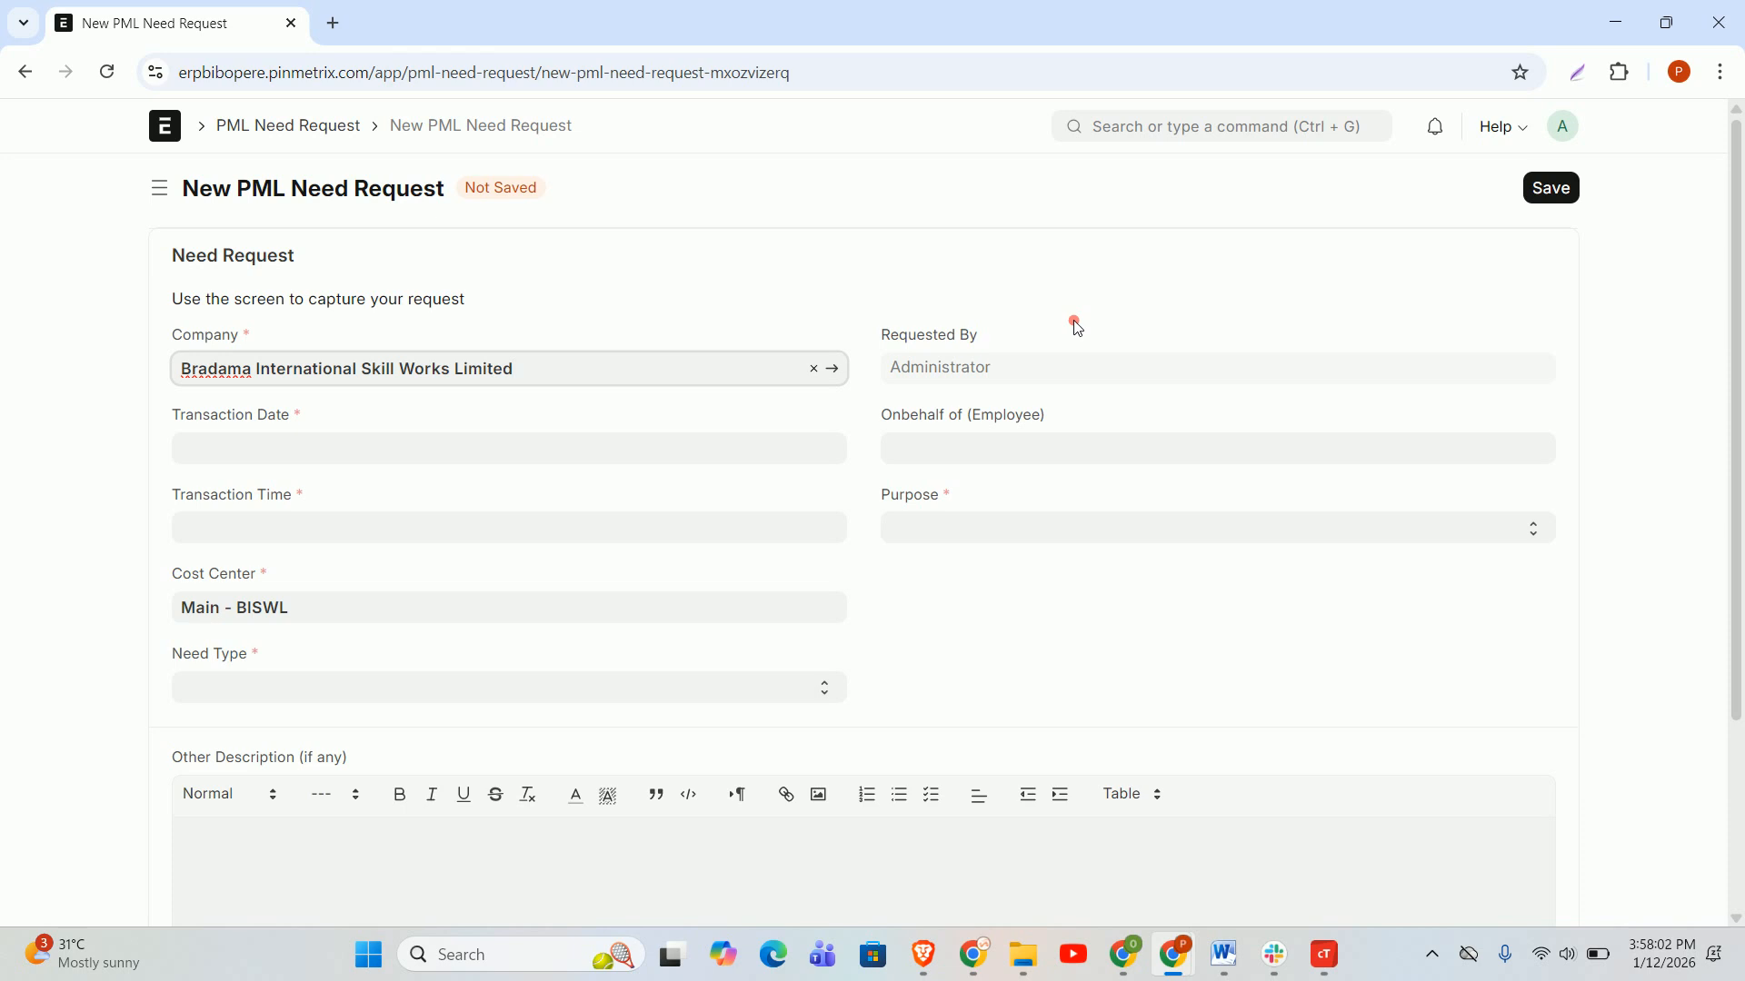
Clear the Company field and select Bradama International Skill Works Limited again.
{"action": "scroll", "coordinate": [1260, 542], "scroll_direction": "down", "scroll_amount": 1}
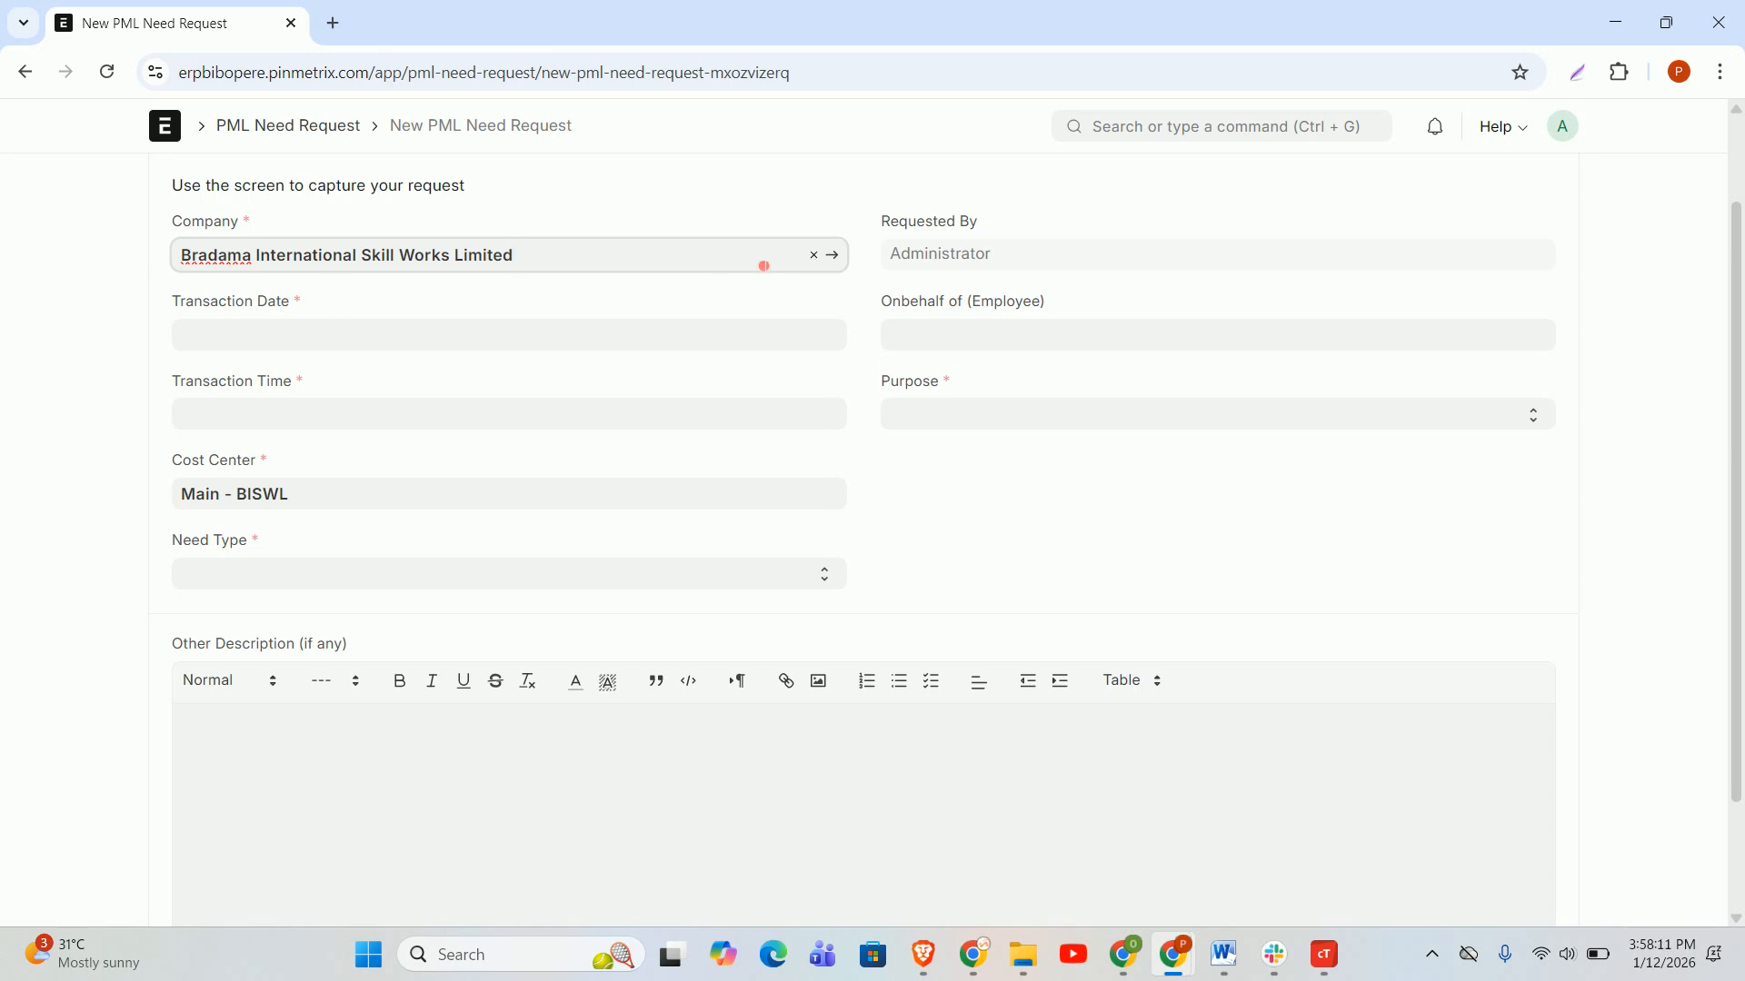
{"action": "left_click", "coordinate": [813, 255]}
{"action": "left_click", "coordinate": [702, 268]}
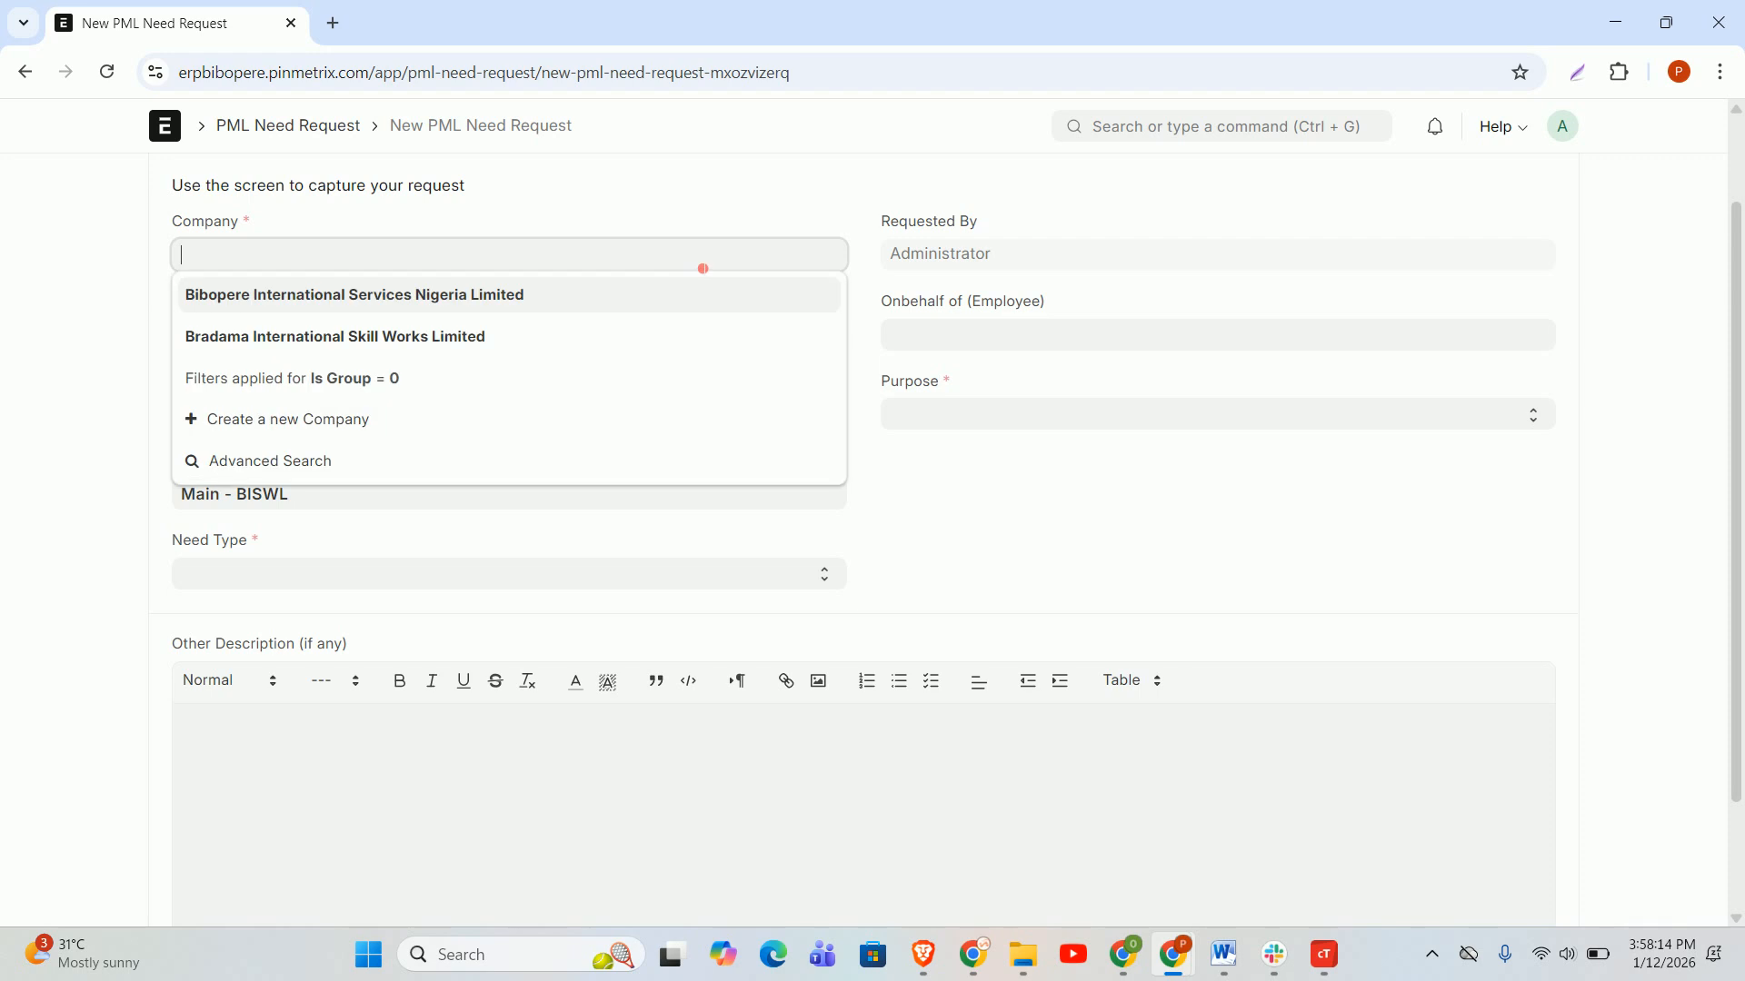
{"action": "left_click", "coordinate": [737, 194]}
{"action": "left_click", "coordinate": [691, 261]}
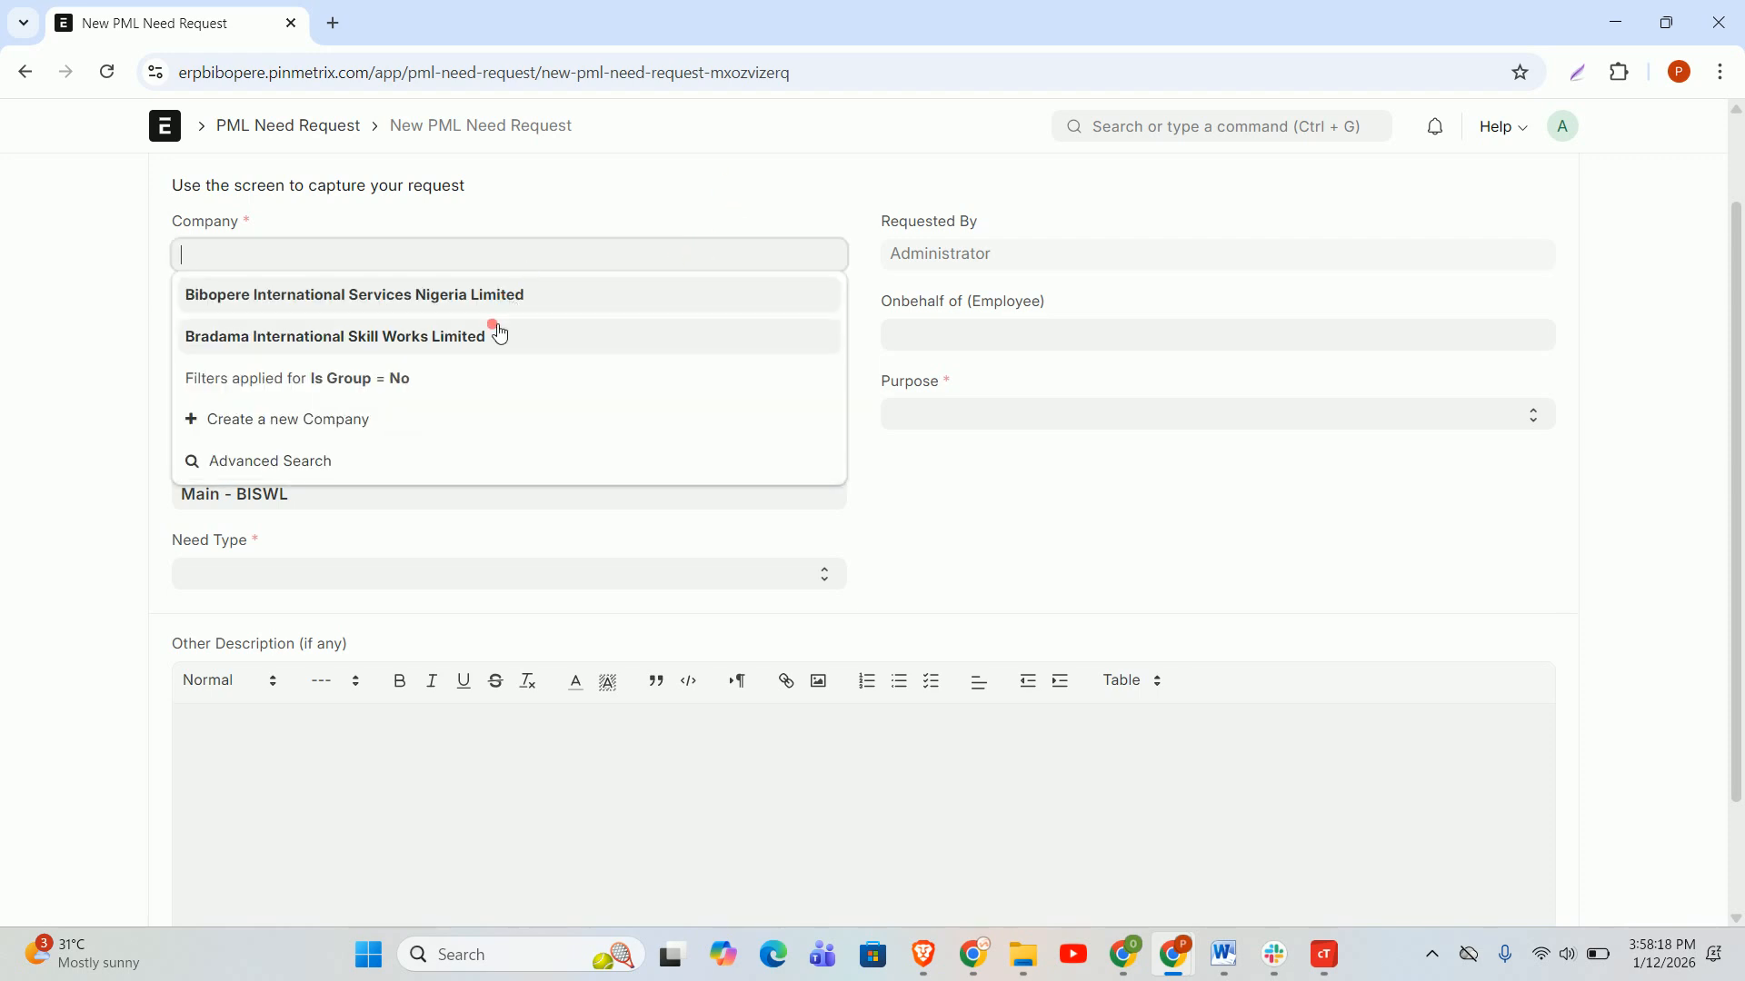
{"action": "left_click", "coordinate": [500, 335]}
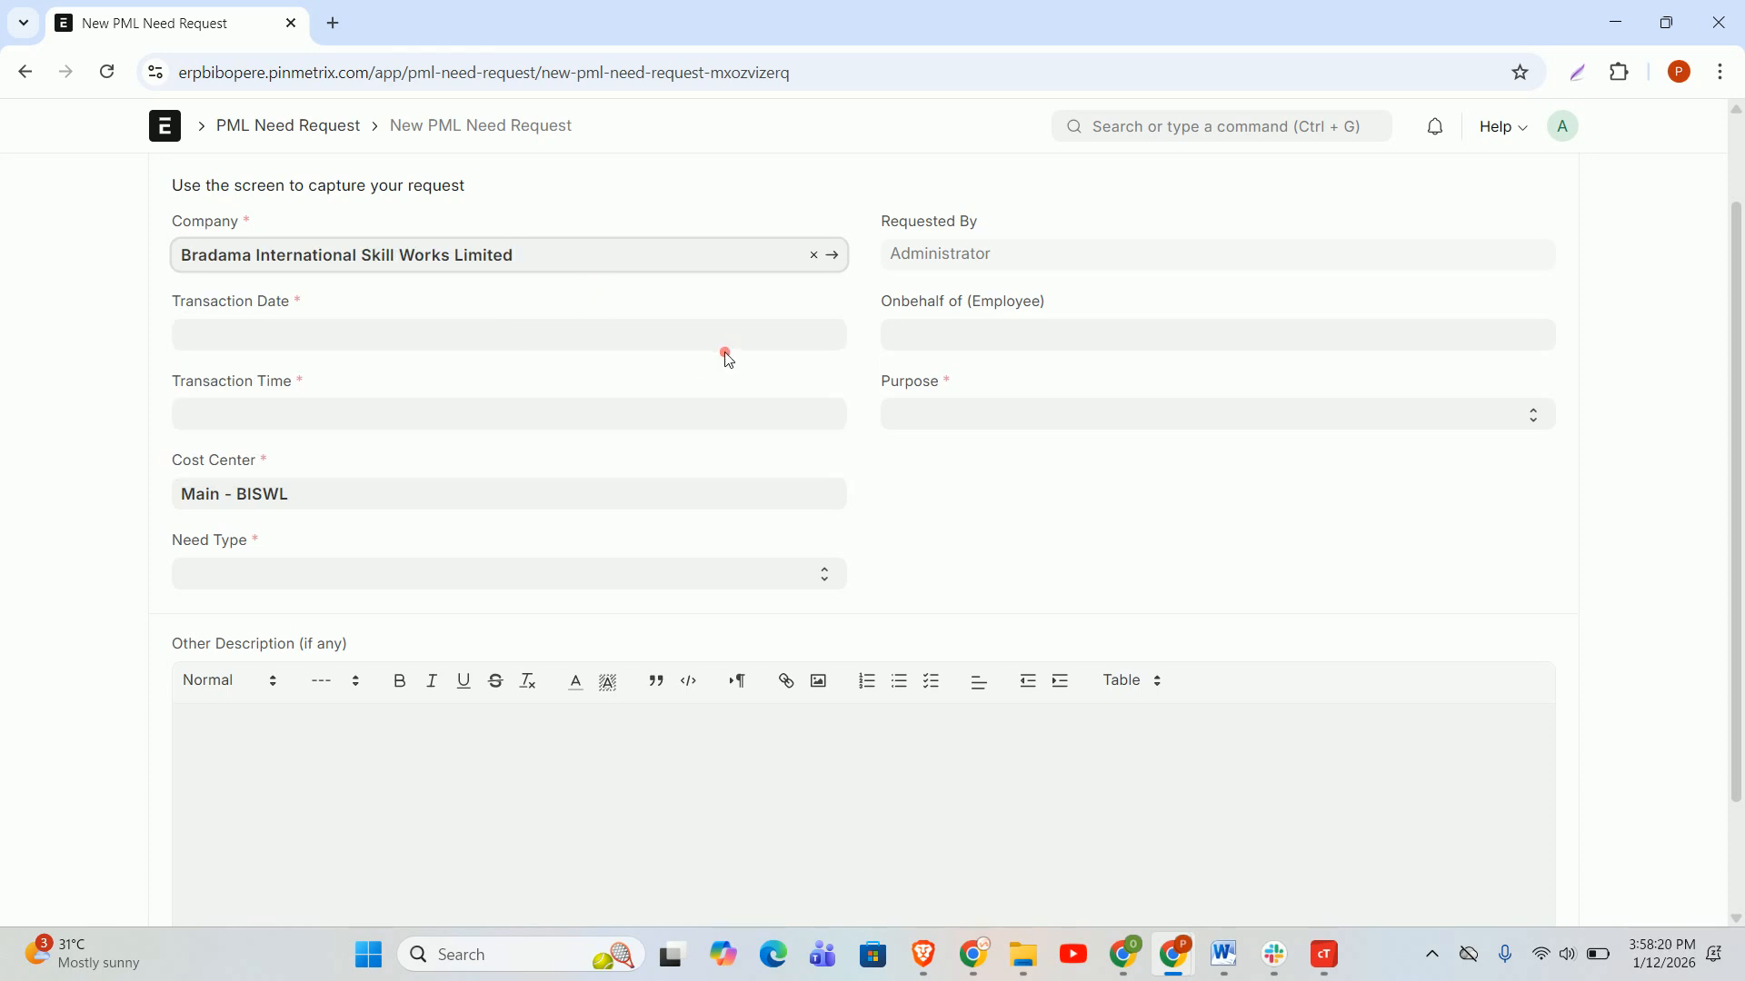
Set the transaction date to 12-01-2026 and fill in the current time as the transaction time.
{"action": "scroll", "coordinate": [725, 351], "scroll_direction": "up", "scroll_amount": 2}
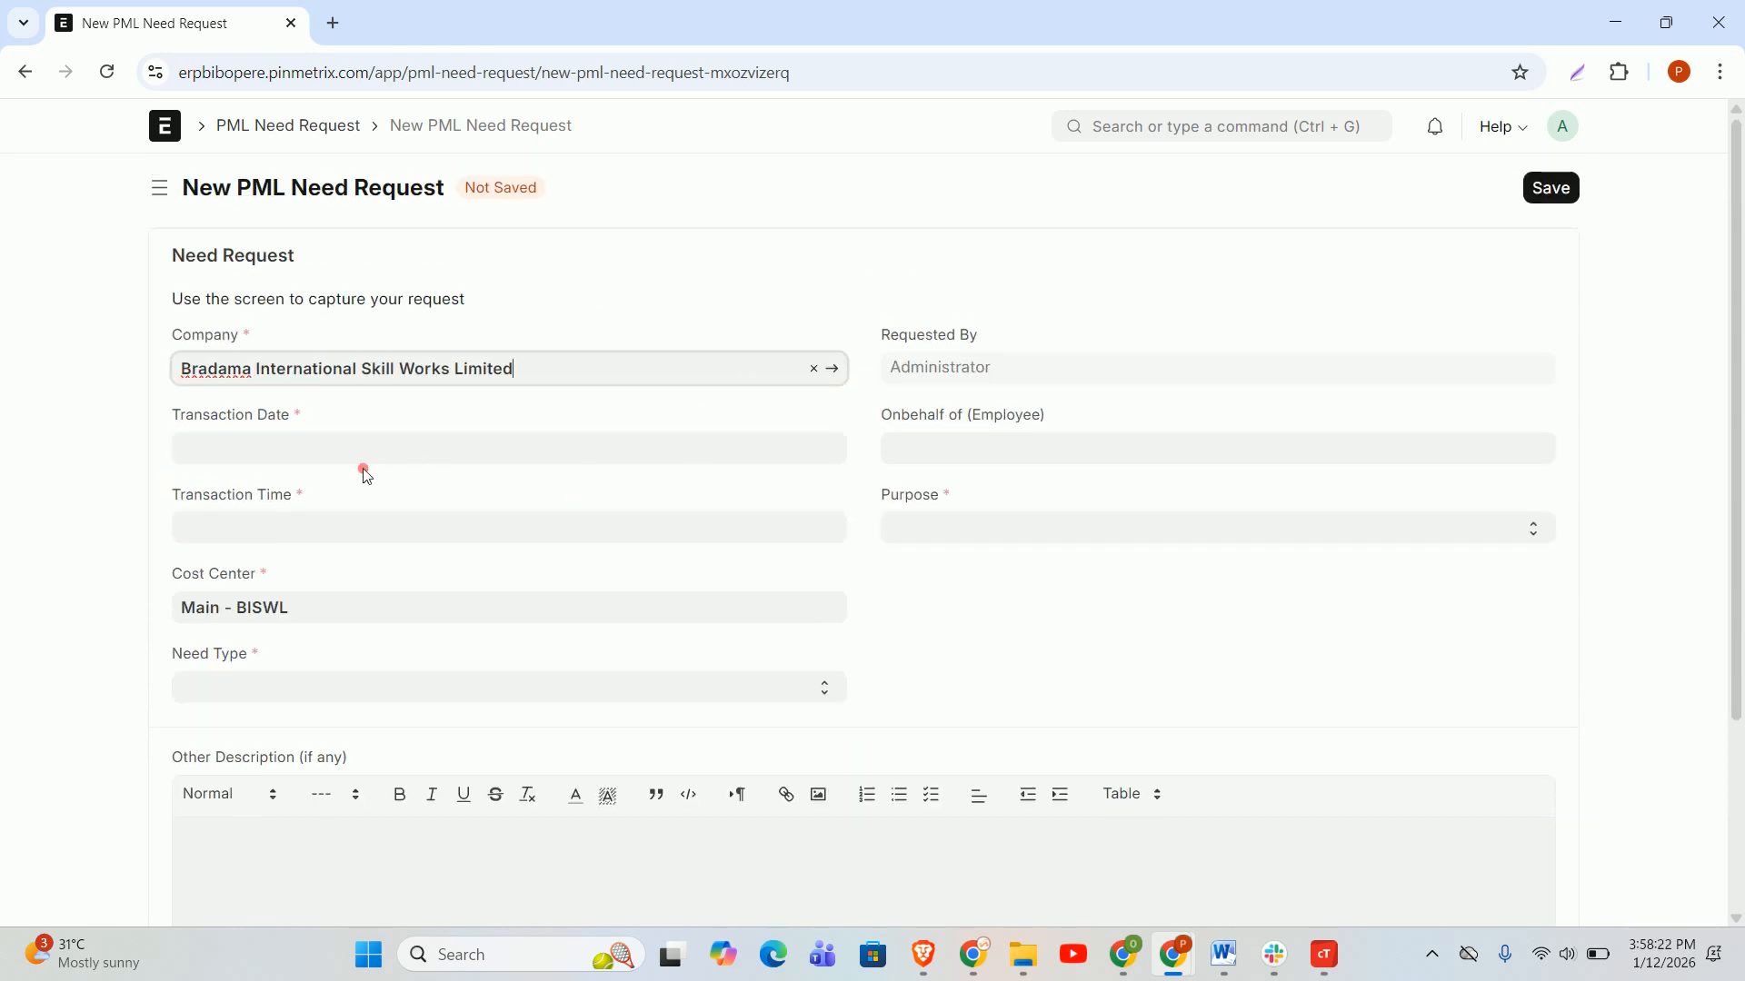
{"action": "left_click", "coordinate": [282, 455]}
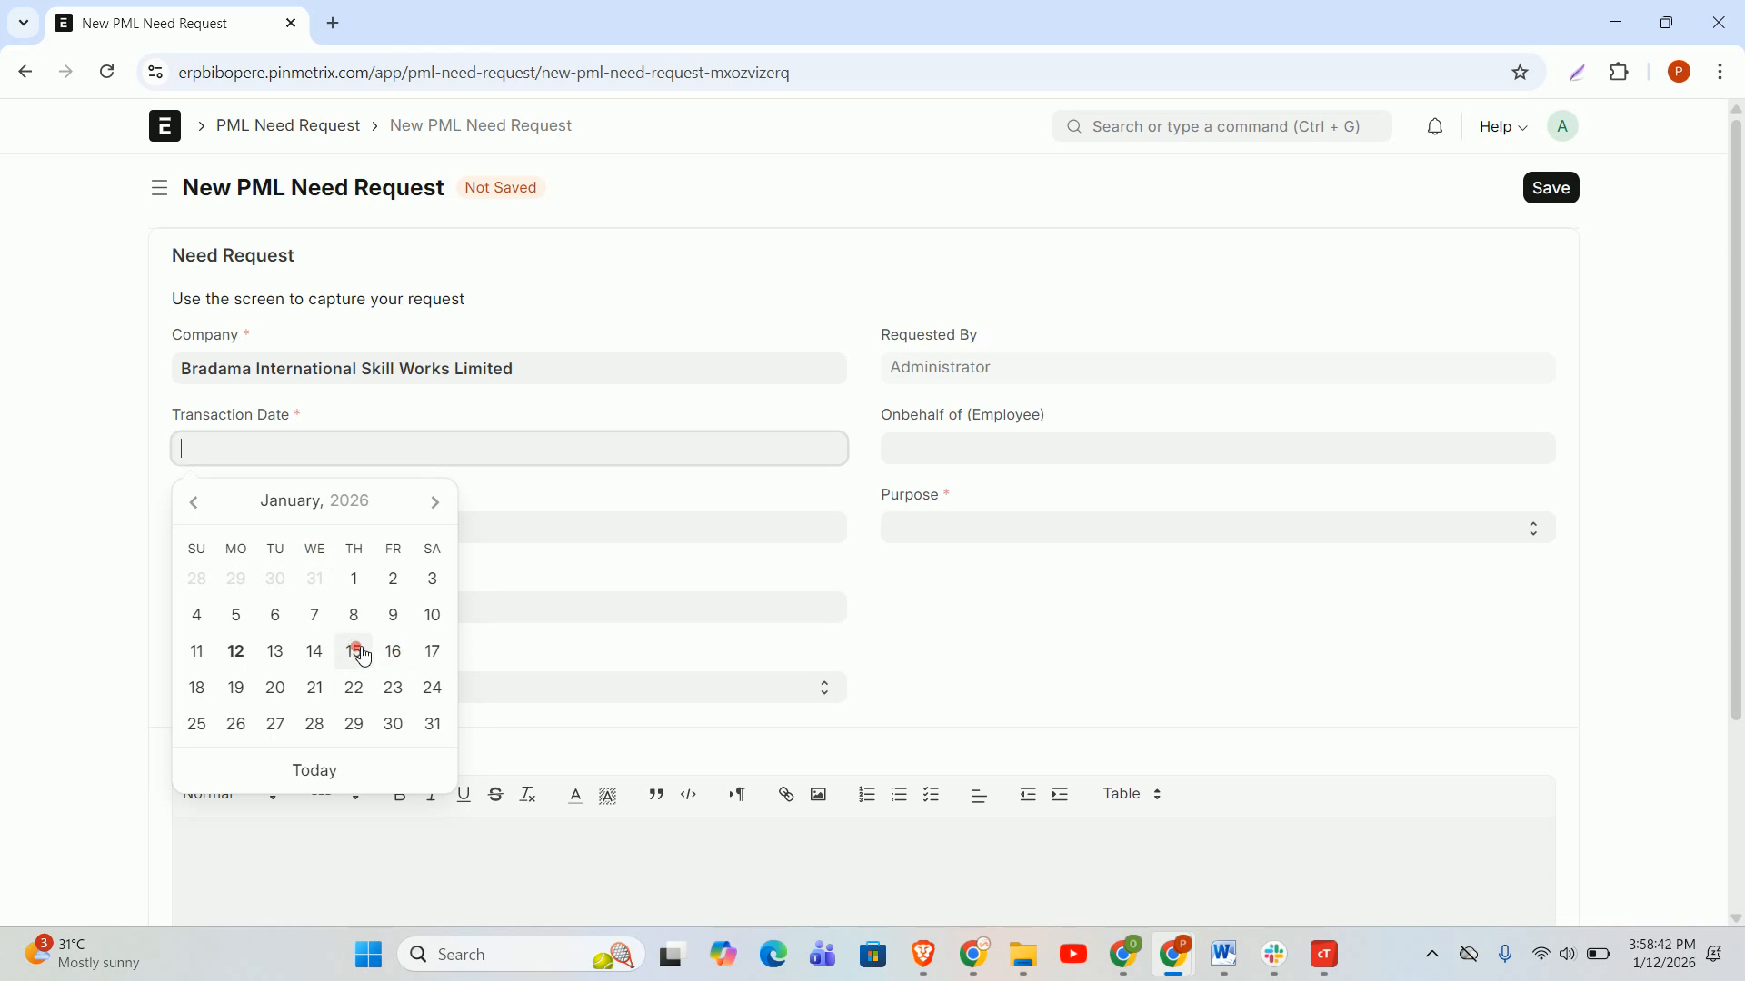
{"action": "left_click", "coordinate": [276, 653]}
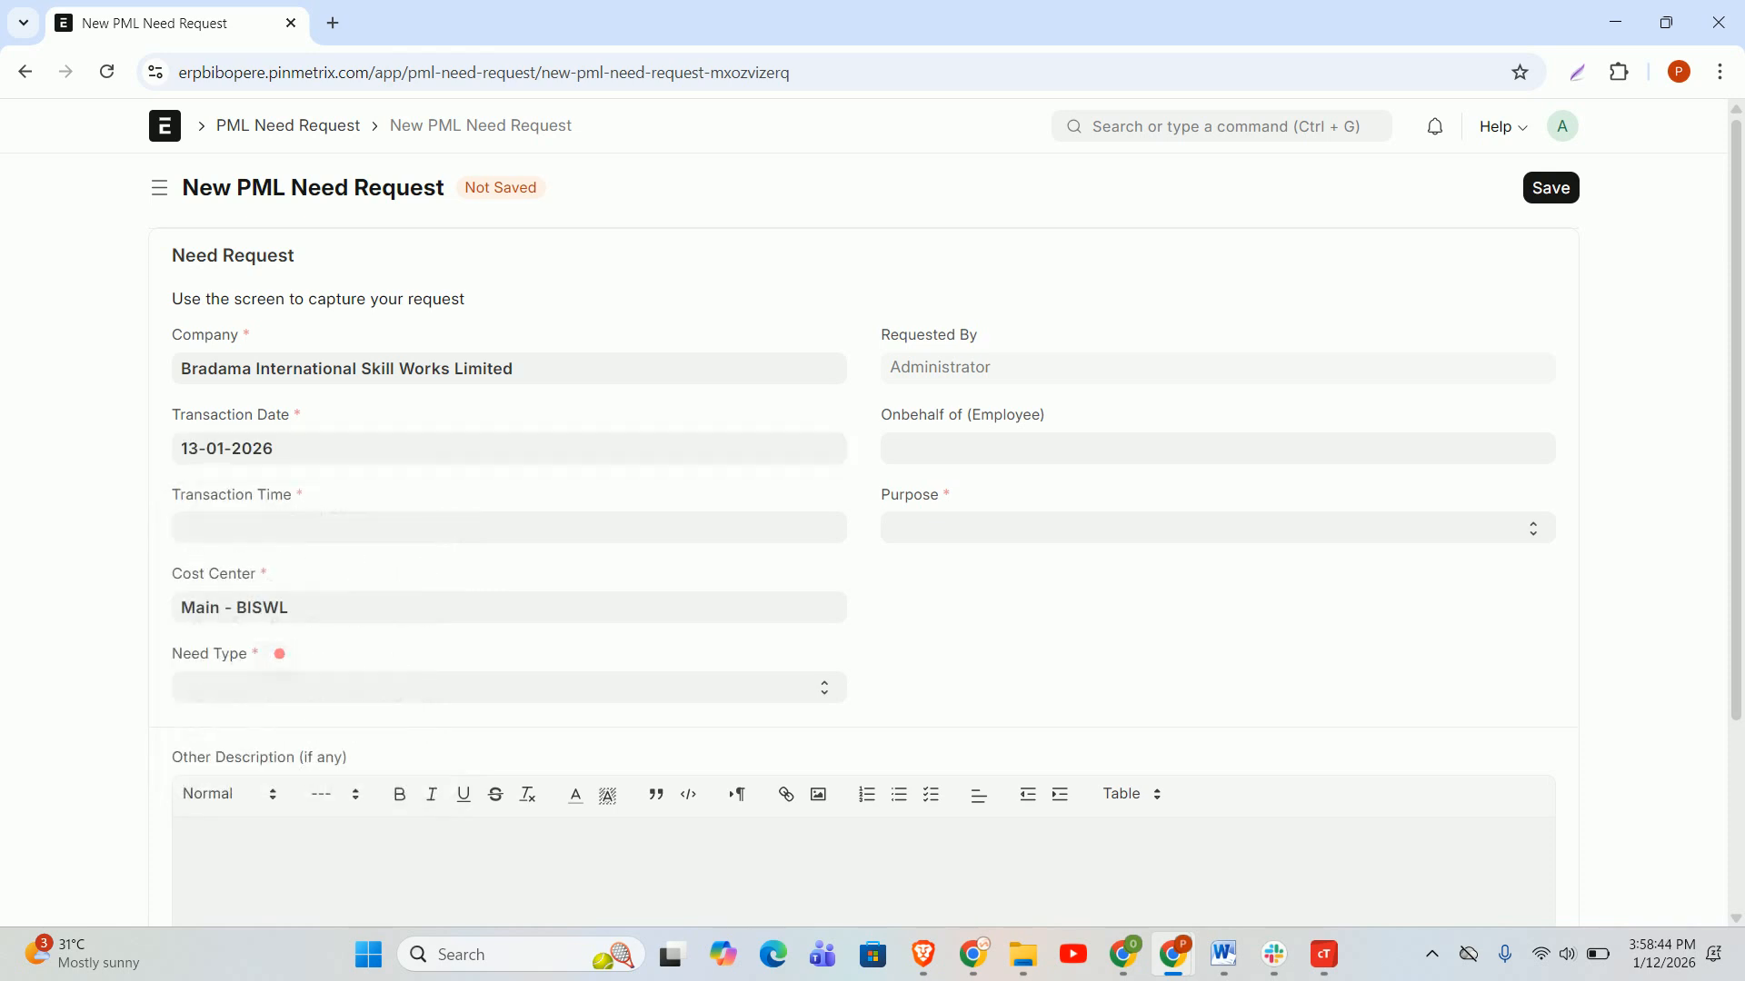
{"action": "left_click", "coordinate": [359, 454]}
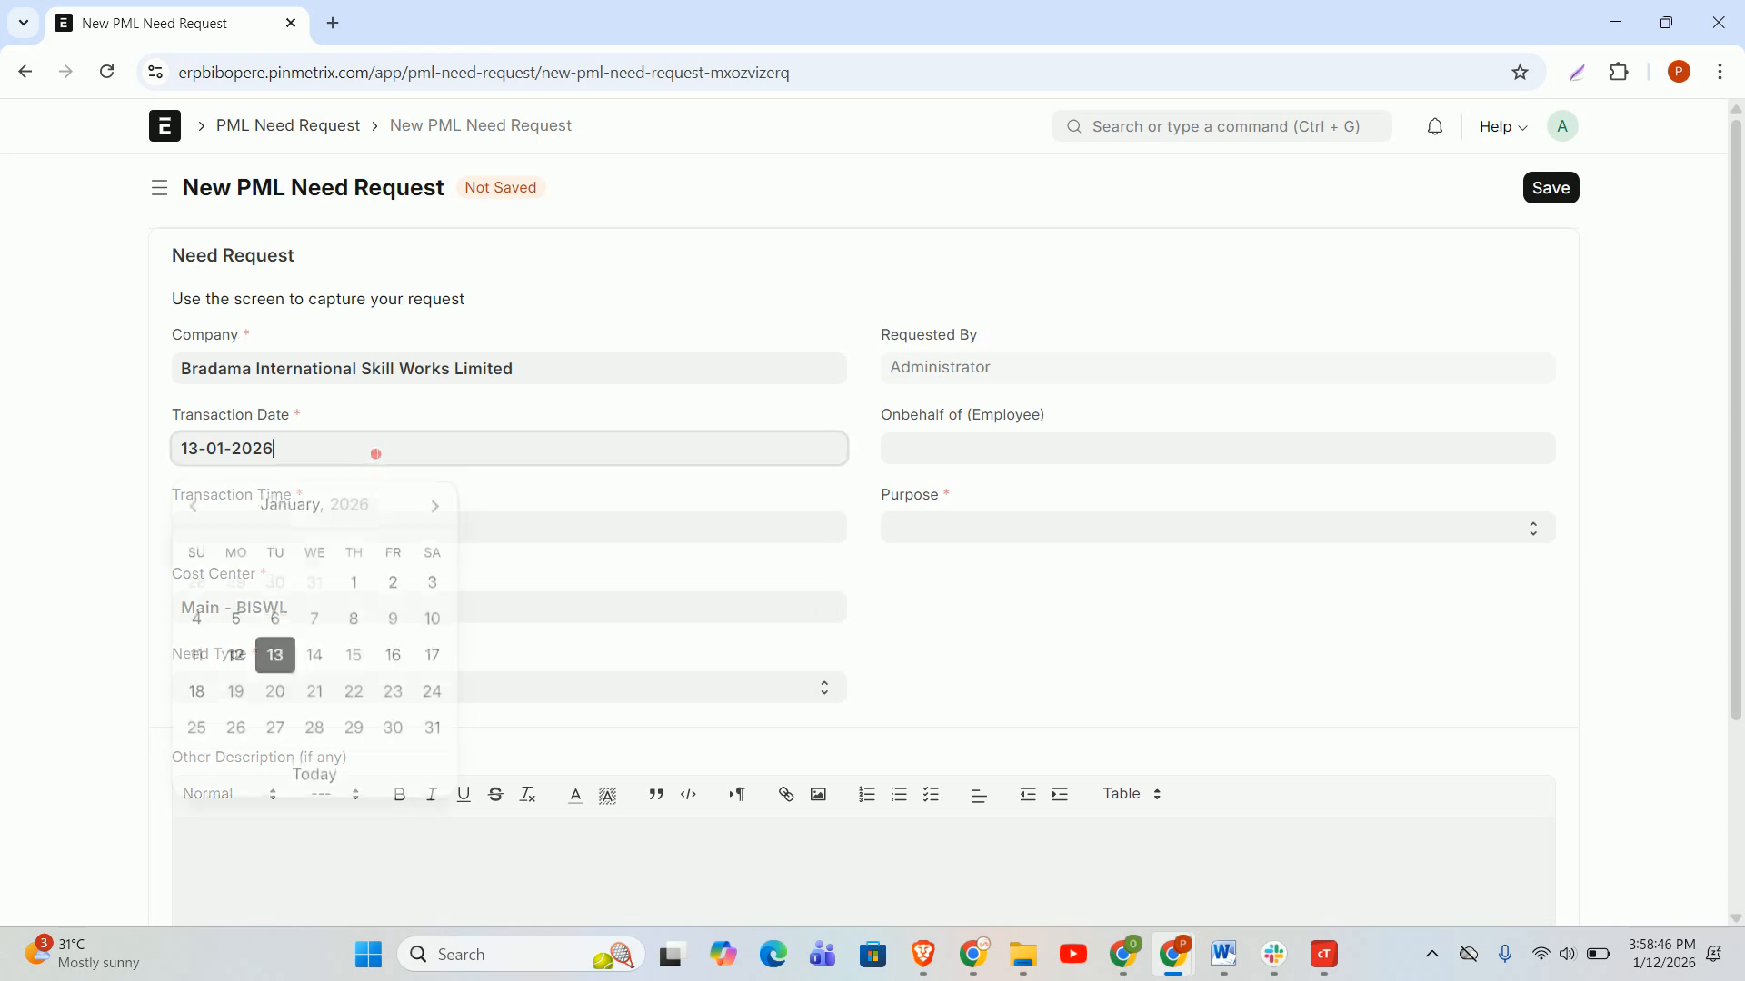
{"action": "left_click", "coordinate": [235, 652]}
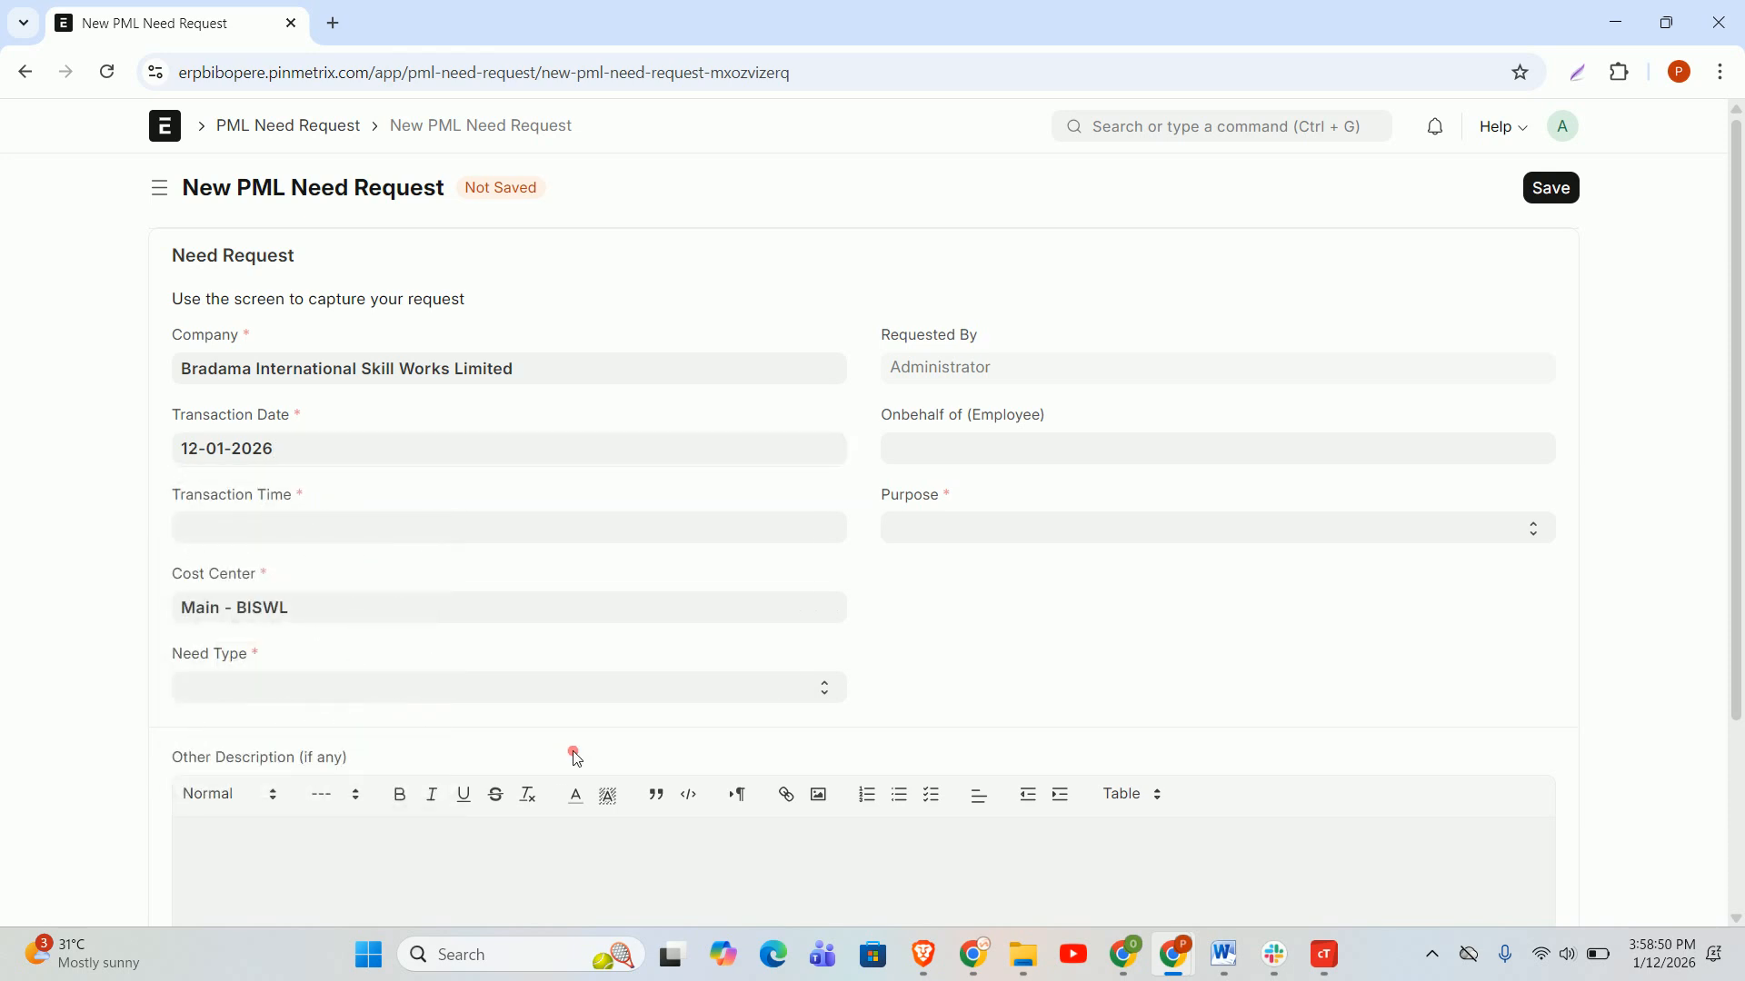
{"action": "left_click", "coordinate": [298, 531]}
{"action": "left_click", "coordinate": [320, 481]}
Set the need type to Payment Voucher and enter an amount of 50000.
{"action": "left_click", "coordinate": [327, 686]}
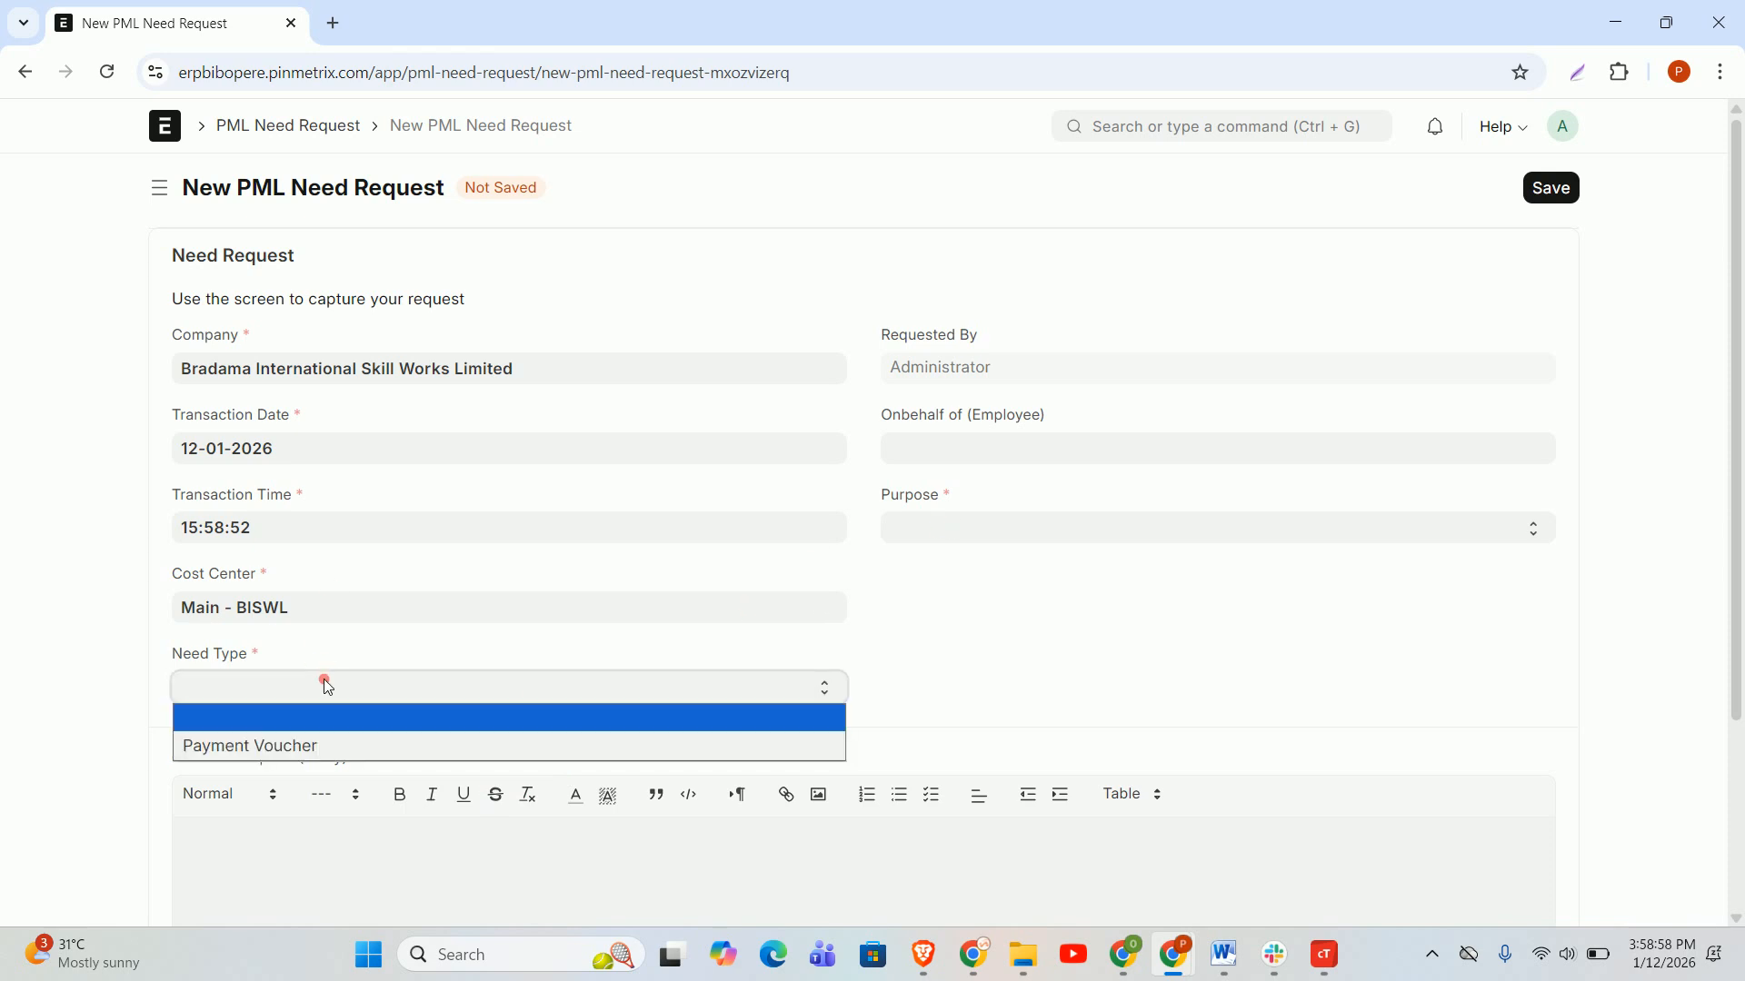
{"action": "left_click", "coordinate": [347, 747]}
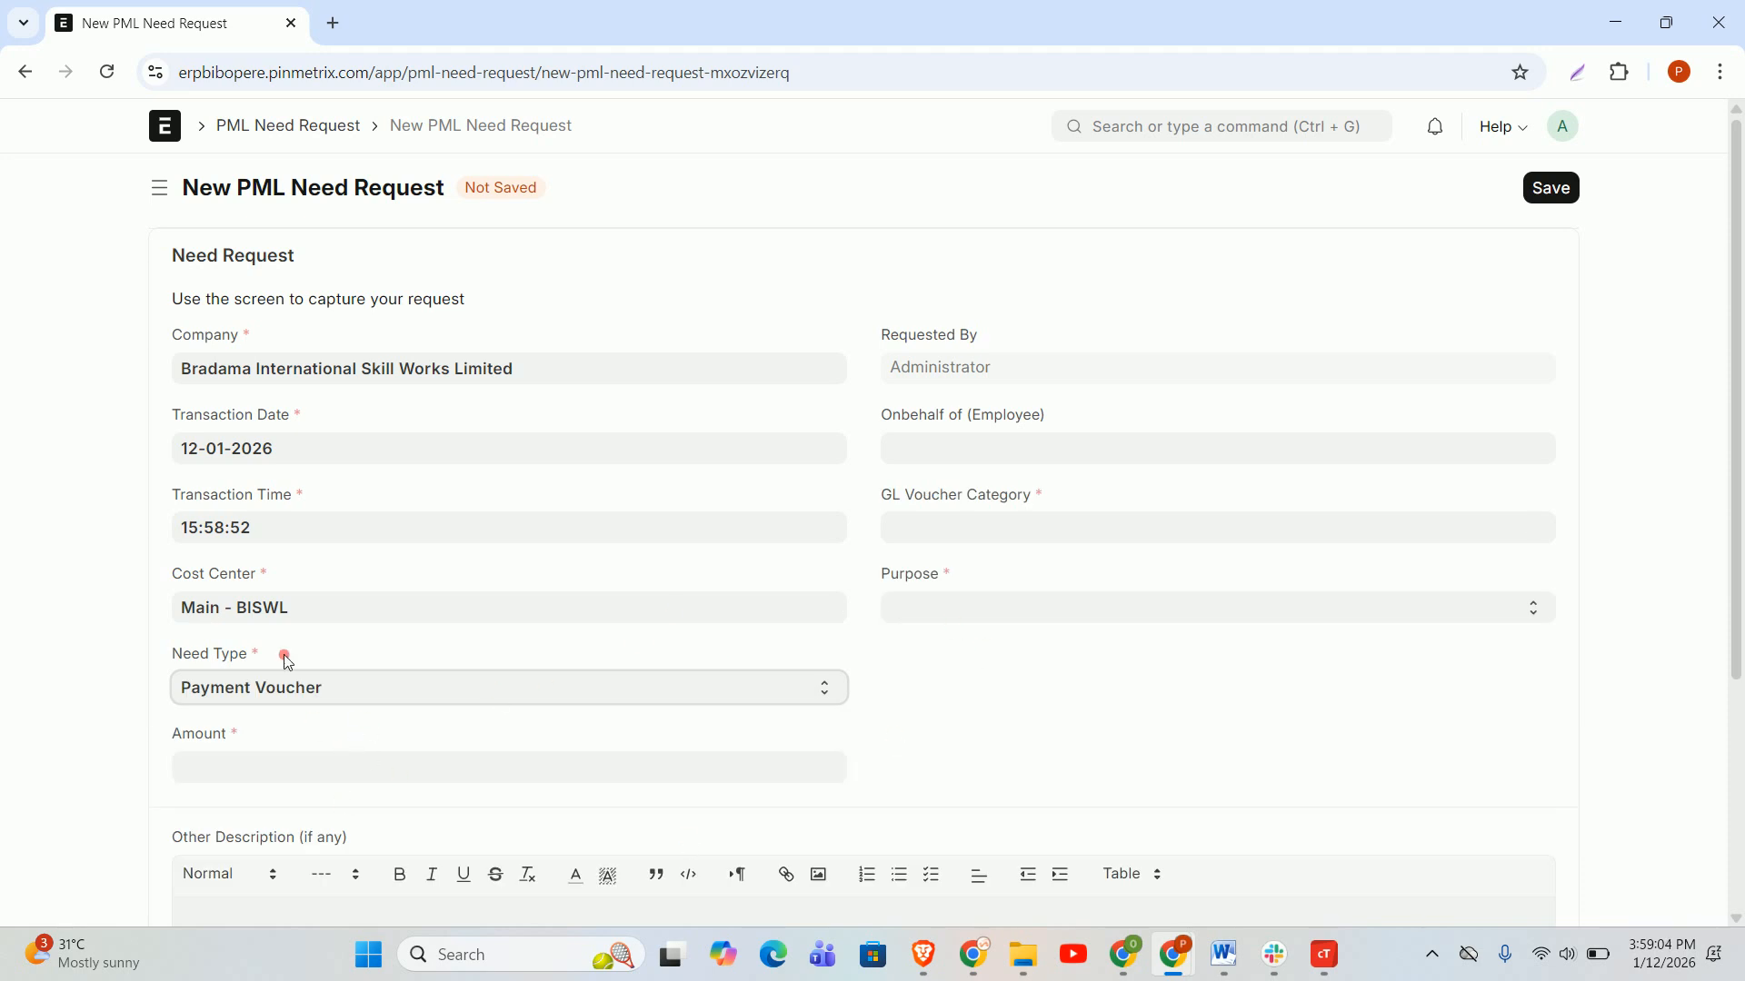
{"action": "left_click", "coordinate": [272, 776]}
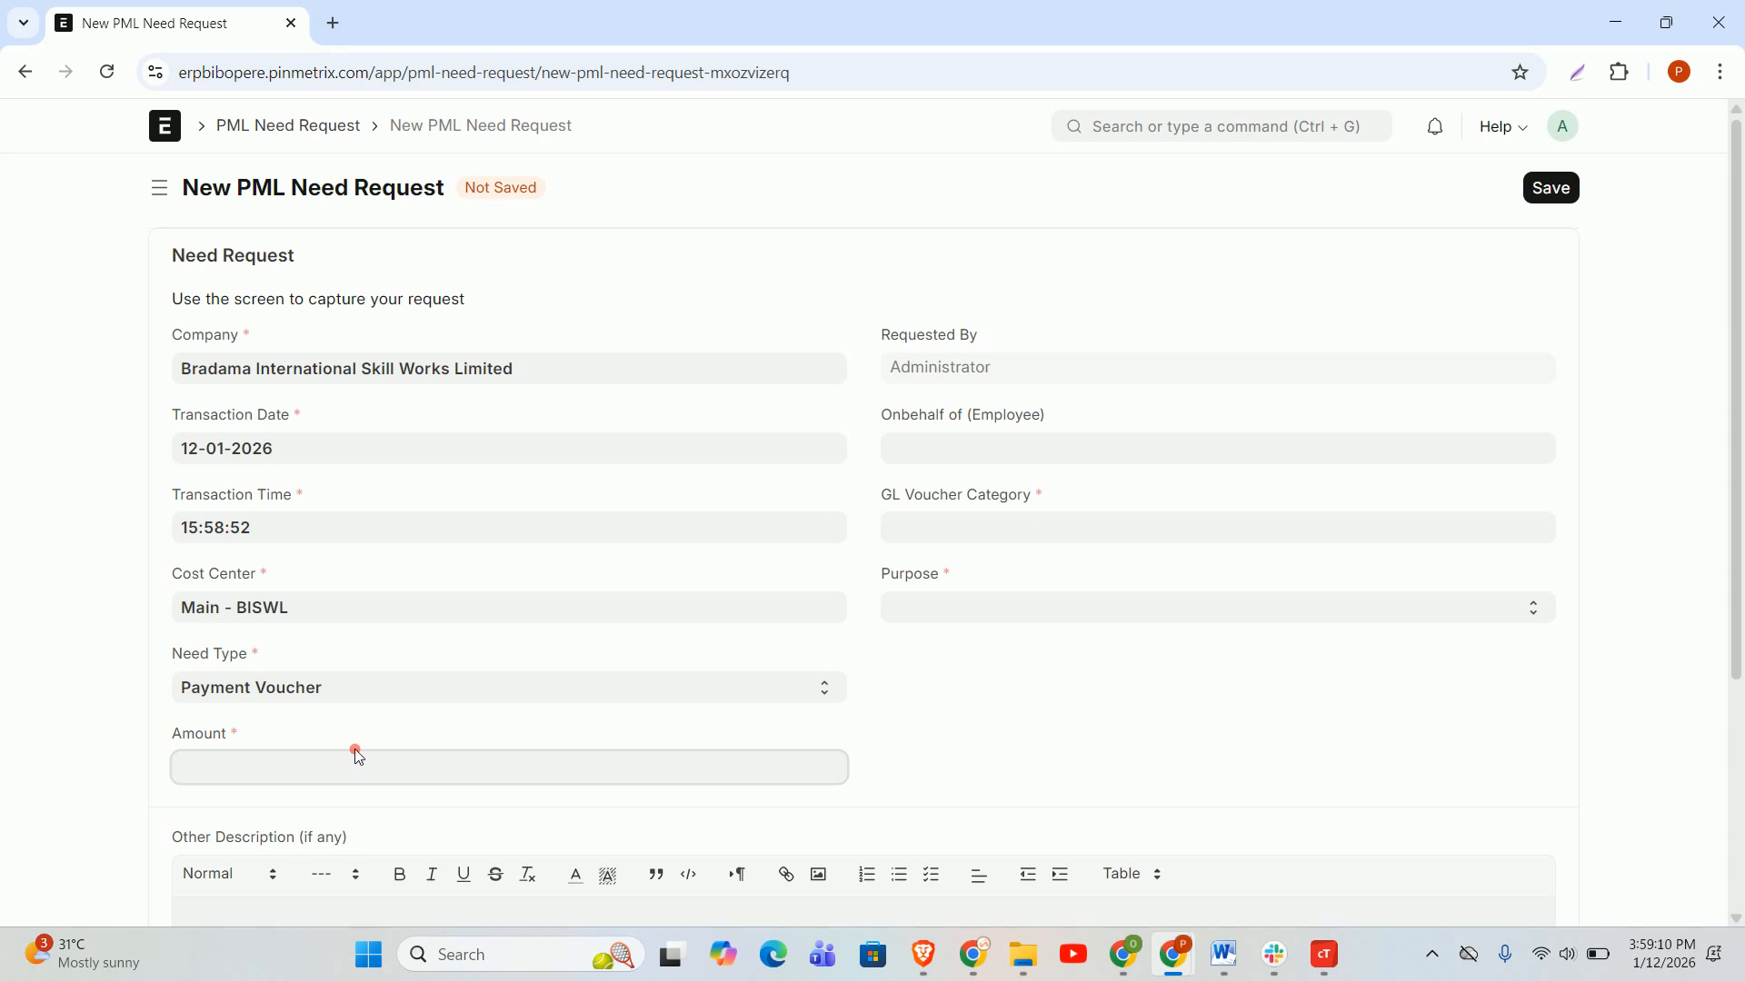
{"action": "type", "text": "50000"}
Review the employees offered for the Onbehalf of field without selecting one.
{"action": "left_click", "coordinate": [1048, 448]}
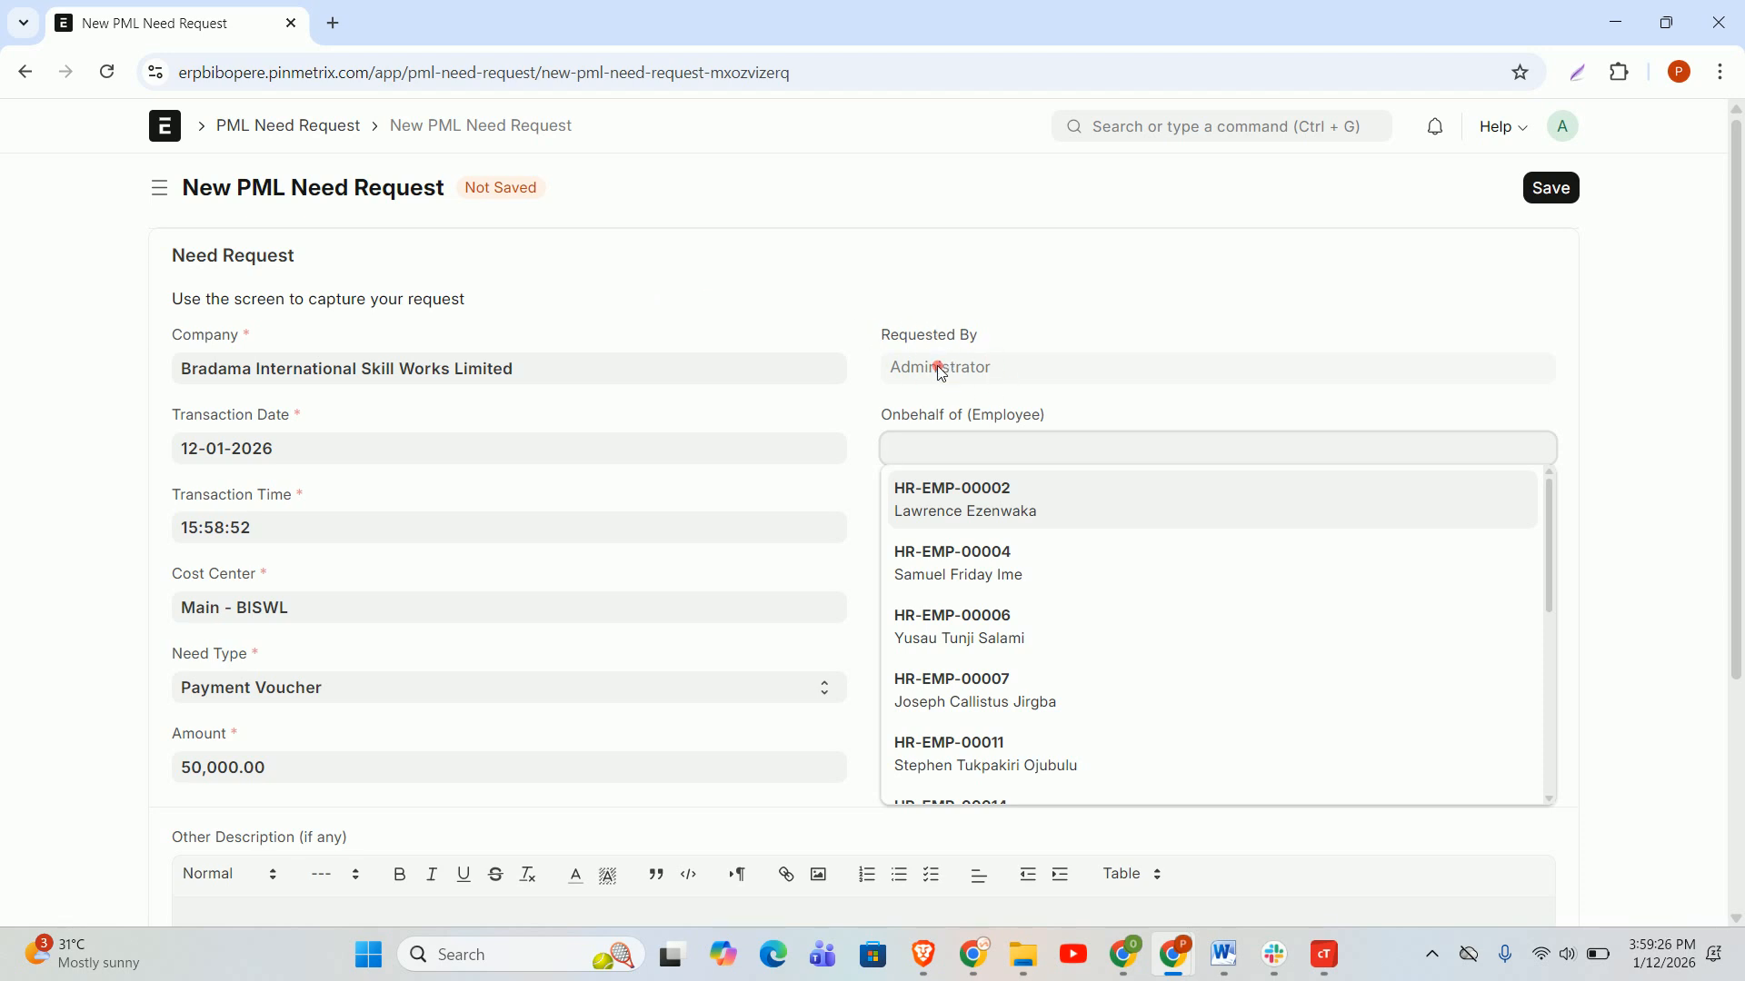
{"action": "left_click", "coordinate": [1063, 318]}
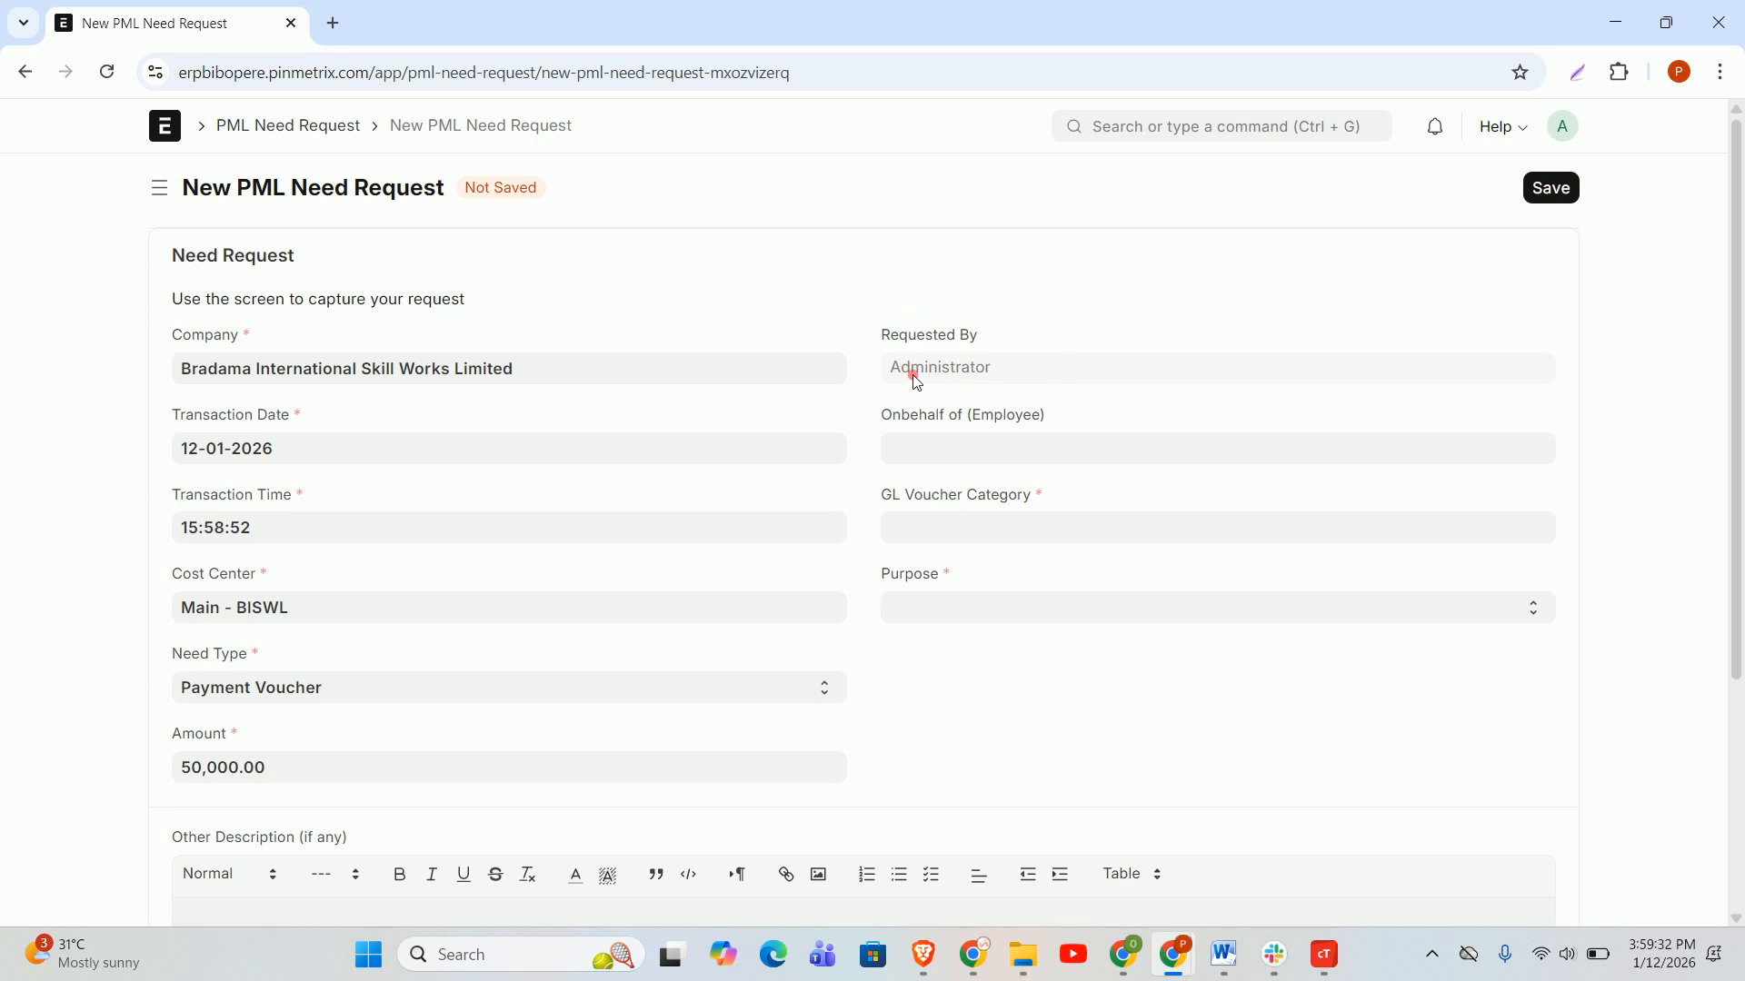
{"action": "left_click", "coordinate": [937, 464]}
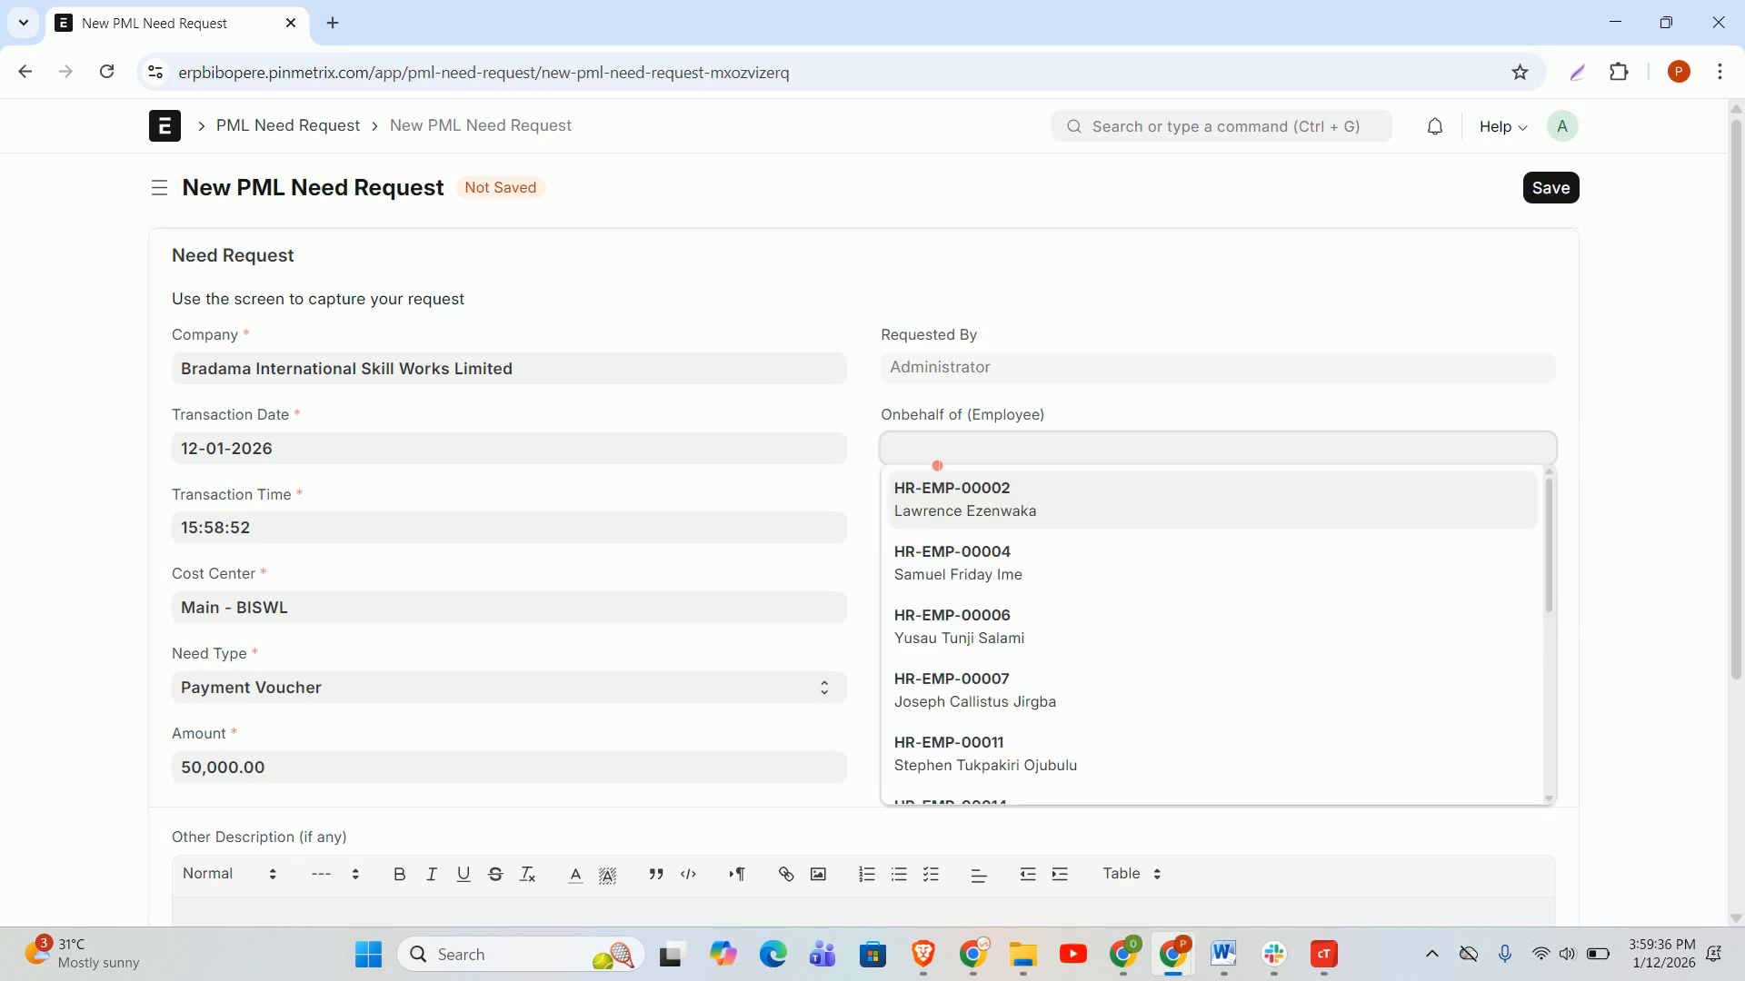
{"action": "left_click", "coordinate": [1061, 400]}
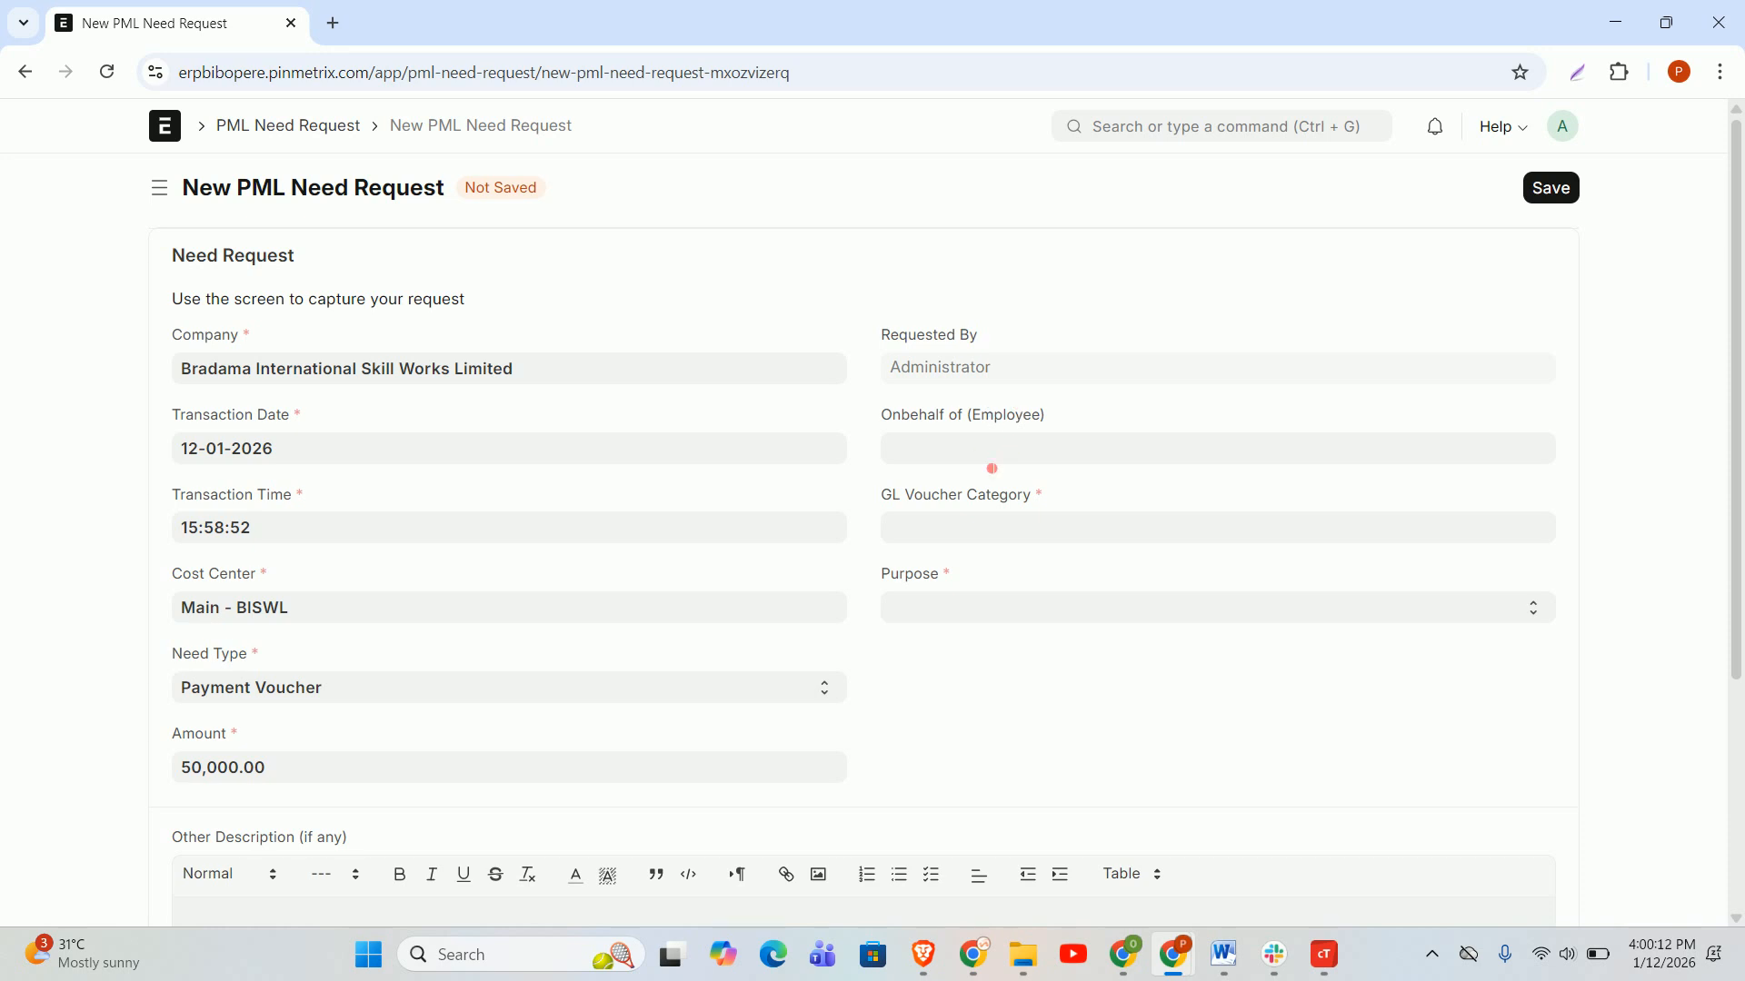
Review the available GL voucher categories and select Feeding Expenses-BISWL.
{"action": "left_click", "coordinate": [1028, 532]}
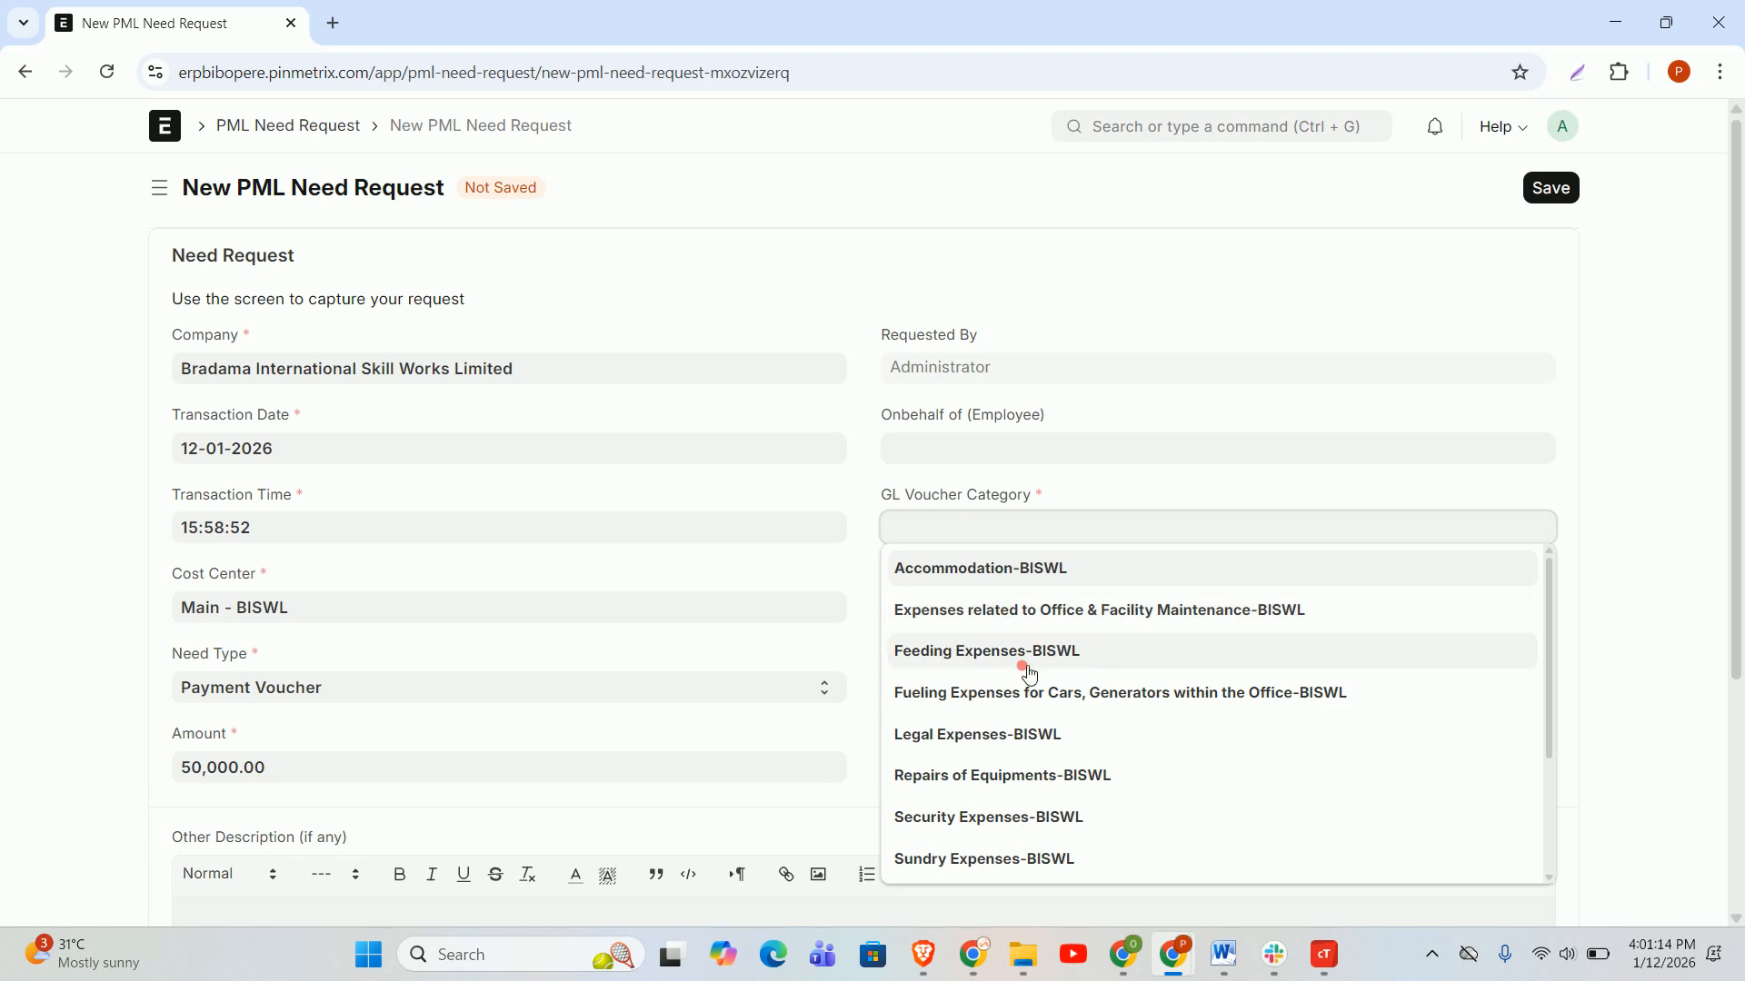
{"action": "scroll", "coordinate": [1024, 779], "scroll_direction": "down", "scroll_amount": 3}
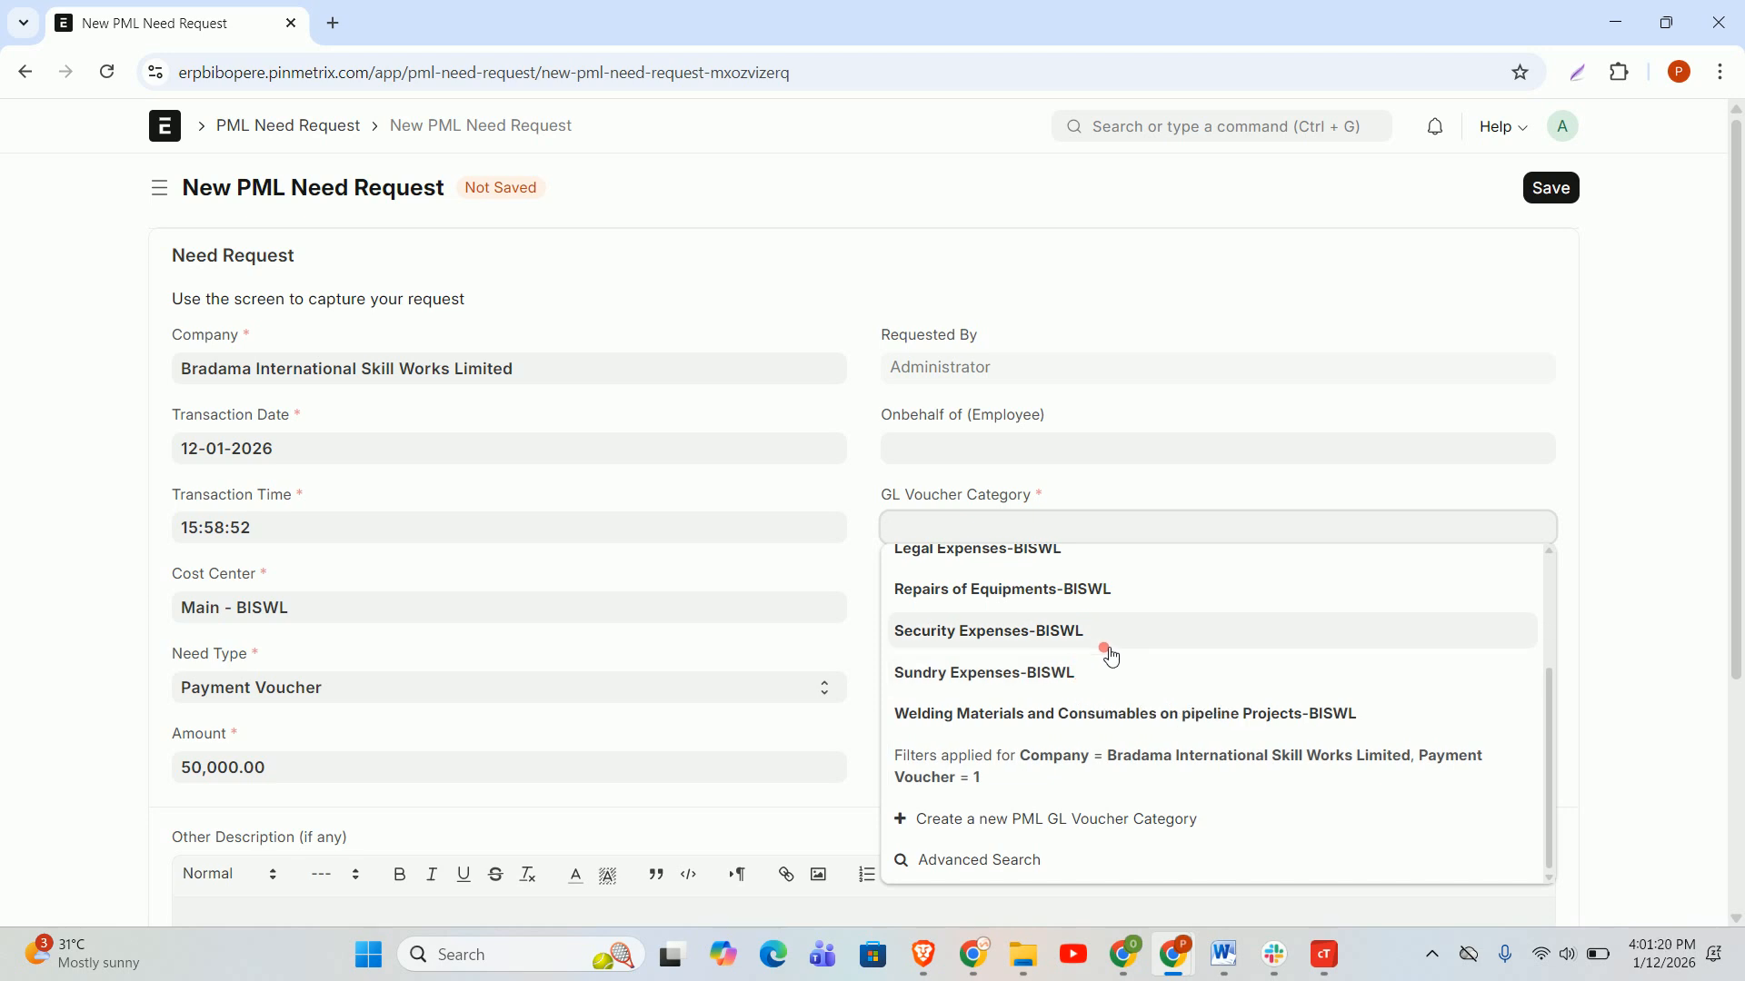
{"action": "scroll", "coordinate": [1093, 629], "scroll_direction": "up", "scroll_amount": 1}
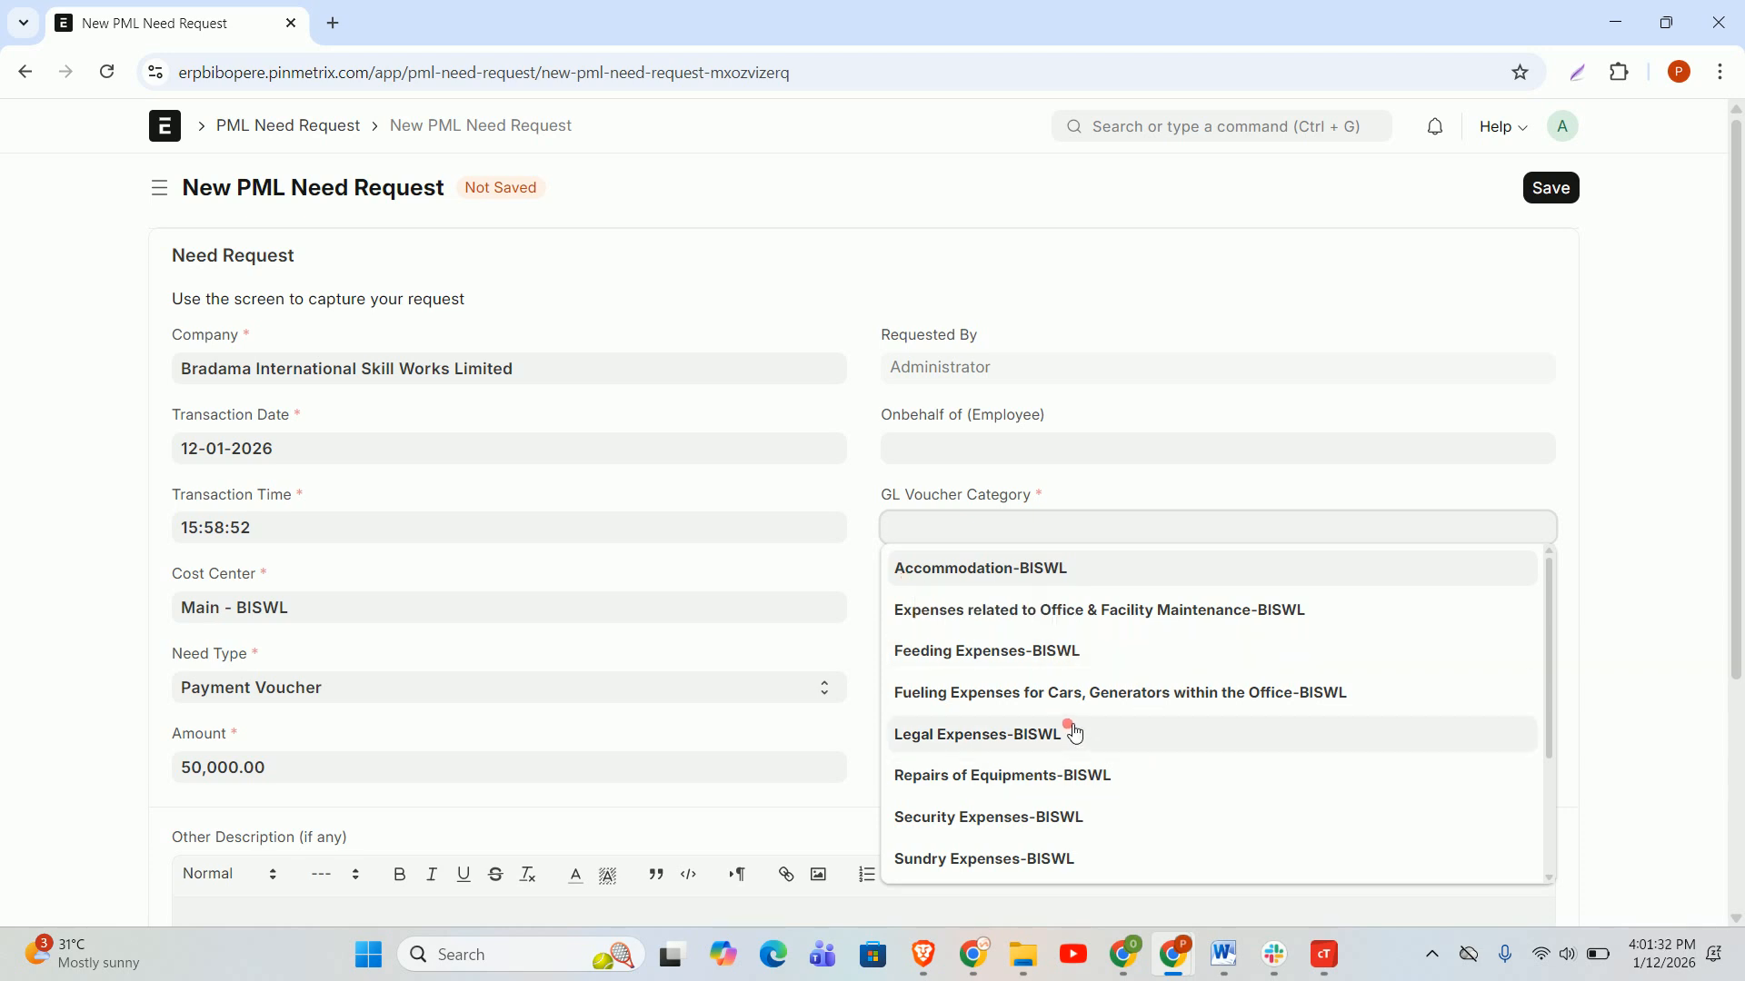
{"action": "left_click", "coordinate": [979, 652]}
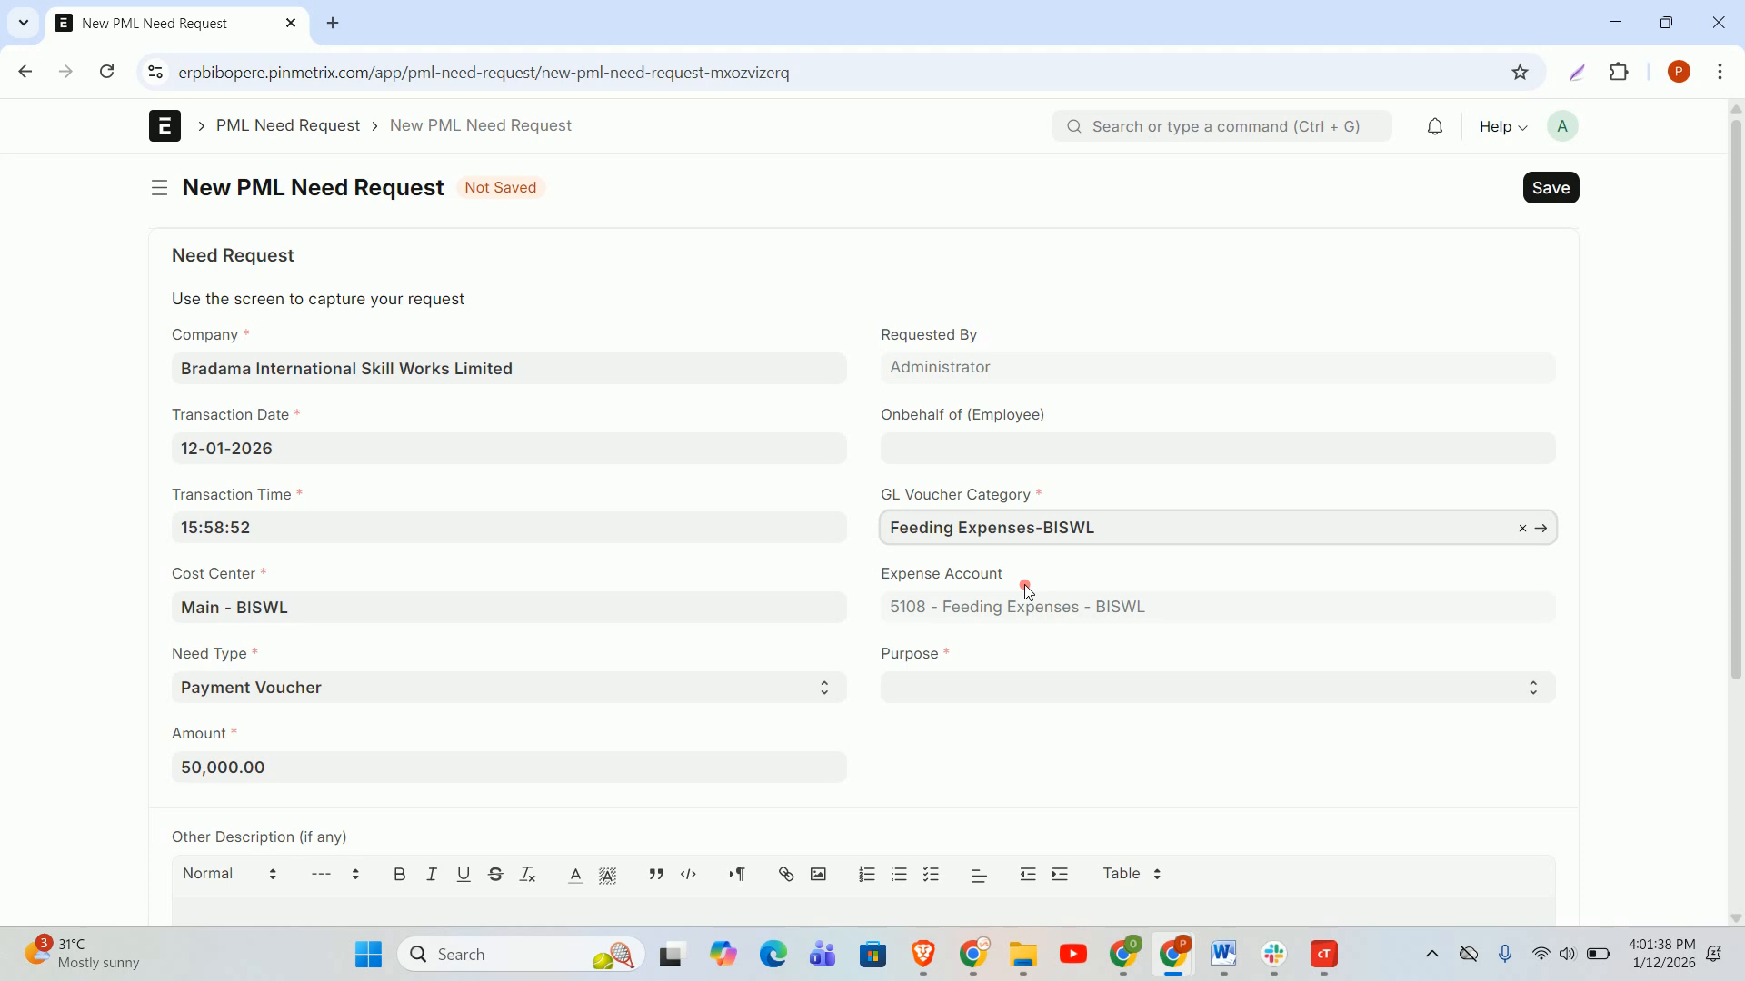
Switch the request's purpose between Project and Administrative, ending on Project.
{"action": "mouse_move", "coordinate": [1034, 601]}
{"action": "mouse_move", "coordinate": [952, 629]}
{"action": "left_click", "coordinate": [1051, 690]}
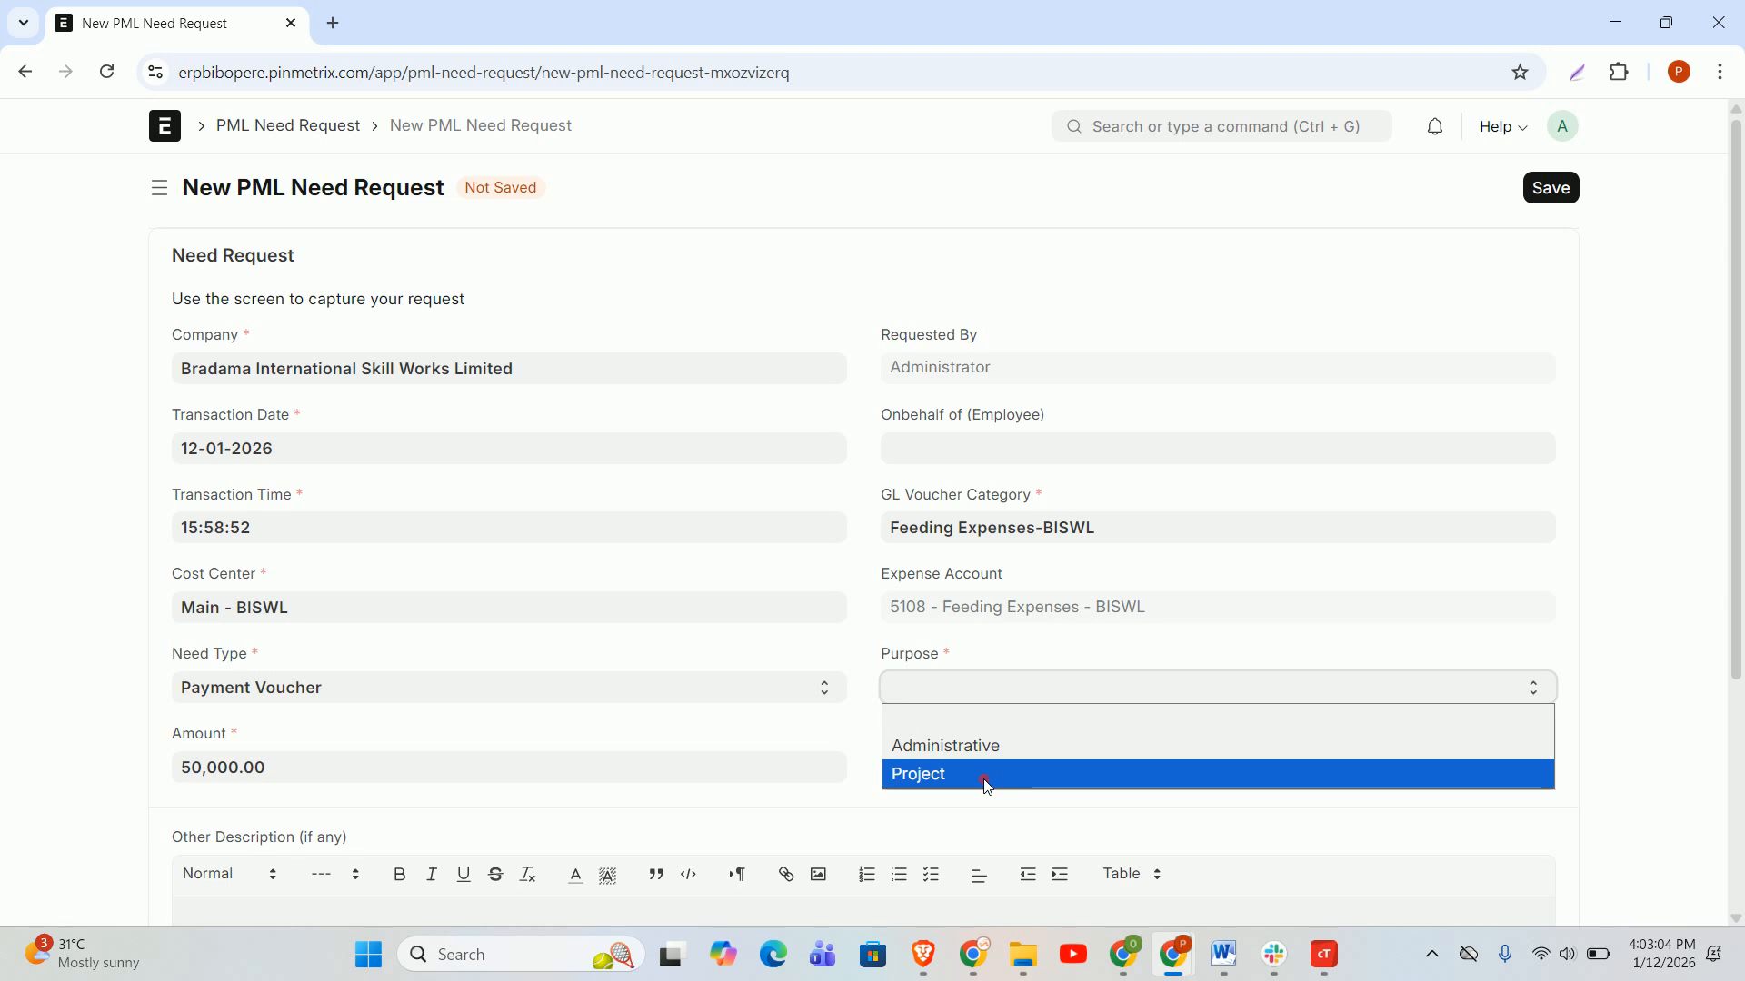
{"action": "left_click", "coordinate": [985, 778]}
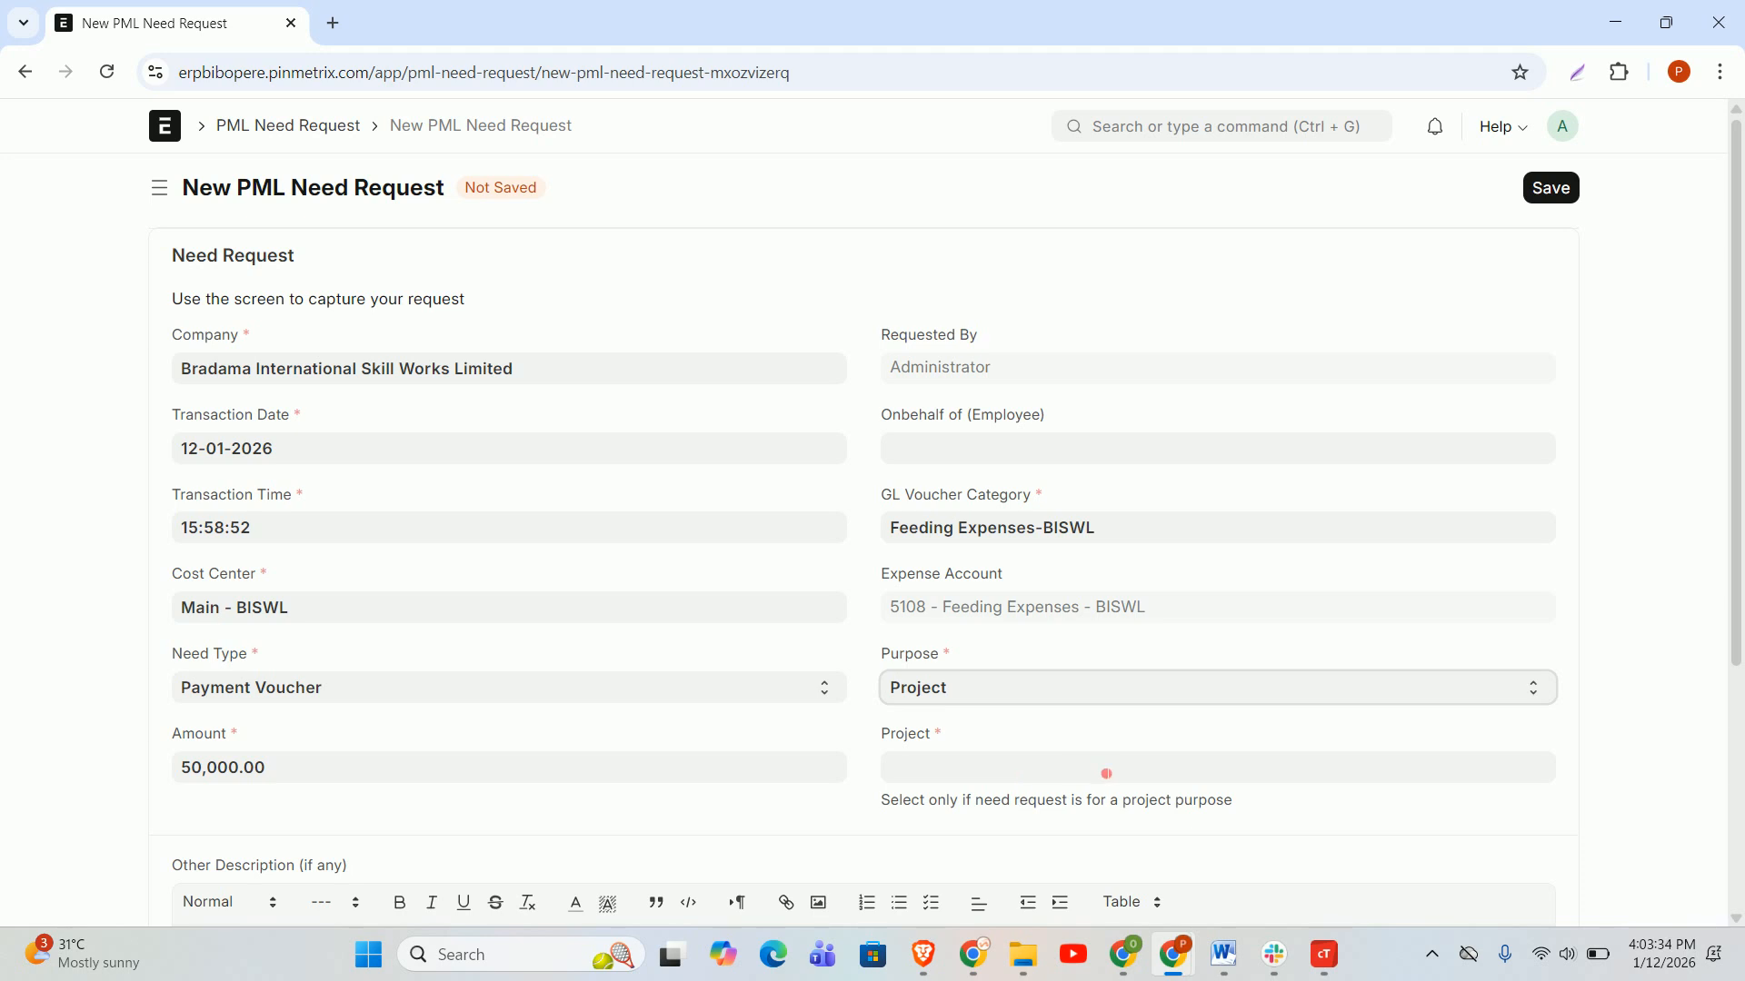
{"action": "left_click", "coordinate": [1018, 702]}
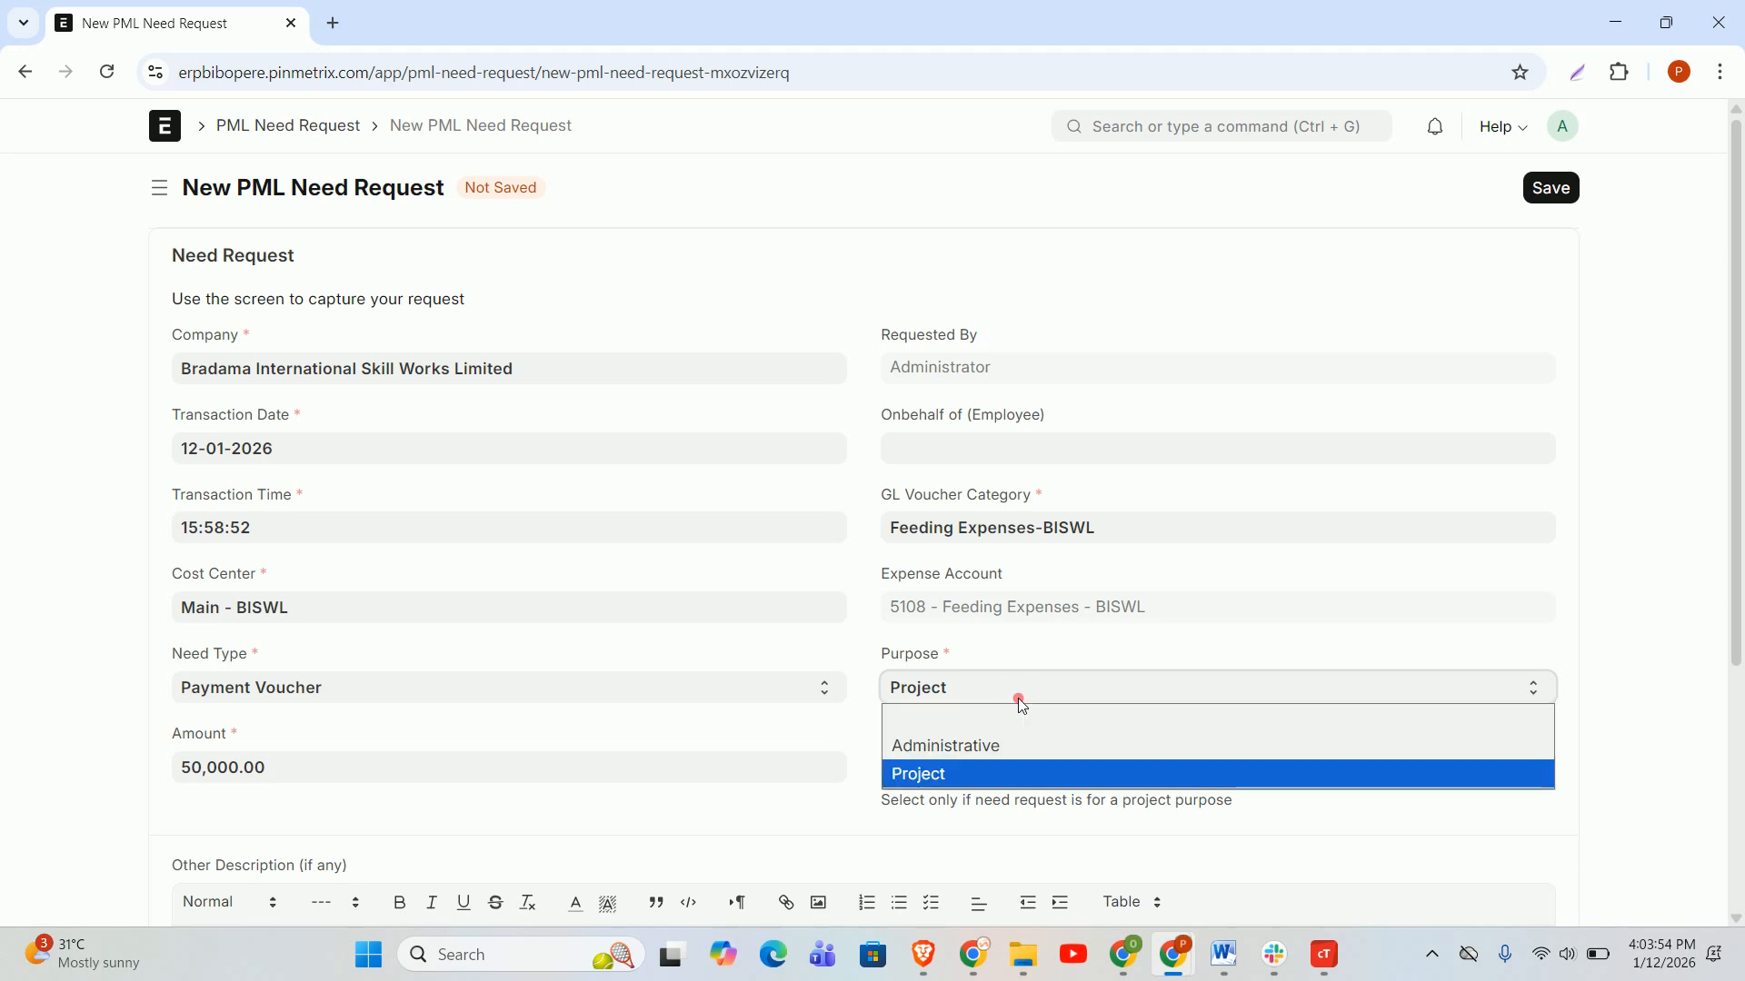
{"action": "left_click", "coordinate": [1010, 745]}
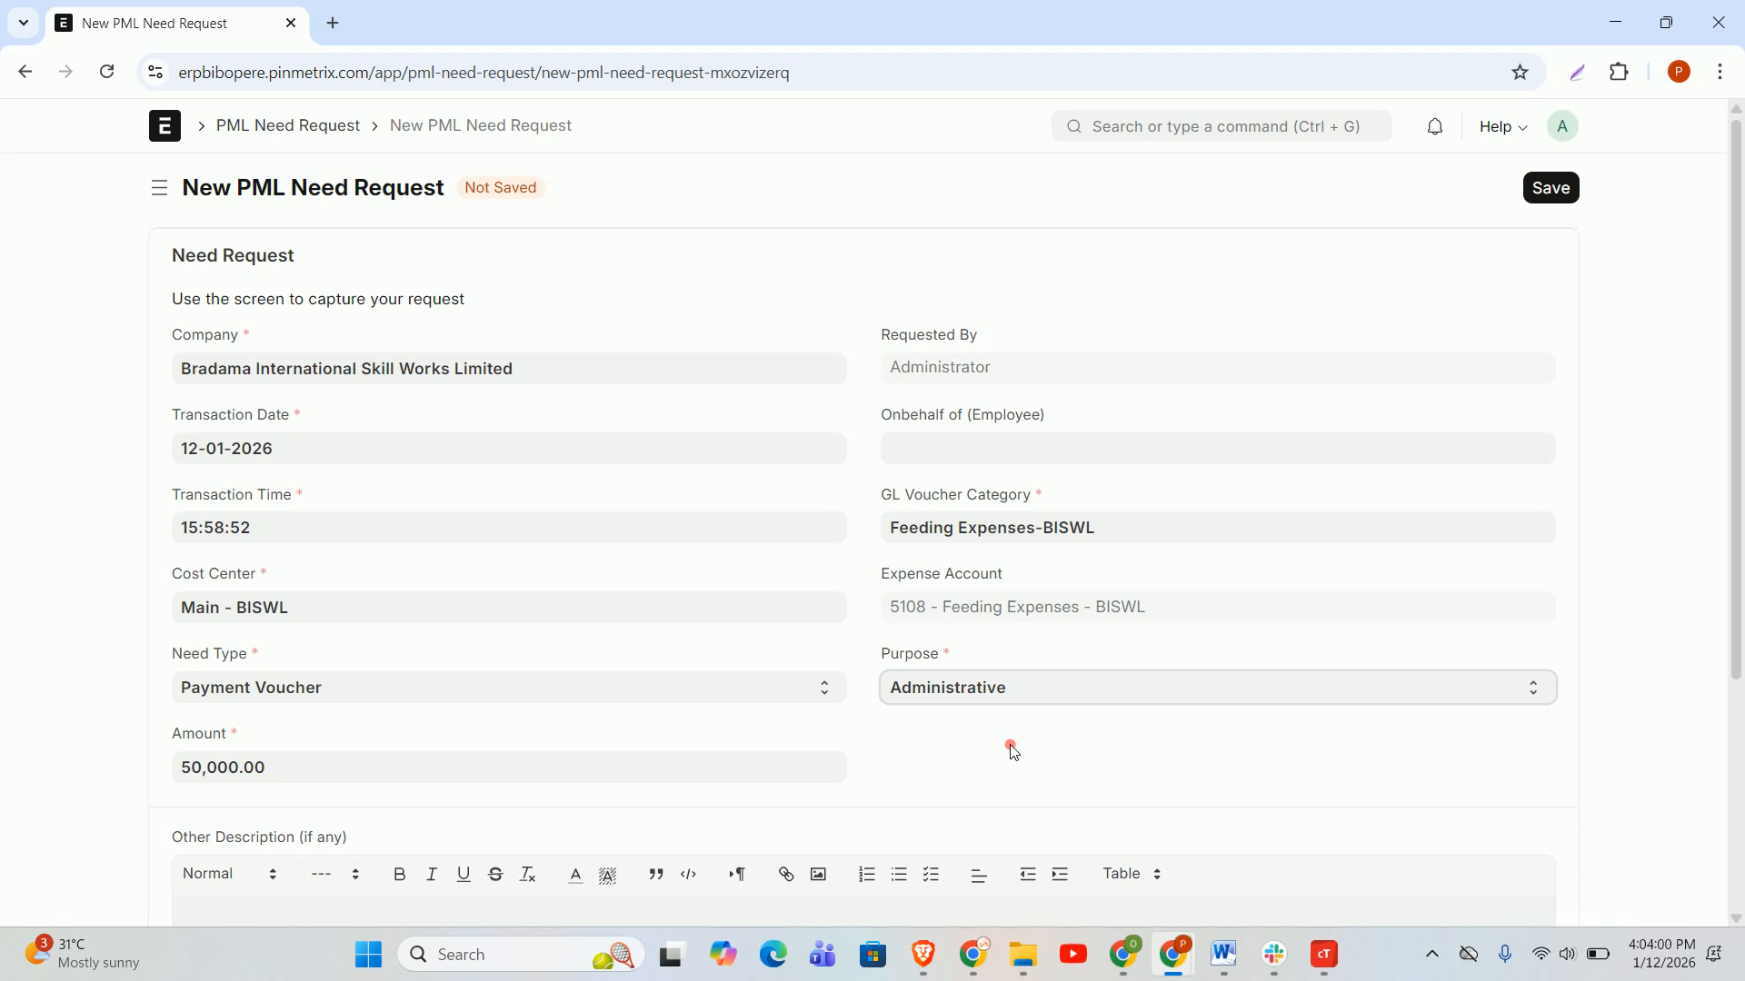
{"action": "left_click", "coordinate": [1134, 696]}
{"action": "left_click", "coordinate": [1069, 771]}
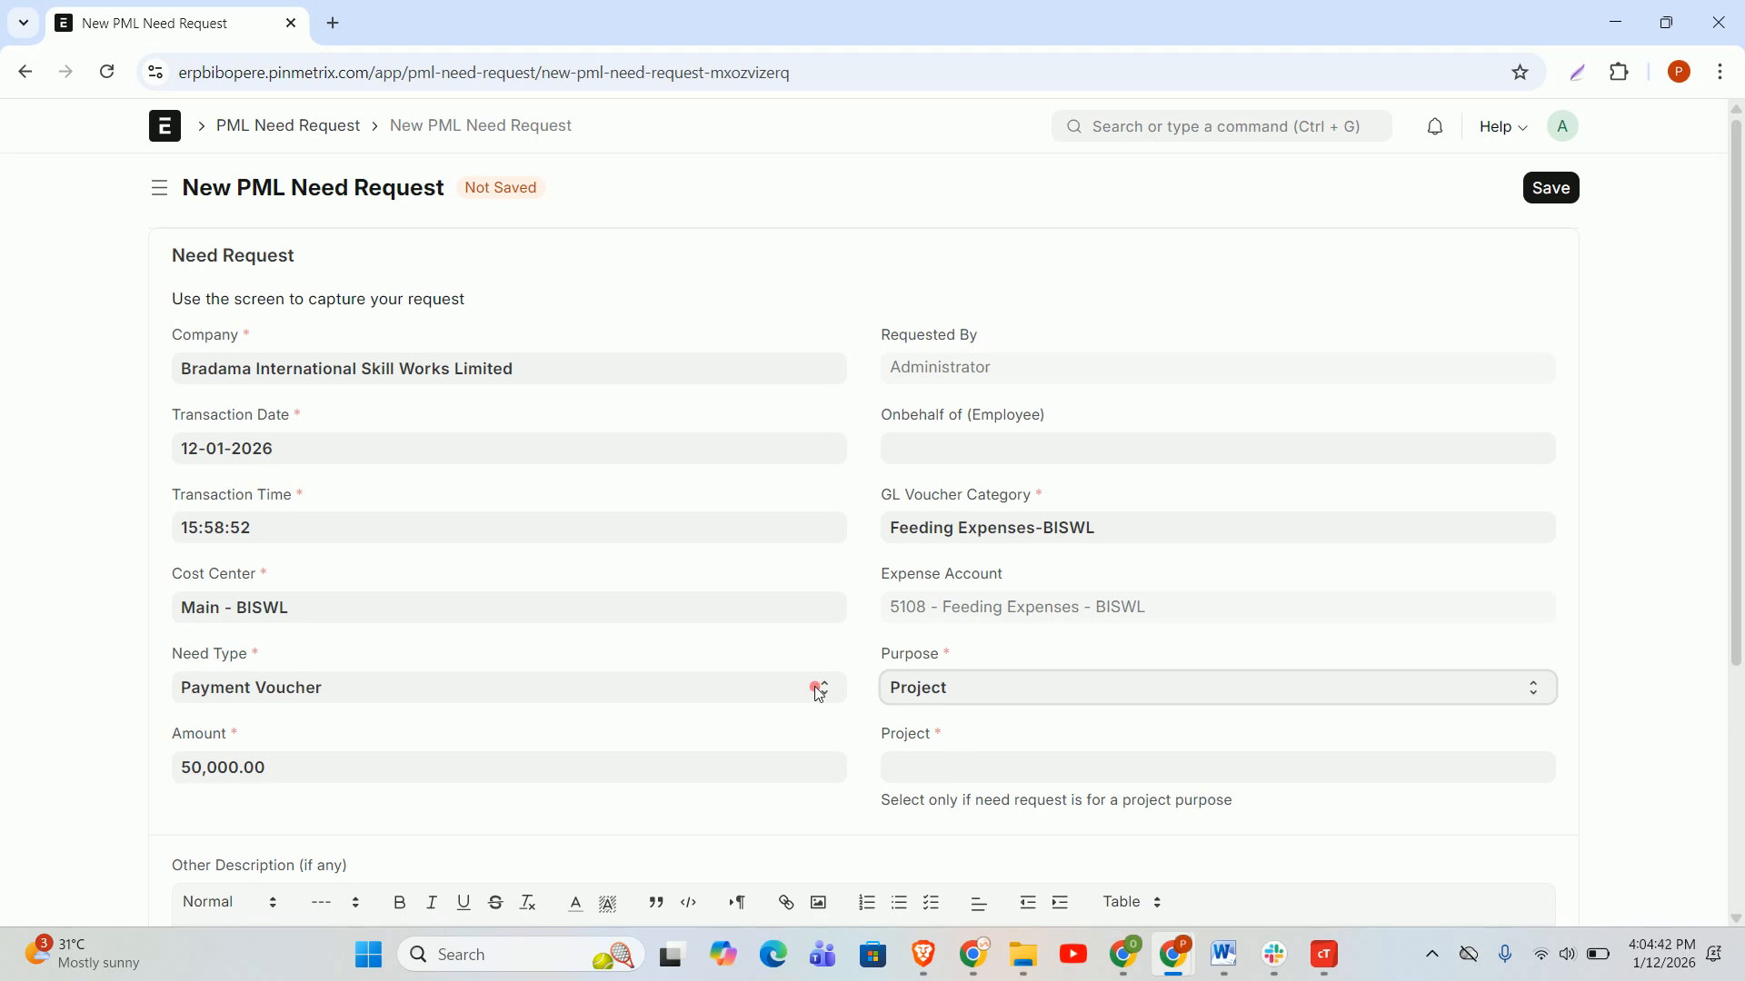
Clear the cost center and review the cost centers offered for the company.
{"action": "left_click", "coordinate": [675, 611]}
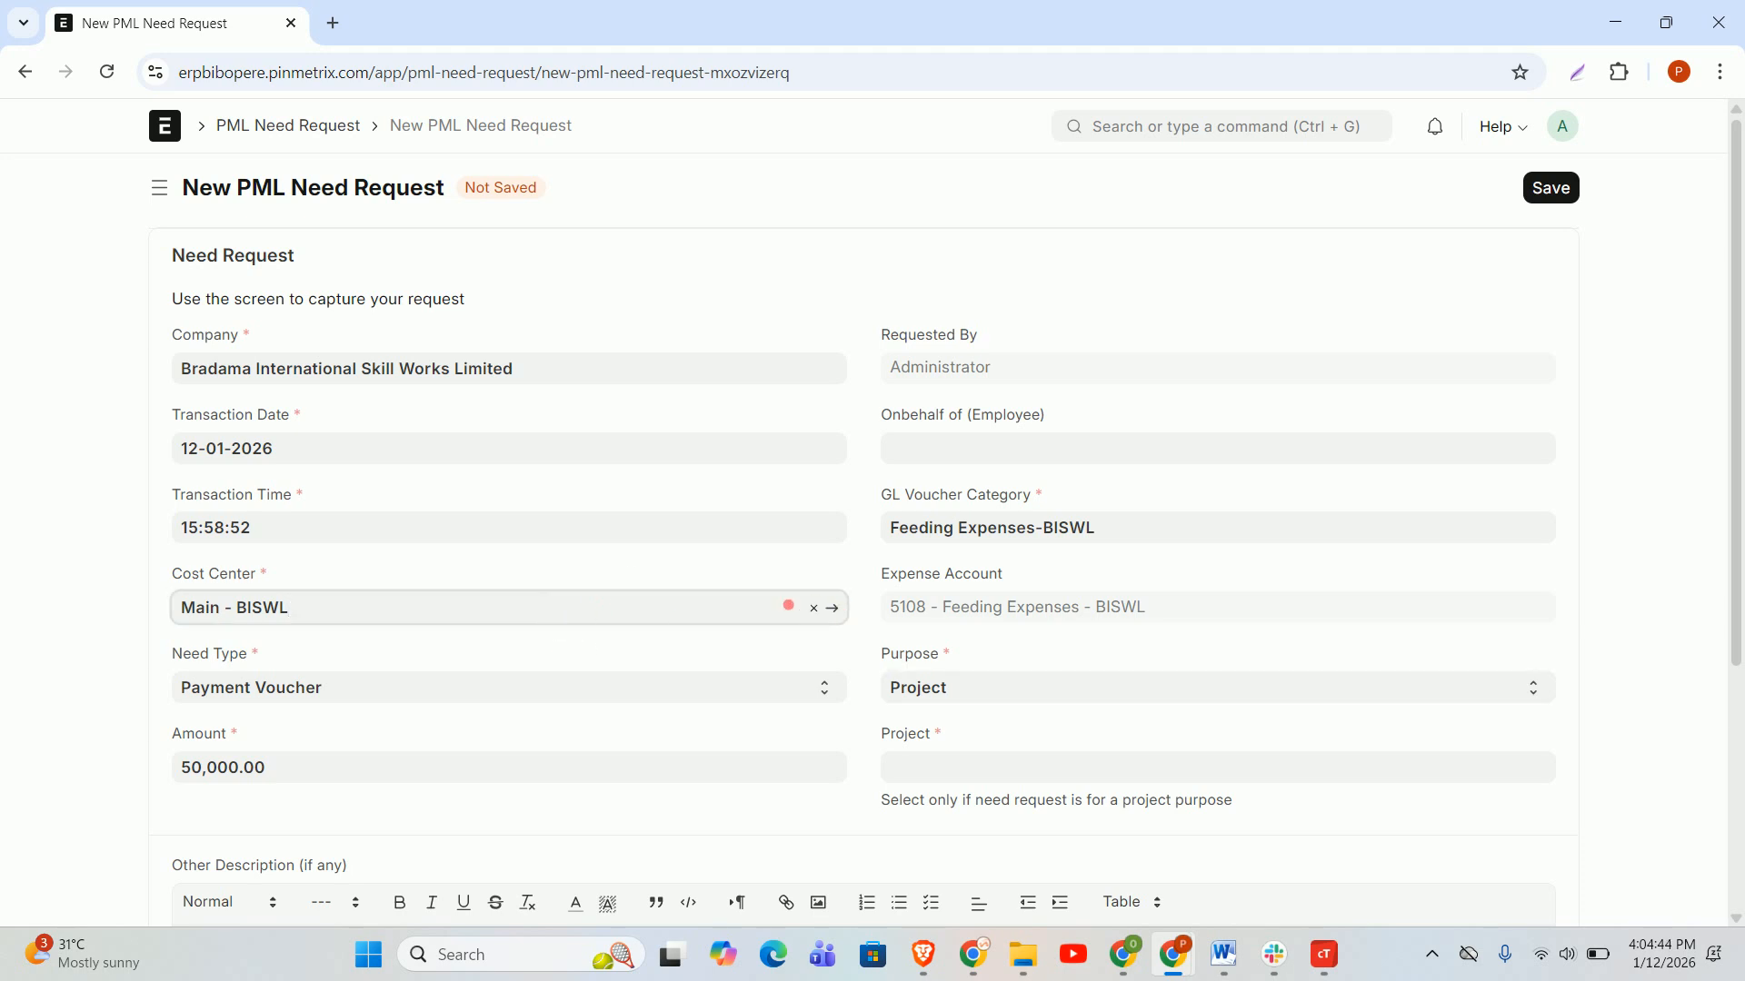
{"action": "left_click", "coordinate": [814, 607]}
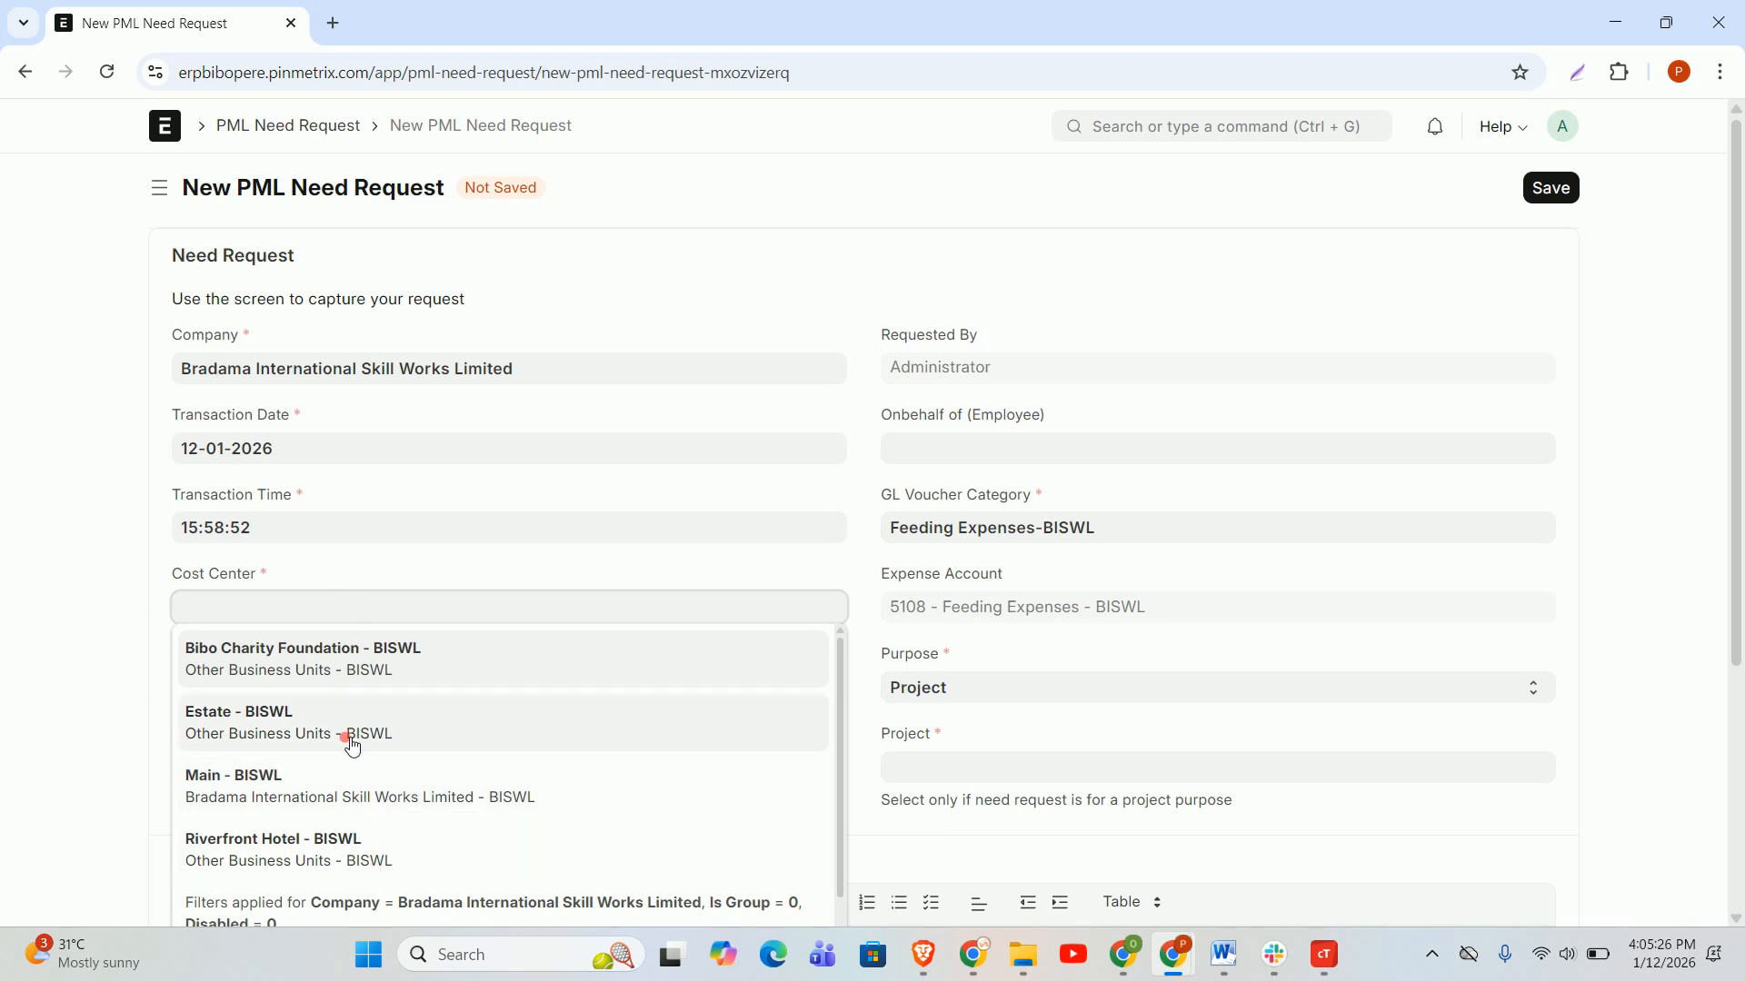
{"action": "scroll", "coordinate": [374, 895], "scroll_direction": "down", "scroll_amount": 1}
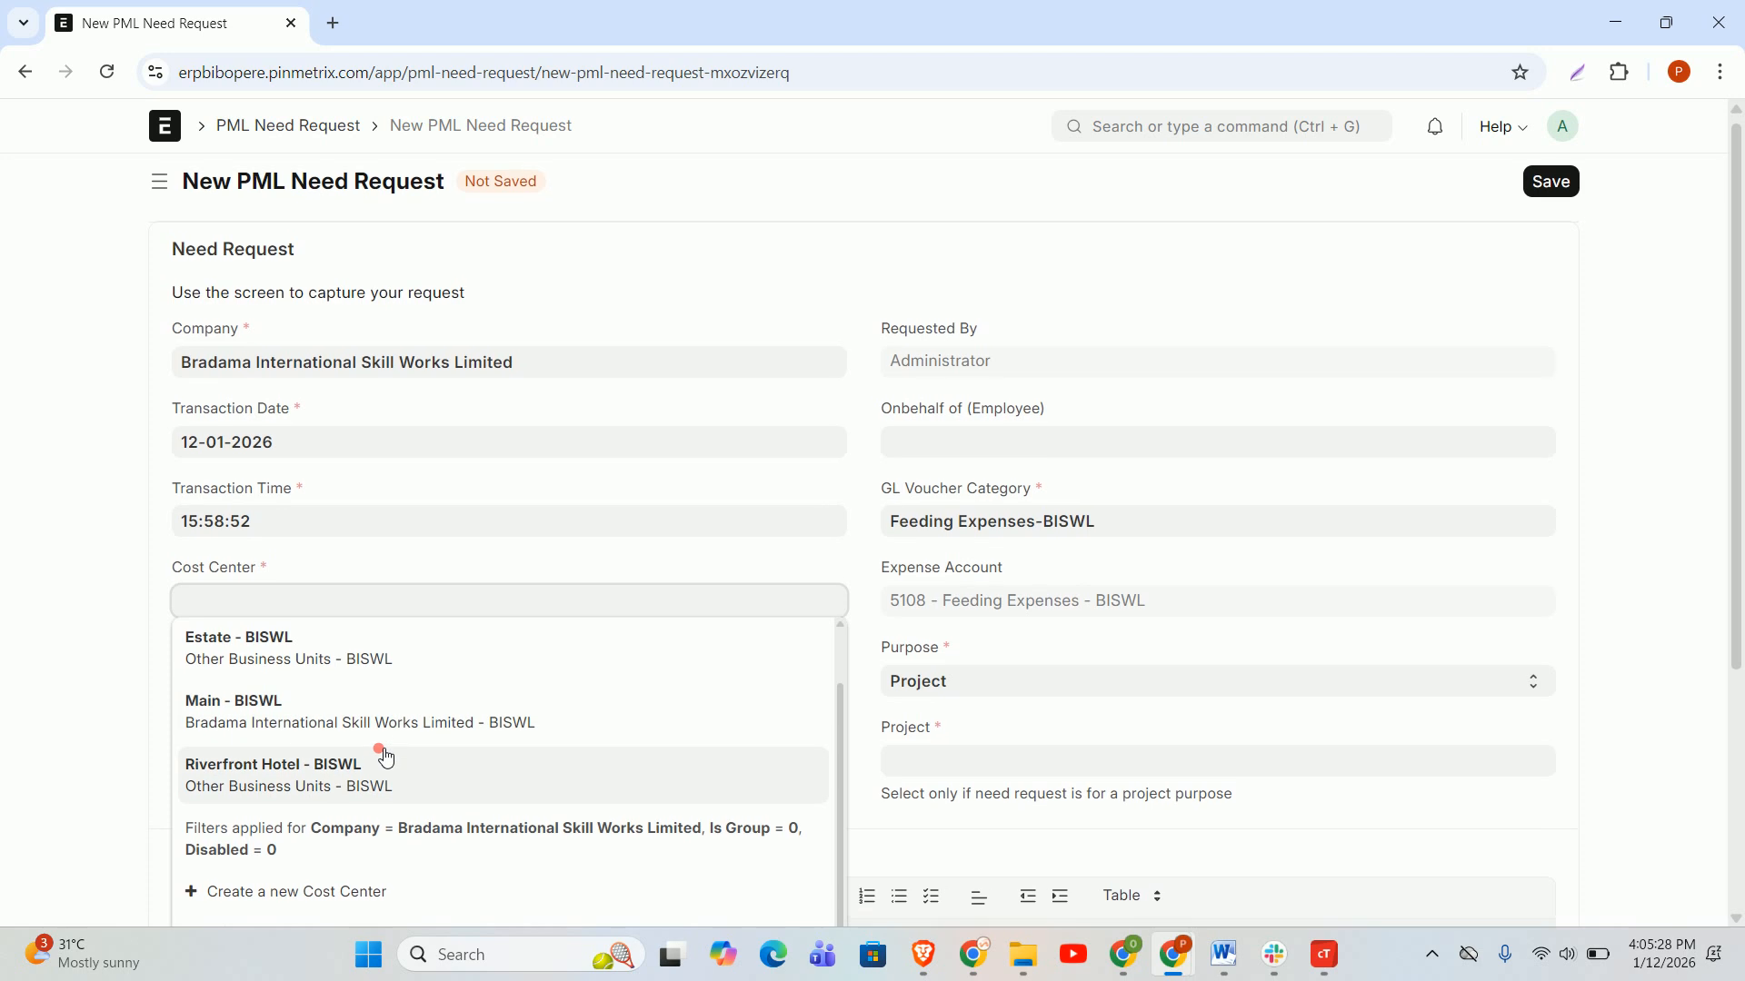
{"action": "scroll", "coordinate": [362, 708], "scroll_direction": "up", "scroll_amount": 1}
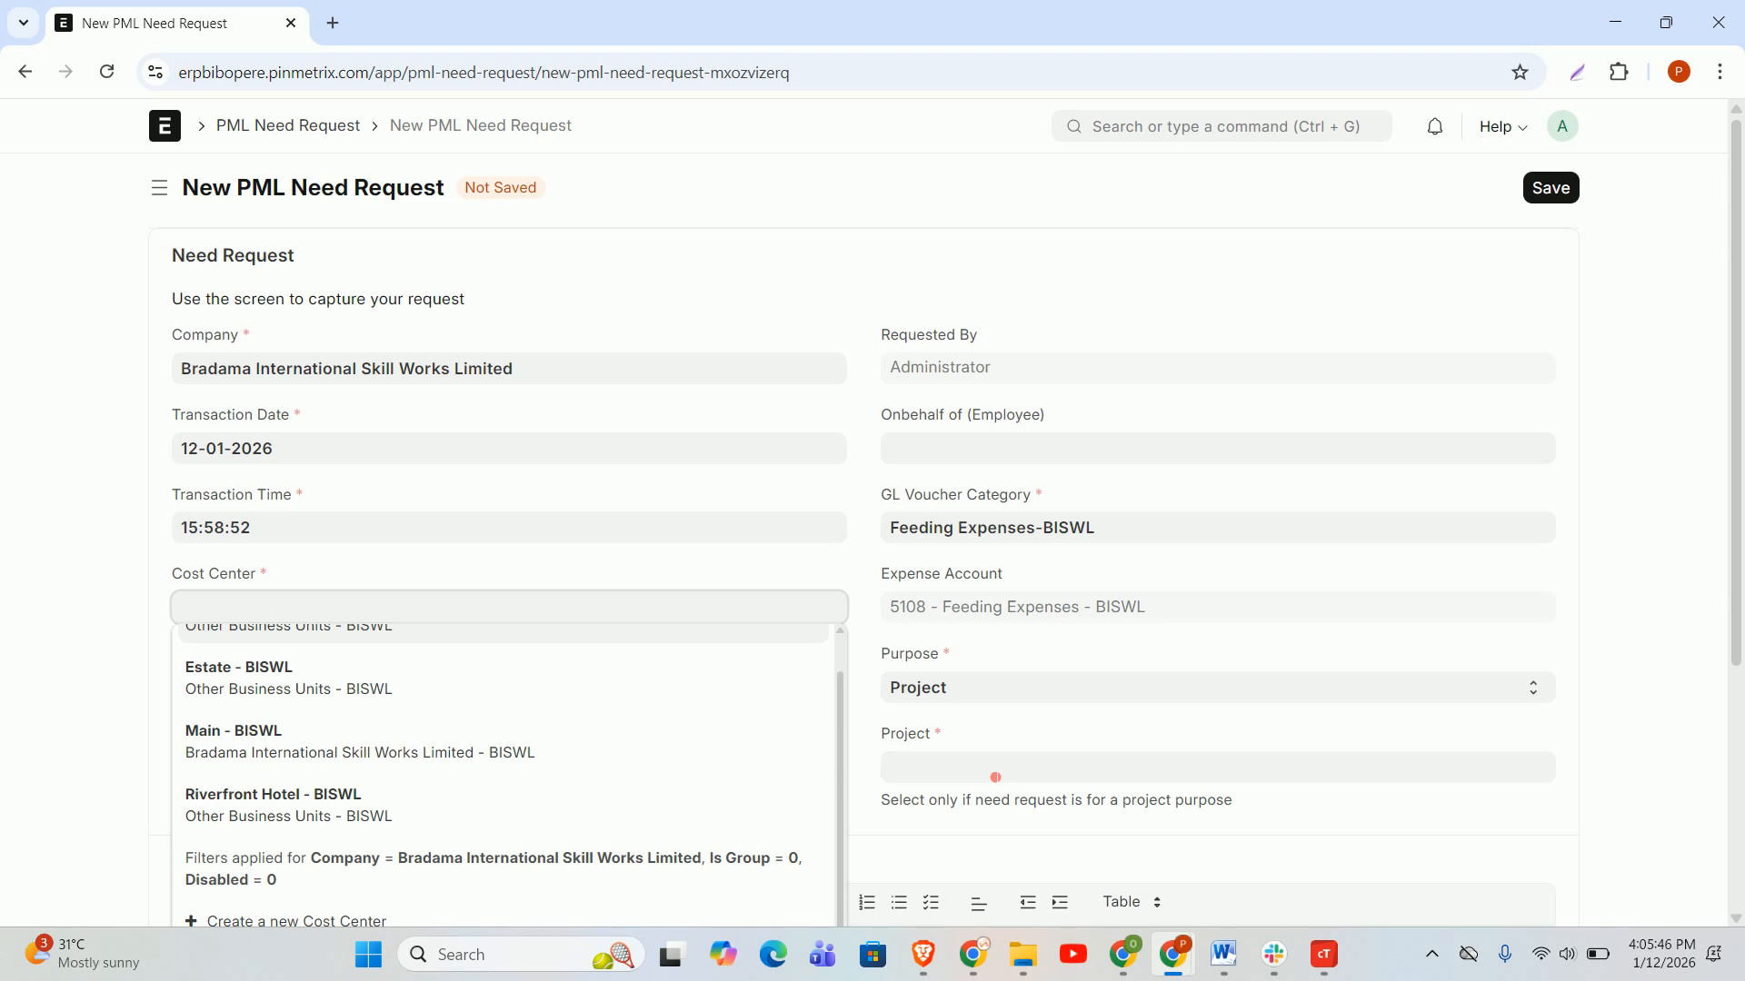
Examine the list of projects offered for the Project field without selecting one.
{"action": "left_click", "coordinate": [1000, 779]}
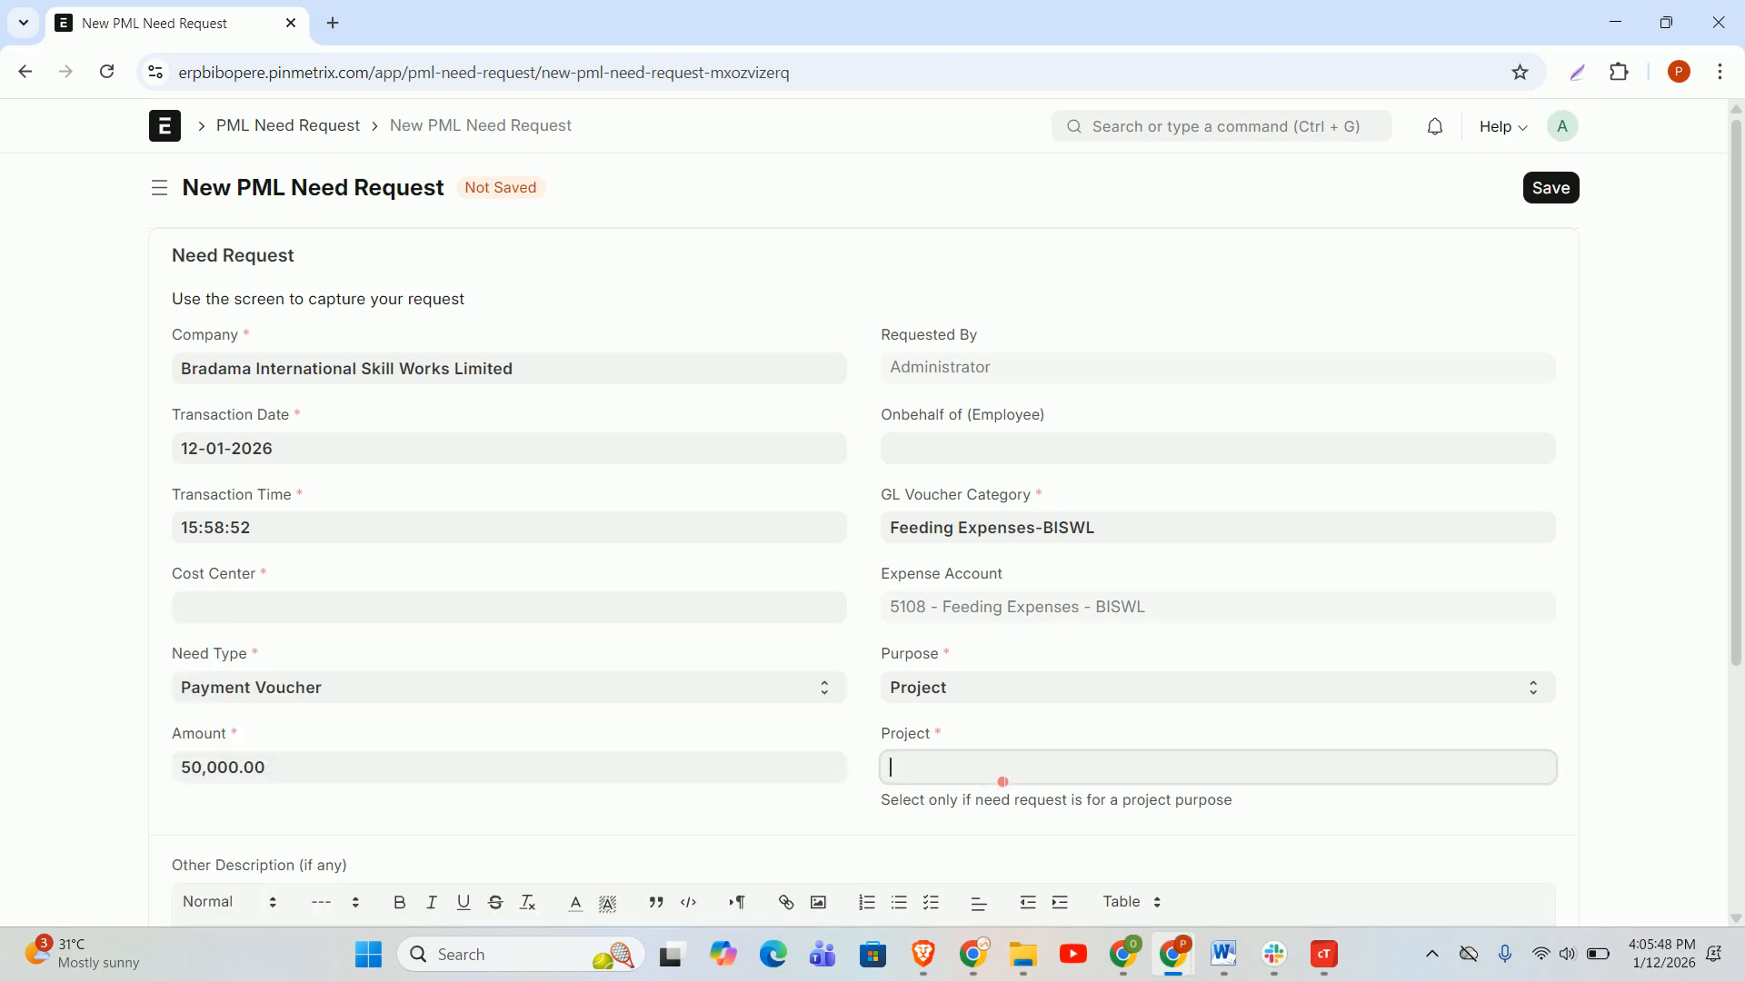
{"action": "scroll", "coordinate": [1123, 856], "scroll_direction": "down", "scroll_amount": 2}
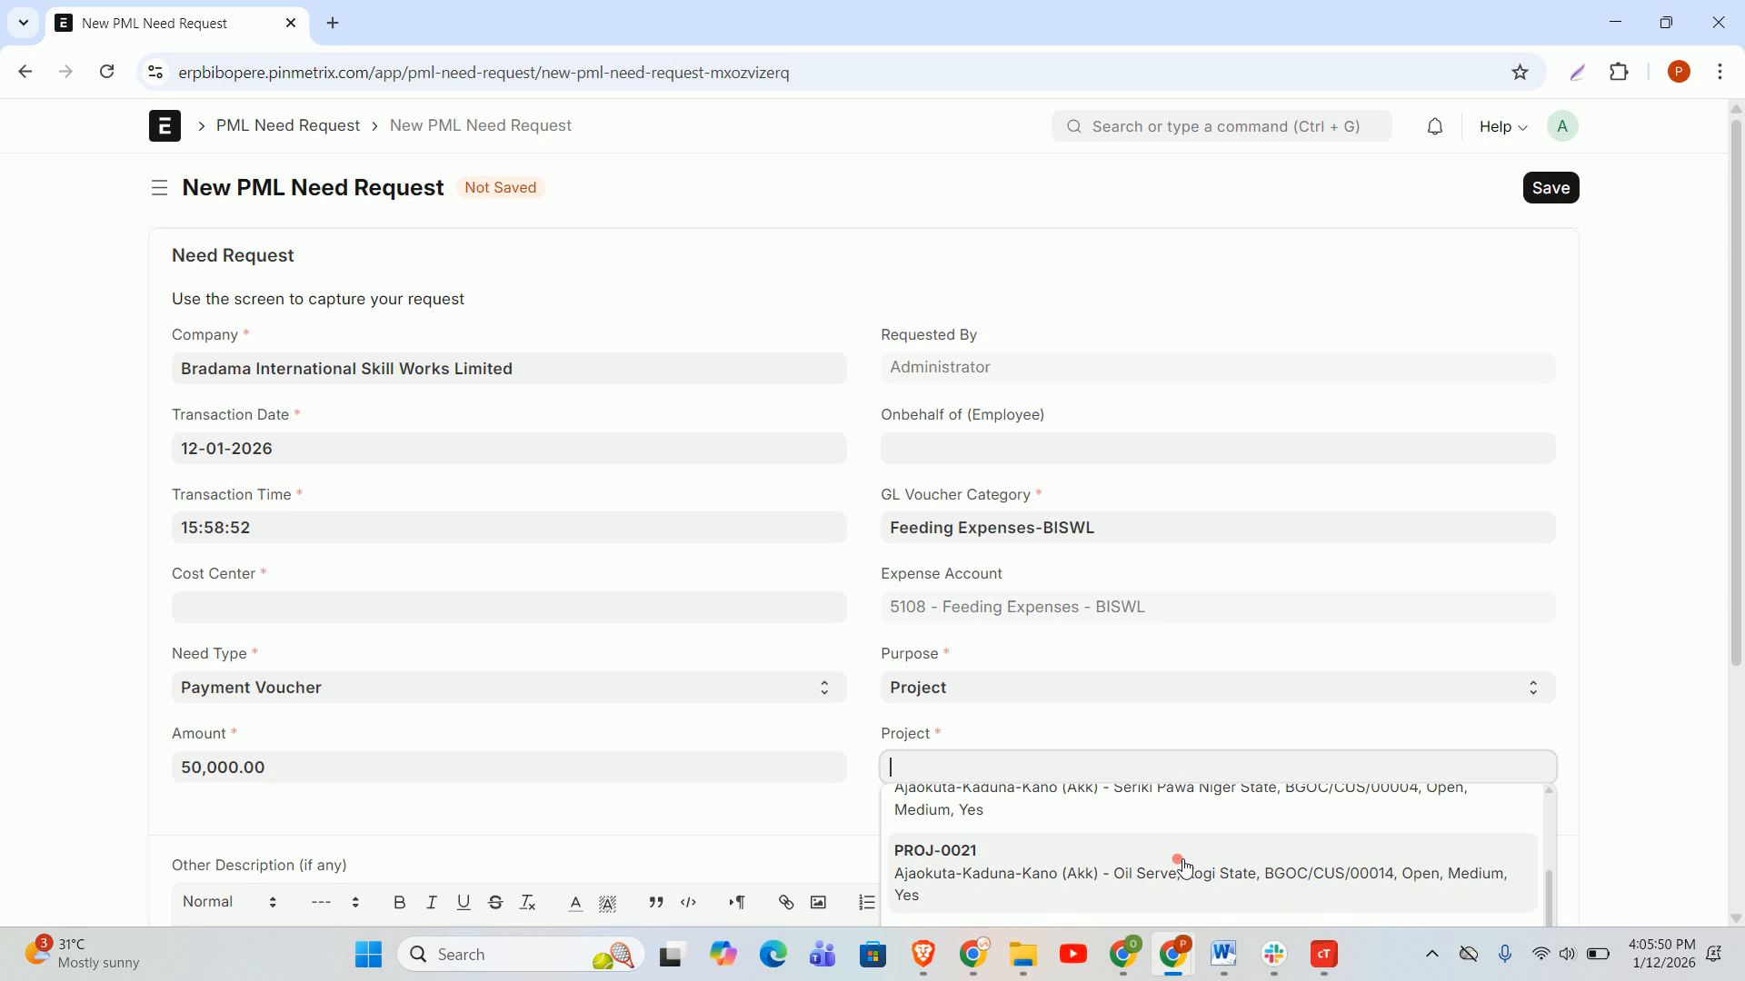
{"action": "scroll", "coordinate": [1138, 888], "scroll_direction": "down", "scroll_amount": 1}
{"action": "scroll", "coordinate": [1138, 887], "scroll_direction": "down", "scroll_amount": 3}
{"action": "scroll", "coordinate": [1272, 817], "scroll_direction": "up", "scroll_amount": 4}
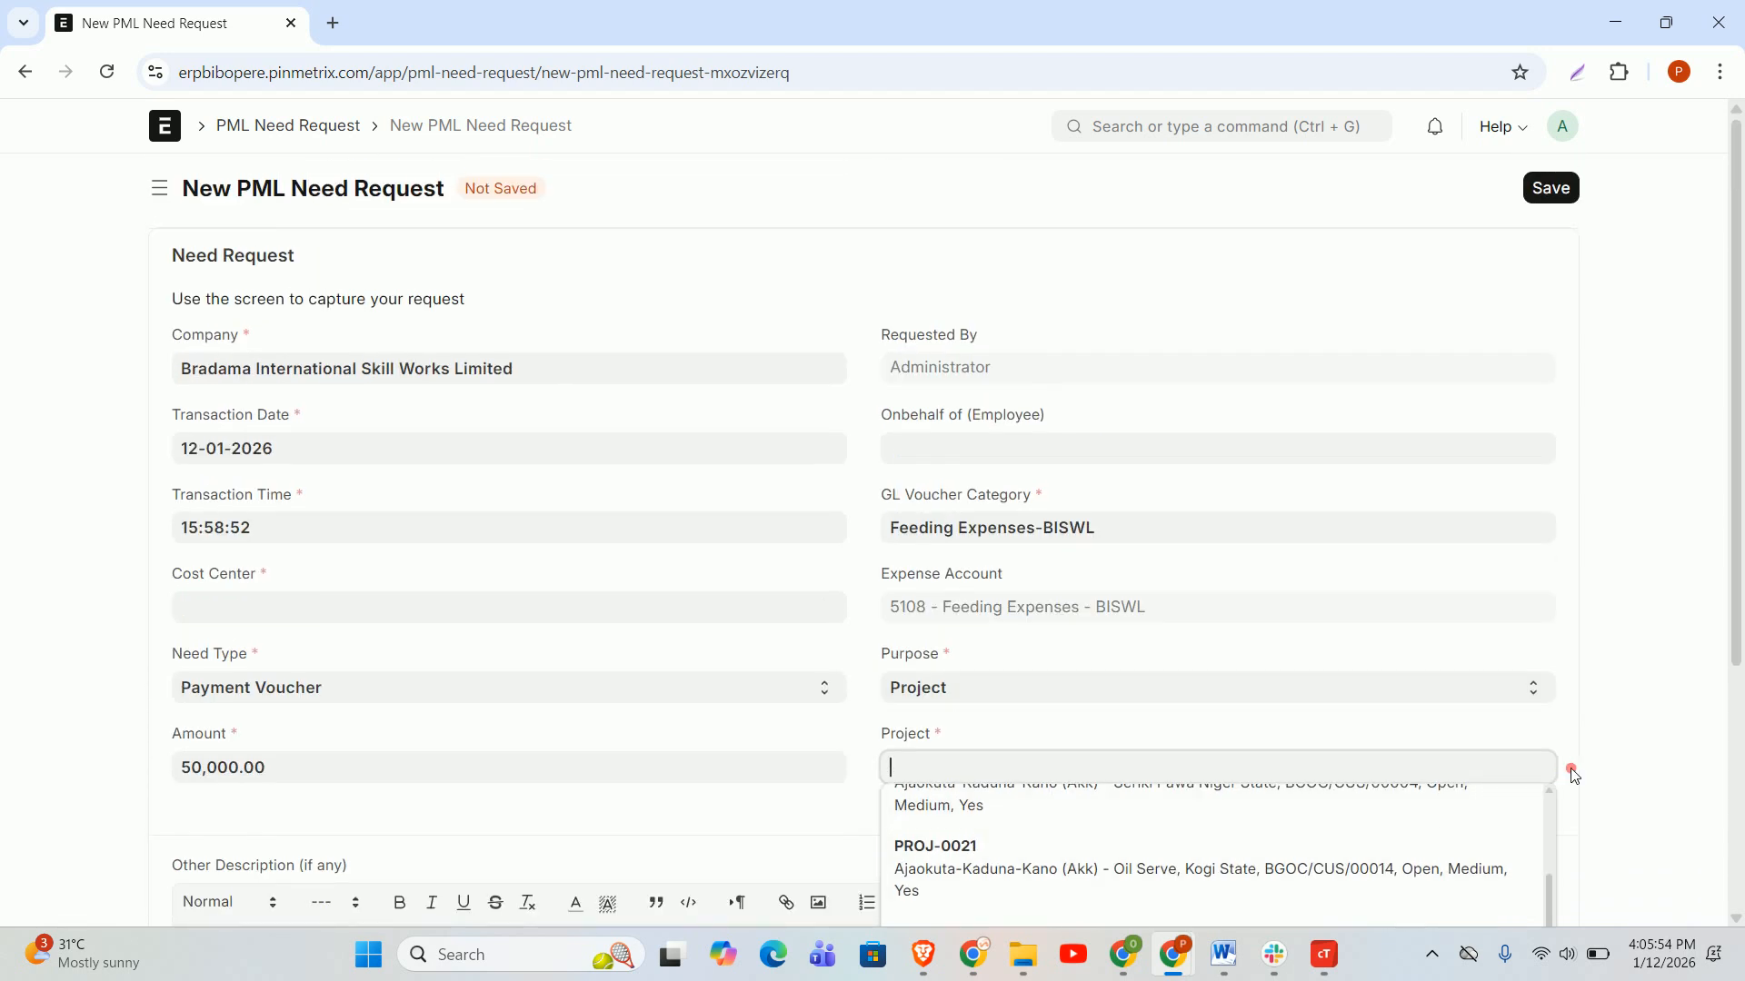
{"action": "scroll", "coordinate": [1324, 736], "scroll_direction": "down", "scroll_amount": 4}
{"action": "scroll", "coordinate": [1320, 741], "scroll_direction": "up", "scroll_amount": 3}
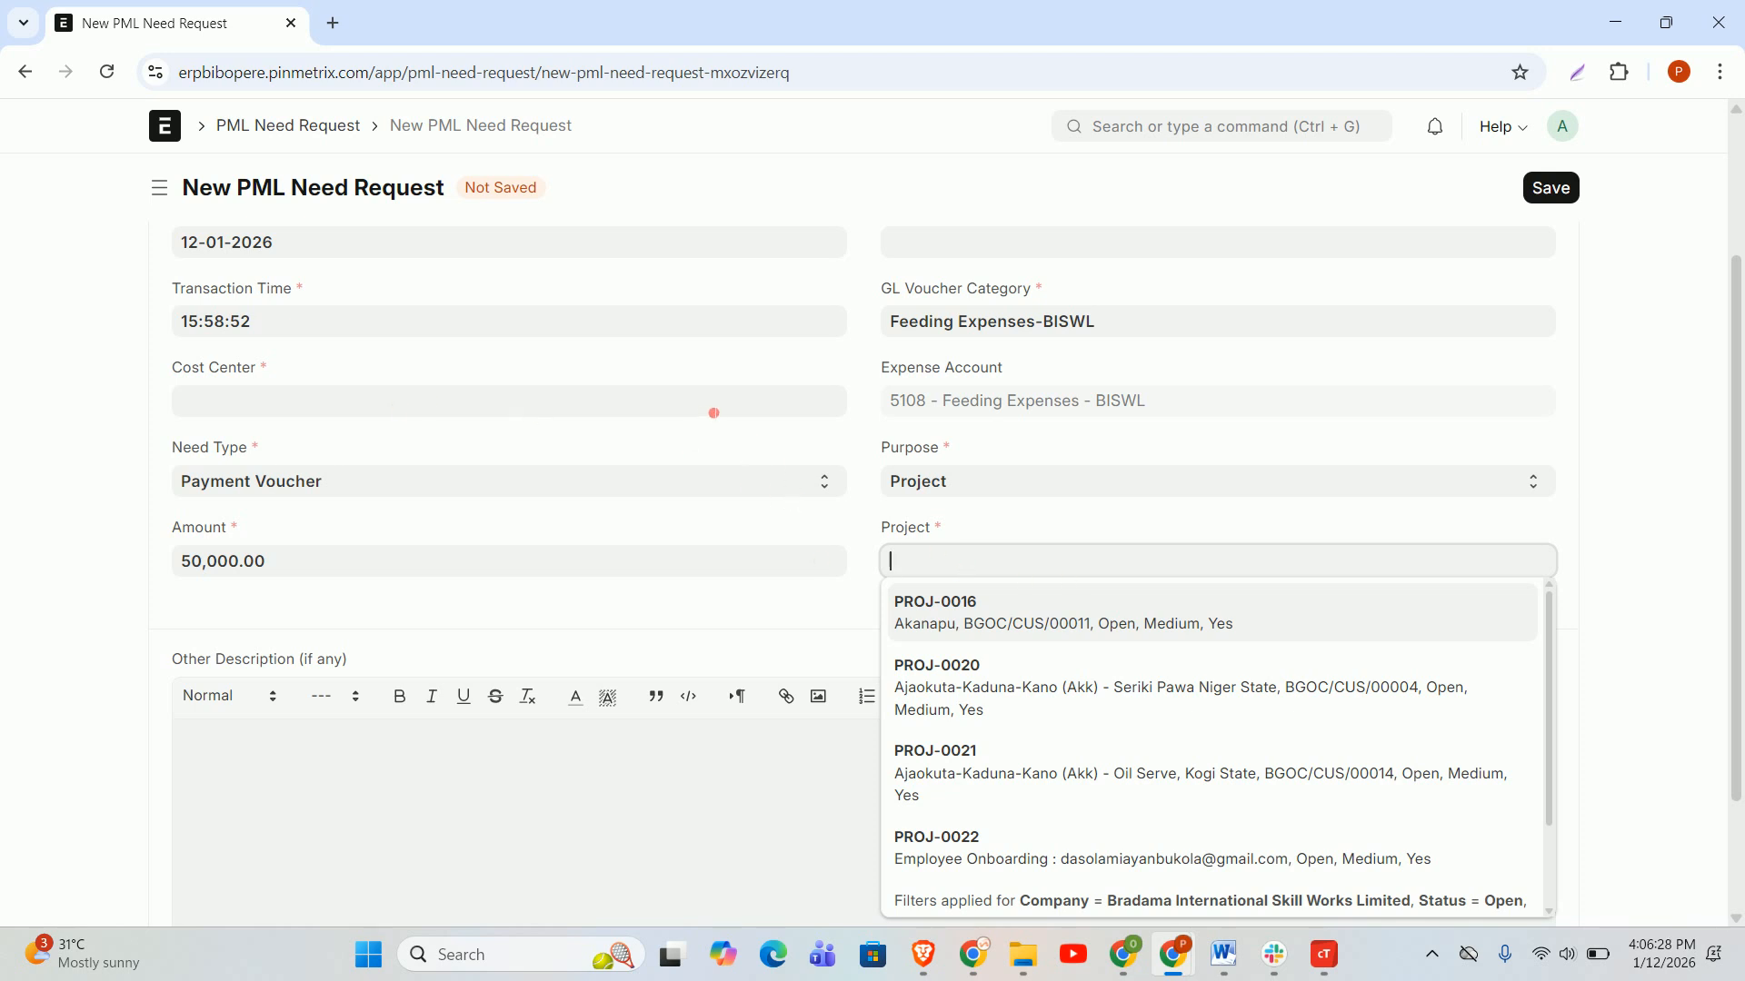
Set the cost center to Main - BISWL.
{"action": "left_click", "coordinate": [714, 412]}
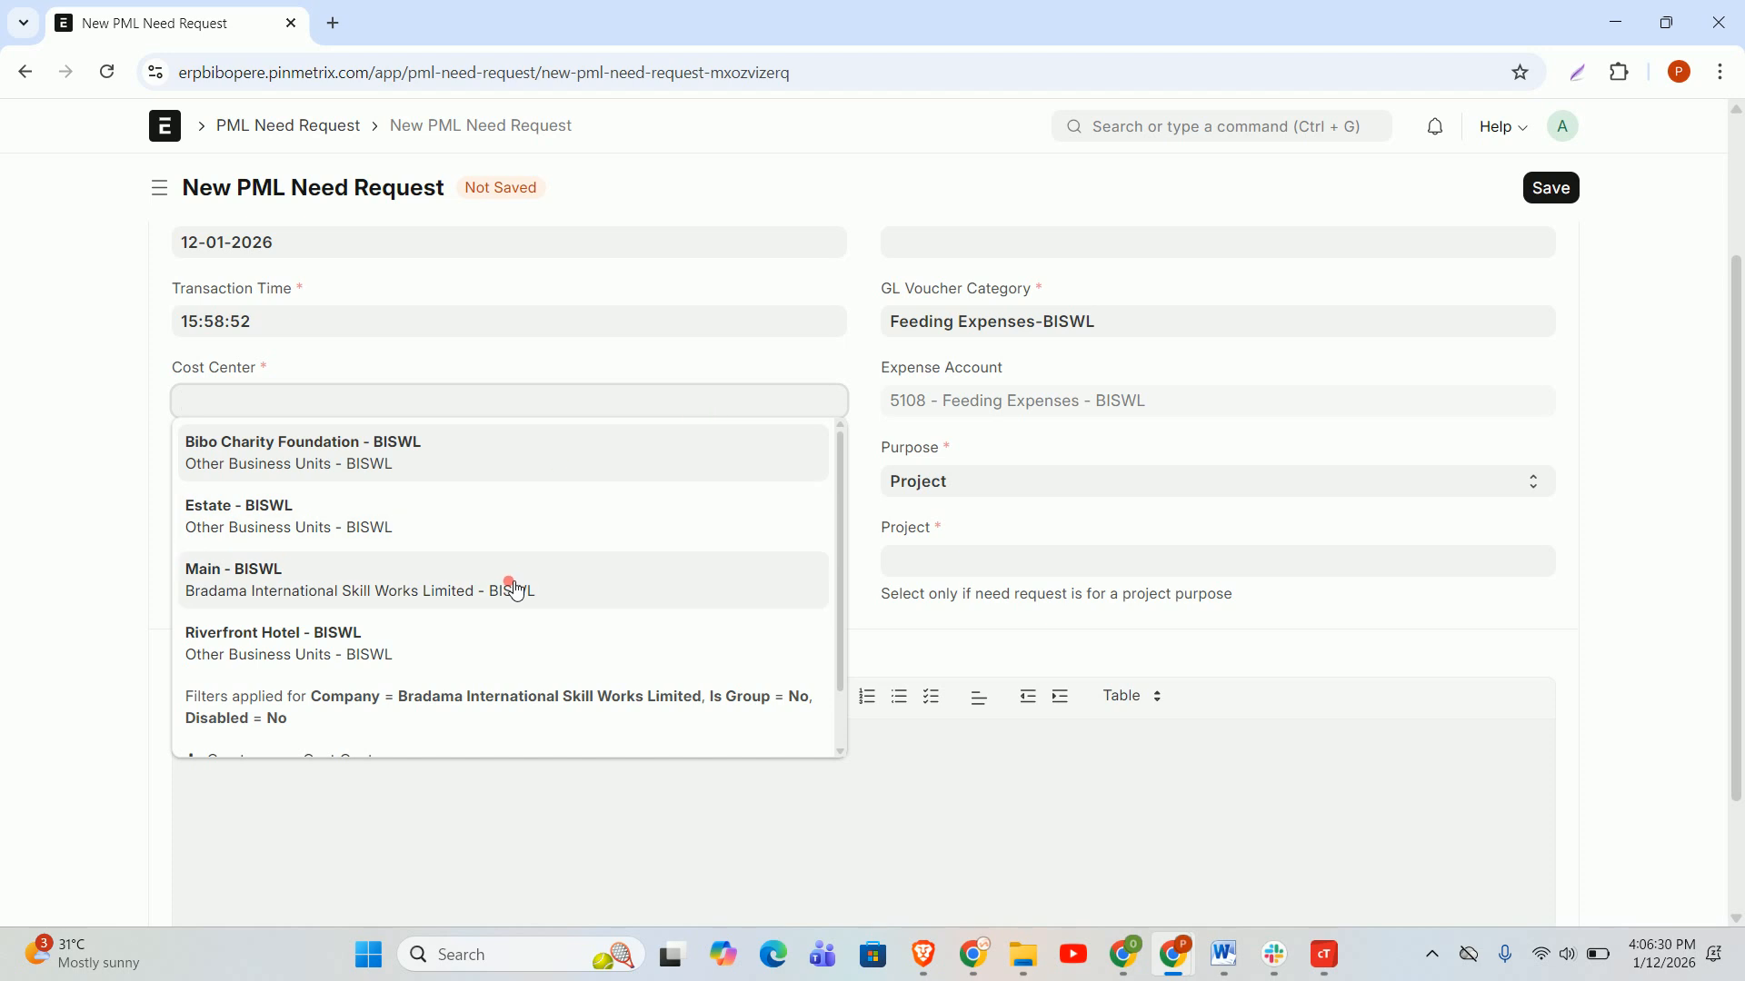
{"action": "left_click", "coordinate": [511, 582]}
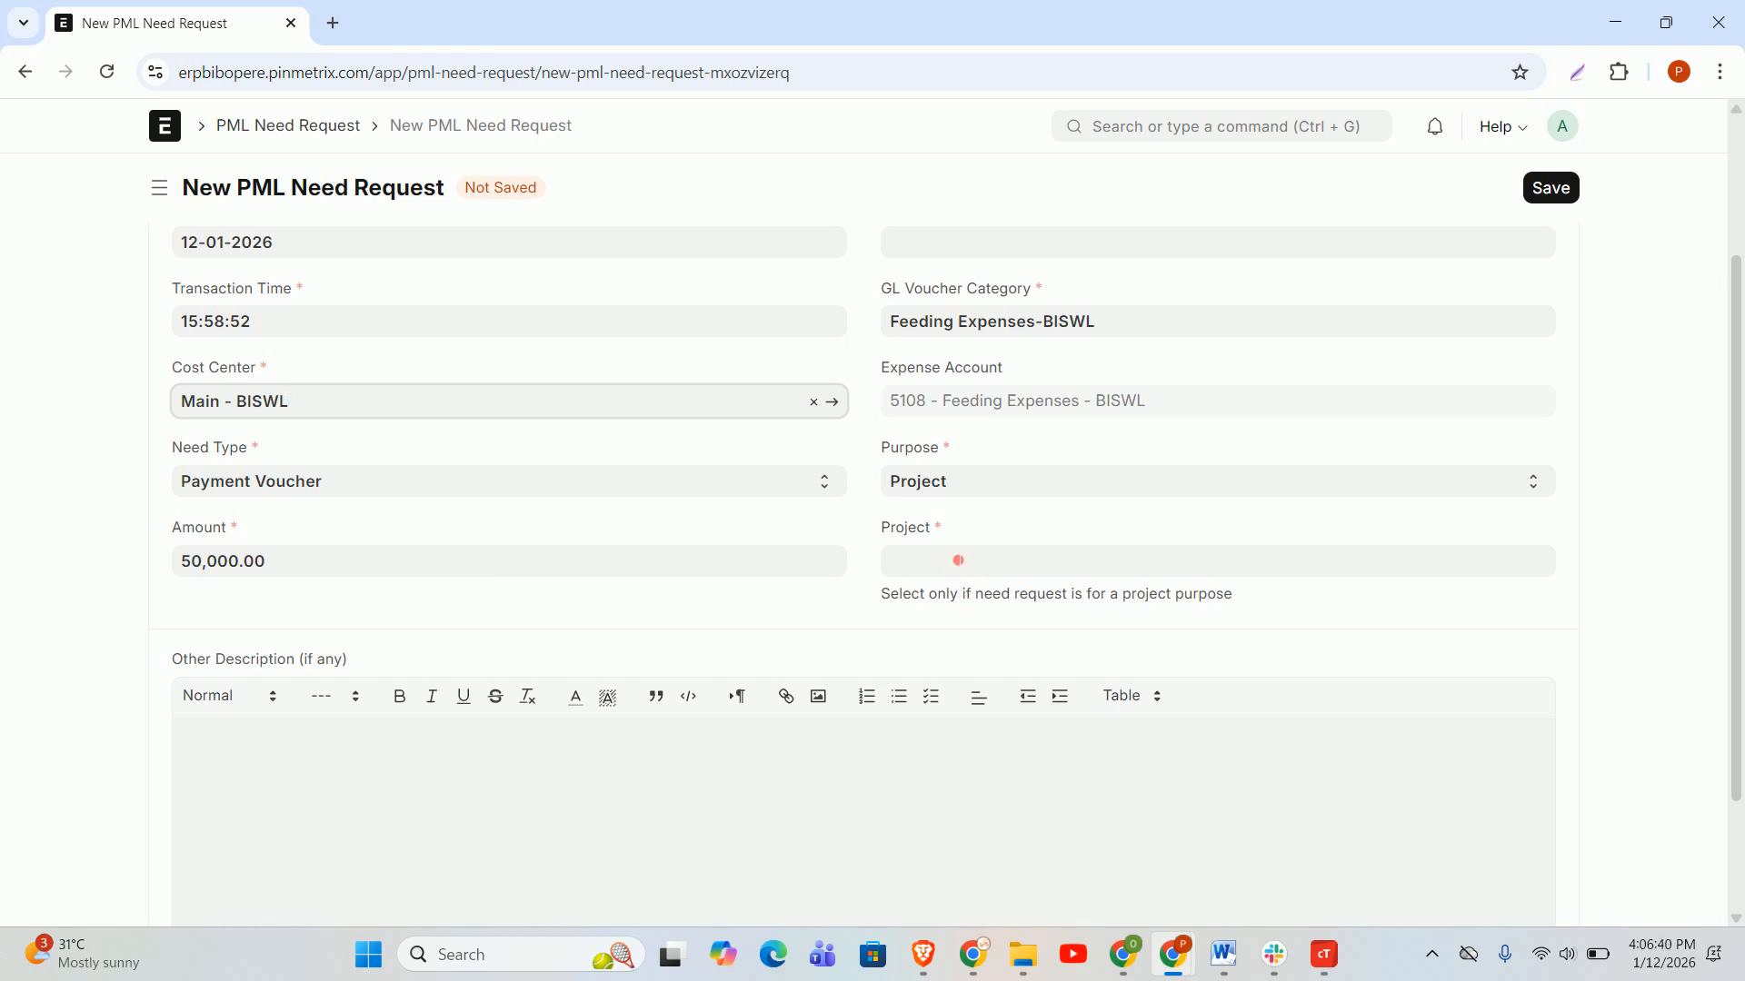
Change the request's purpose to Administrative and look over the form's entries.
{"action": "left_click", "coordinate": [938, 567]}
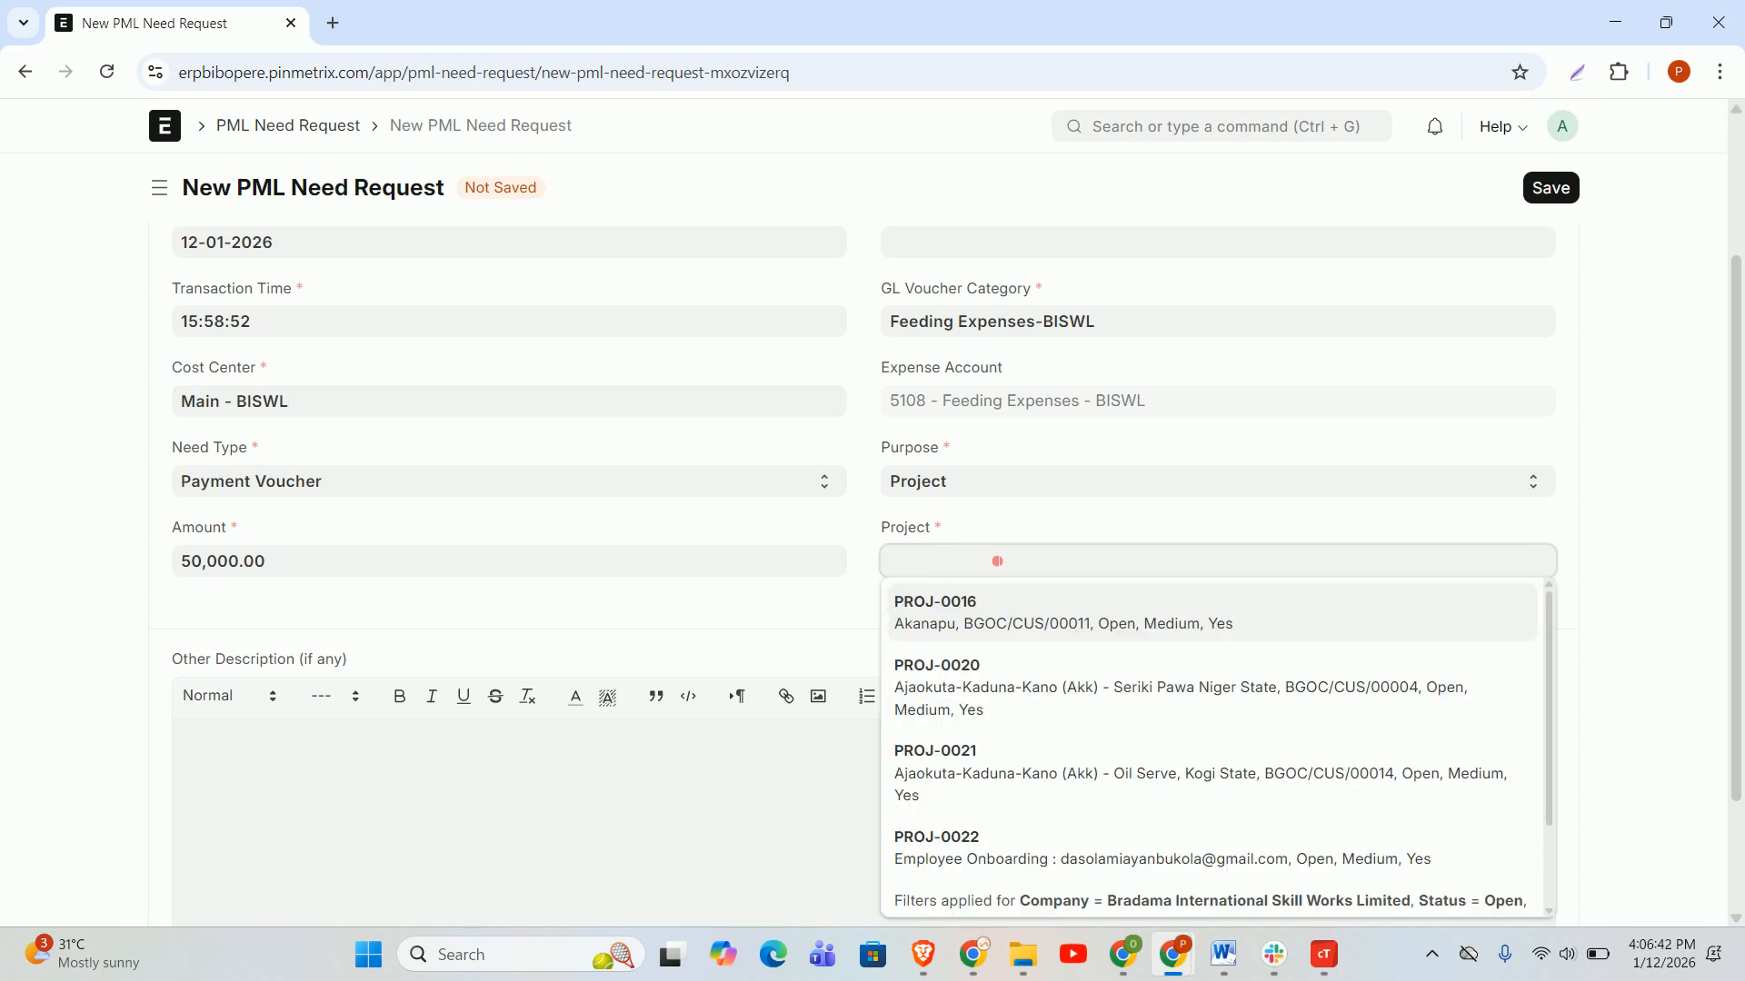
{"action": "left_click", "coordinate": [1005, 493]}
{"action": "left_click", "coordinate": [1007, 493]}
{"action": "left_click", "coordinate": [1007, 496]}
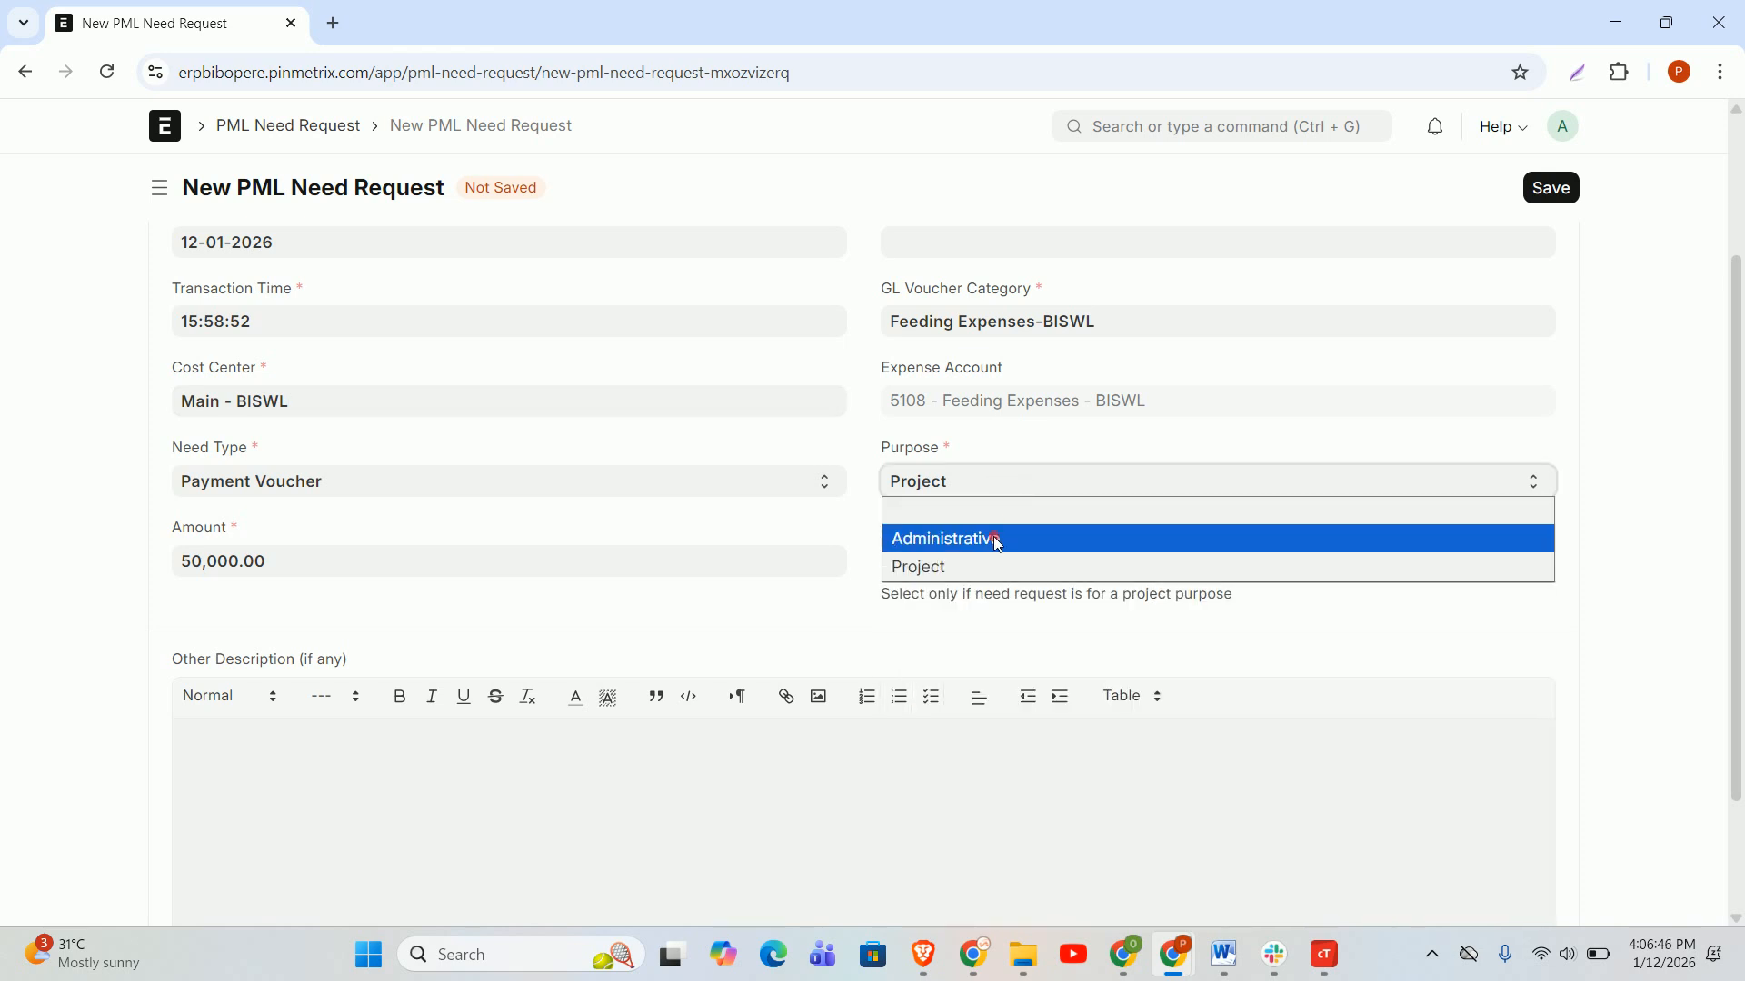
{"action": "left_click", "coordinate": [997, 540]}
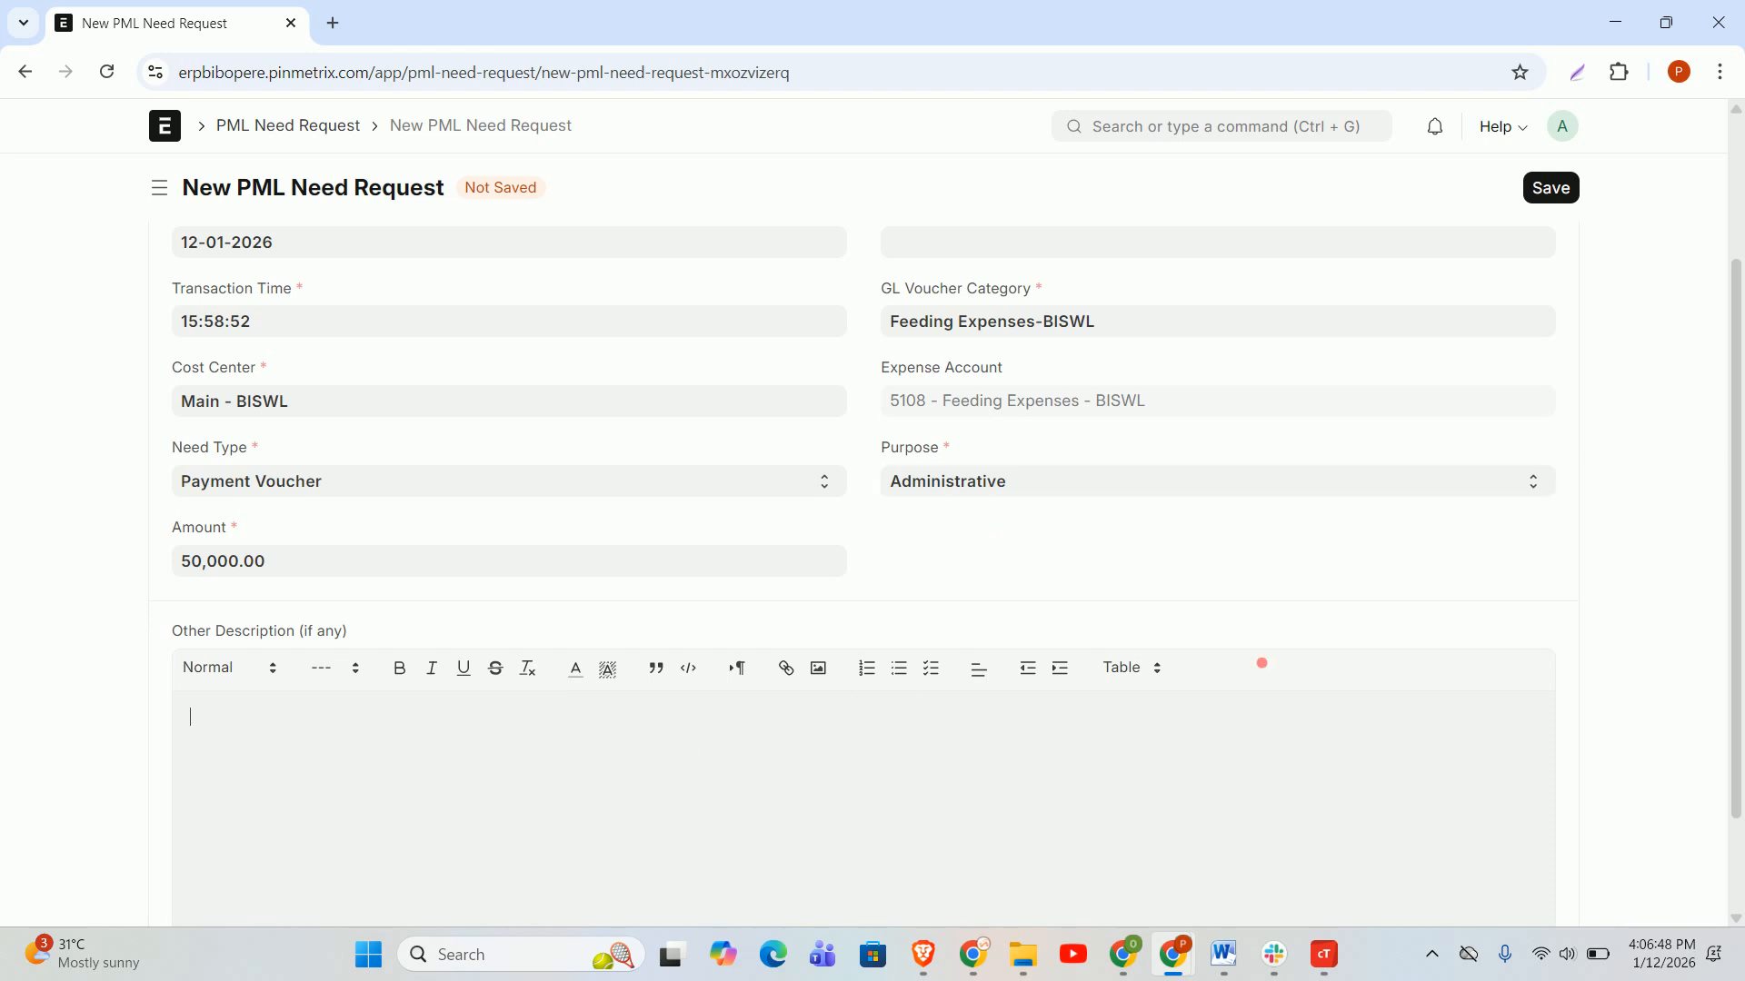
{"action": "scroll", "coordinate": [1267, 659], "scroll_direction": "up", "scroll_amount": 3}
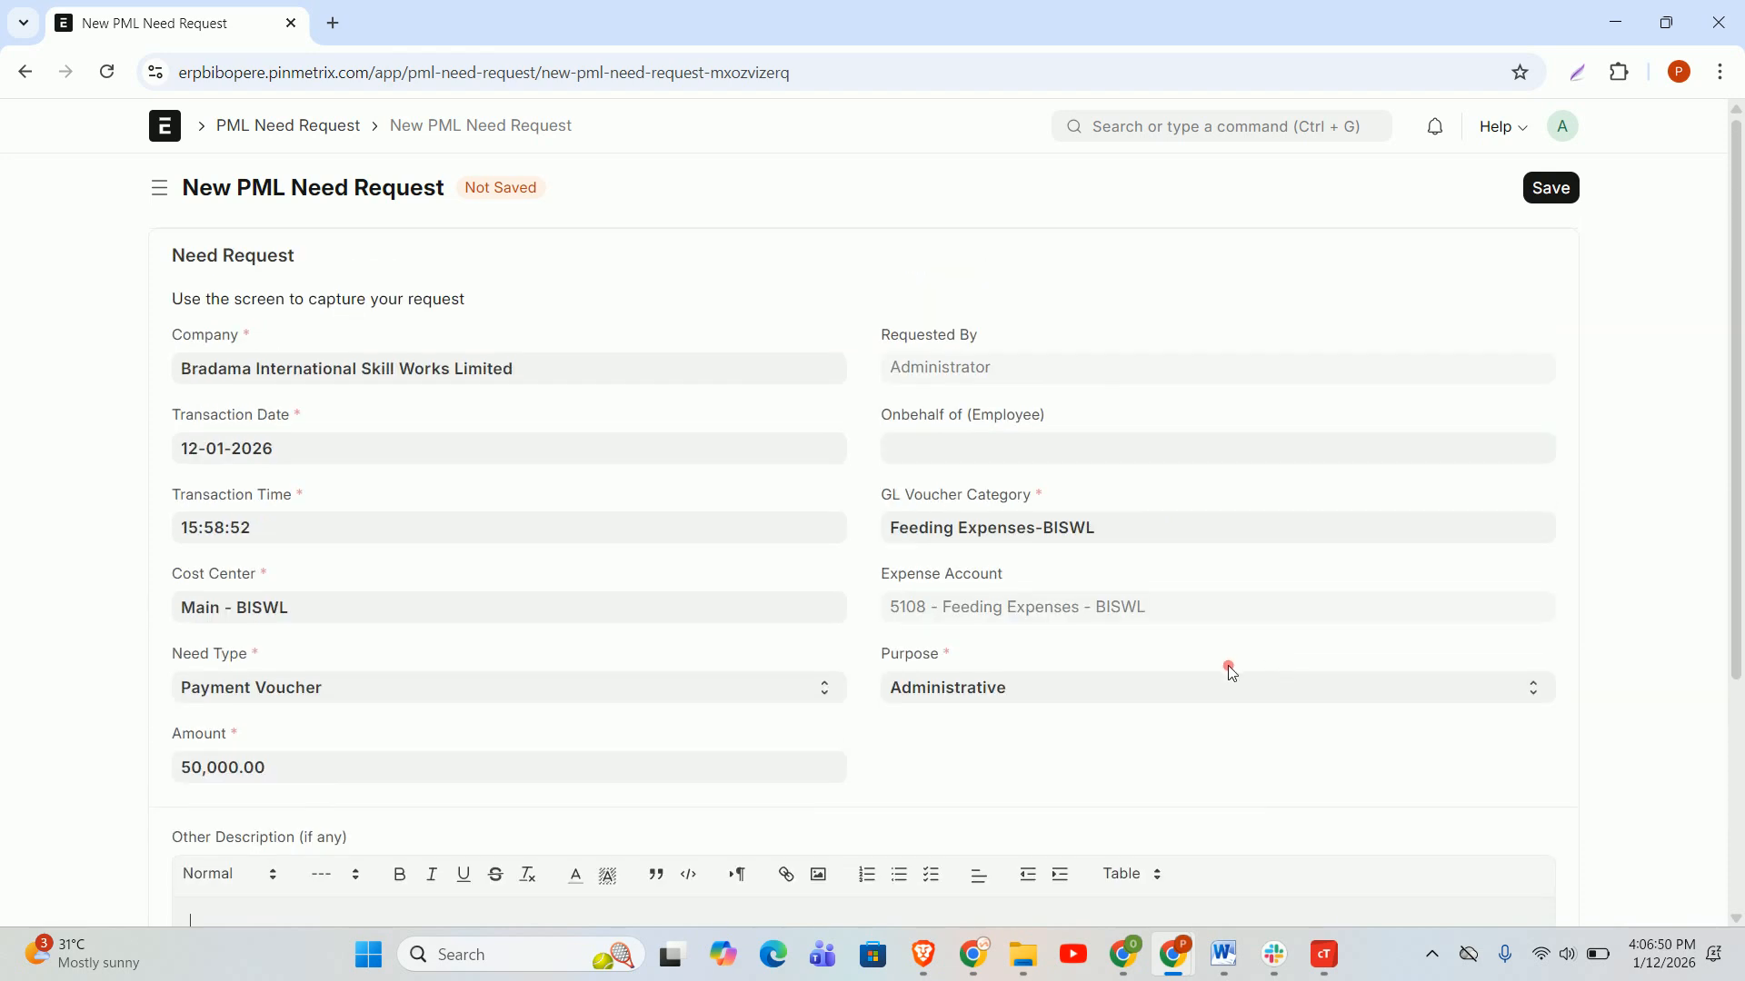
{"action": "scroll", "coordinate": [1228, 668], "scroll_direction": "down", "scroll_amount": 3}
{"action": "scroll", "coordinate": [435, 516], "scroll_direction": "up", "scroll_amount": 3}
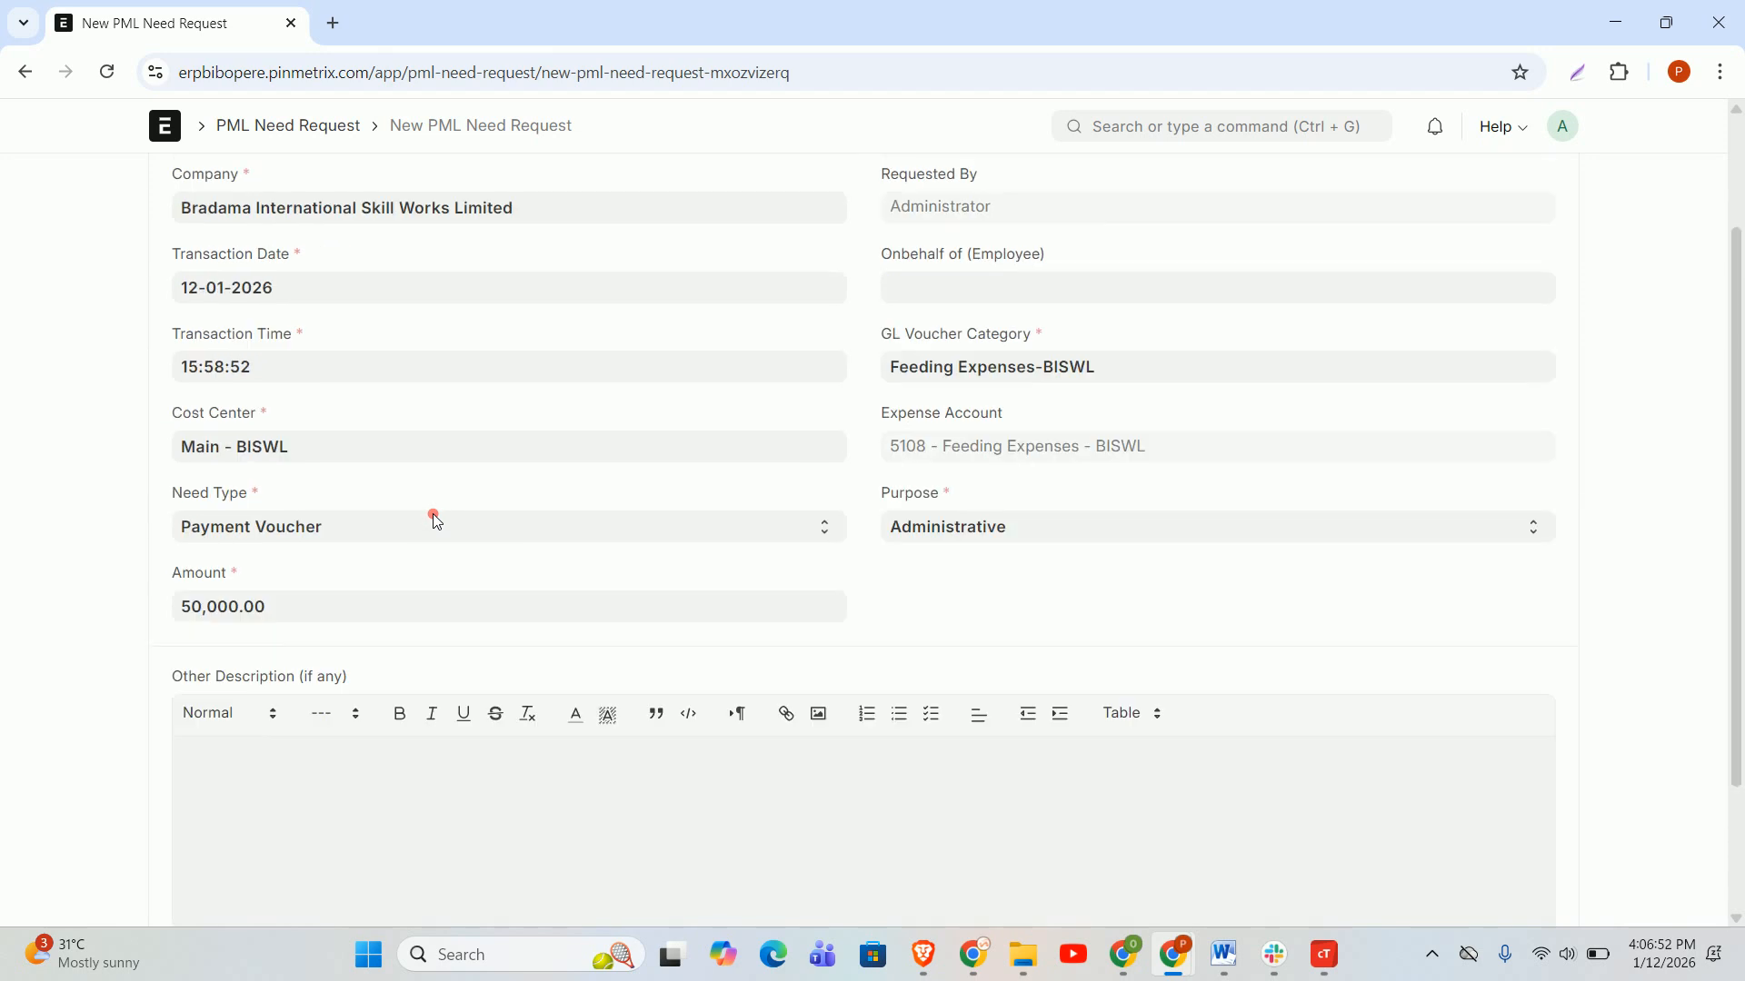
{"action": "scroll", "coordinate": [652, 631], "scroll_direction": "down", "scroll_amount": 3}
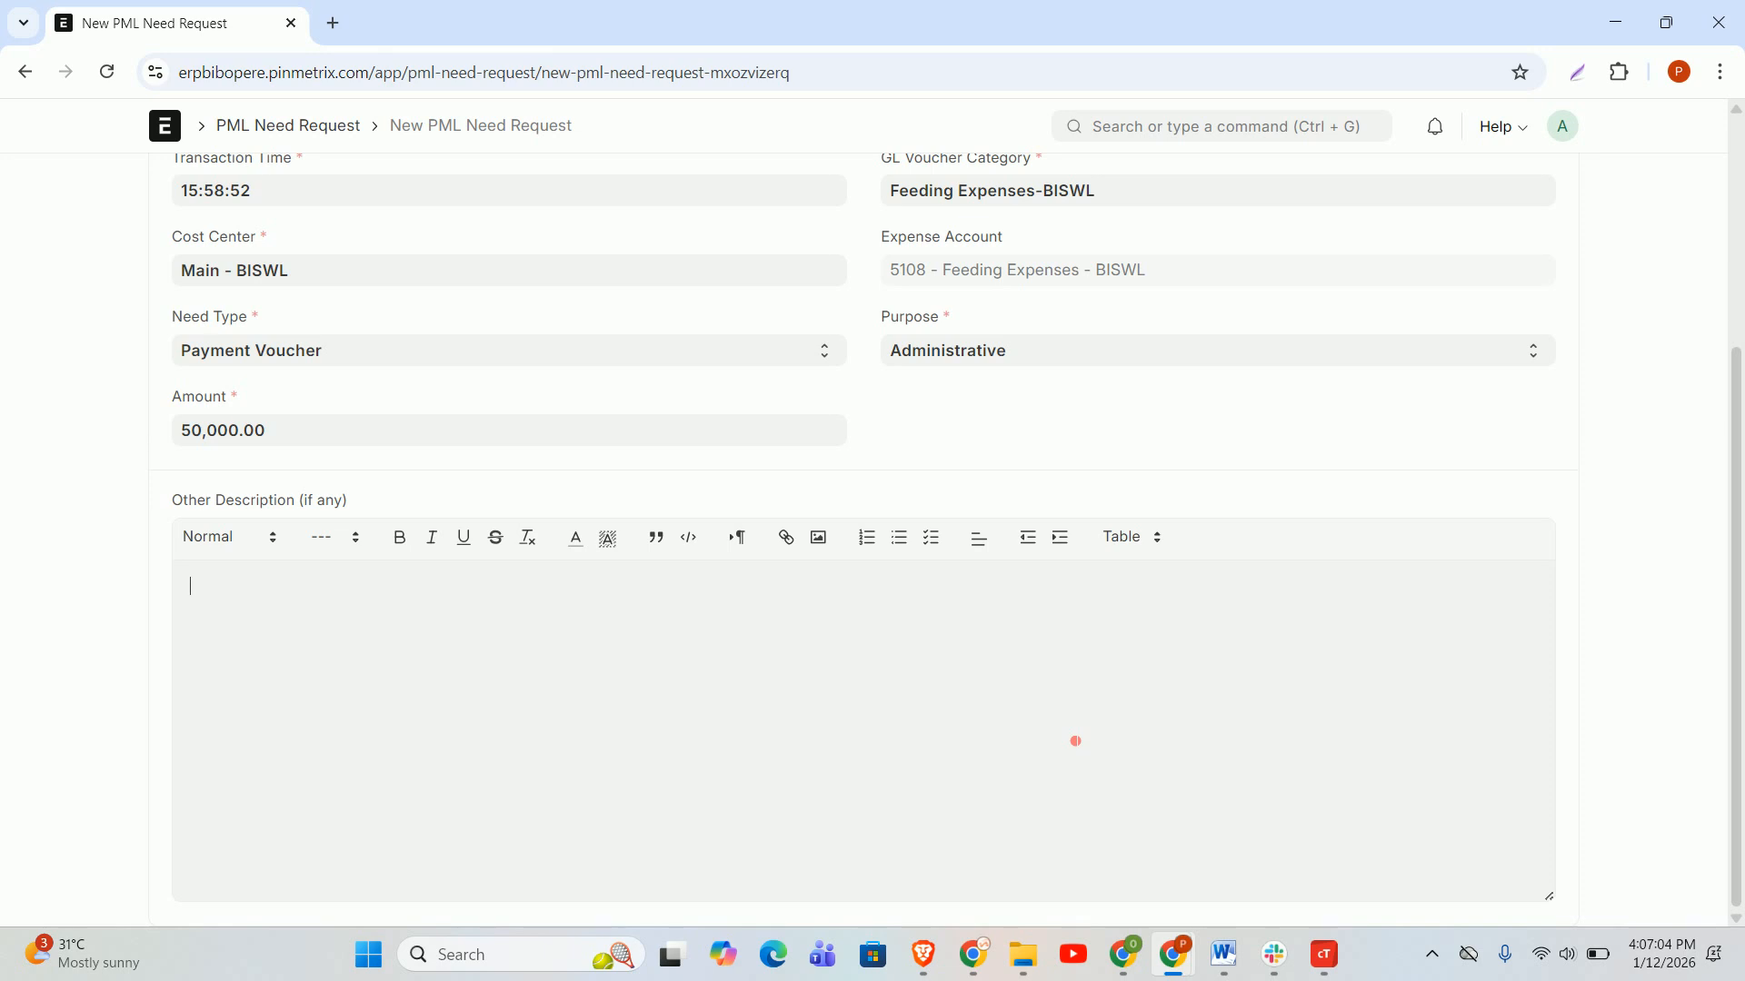
{"action": "type", "text": "We had "}
{"action": "type", "text": "a se"}
{"action": "type", "text": "minar"}
{"action": "key", "text": "BackSpace"}
{"action": "key", "text": "BackSpace"}
{"action": "key", "text": "BackSpace"}
{"action": "key", "text": "BackSpace"}
{"action": "key", "text": "BackSpace"}
{"action": "key", "text": "BackSpace"}
{"action": "key", "text": "BackSpace"}
{"action": "key", "text": "BackSpace"}
{"action": "key", "text": "BackSpace"}
{"action": "key", "text": "BackSpace"}
{"action": "key", "text": "BackSpace"}
{"action": "key", "text": "BackSpace"}
{"action": "key", "text": "BackSpace"}
{"action": "key", "text": "BackSpace"}
{"action": "key", "text": "BackSpace"}
{"action": "key", "text": "BackSpace"}
Enter the other description "There is a 3 day seminar happening and refreshments needs to be provided".
{"action": "type", "text": "Theres"}
{"action": "key", "text": "BackSpace"}
{"action": "type", "text": "is a 3 day seminar happening and refreshments "}
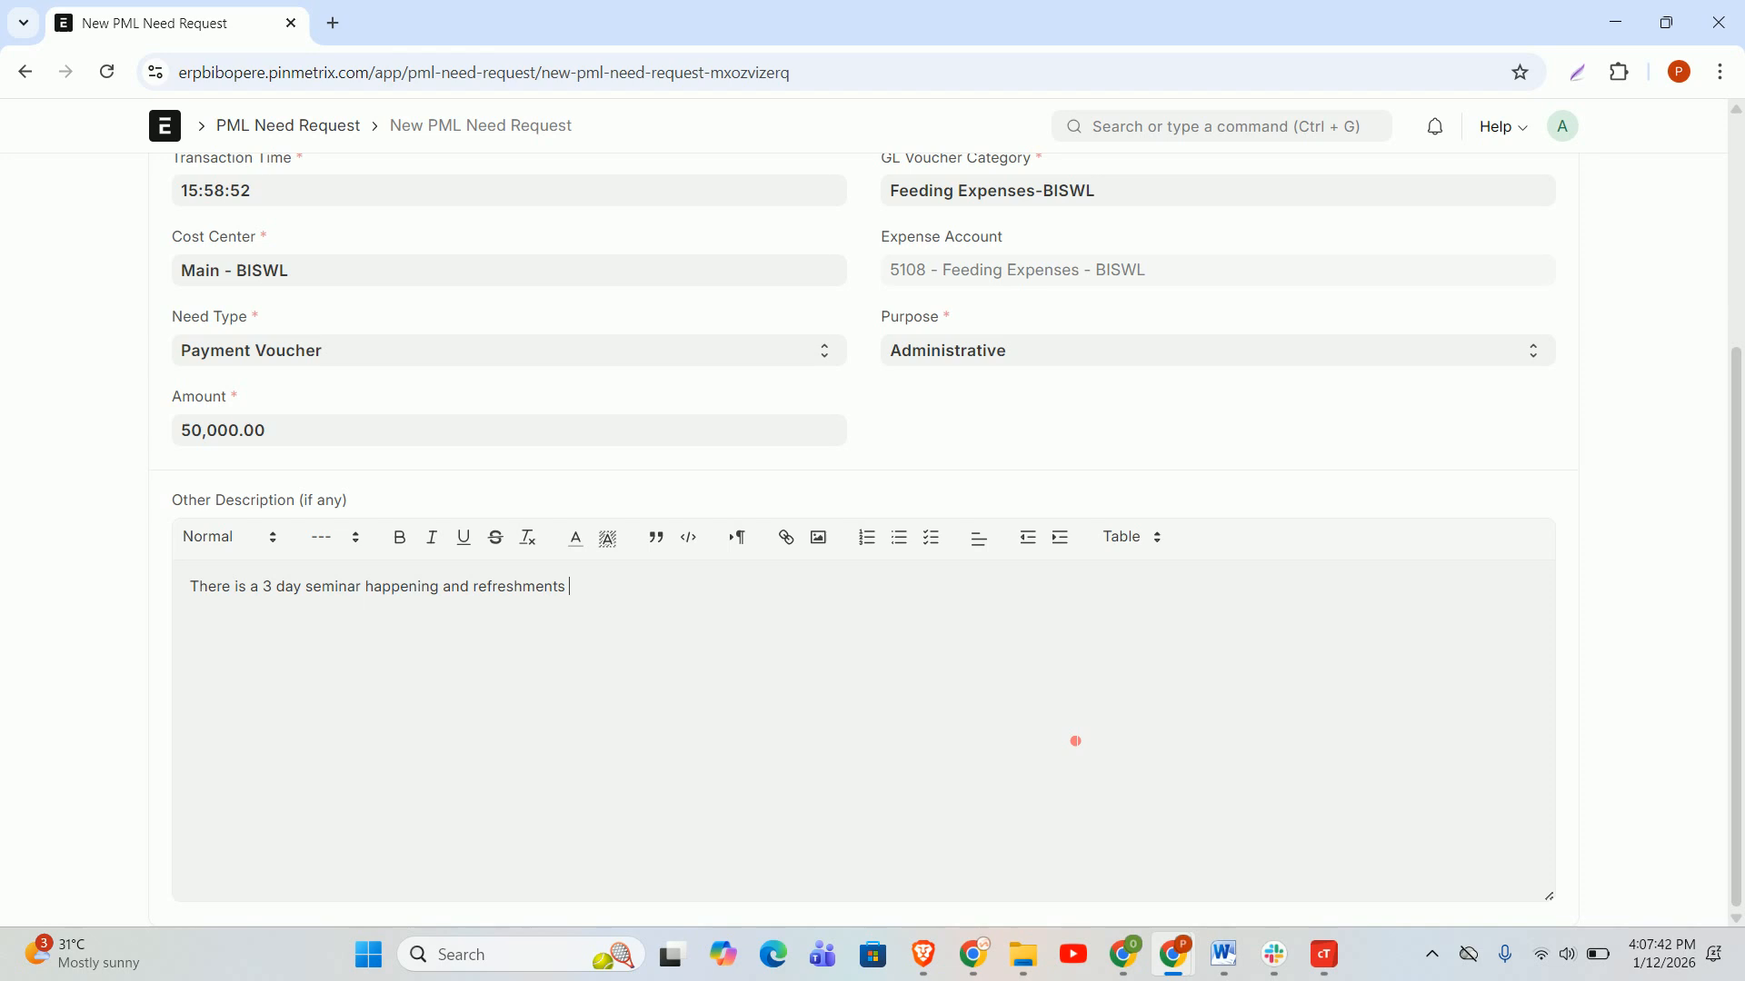
{"action": "type", "text": "needs to be provided"}
Open the image file picker for the description and cancel without choosing a file.
{"action": "left_click", "coordinate": [821, 541]}
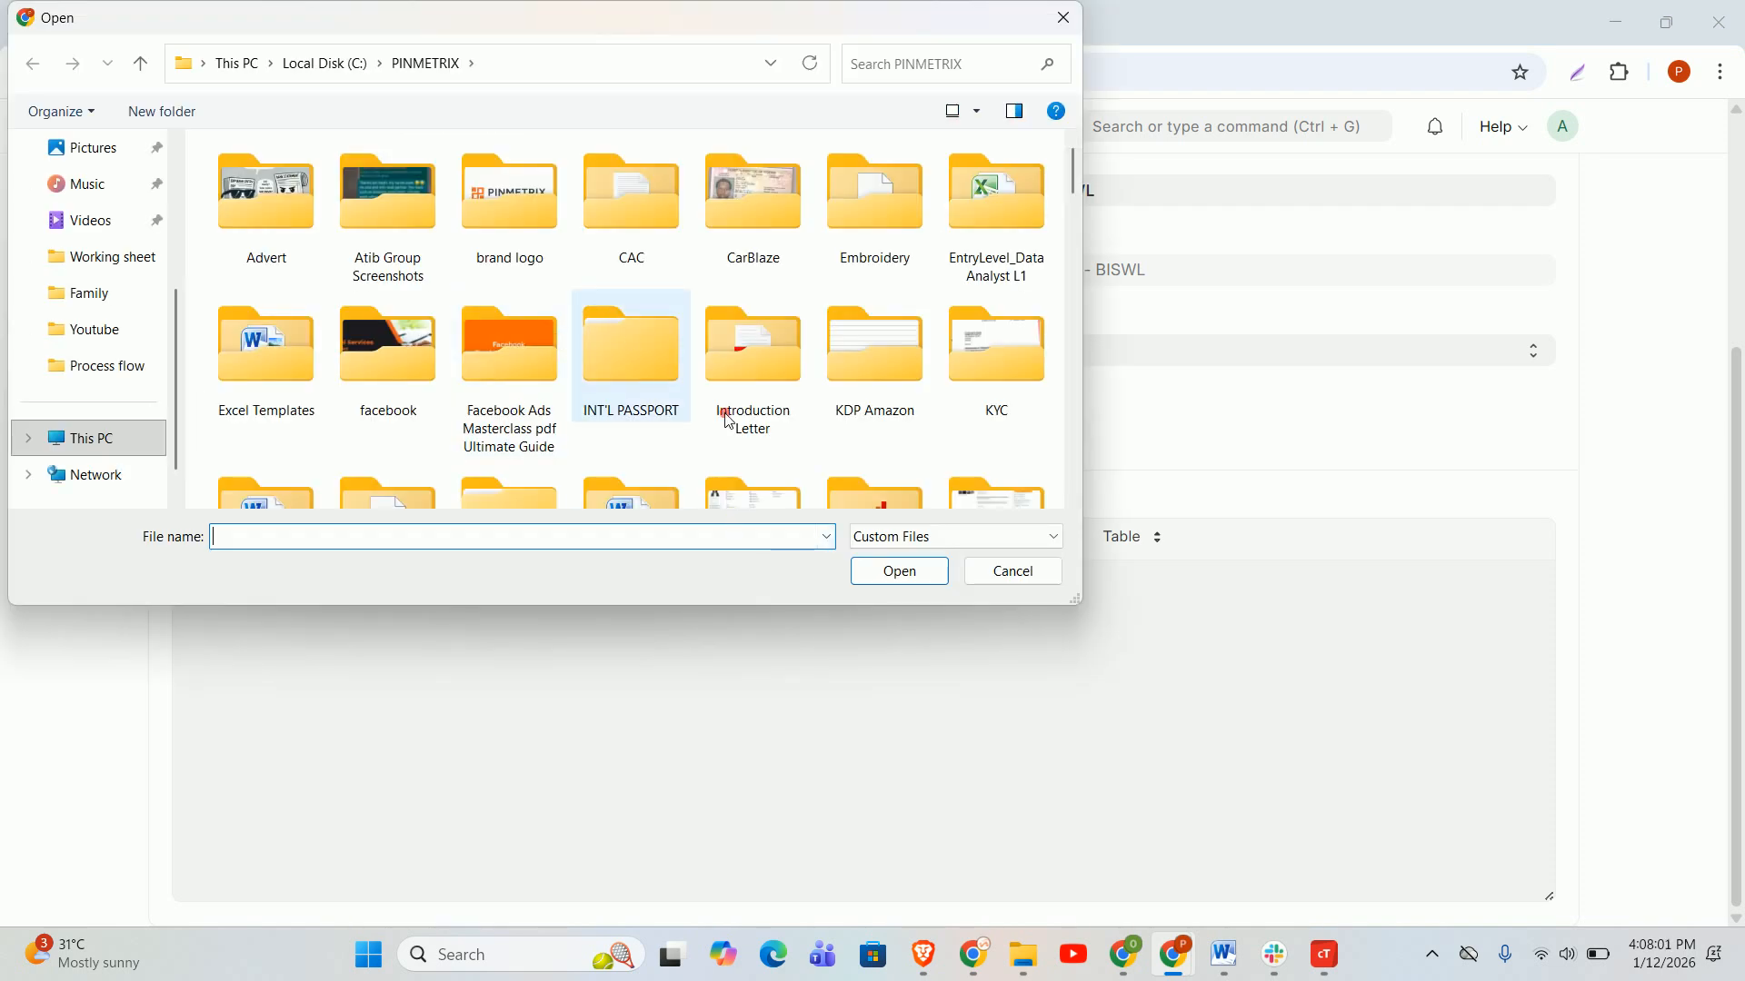
{"action": "left_click", "coordinate": [1010, 572]}
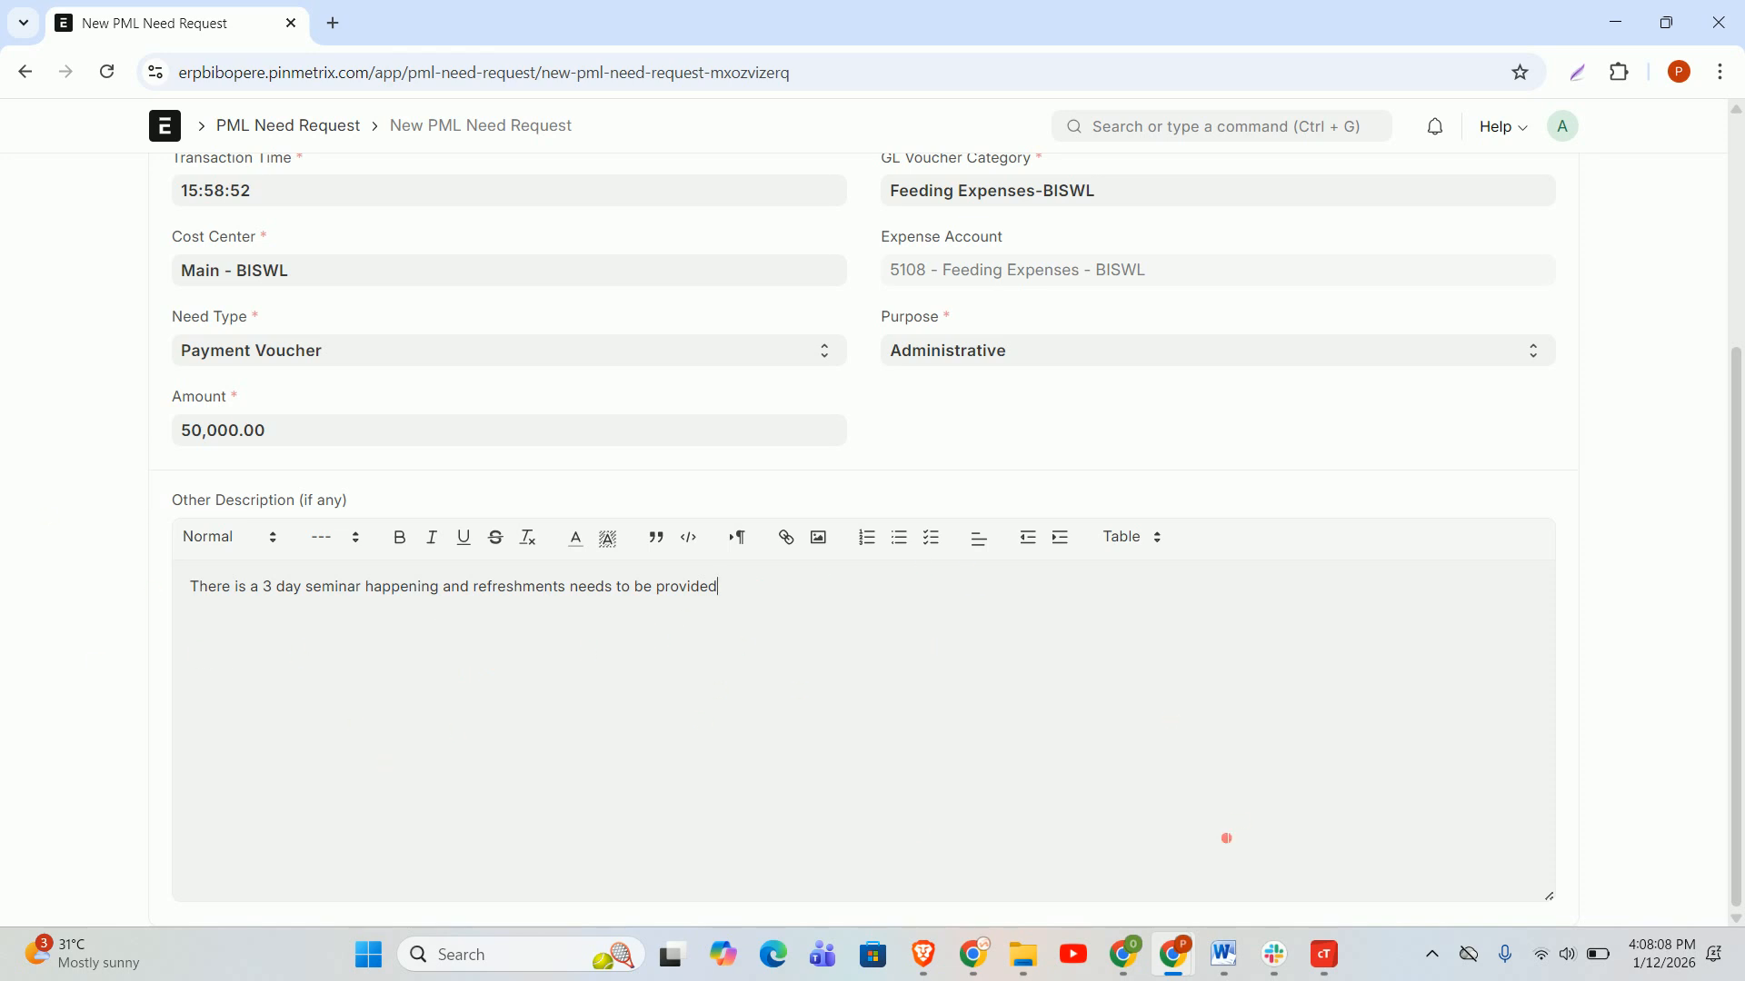
Save the need request and submit it with the Make Request for PV action.
{"action": "scroll", "coordinate": [1650, 509], "scroll_direction": "up", "scroll_amount": 2}
{"action": "scroll", "coordinate": [1651, 509], "scroll_direction": "up", "scroll_amount": 2}
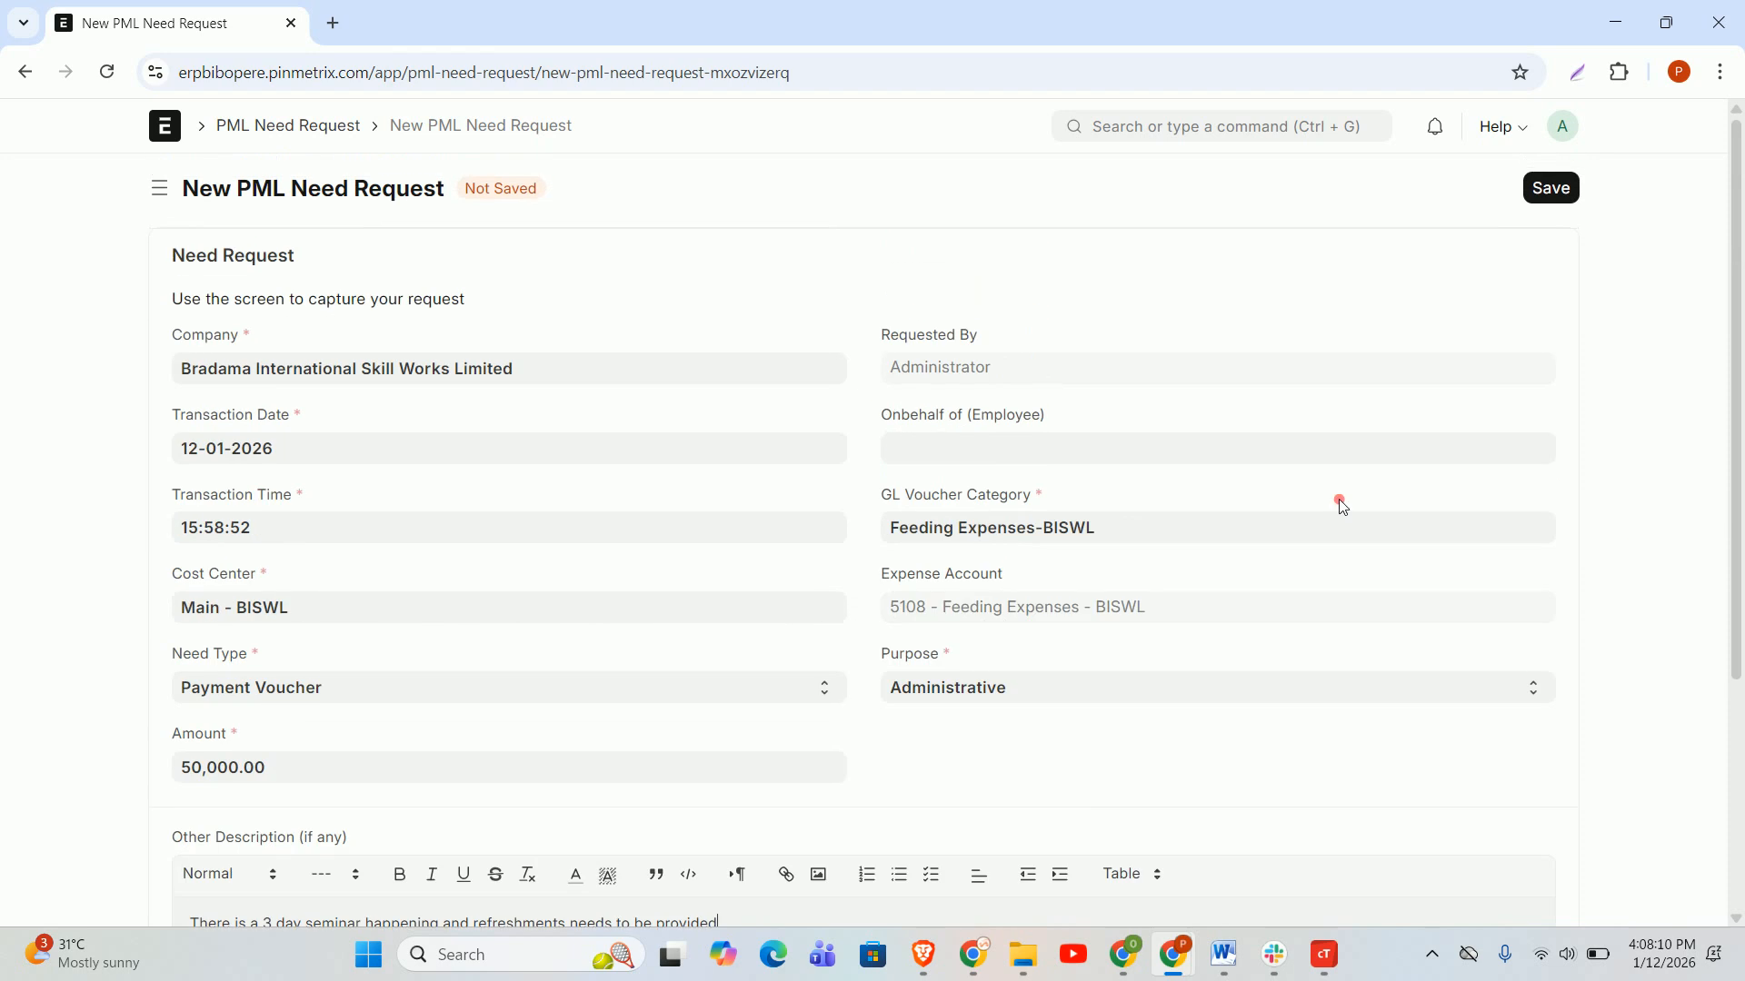
{"action": "left_click", "coordinate": [1550, 191]}
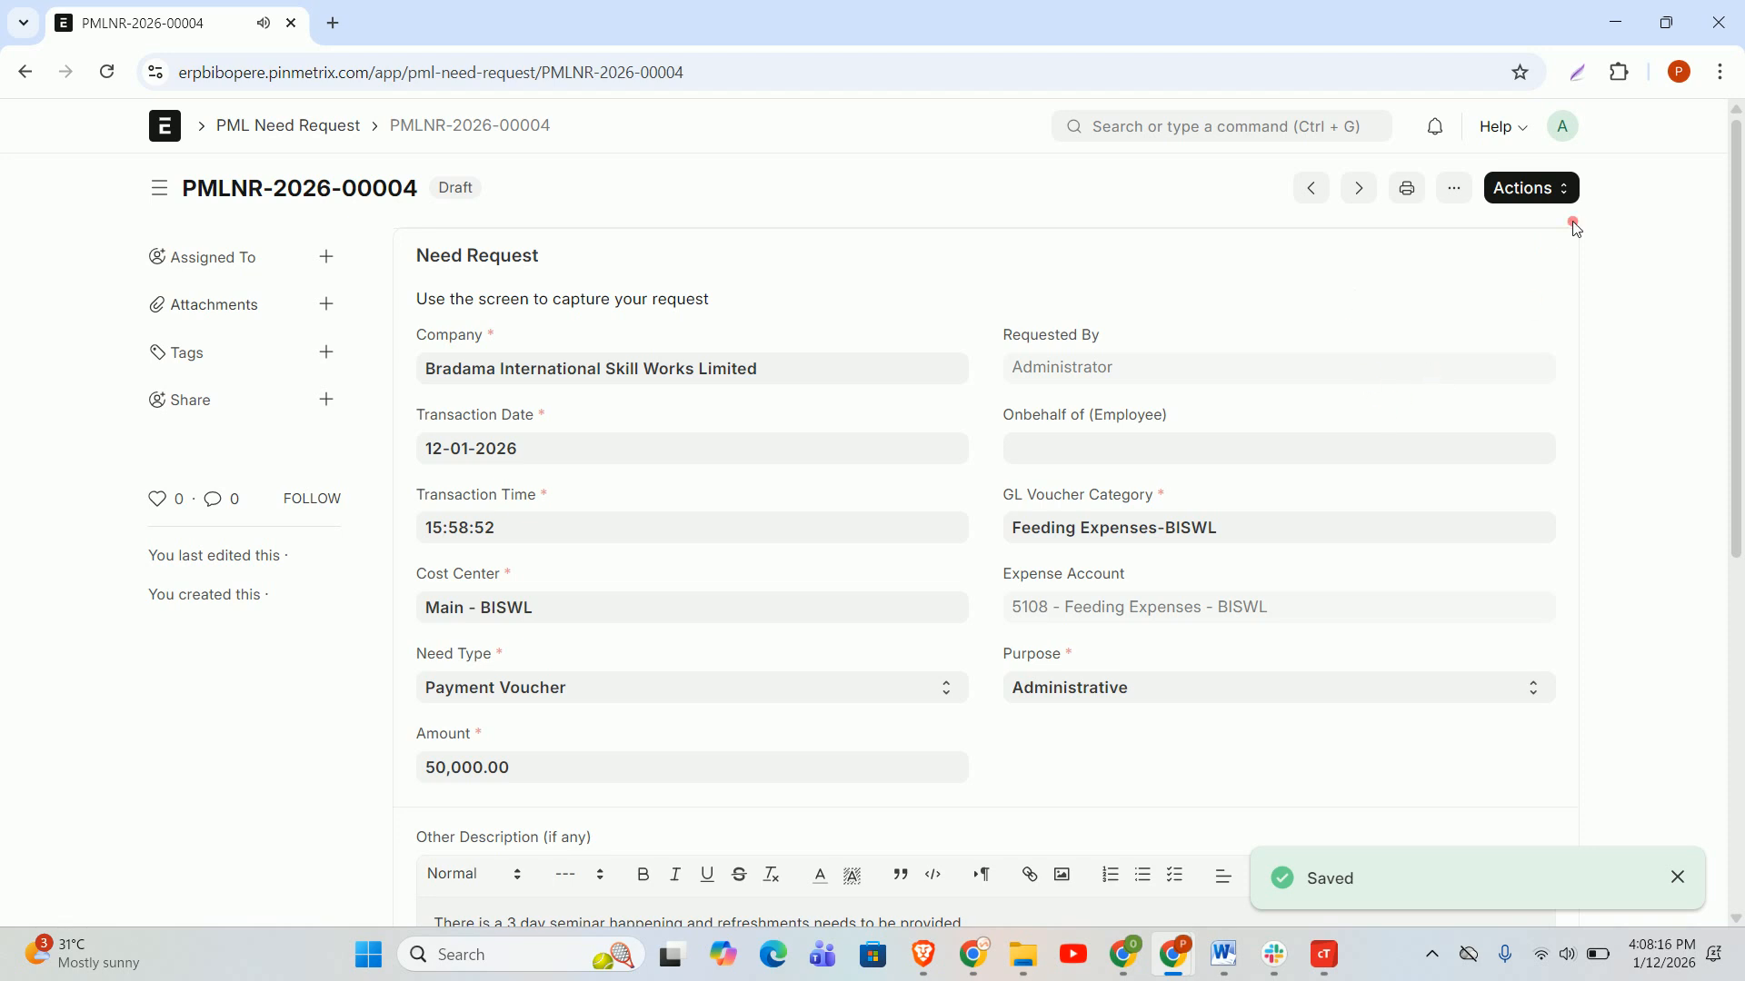
{"action": "left_click", "coordinate": [1532, 196]}
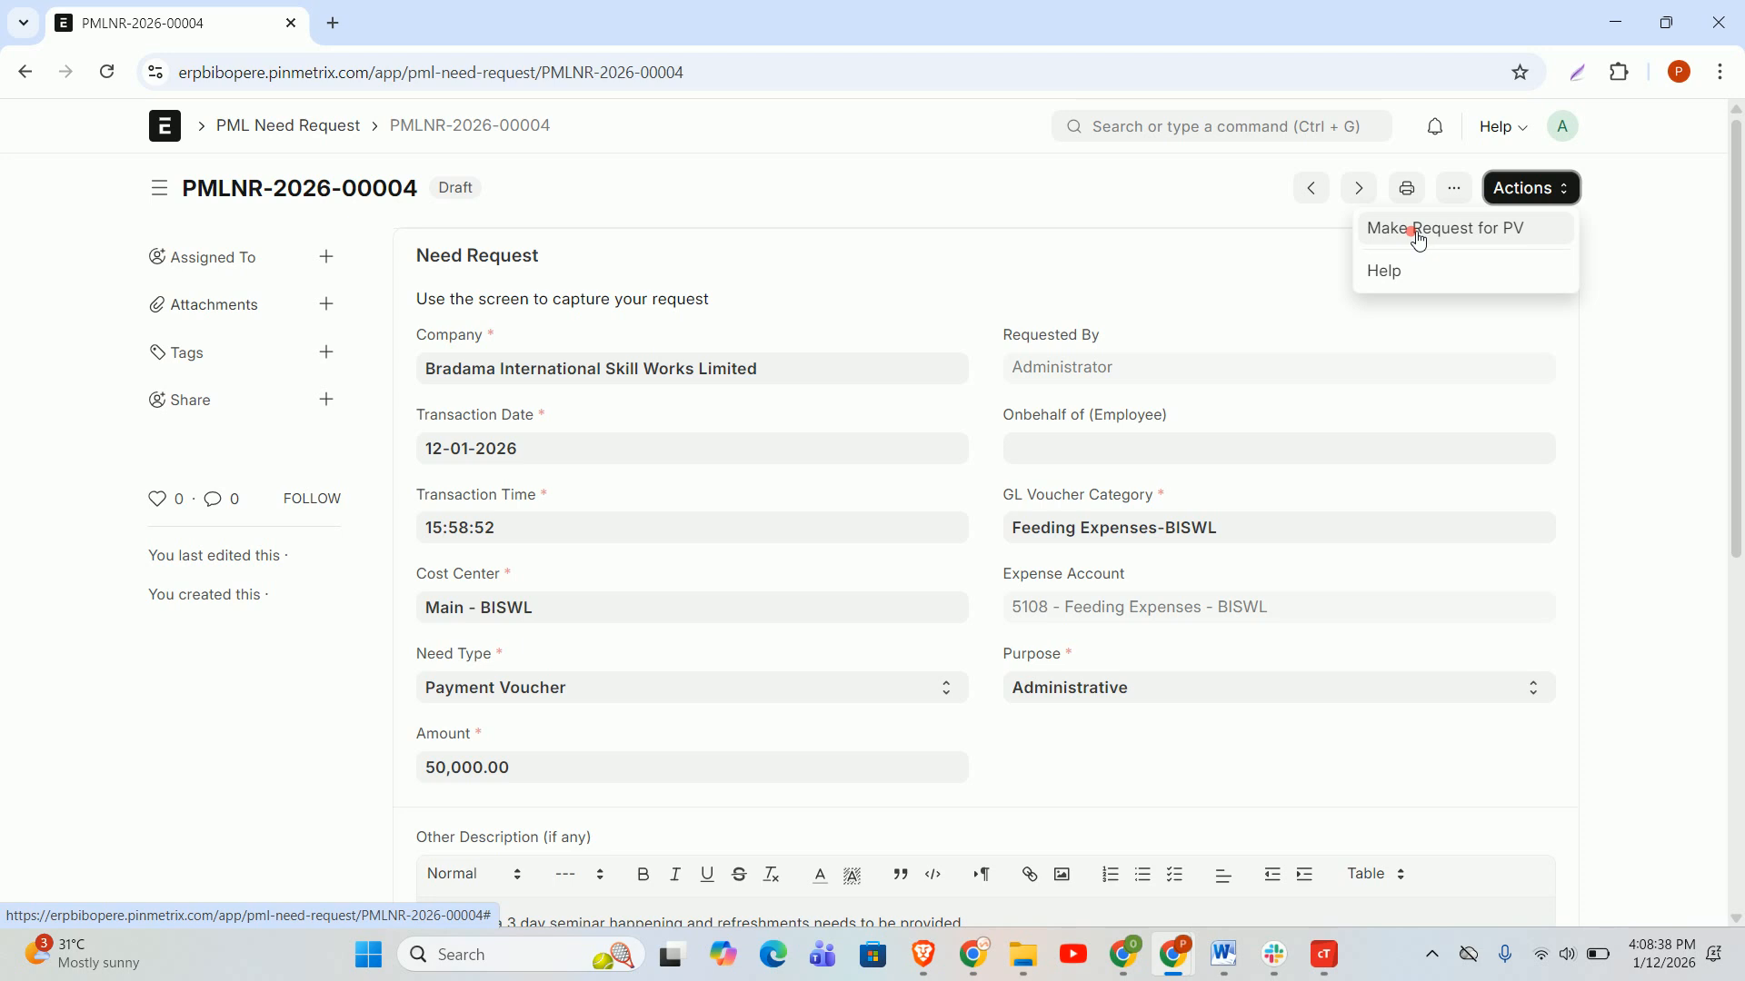
{"action": "left_click", "coordinate": [1418, 238]}
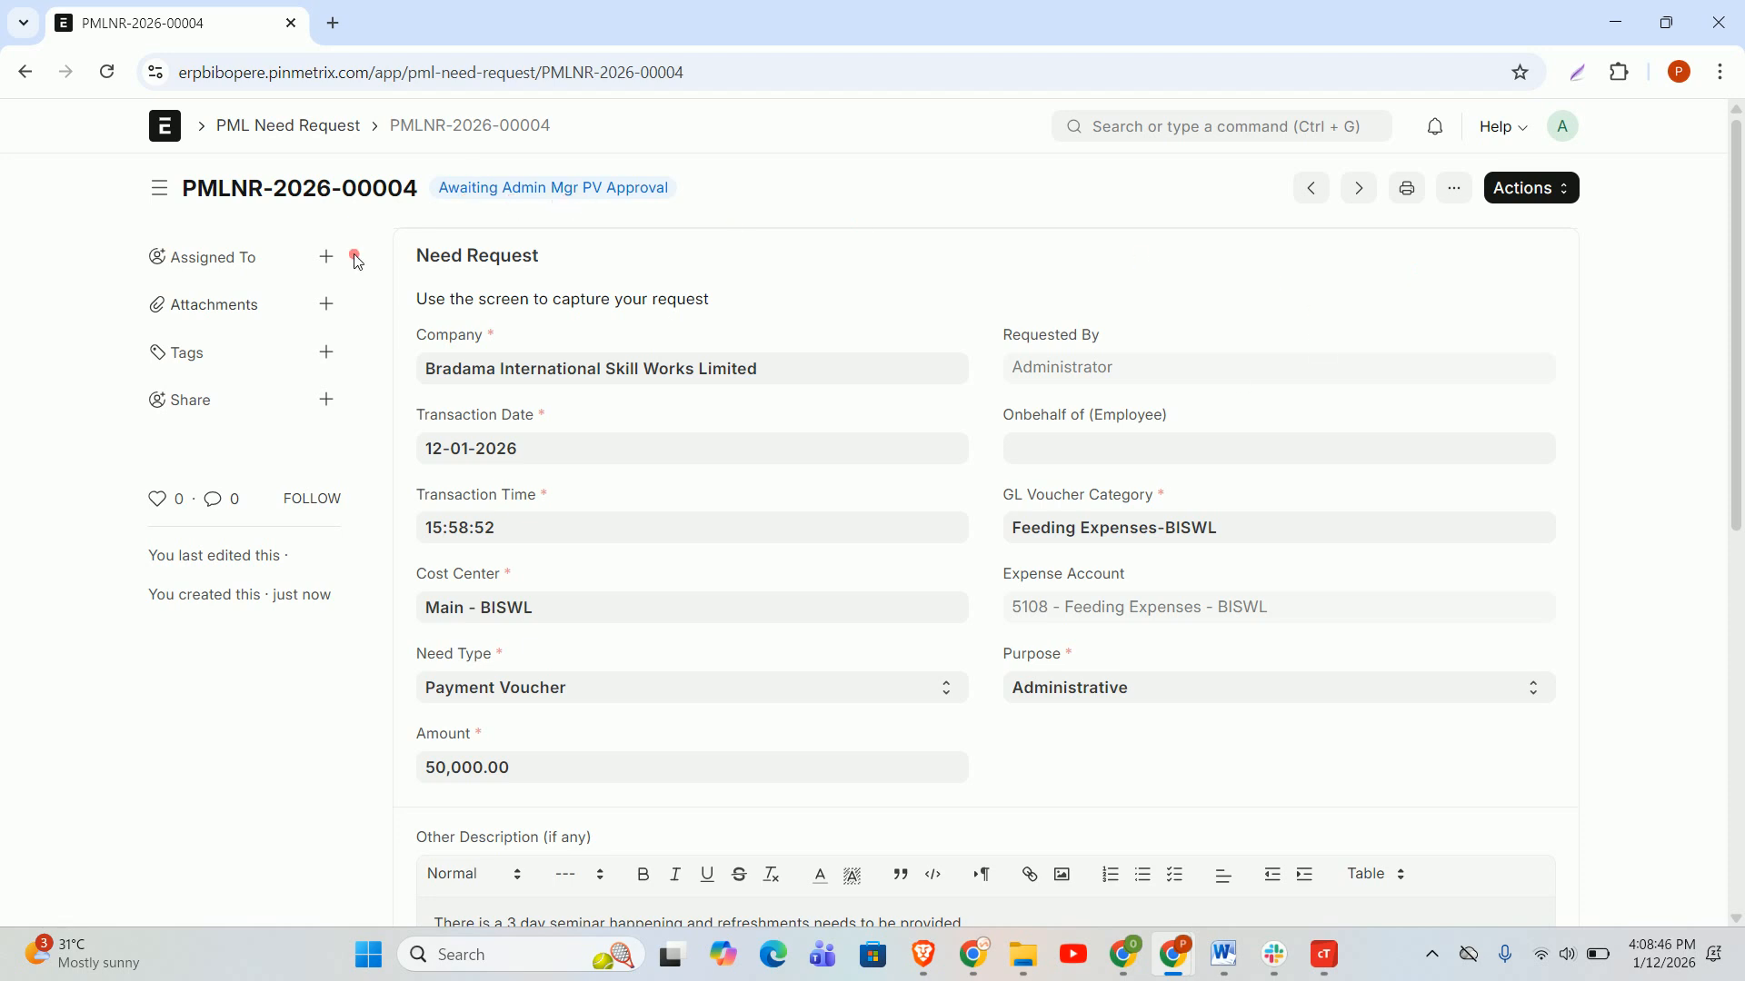
Reopen the newest 50,000 request from the PML Need Request list and review its details, comments and activity.
{"action": "left_click", "coordinate": [287, 123]}
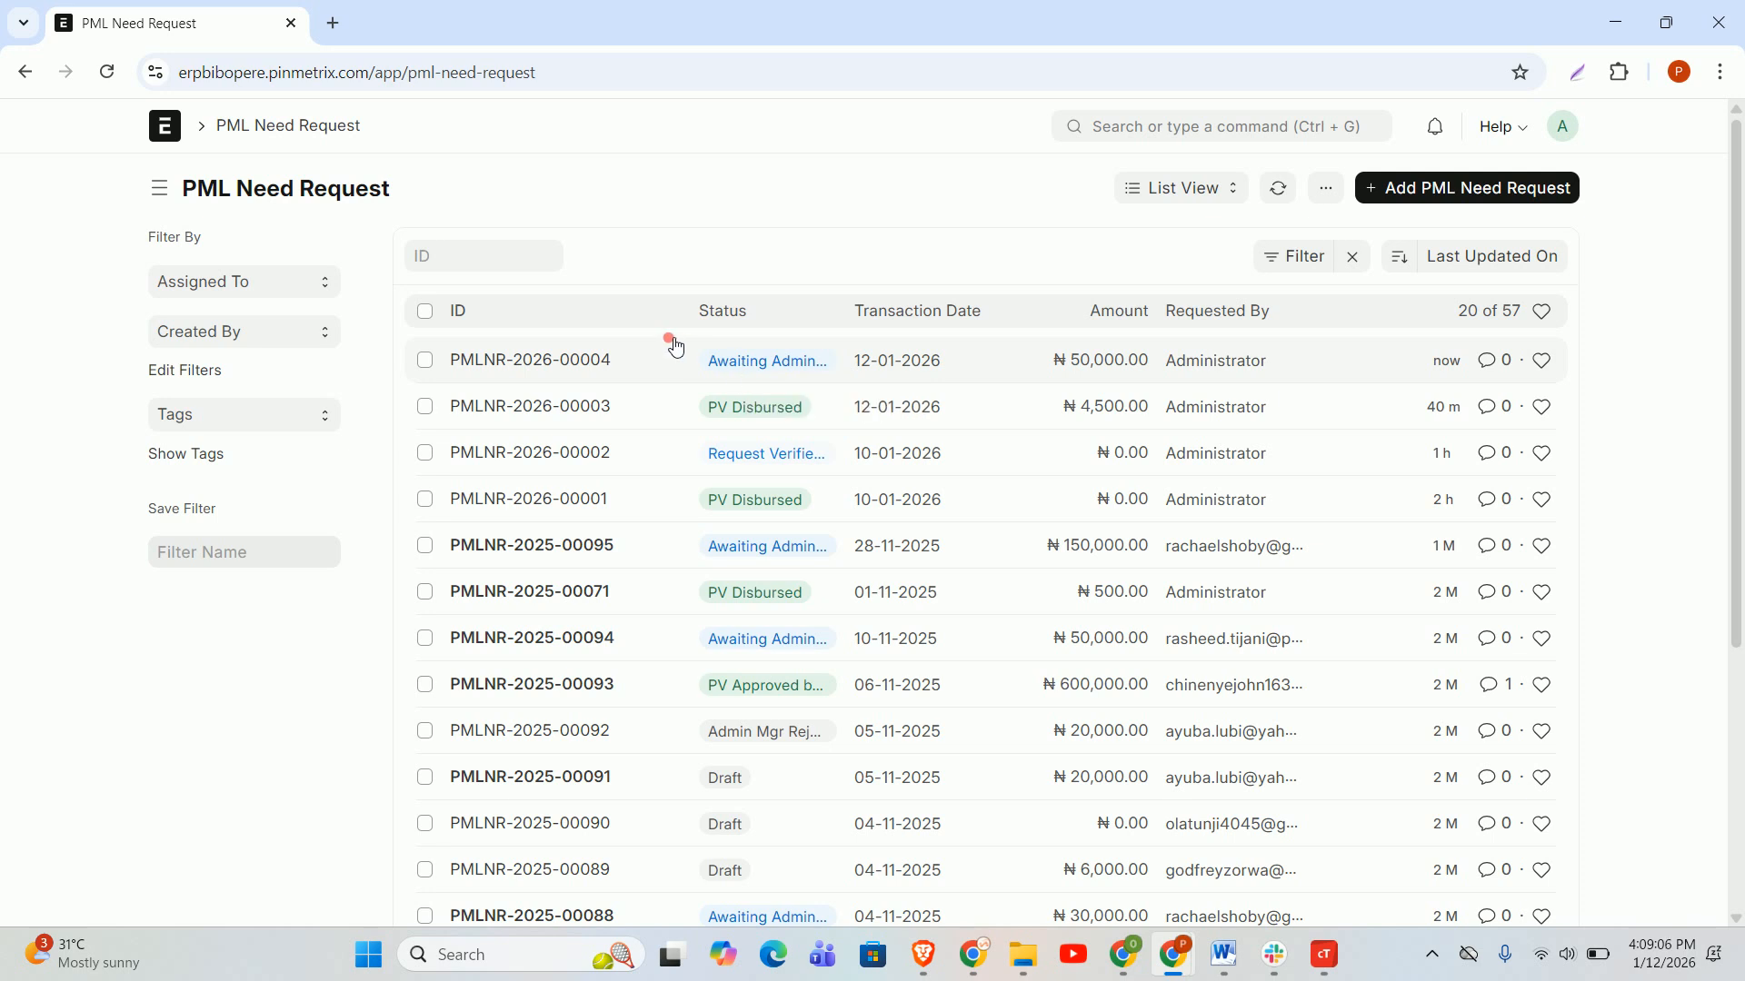
{"action": "left_click", "coordinate": [563, 359]}
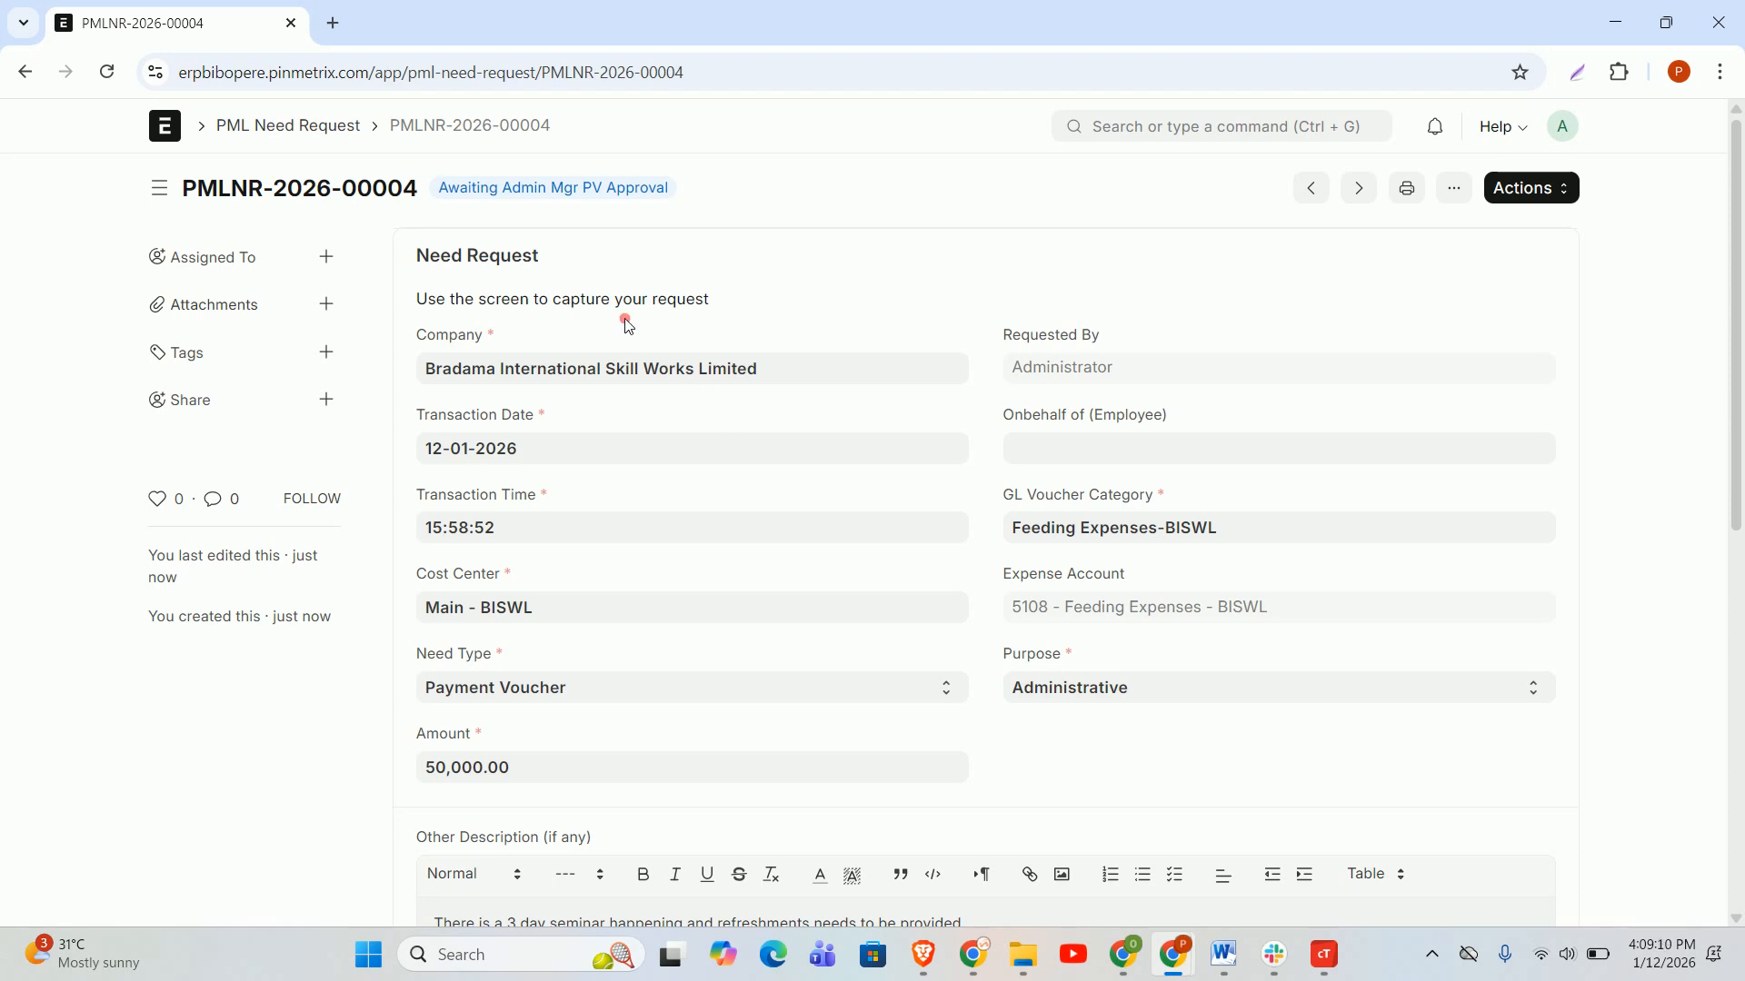
{"action": "scroll", "coordinate": [1037, 632], "scroll_direction": "down", "scroll_amount": 6}
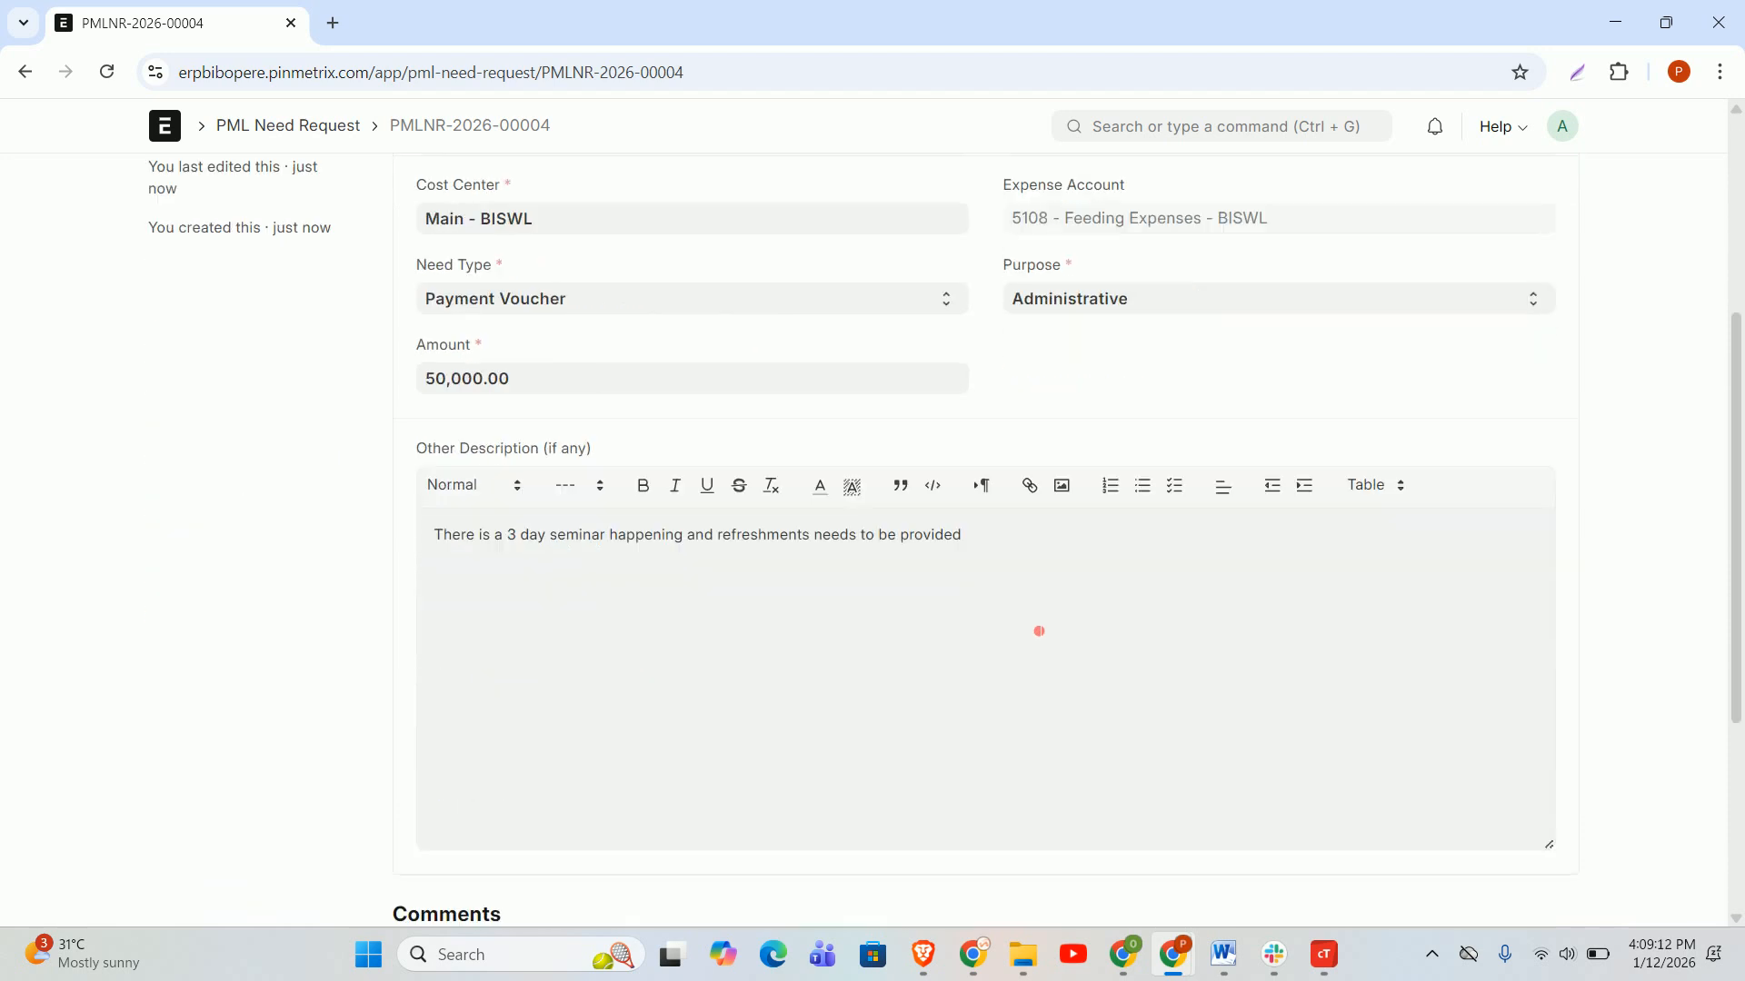
{"action": "scroll", "coordinate": [1138, 572], "scroll_direction": "up", "scroll_amount": 6}
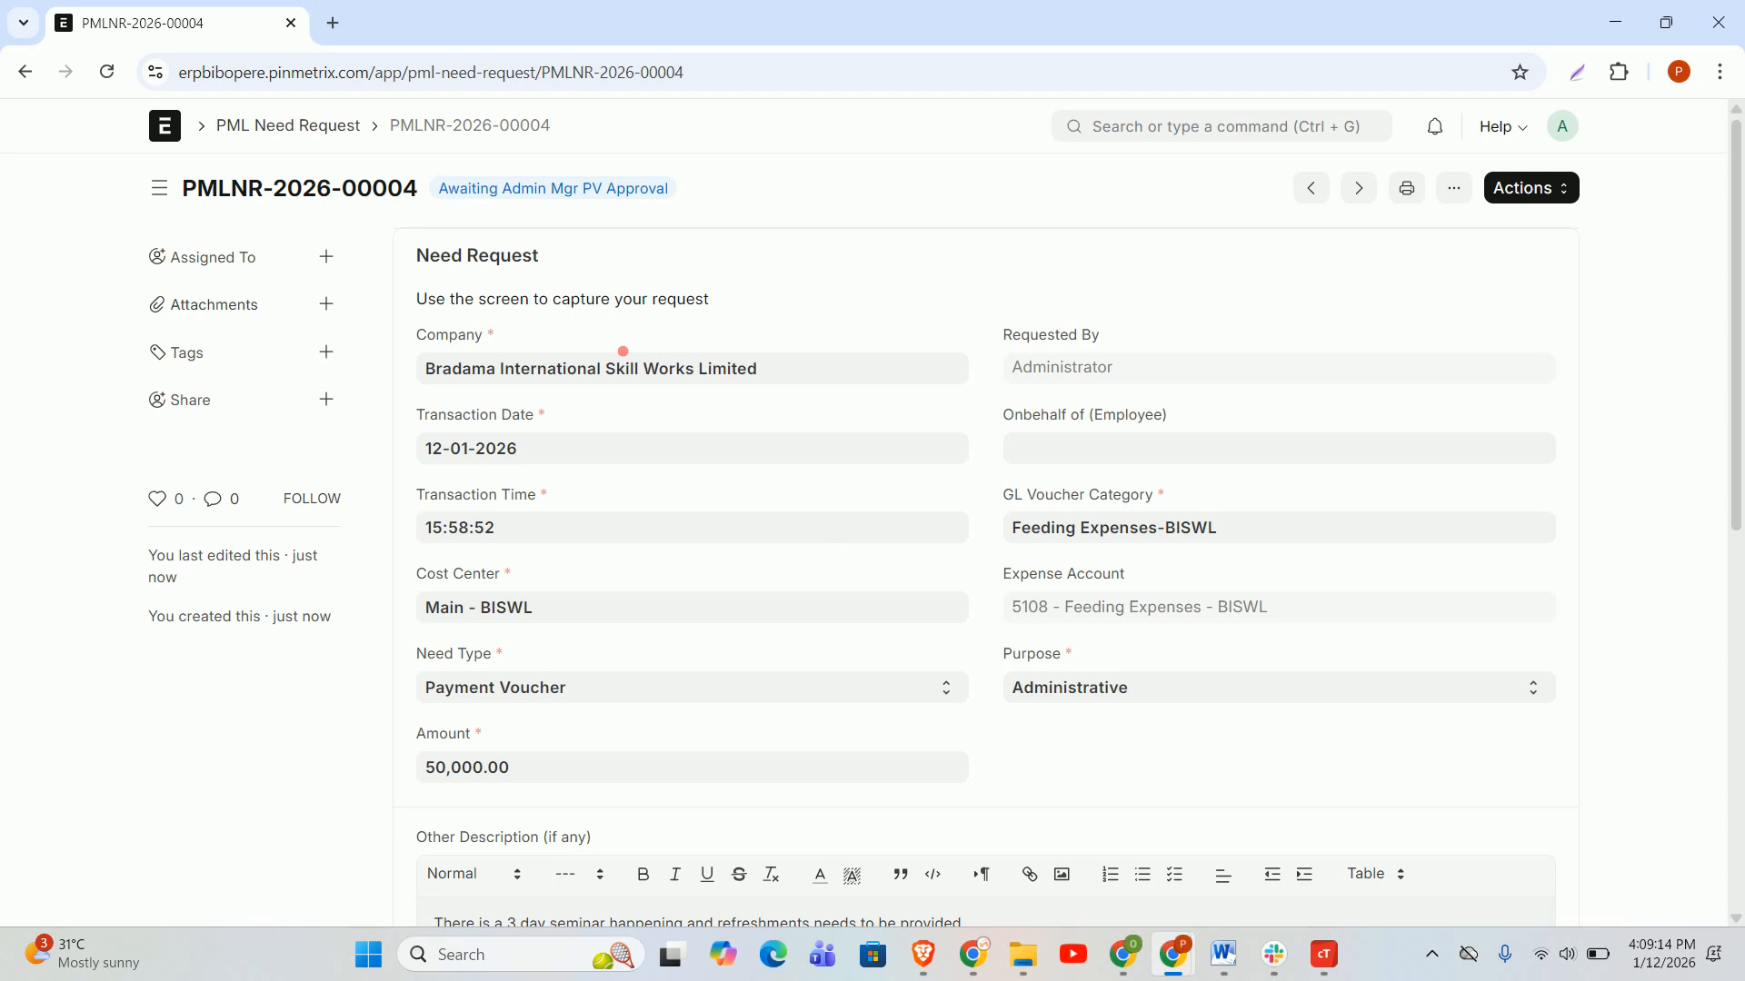
{"action": "scroll", "coordinate": [800, 708], "scroll_direction": "down", "scroll_amount": 4}
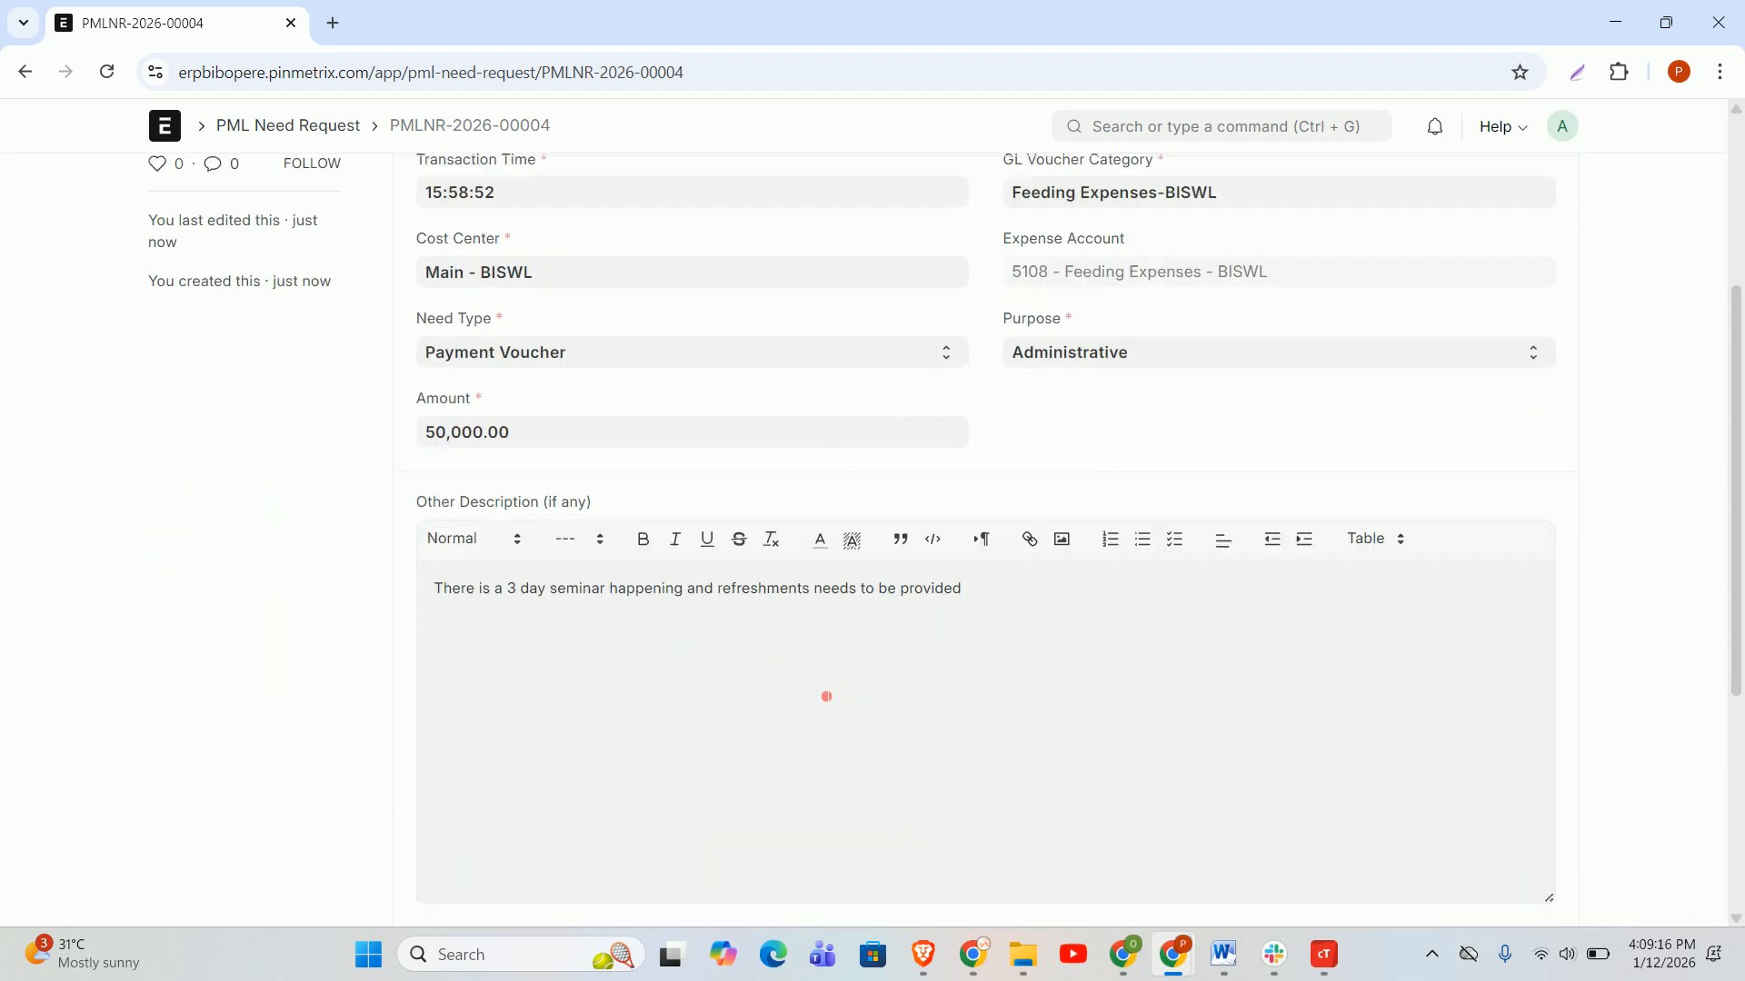
{"action": "scroll", "coordinate": [825, 696], "scroll_direction": "down", "scroll_amount": 6}
{"action": "scroll", "coordinate": [946, 499], "scroll_direction": "up", "scroll_amount": 9}
{"action": "scroll", "coordinate": [1091, 472], "scroll_direction": "down", "scroll_amount": 8}
{"action": "scroll", "coordinate": [1044, 613], "scroll_direction": "up", "scroll_amount": 5}
{"action": "scroll", "coordinate": [1036, 615], "scroll_direction": "down", "scroll_amount": 1}
{"action": "scroll", "coordinate": [990, 645], "scroll_direction": "up", "scroll_amount": 1}
{"action": "scroll", "coordinate": [817, 636], "scroll_direction": "down", "scroll_amount": 4}
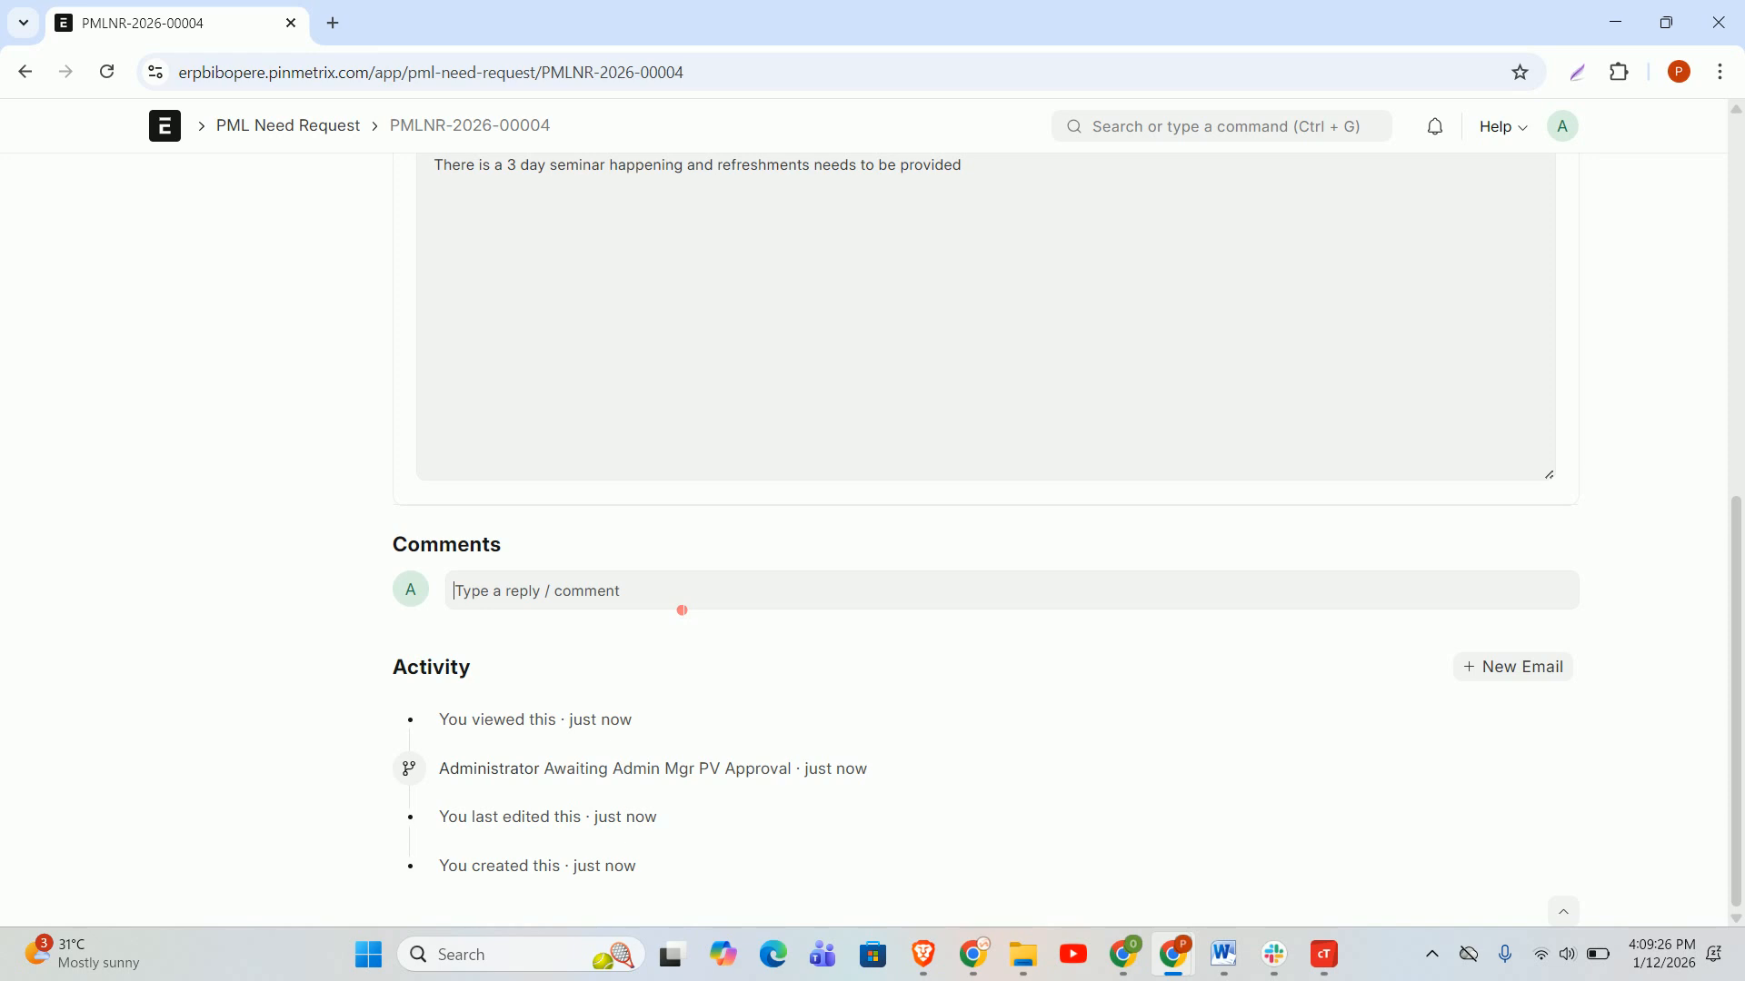
Post the comment "i think the fund should be increased because we guest will be joining" on the request.
{"action": "type", "text": "i th"}
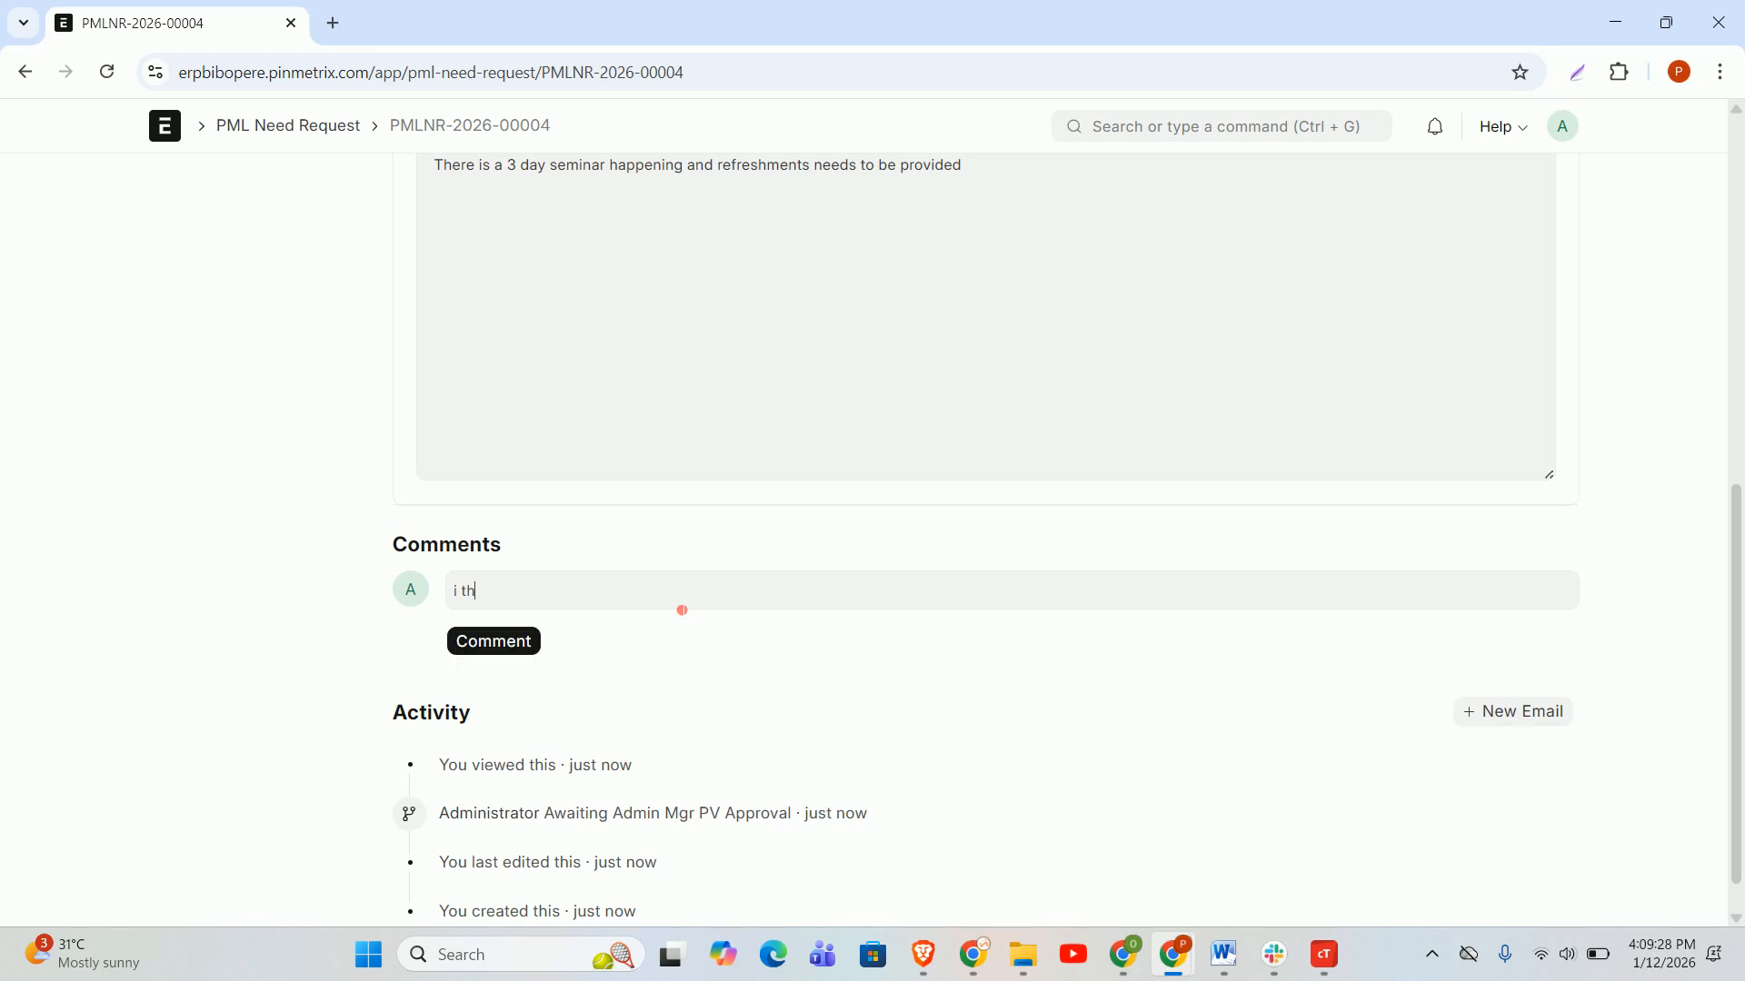
{"action": "type", "text": "ink the fund should be increased because we g"}
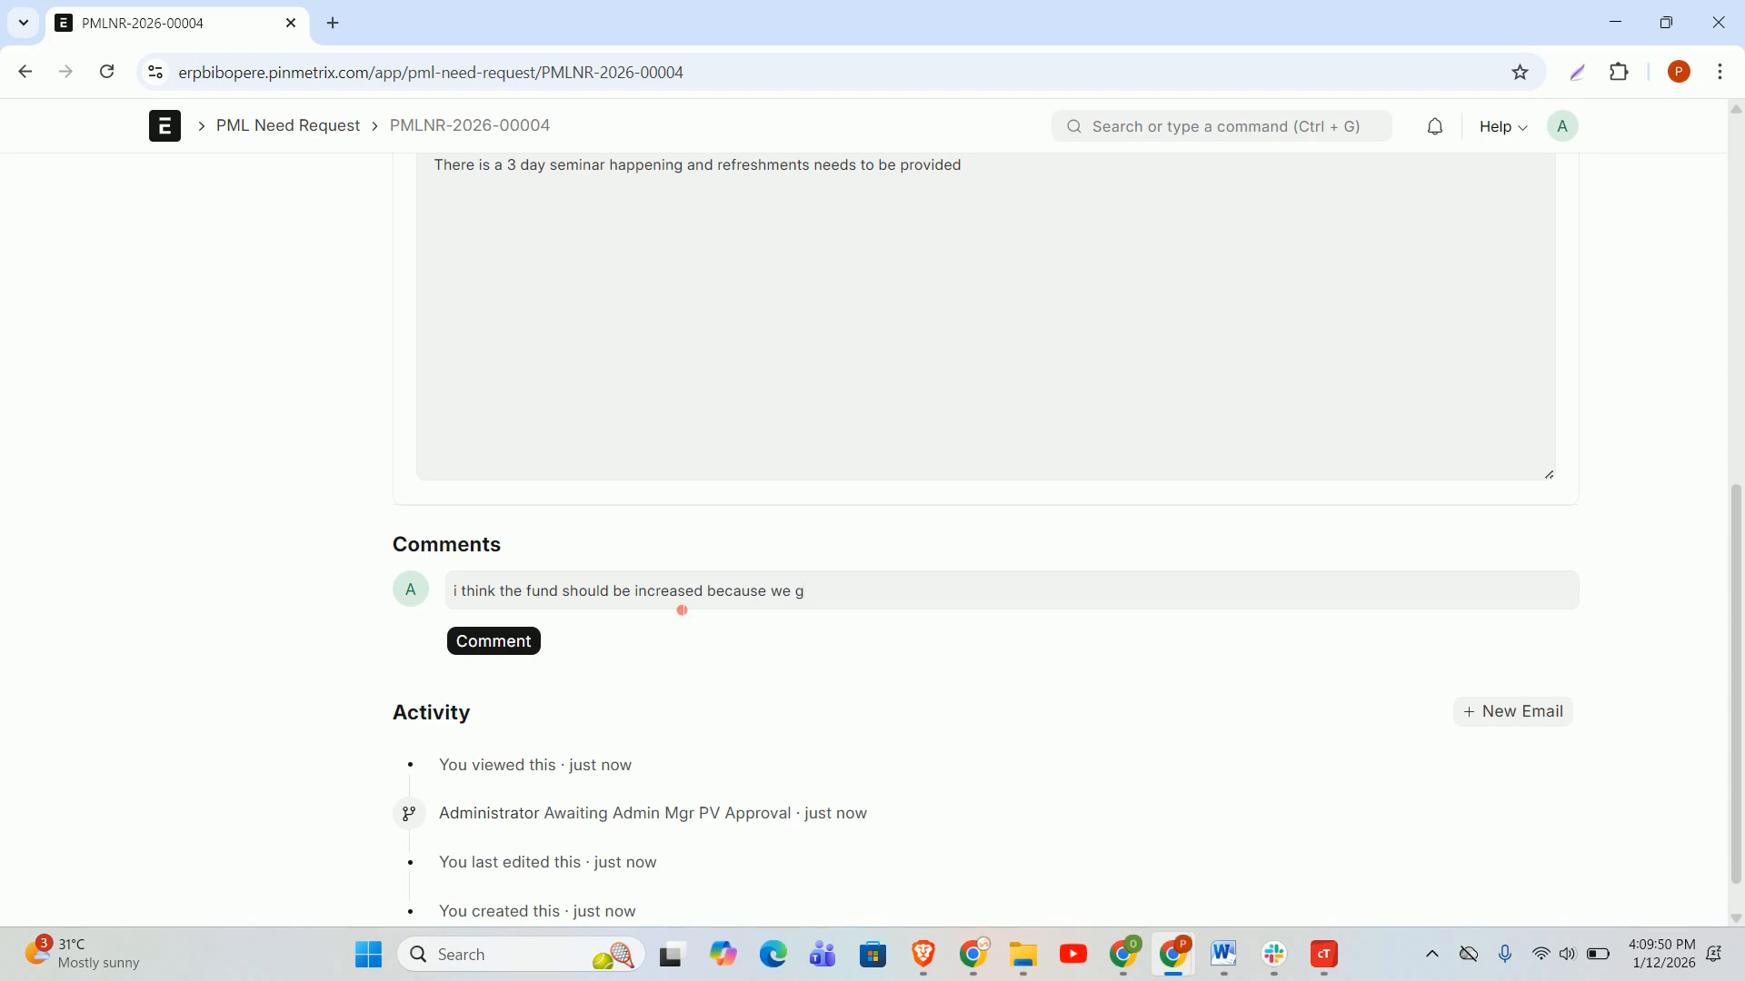
{"action": "type", "text": "uest will be joining"}
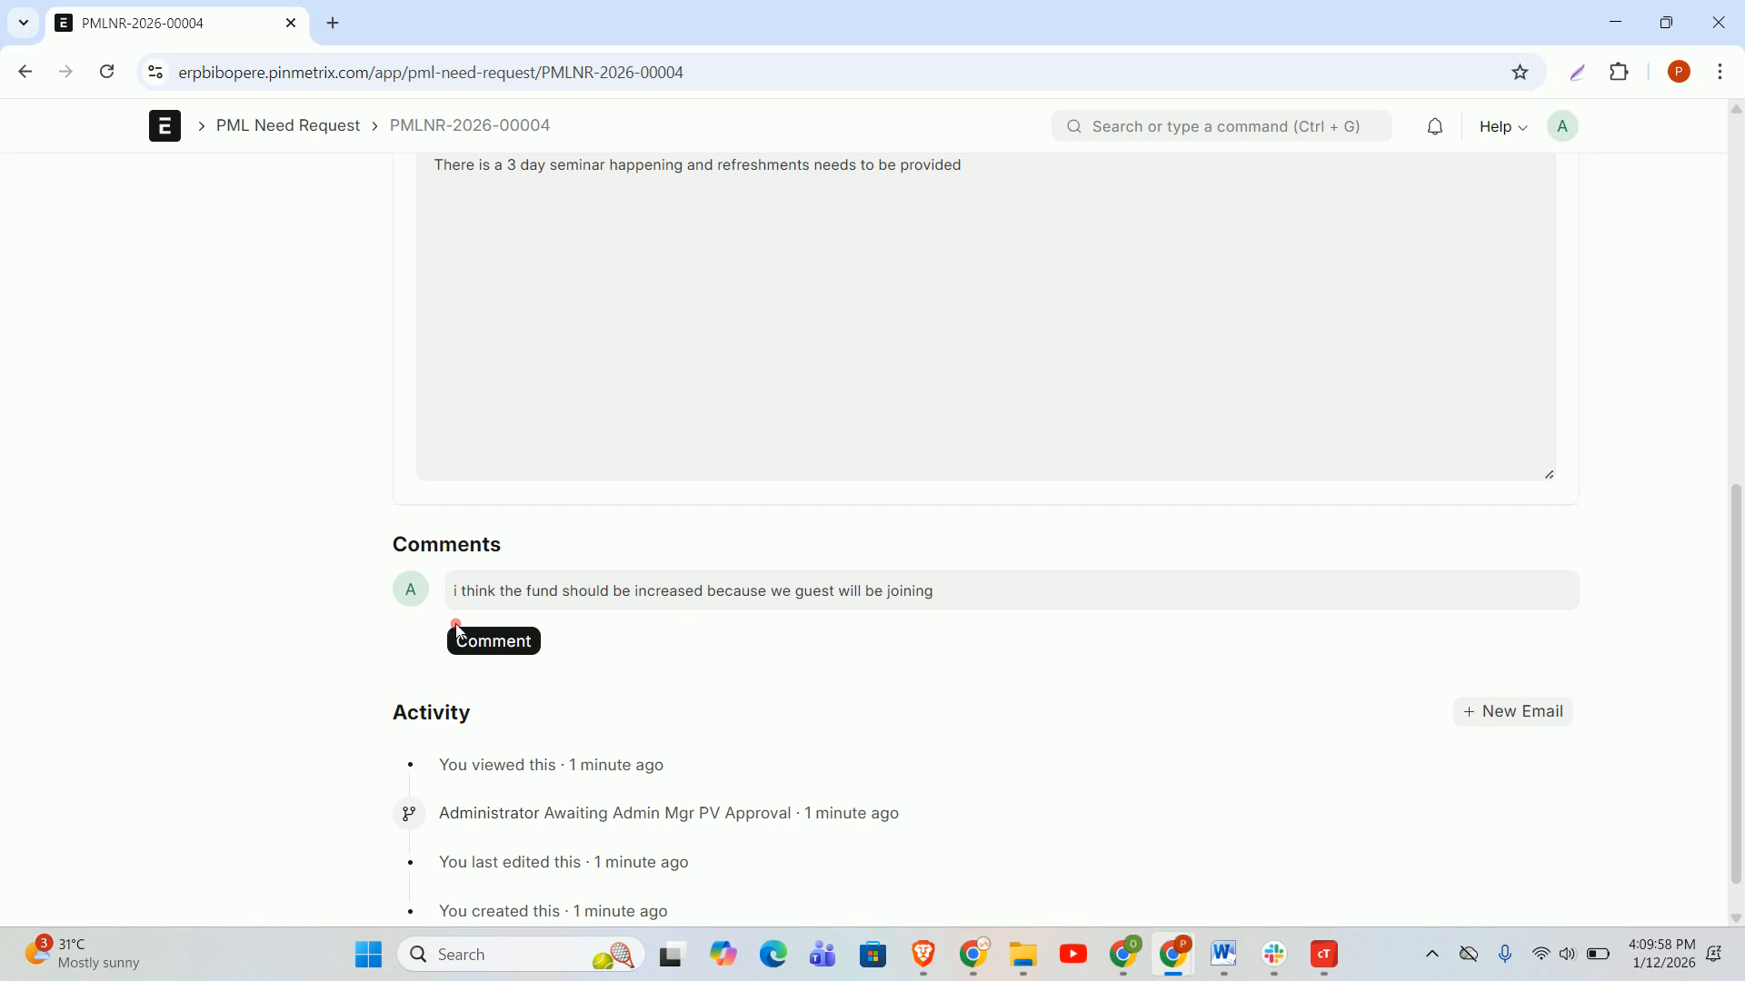
{"action": "left_click", "coordinate": [482, 636]}
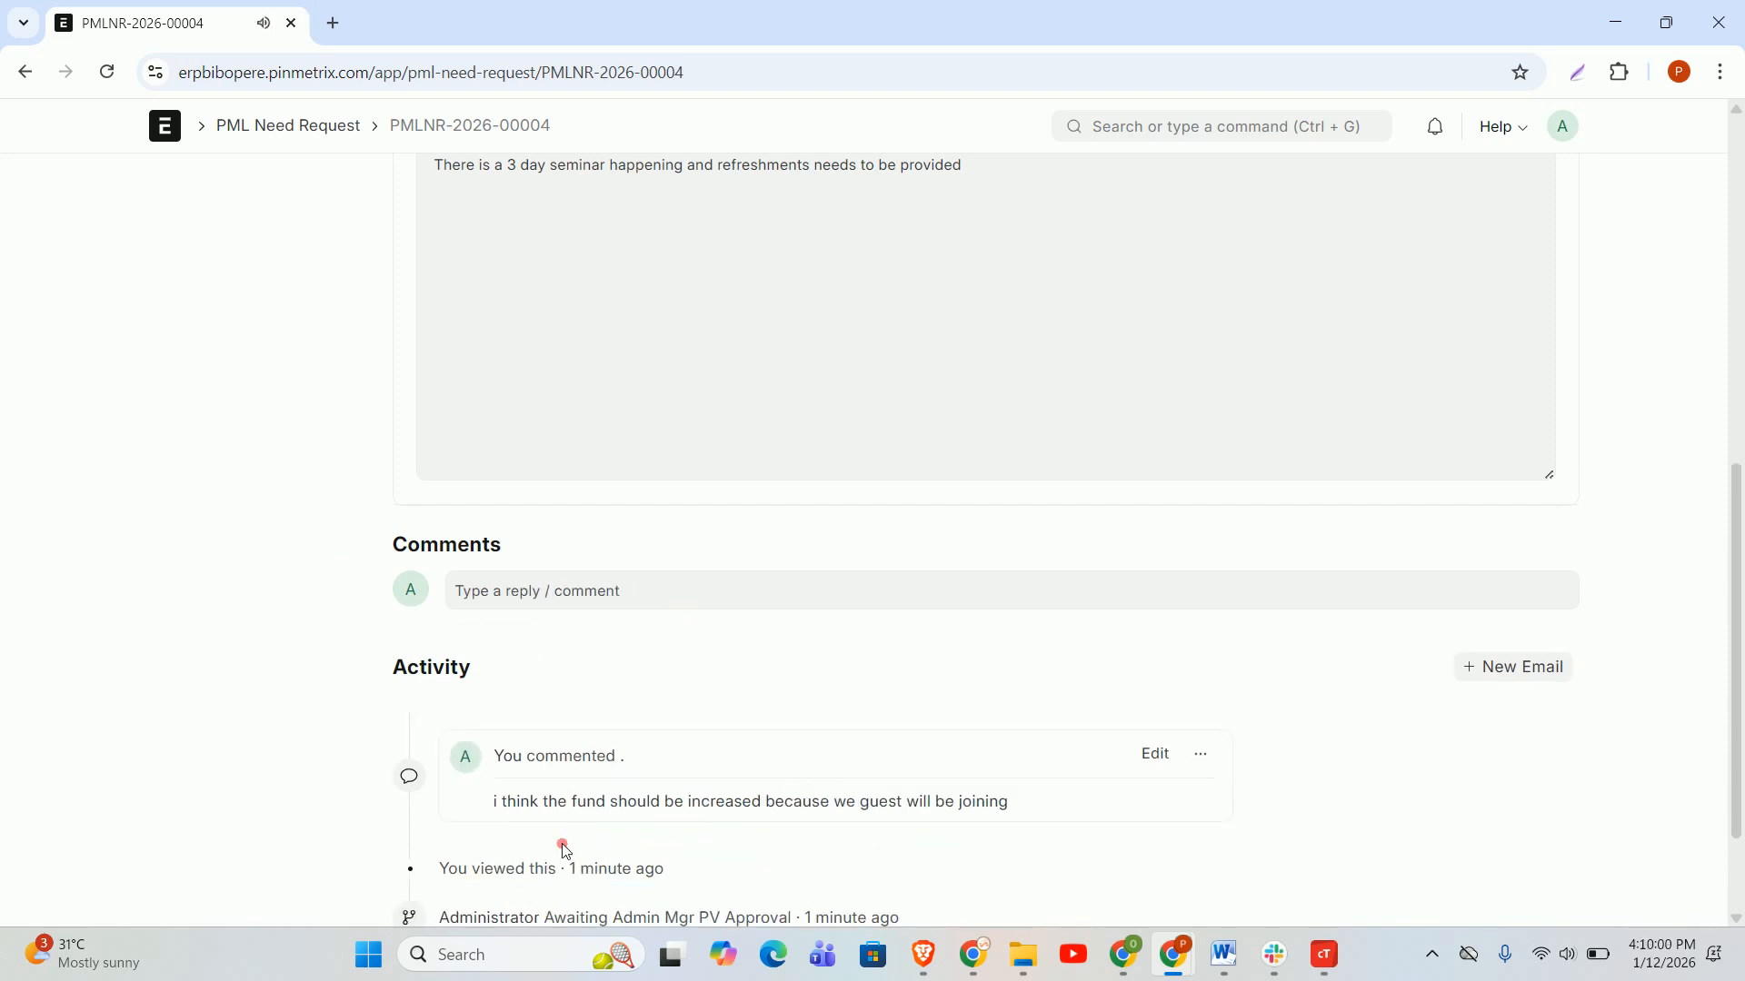
Review the request's activity and details, approve the PV request, and dismiss the resulting message.
{"action": "scroll", "coordinate": [586, 806], "scroll_direction": "down", "scroll_amount": 2}
{"action": "scroll", "coordinate": [978, 354], "scroll_direction": "up", "scroll_amount": 6}
{"action": "scroll", "coordinate": [1010, 488], "scroll_direction": "down", "scroll_amount": 6}
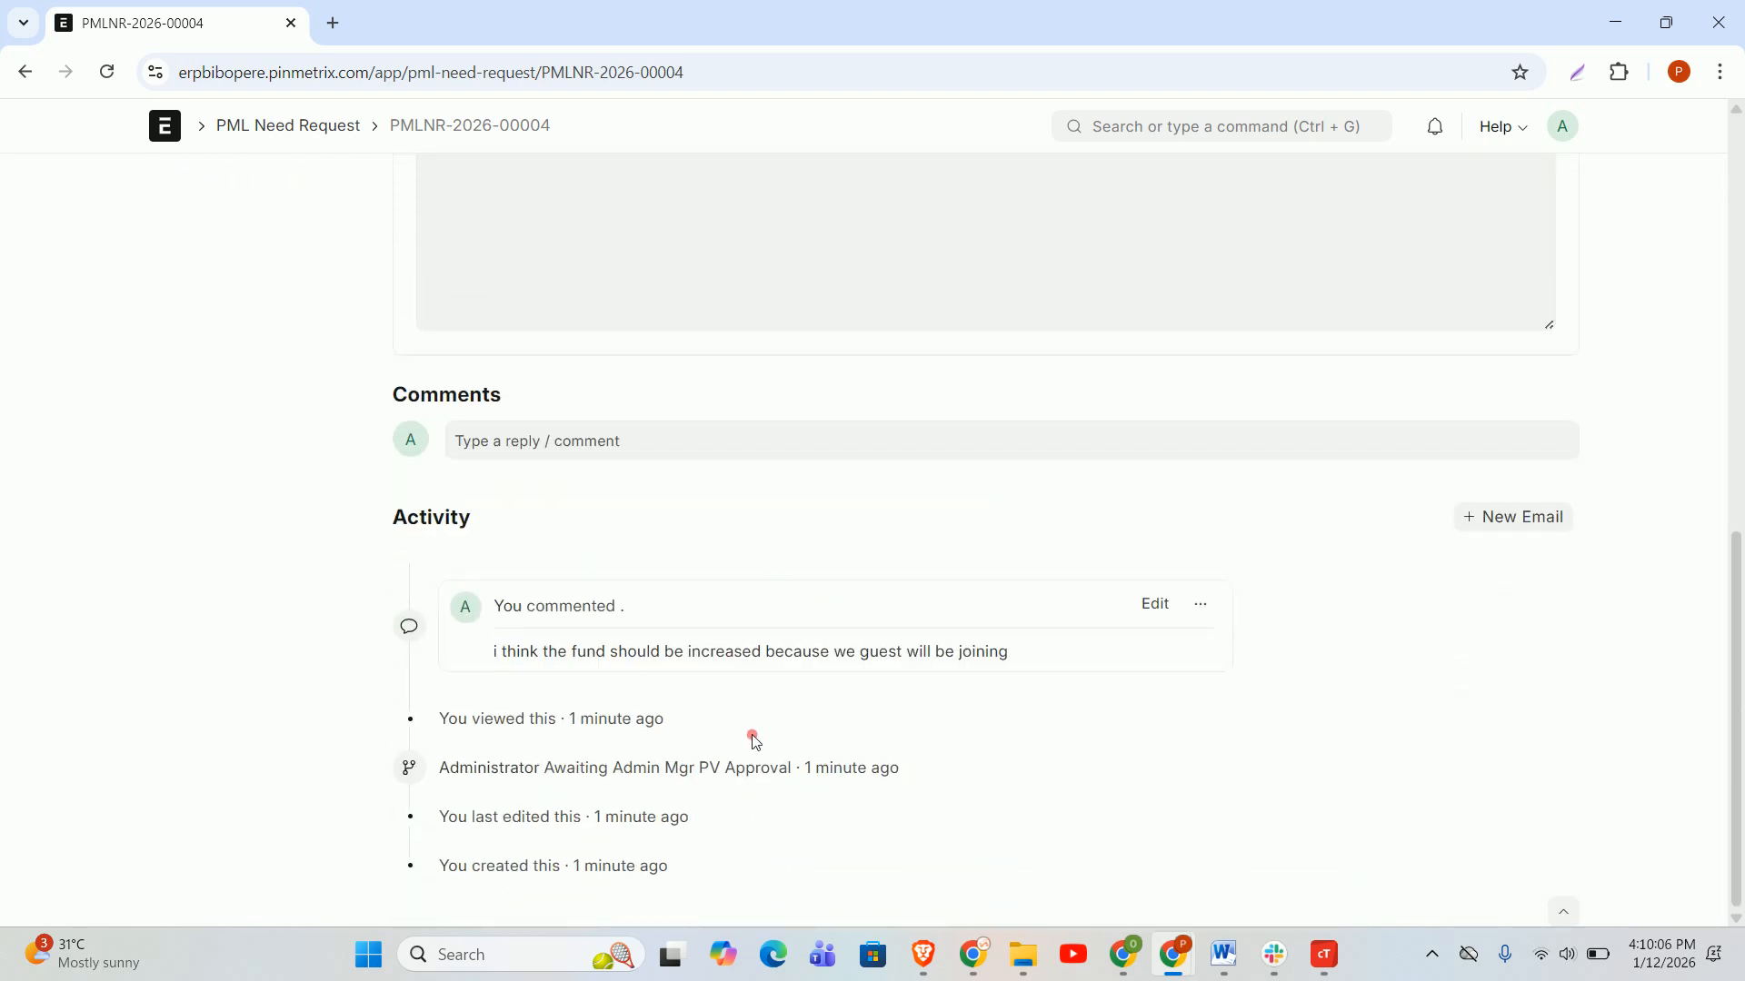
{"action": "scroll", "coordinate": [848, 708], "scroll_direction": "up", "scroll_amount": 10}
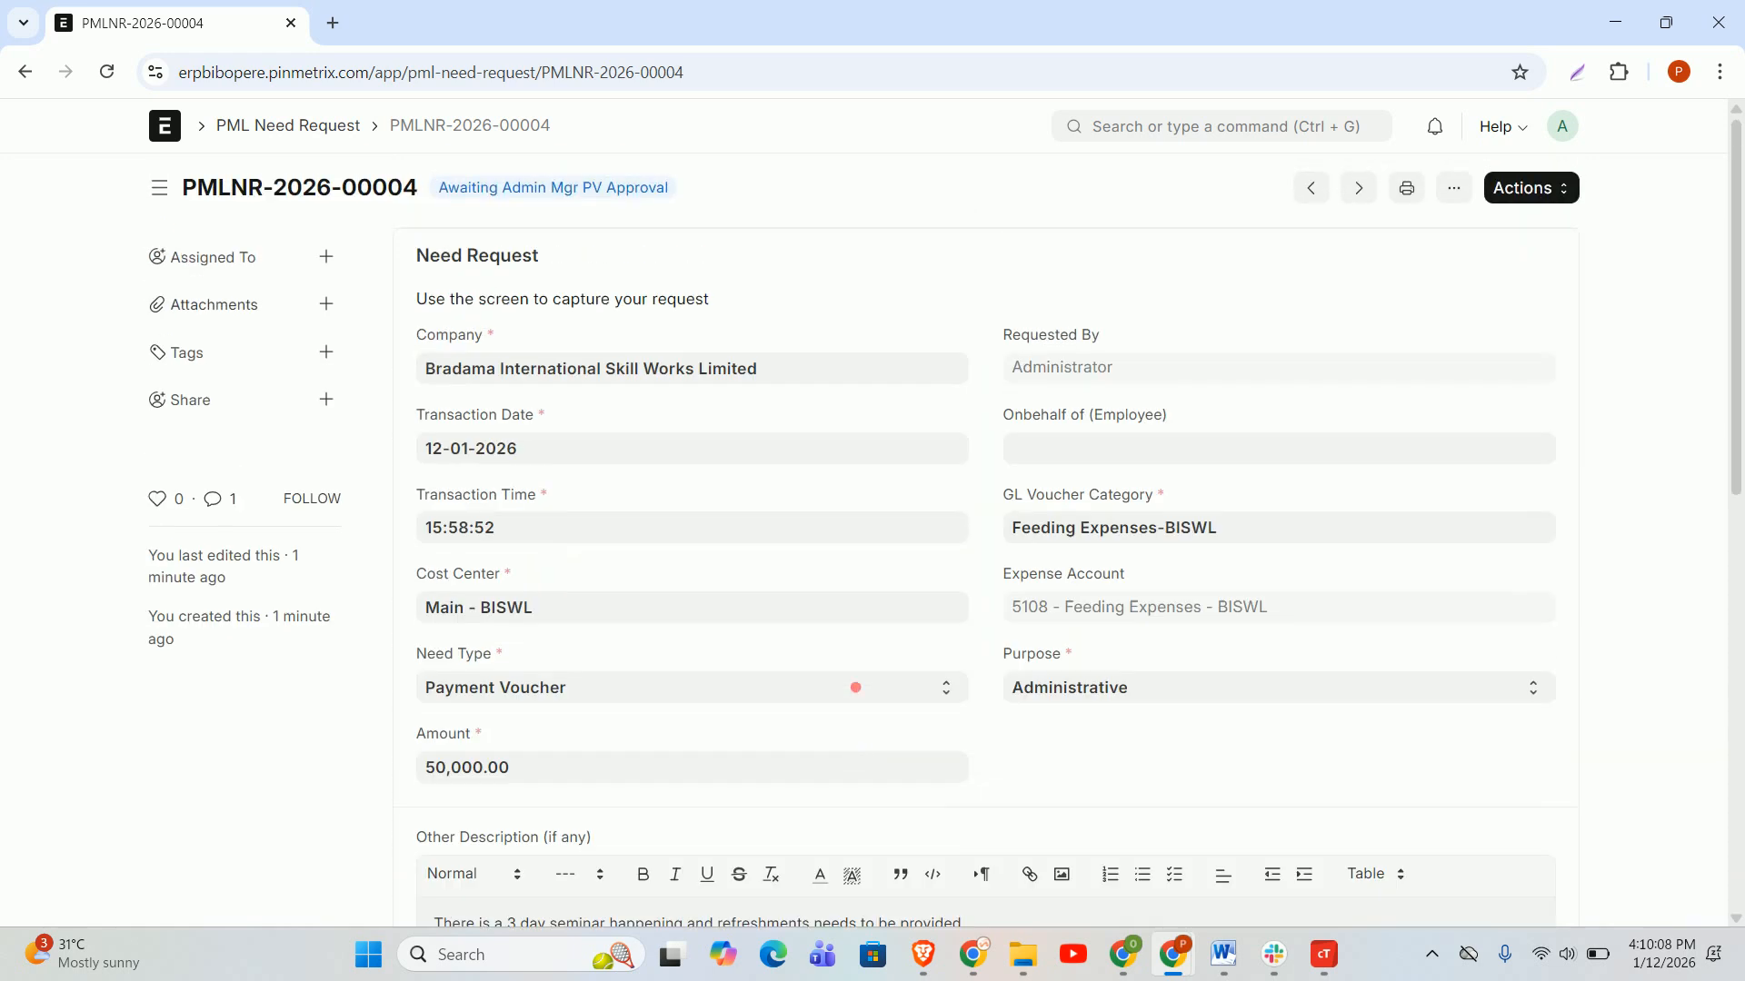
{"action": "left_click", "coordinate": [1547, 193]}
{"action": "scroll", "coordinate": [806, 576], "scroll_direction": "down", "scroll_amount": 7}
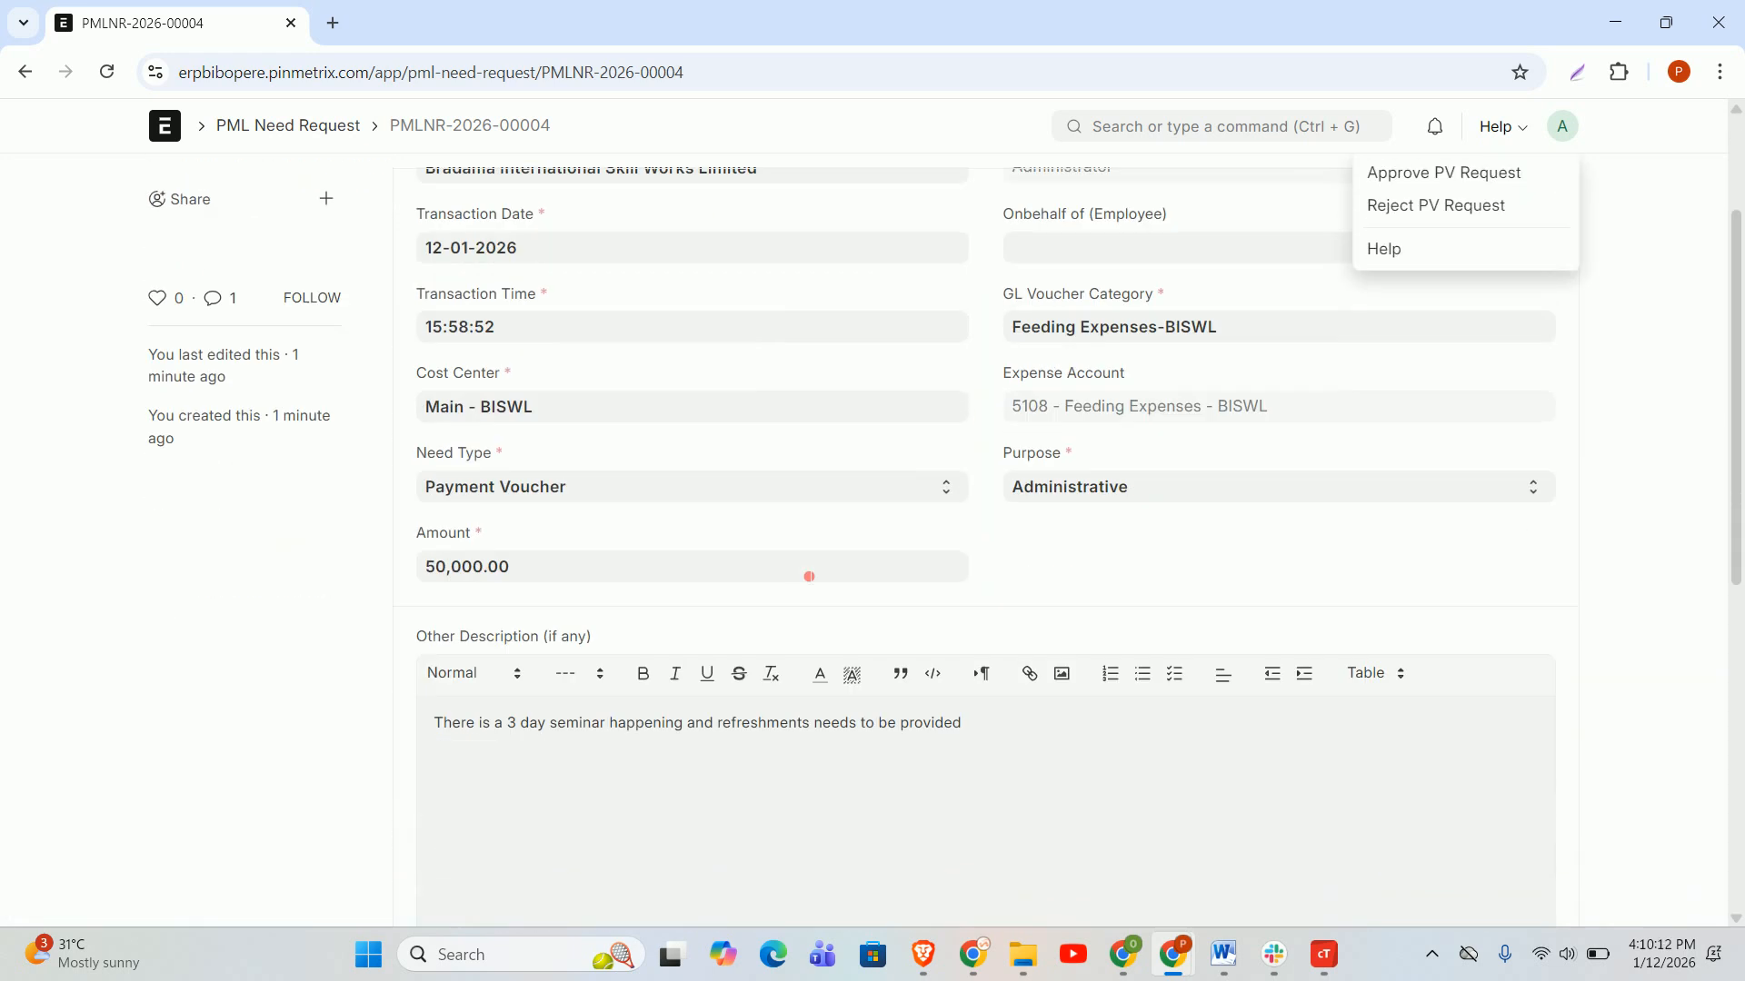
{"action": "scroll", "coordinate": [1132, 548], "scroll_direction": "up", "scroll_amount": 7}
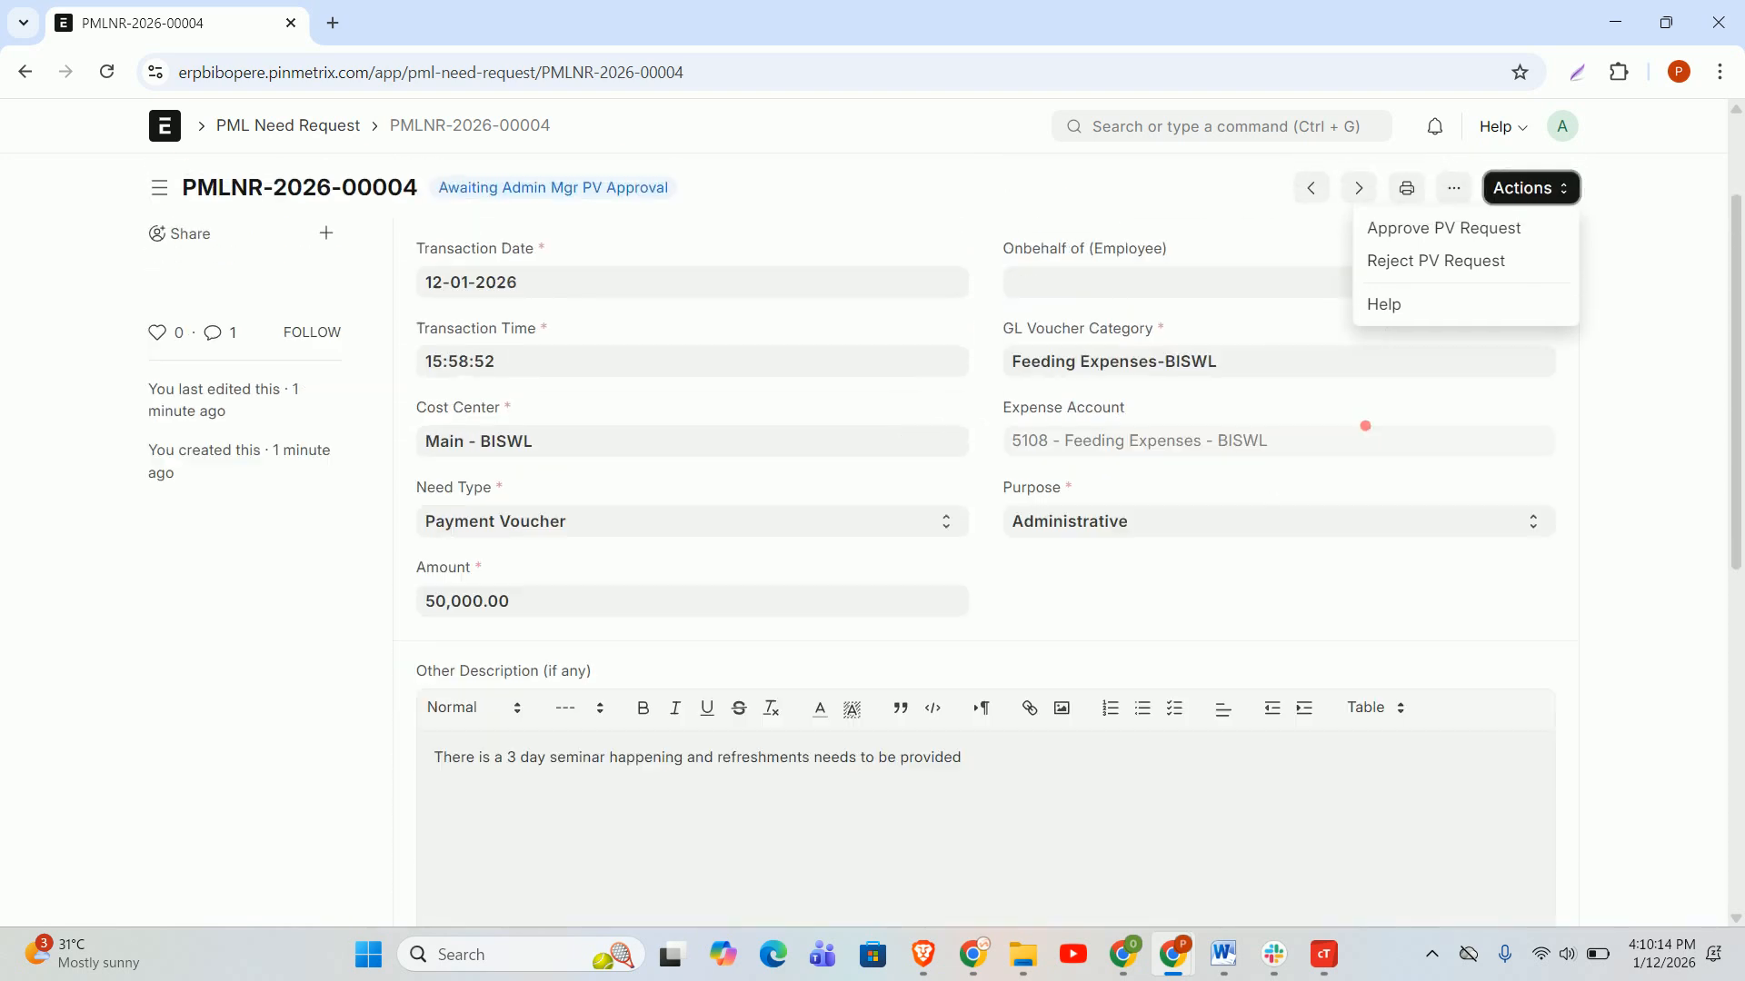
{"action": "left_click", "coordinate": [1483, 238]}
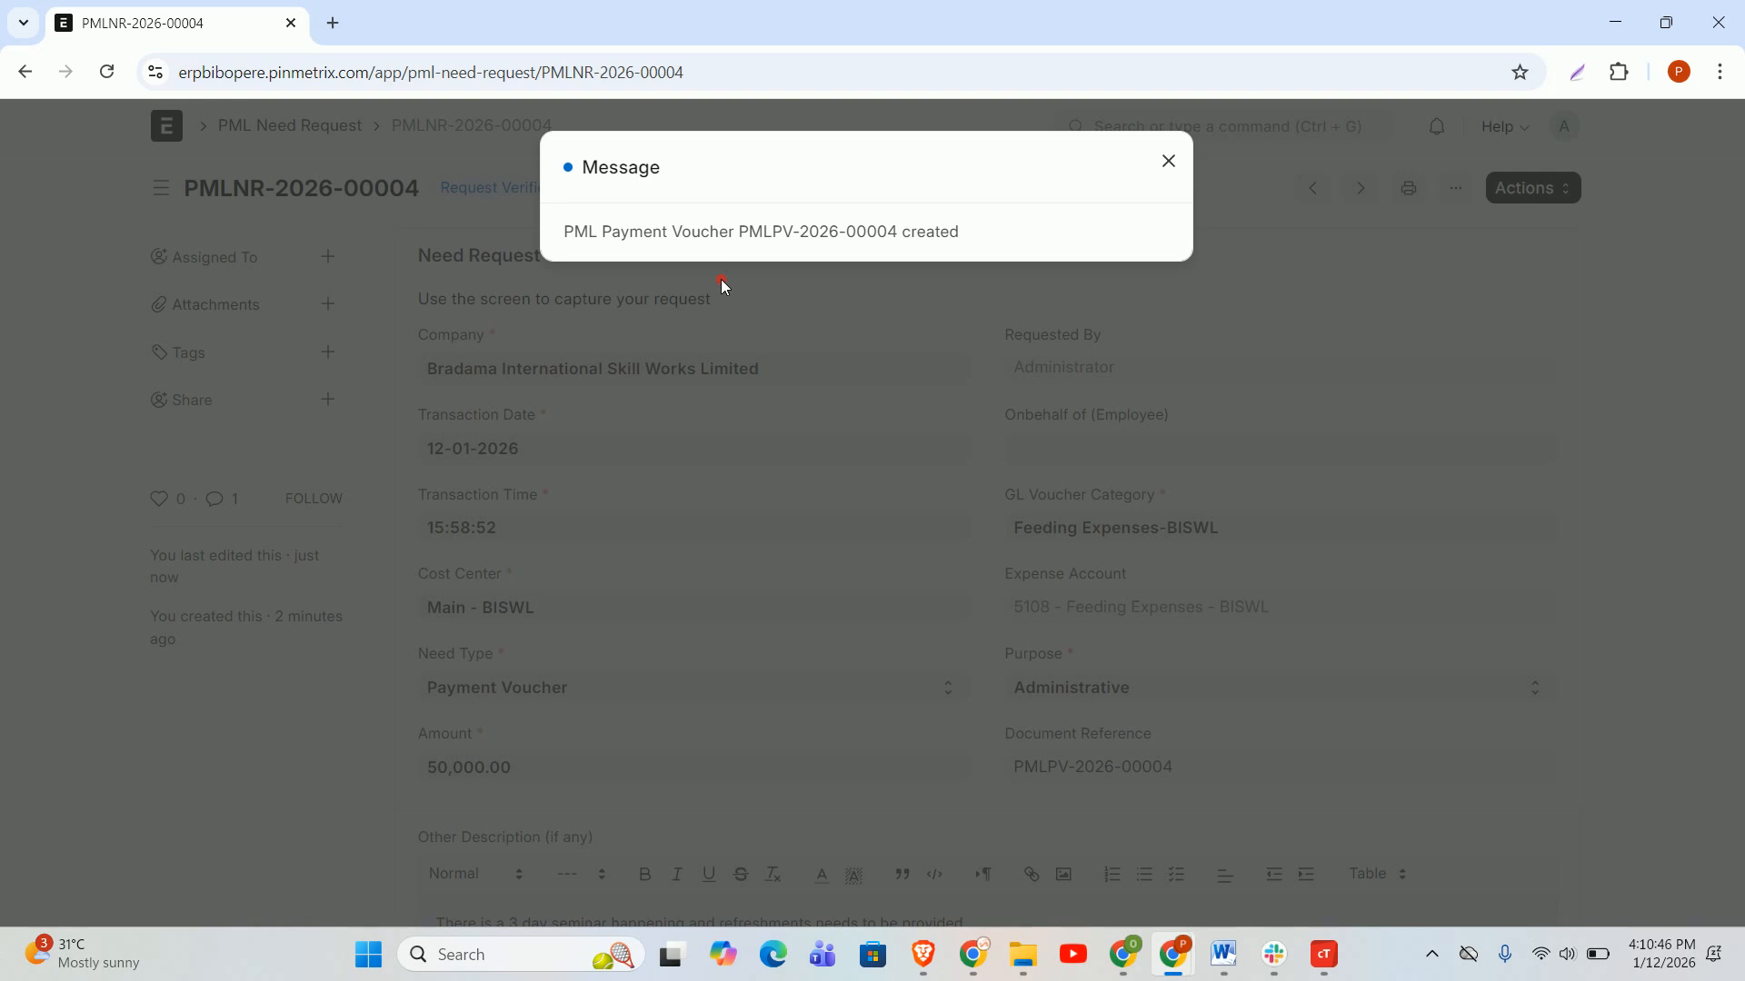
{"action": "left_click", "coordinate": [1169, 161]}
Open the payment voucher linked as the request's document reference in a new tab and review its details.
{"action": "scroll", "coordinate": [1351, 554], "scroll_direction": "down", "scroll_amount": 5}
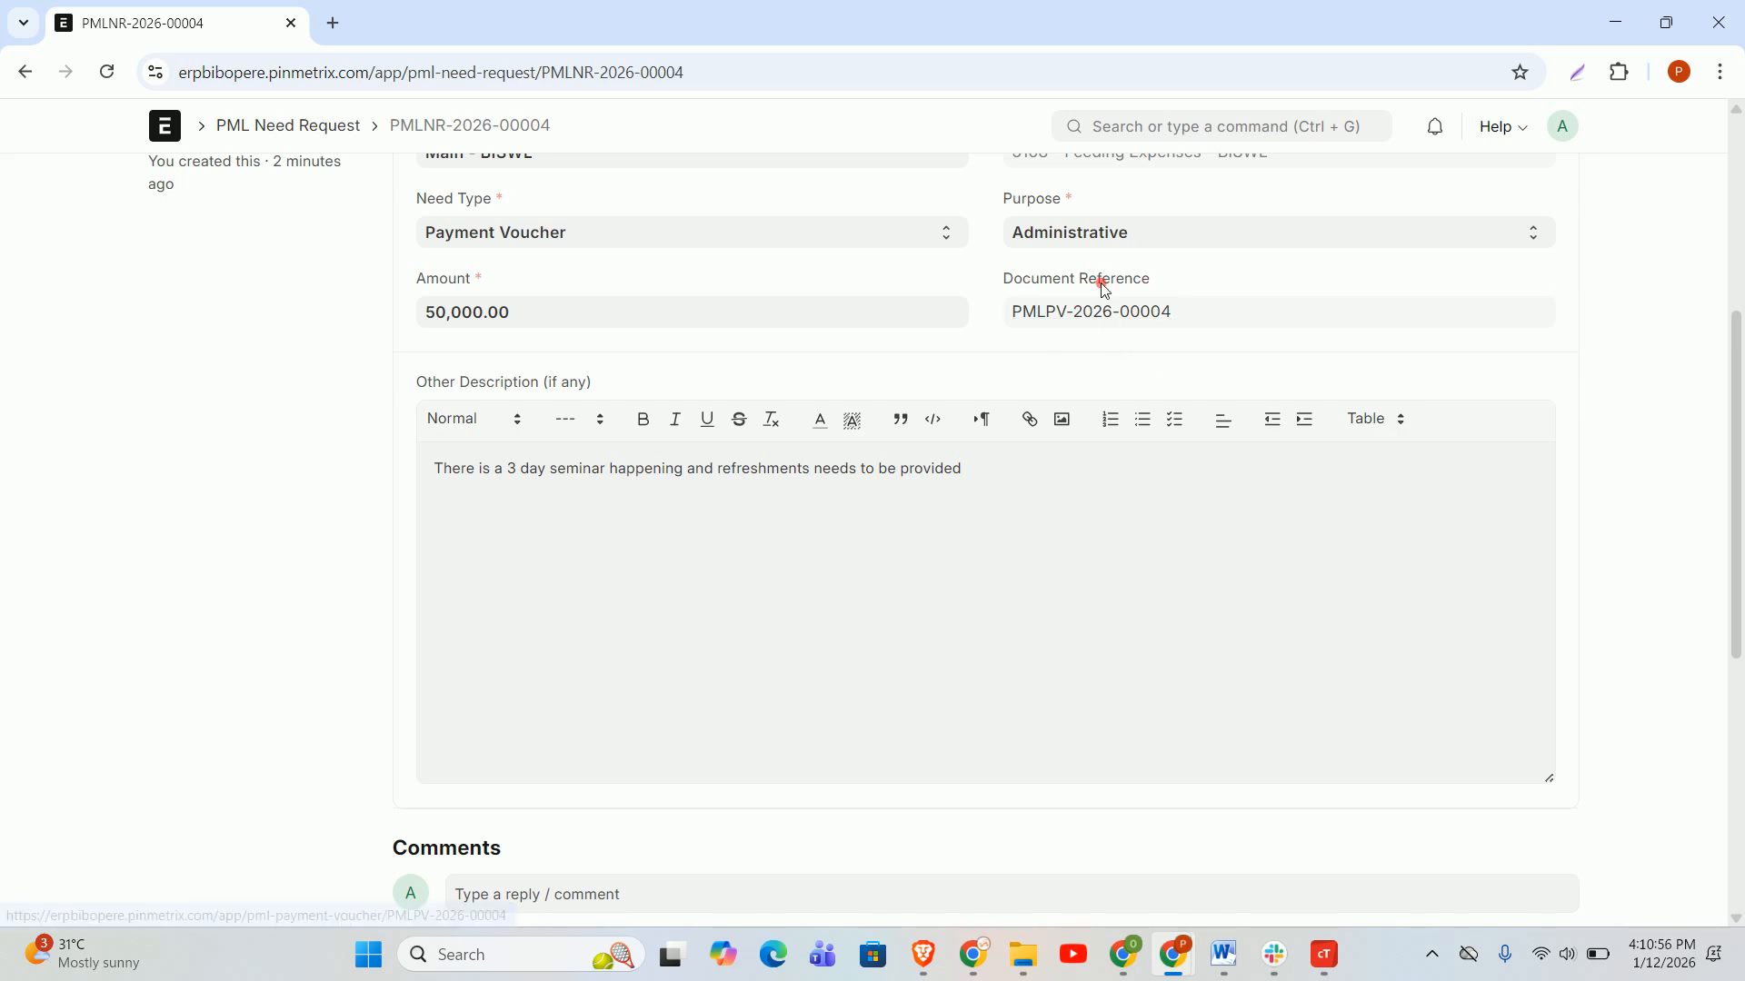
{"action": "right_click", "coordinate": [1105, 314]}
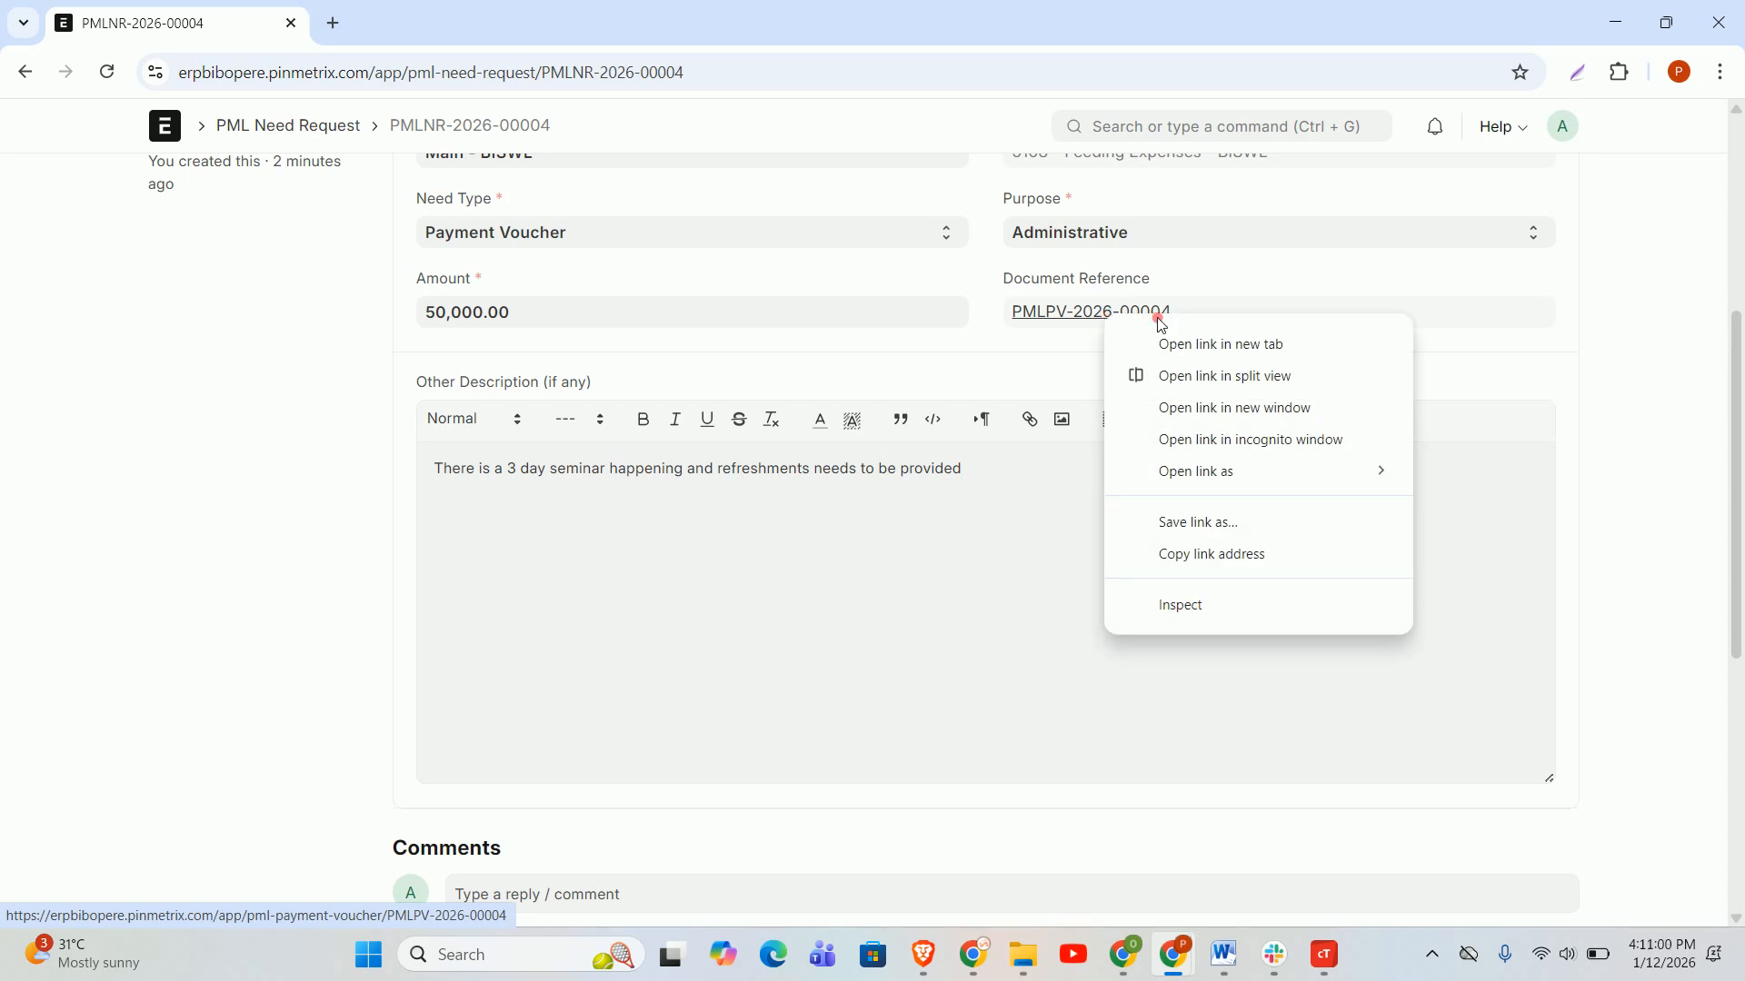
{"action": "left_click", "coordinate": [1192, 345]}
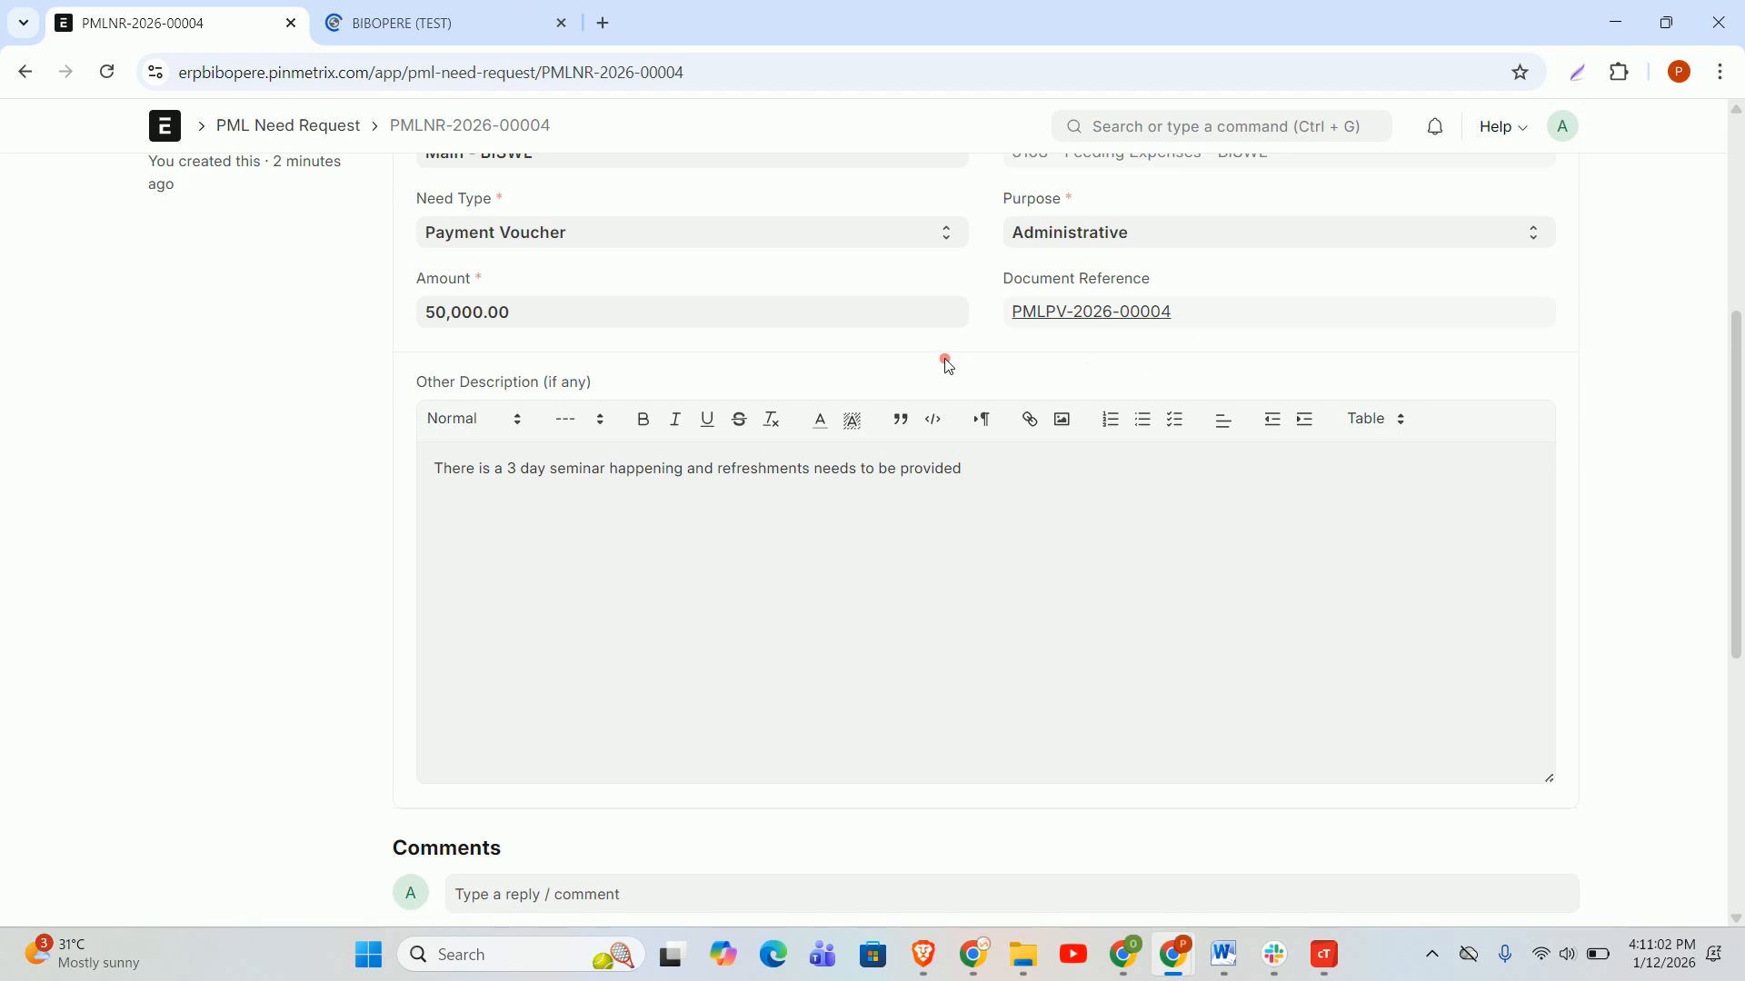
{"action": "scroll", "coordinate": [706, 167], "scroll_direction": "up", "scroll_amount": 3}
{"action": "left_click", "coordinate": [412, 14]}
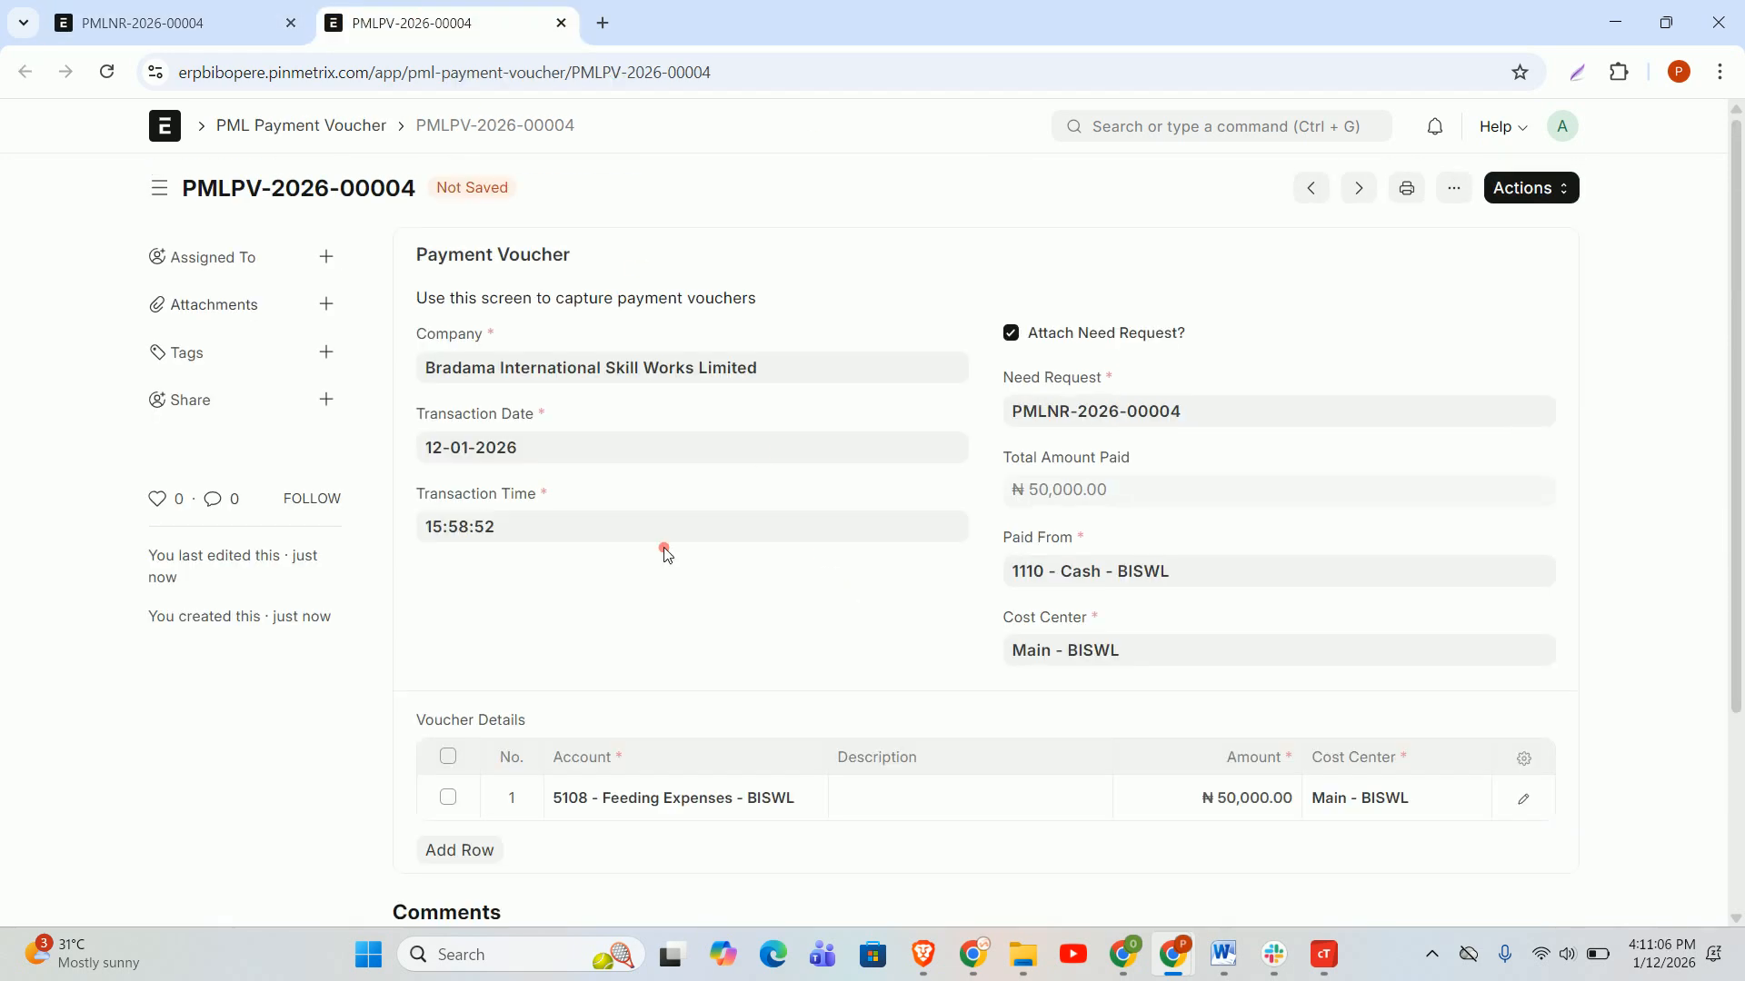
{"action": "scroll", "coordinate": [841, 445], "scroll_direction": "down", "scroll_amount": 1}
{"action": "scroll", "coordinate": [479, 397], "scroll_direction": "down", "scroll_amount": 2}
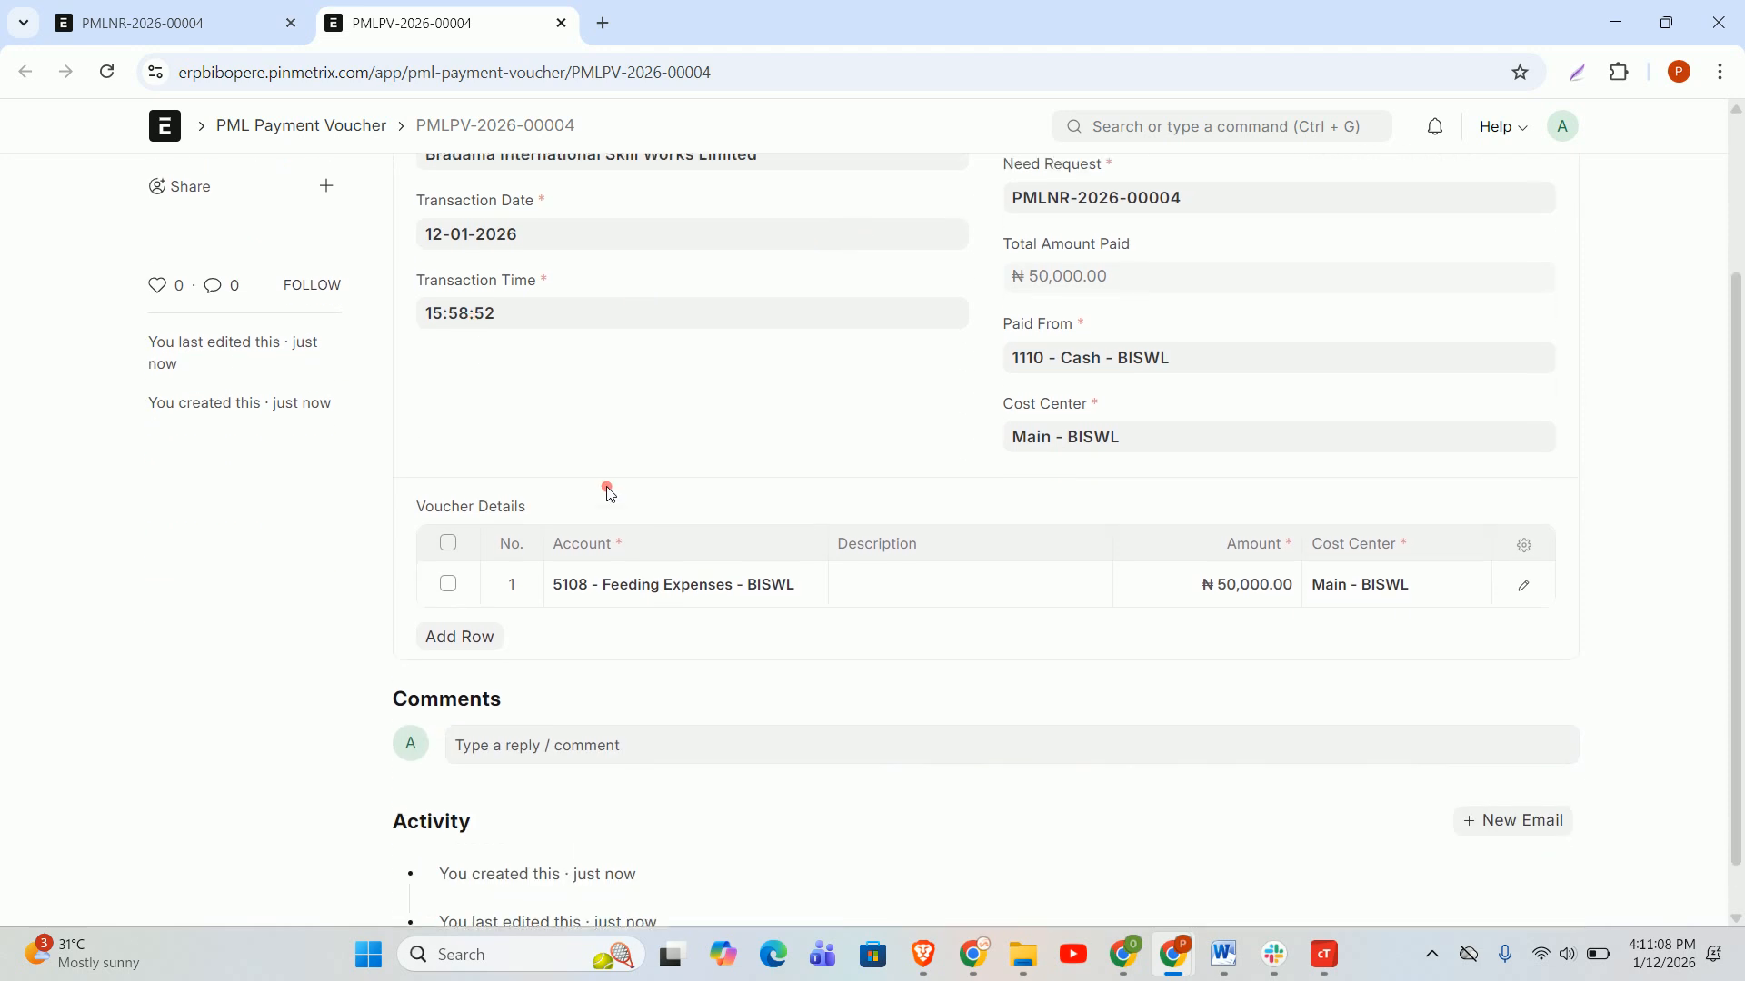
{"action": "scroll", "coordinate": [681, 506], "scroll_direction": "up", "scroll_amount": 2}
{"action": "scroll", "coordinate": [703, 540], "scroll_direction": "down", "scroll_amount": 1}
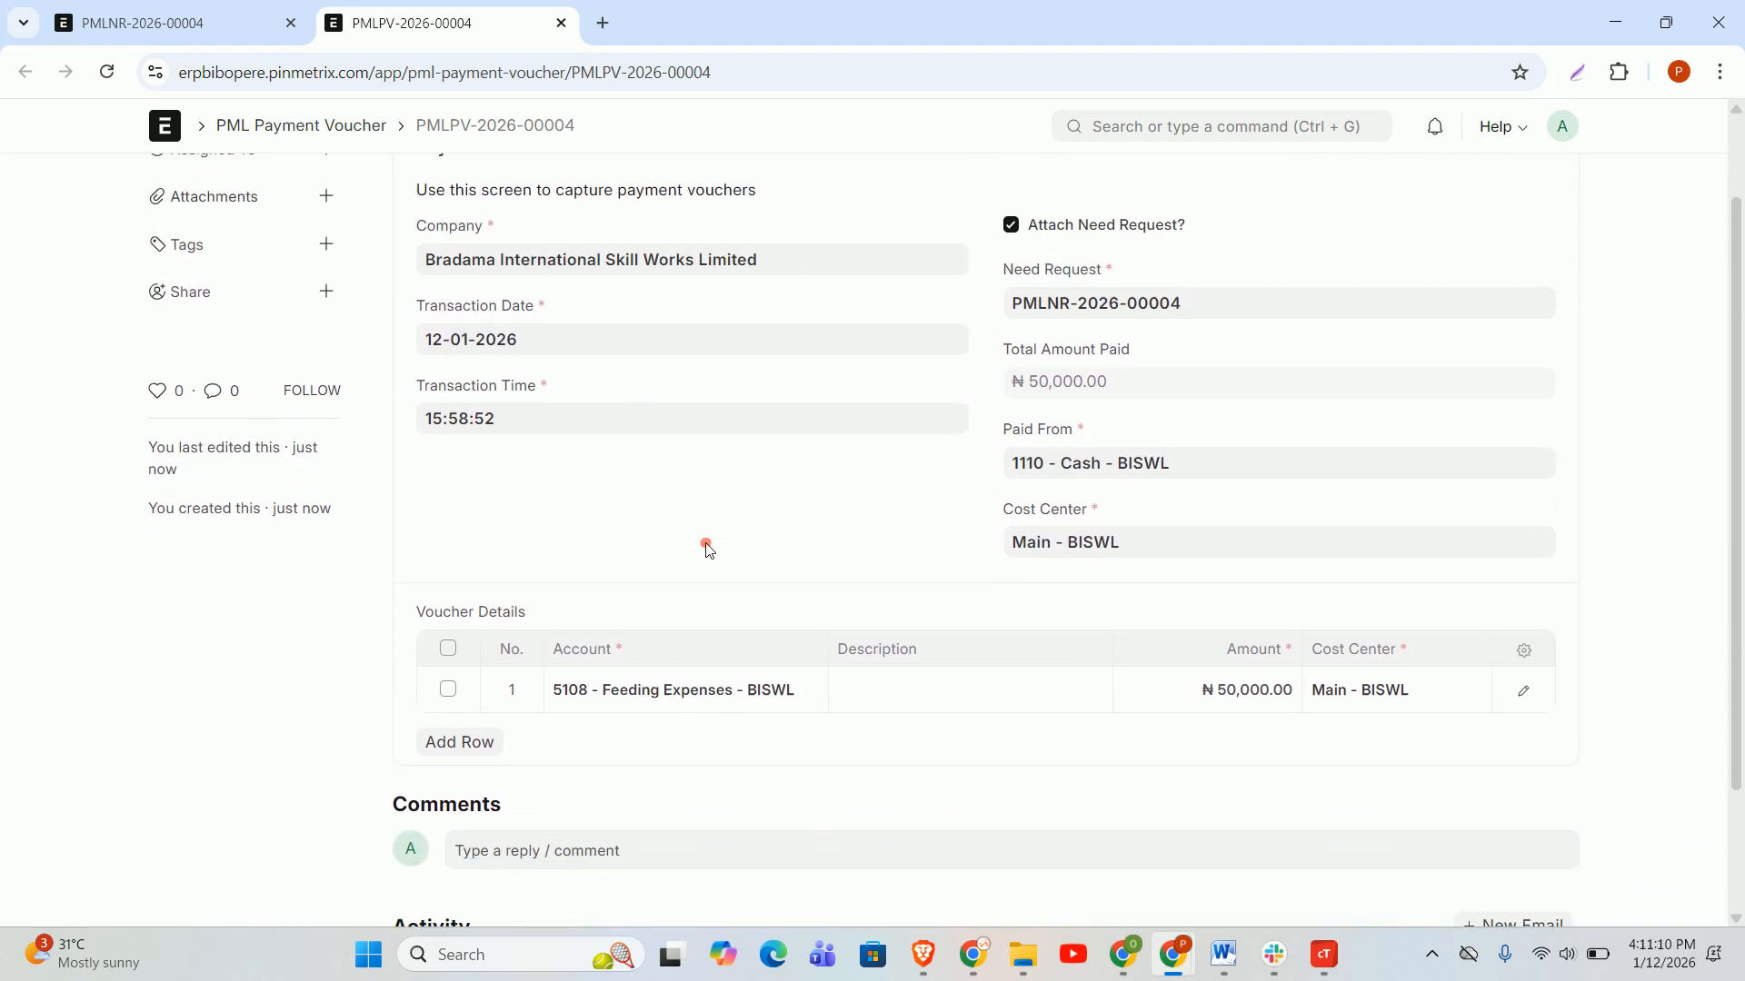
{"action": "scroll", "coordinate": [732, 547], "scroll_direction": "up", "scroll_amount": 1}
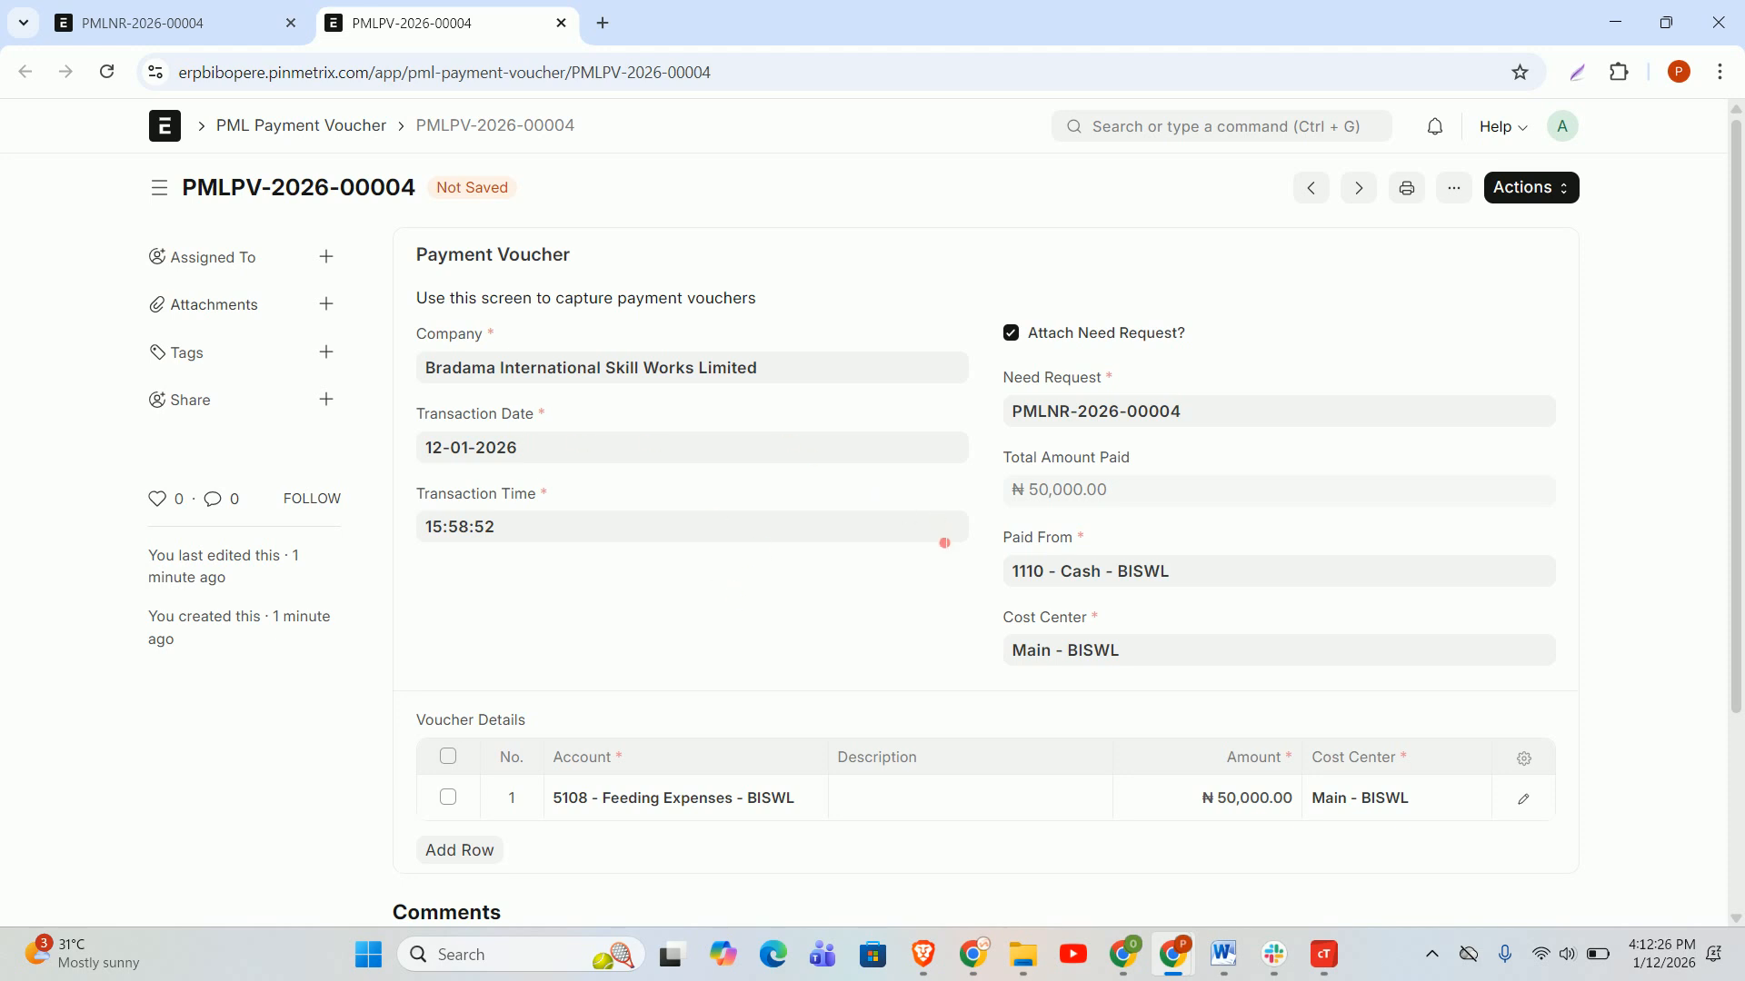
Review the payment voucher and change its Paid From account to 1201 - UBA BRADAMA ACC 2 - BISWL.
{"action": "scroll", "coordinate": [945, 542], "scroll_direction": "down", "scroll_amount": 2}
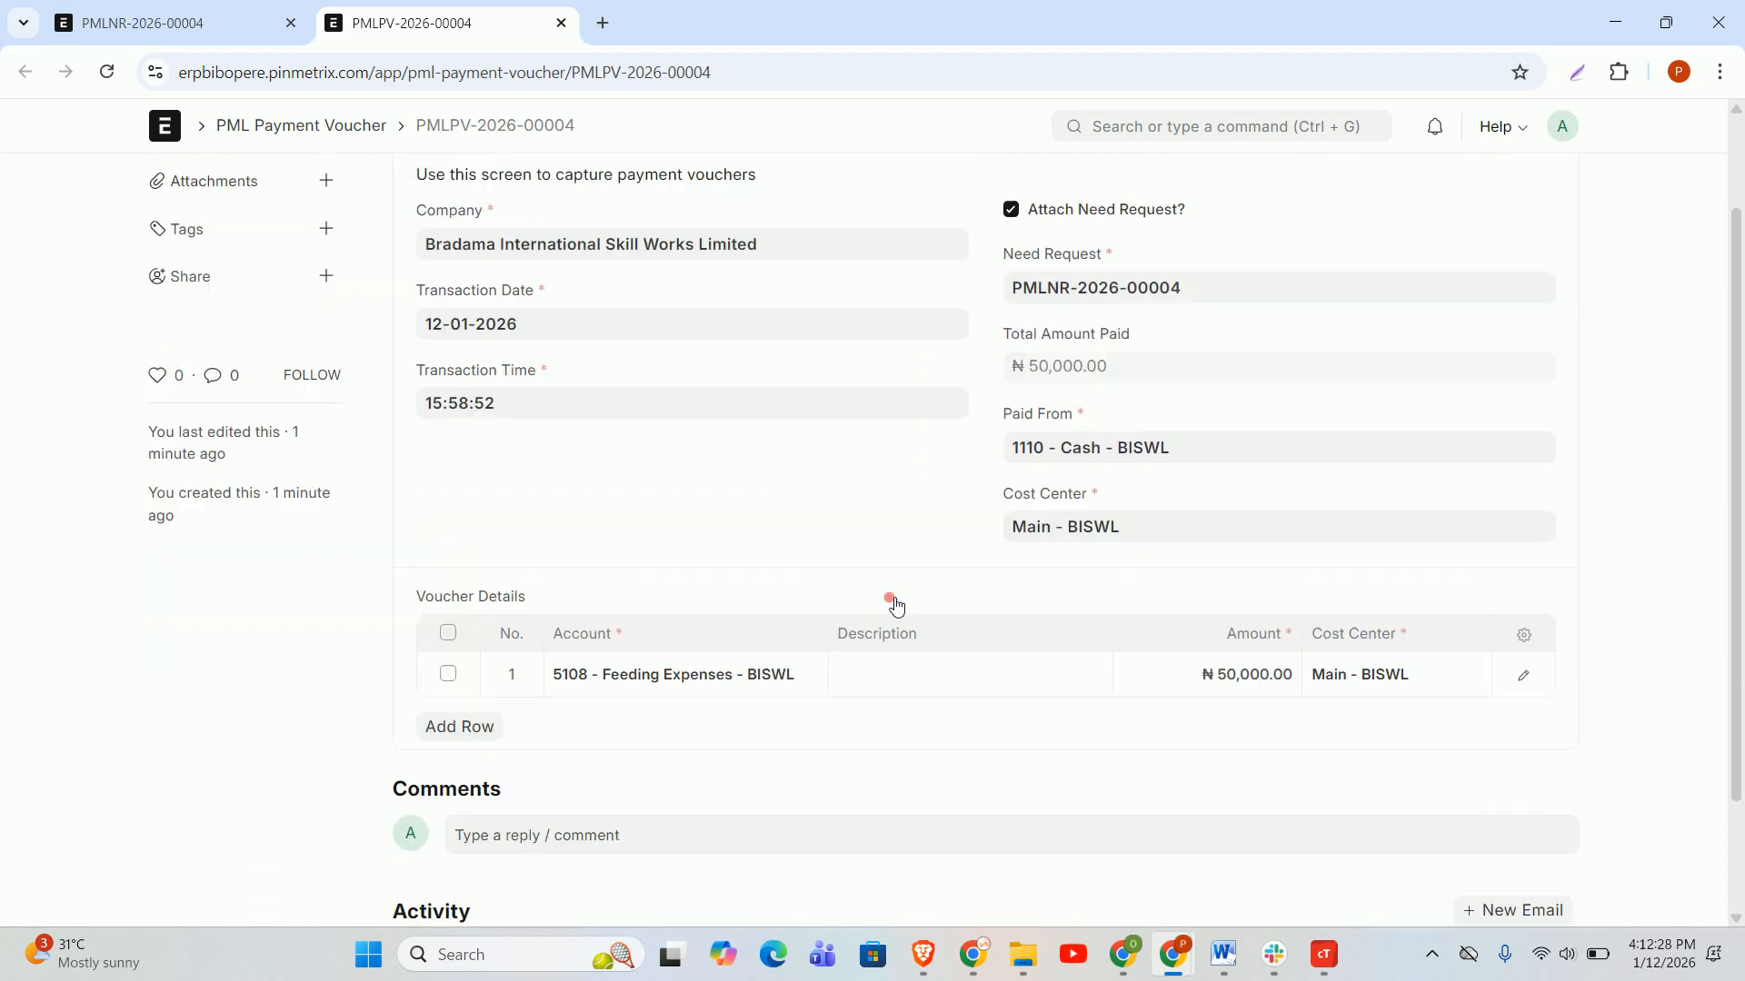
{"action": "scroll", "coordinate": [1332, 536], "scroll_direction": "up", "scroll_amount": 2}
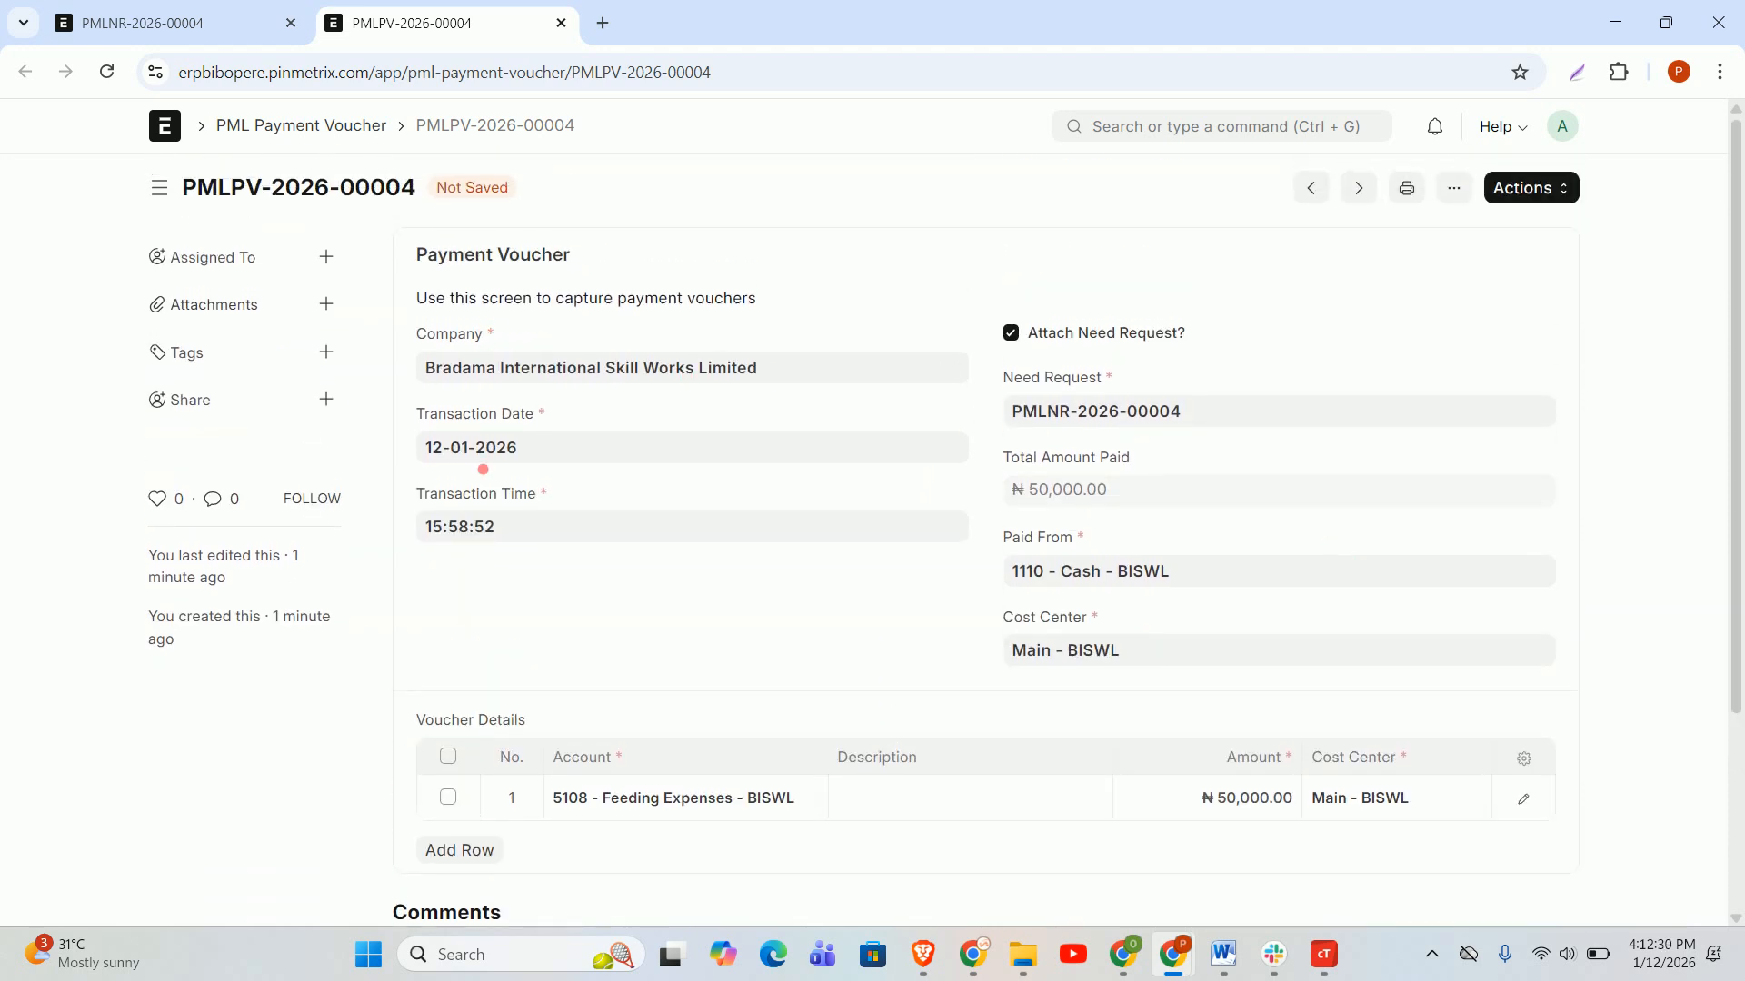
{"action": "scroll", "coordinate": [1116, 698], "scroll_direction": "down", "scroll_amount": 1}
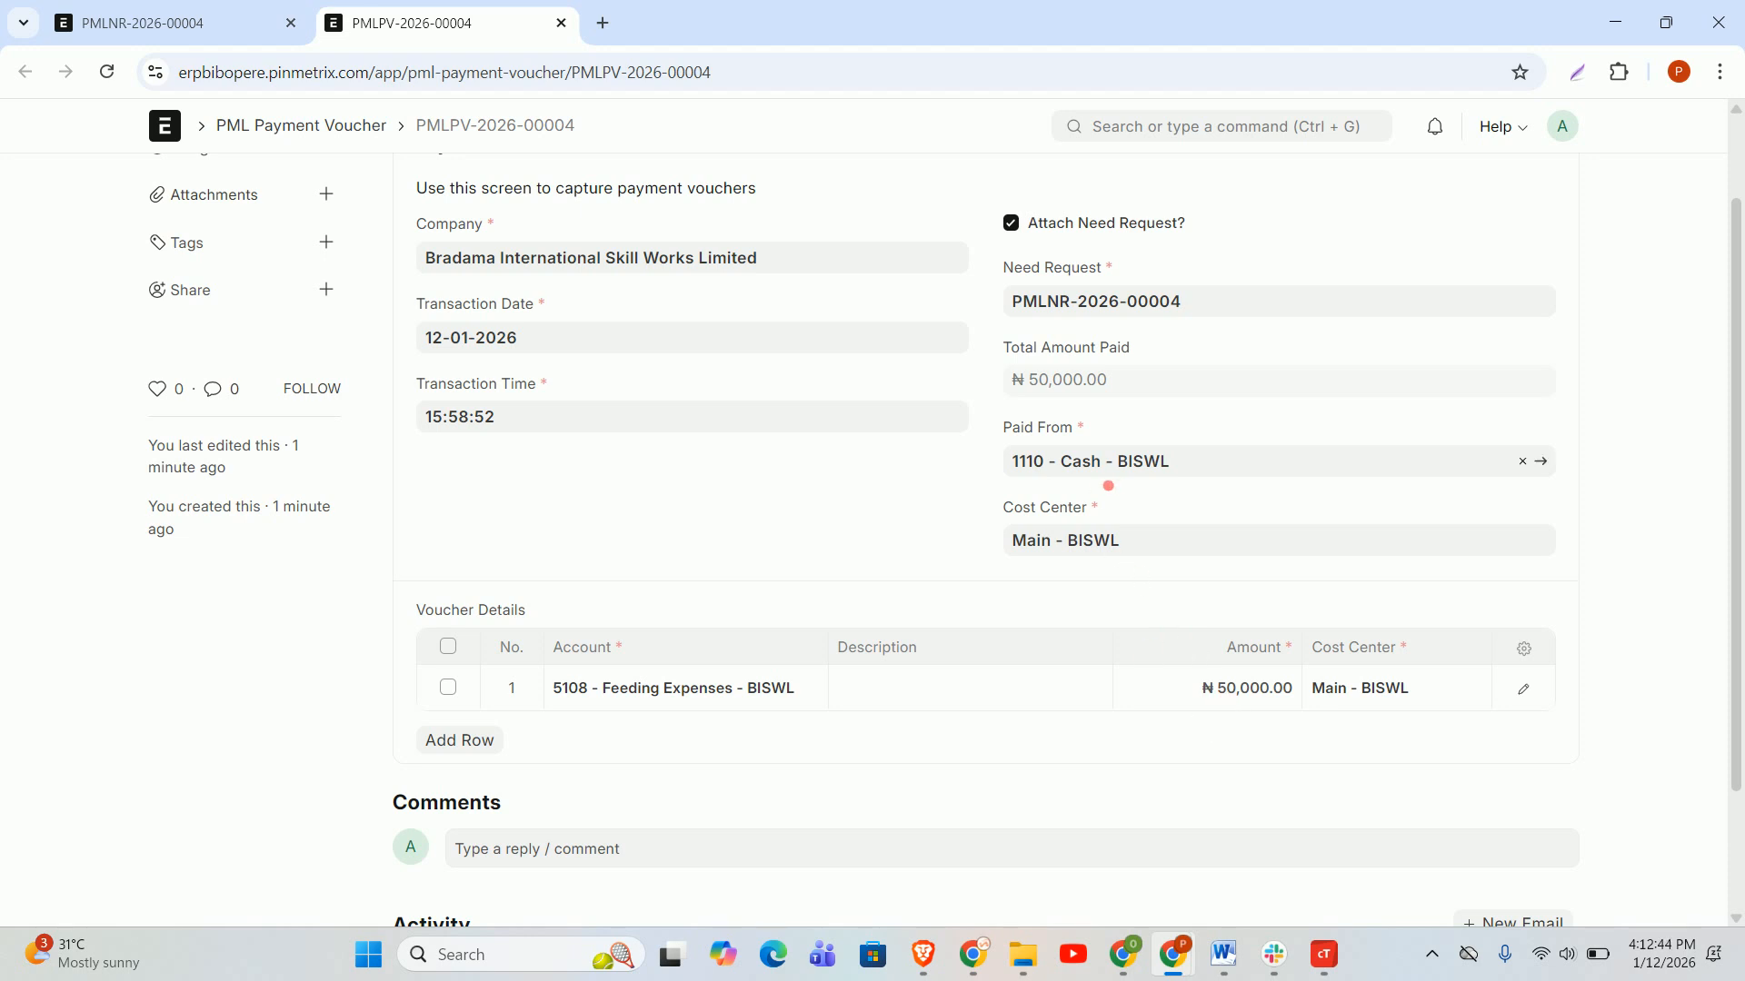
{"action": "left_click", "coordinate": [1284, 465]}
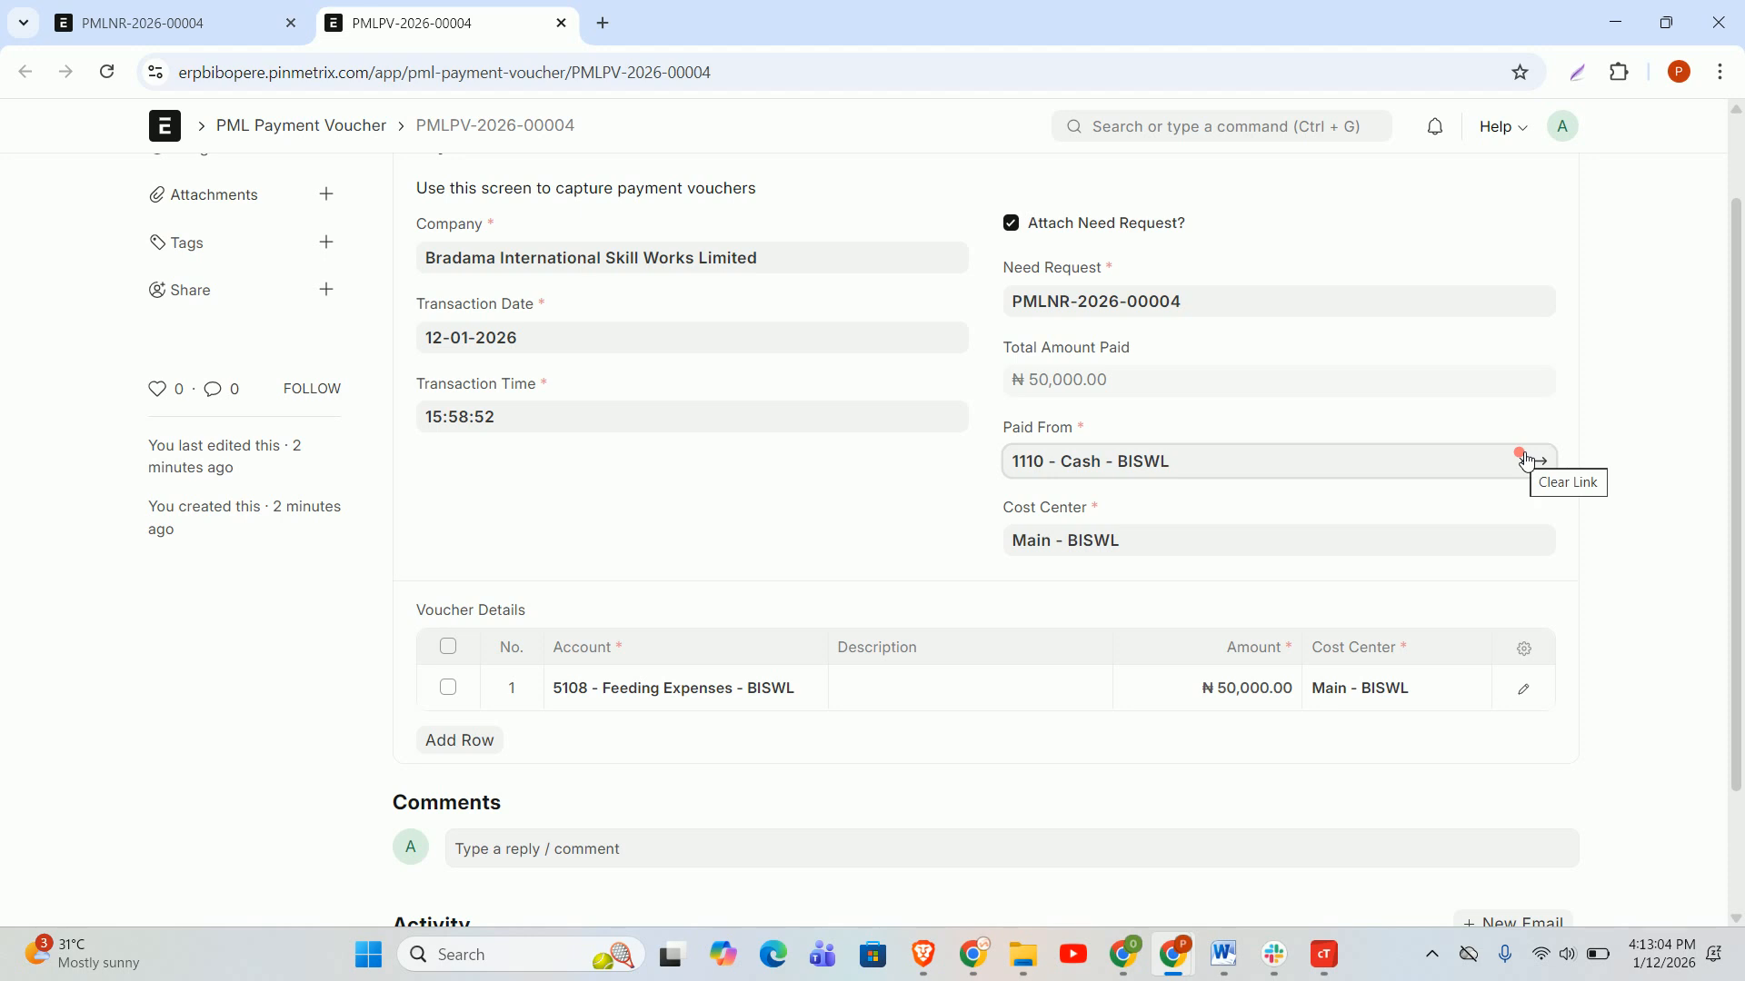
{"action": "left_click", "coordinate": [1525, 461]}
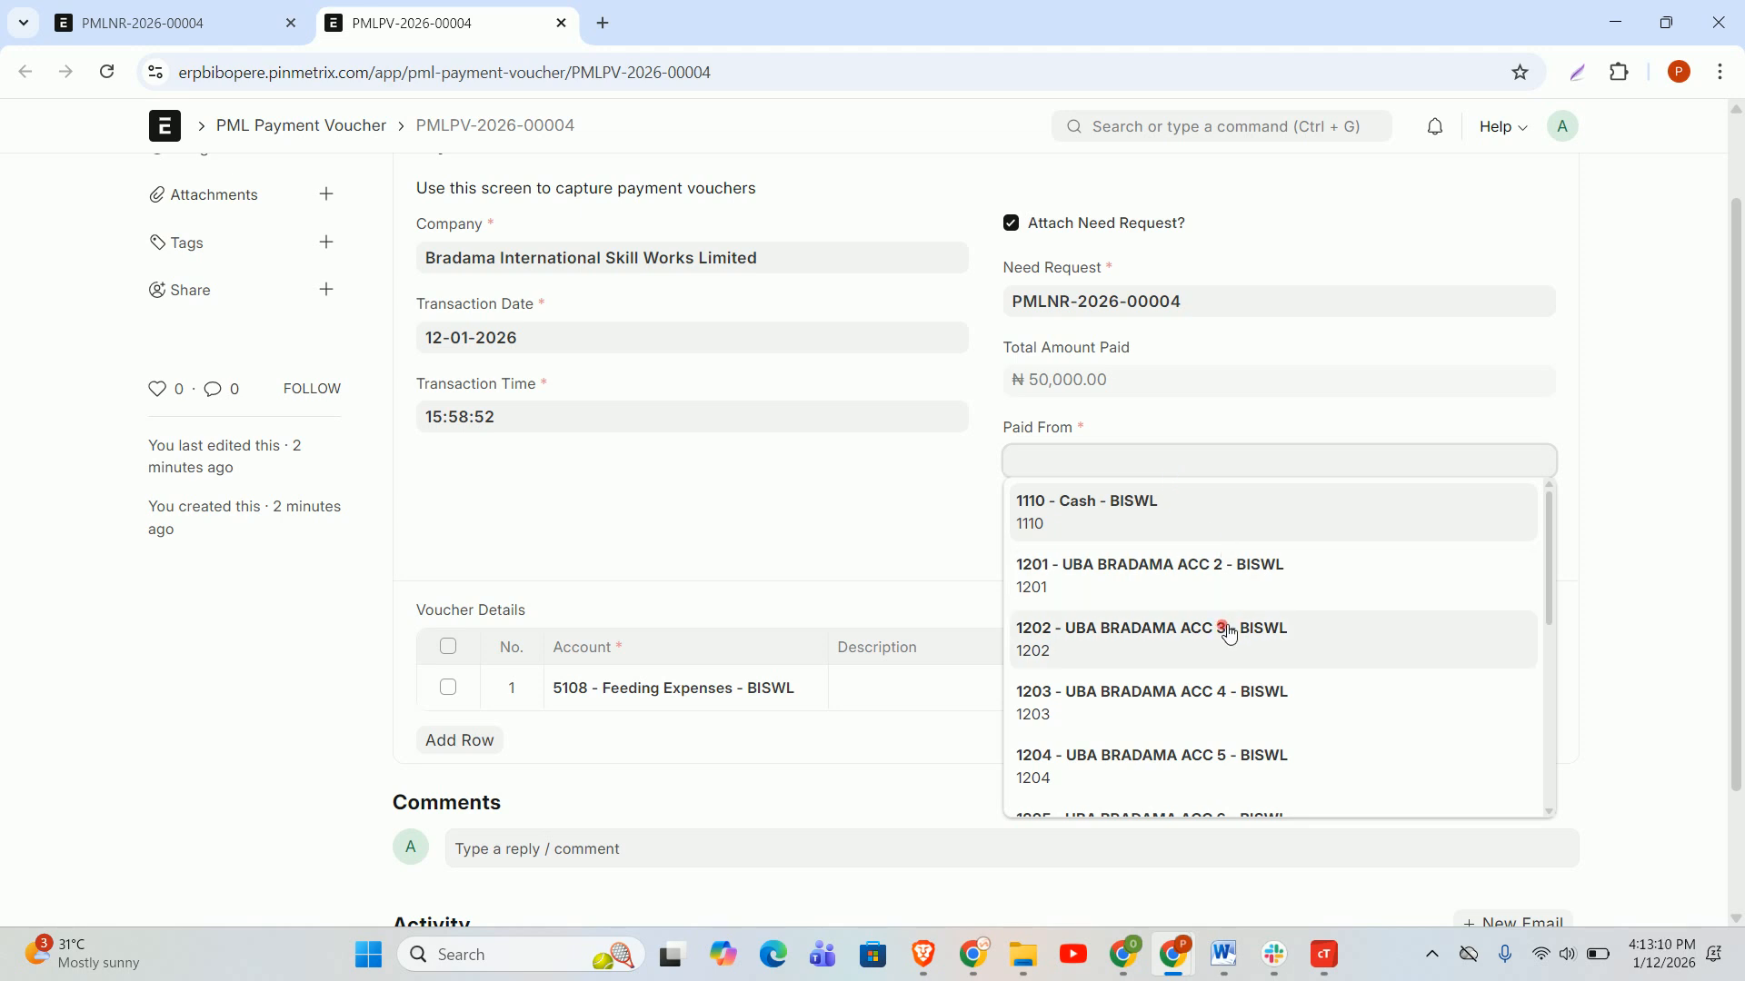
{"action": "left_click", "coordinate": [1191, 568]}
{"action": "left_click", "coordinate": [883, 544]}
Enter "Seminar refreshment" as the description of the feeding expenses row and save the payment voucher.
{"action": "left_click", "coordinate": [911, 686]}
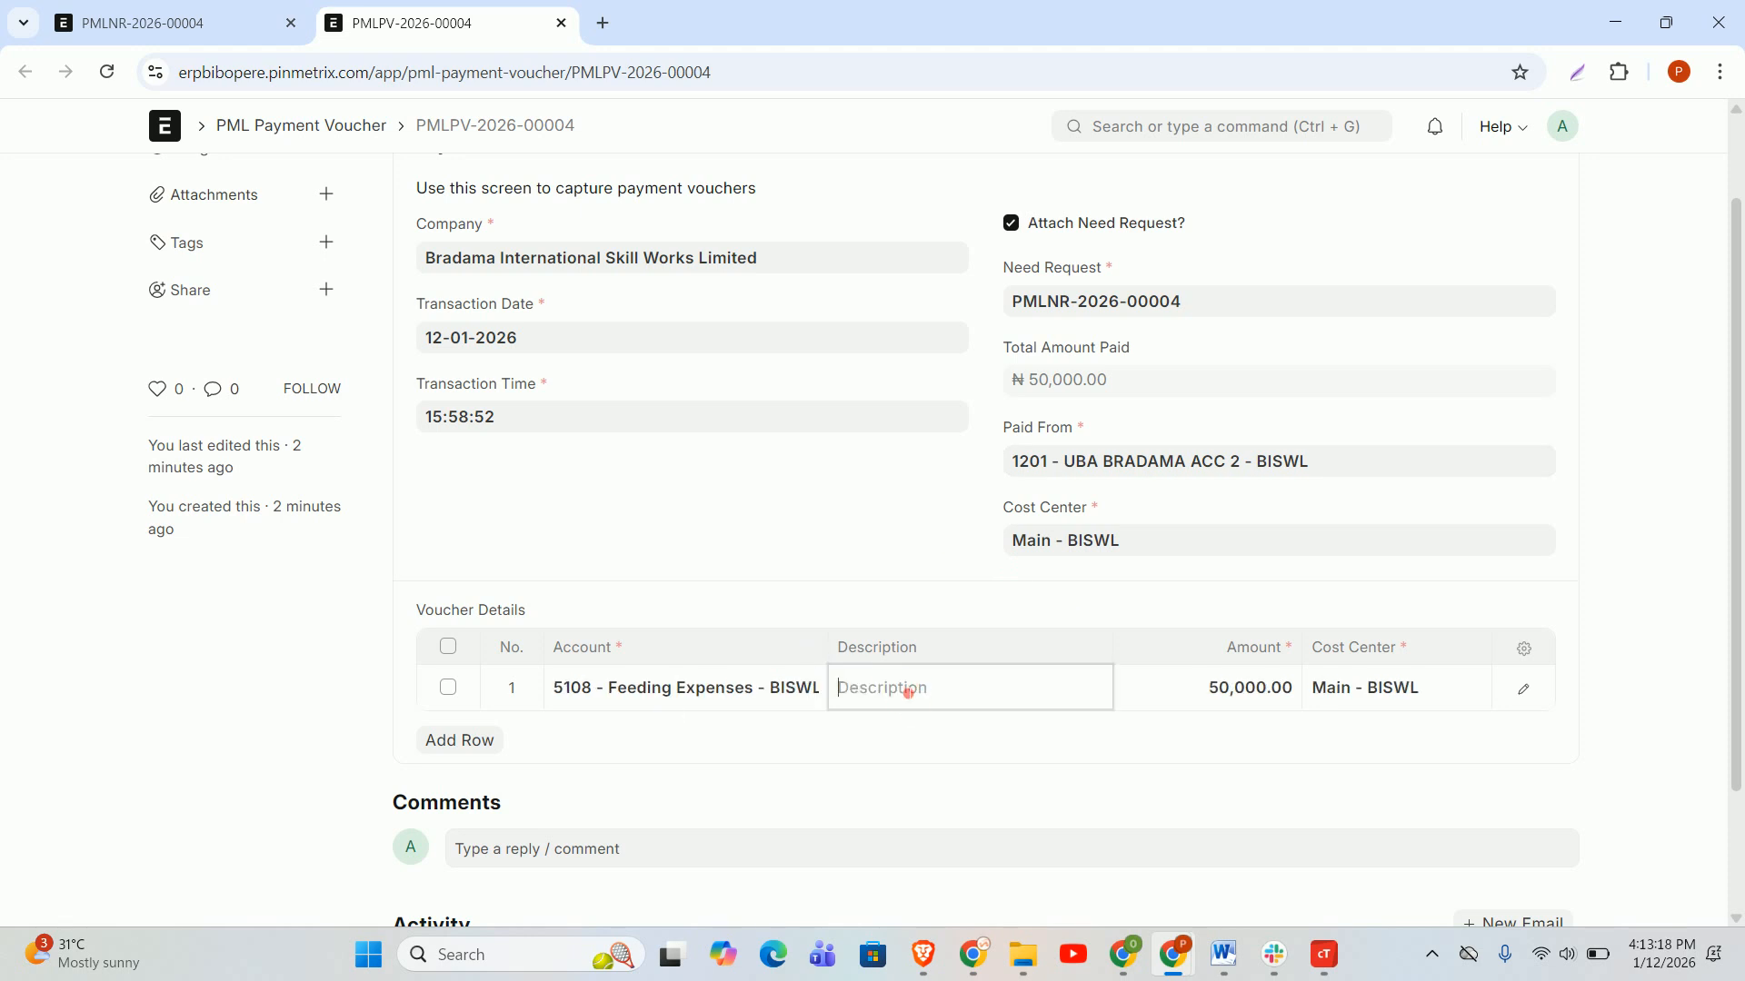
{"action": "type", "text": "Seminar refreshment"}
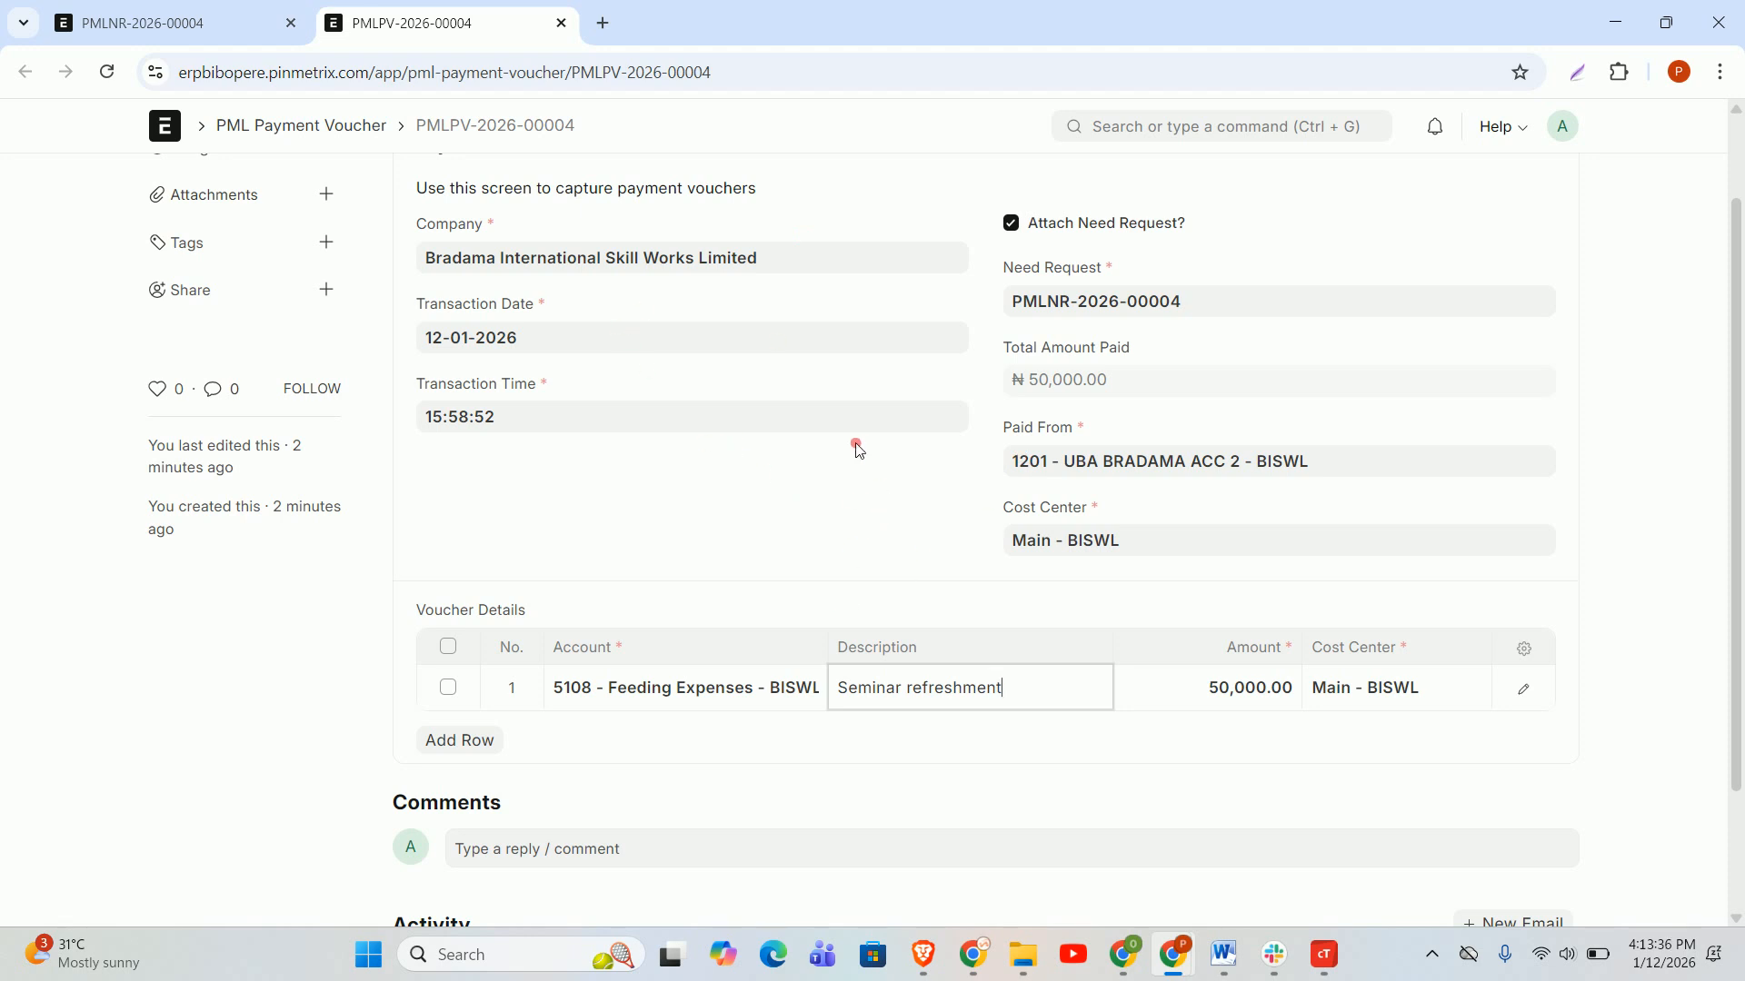
{"action": "scroll", "coordinate": [1234, 499], "scroll_direction": "down", "scroll_amount": 1}
{"action": "scroll", "coordinate": [1117, 576], "scroll_direction": "up", "scroll_amount": 3}
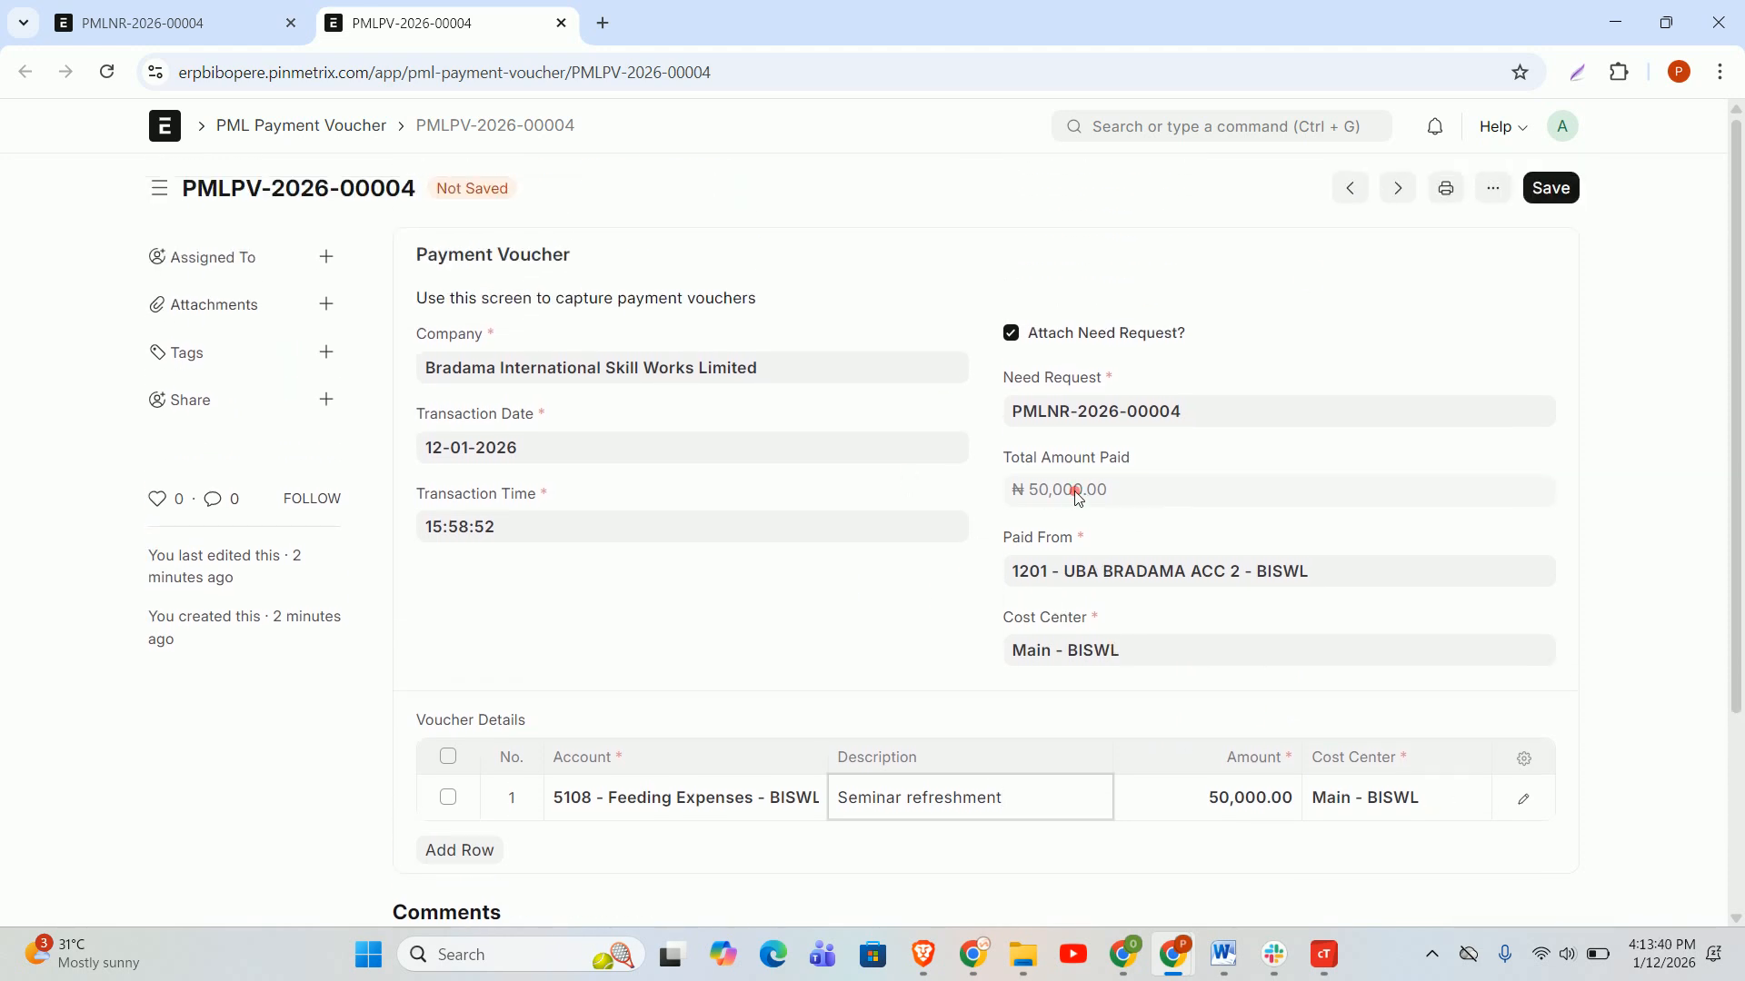
{"action": "left_click", "coordinate": [1555, 188]}
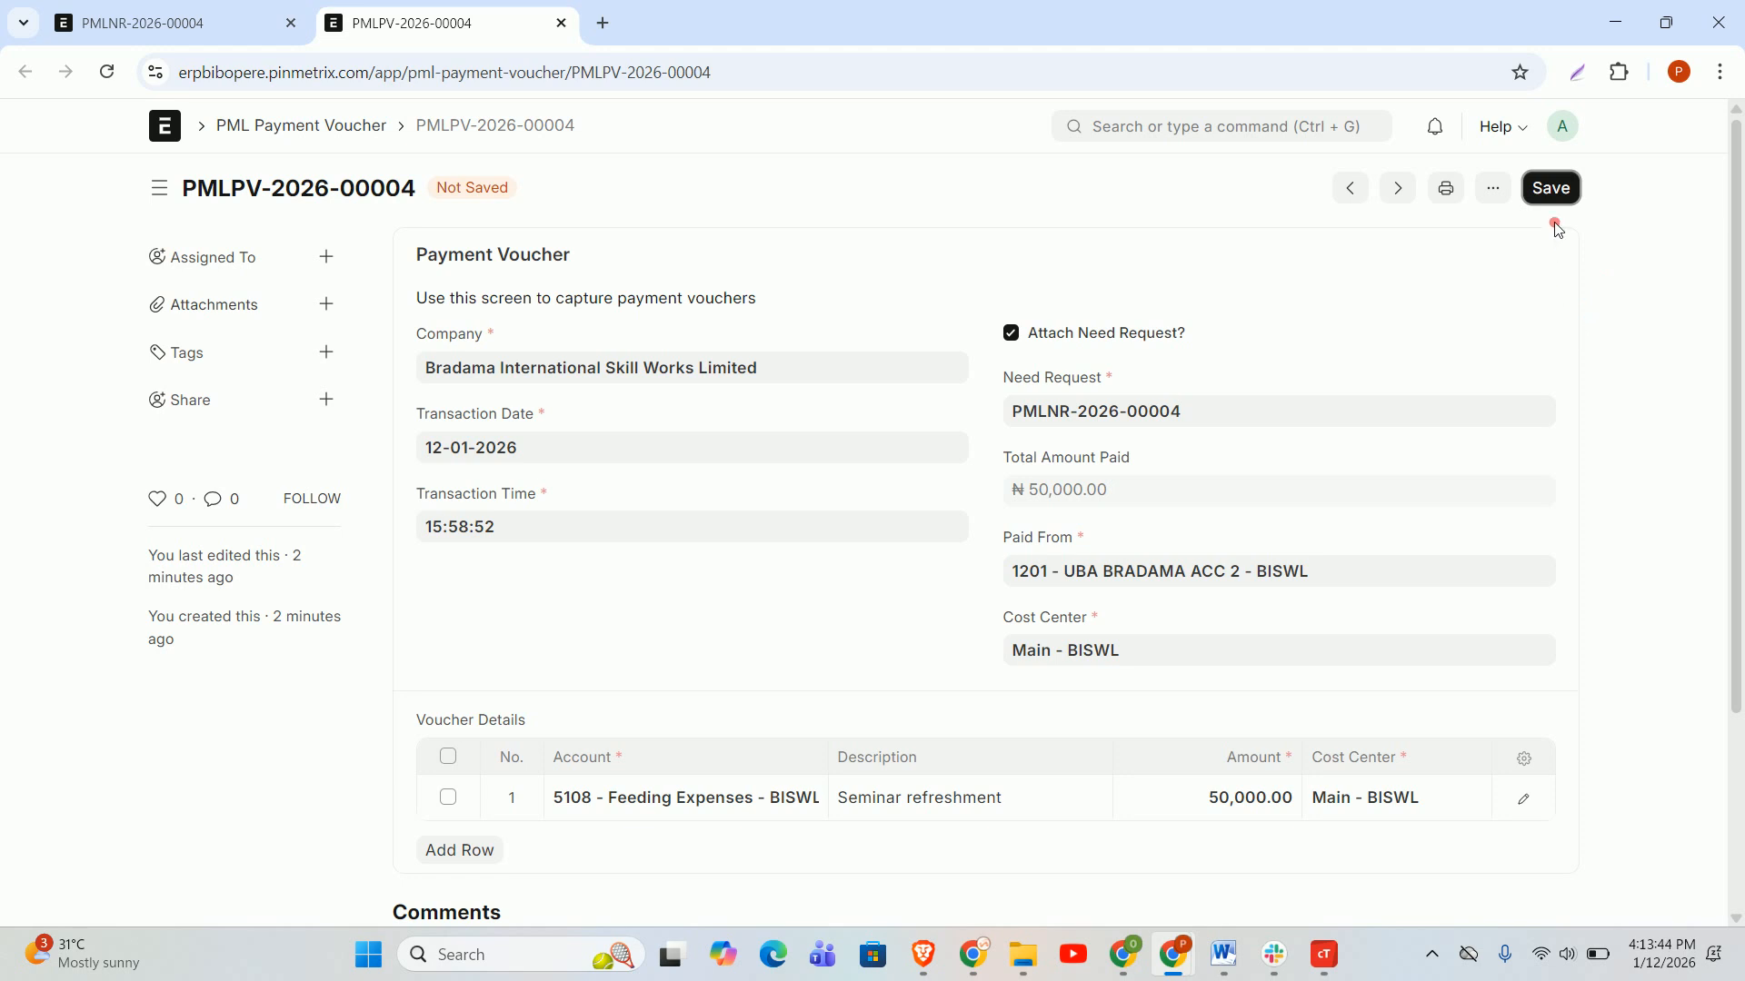
{"action": "left_click", "coordinate": [1565, 199]}
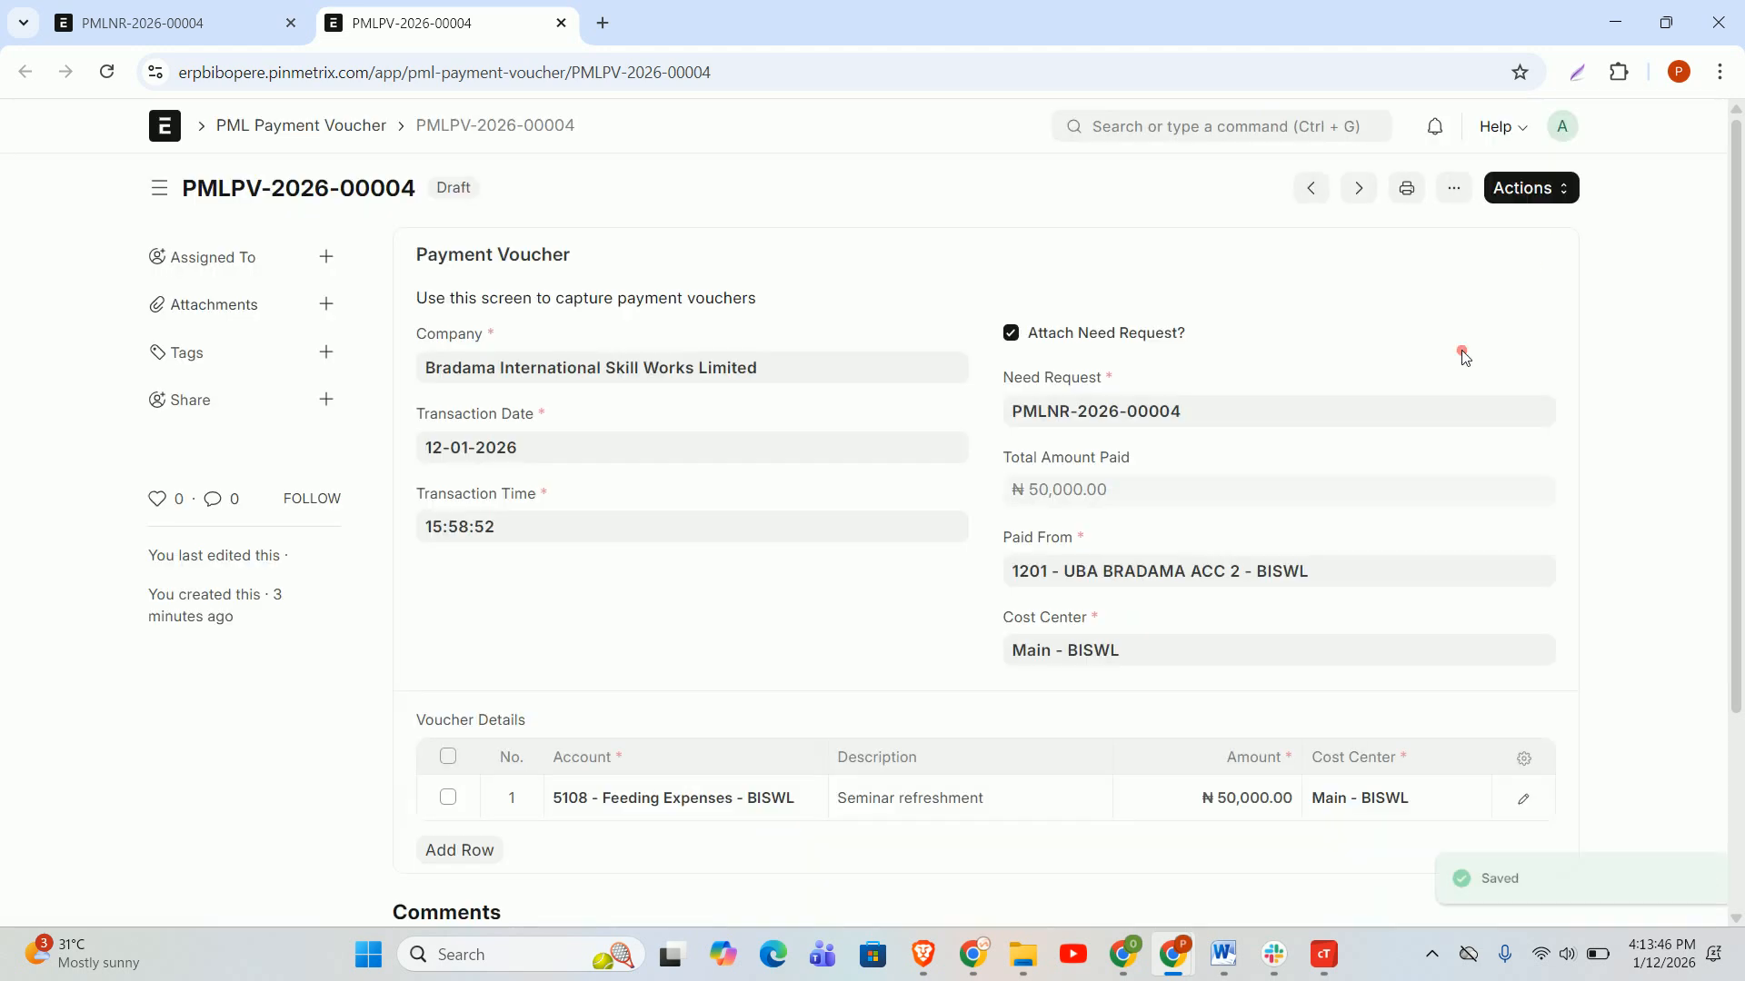
Check the 50,000 request's status in the reloaded PML Need Request list and compare it with the saved payment voucher.
{"action": "left_click", "coordinate": [164, 38]}
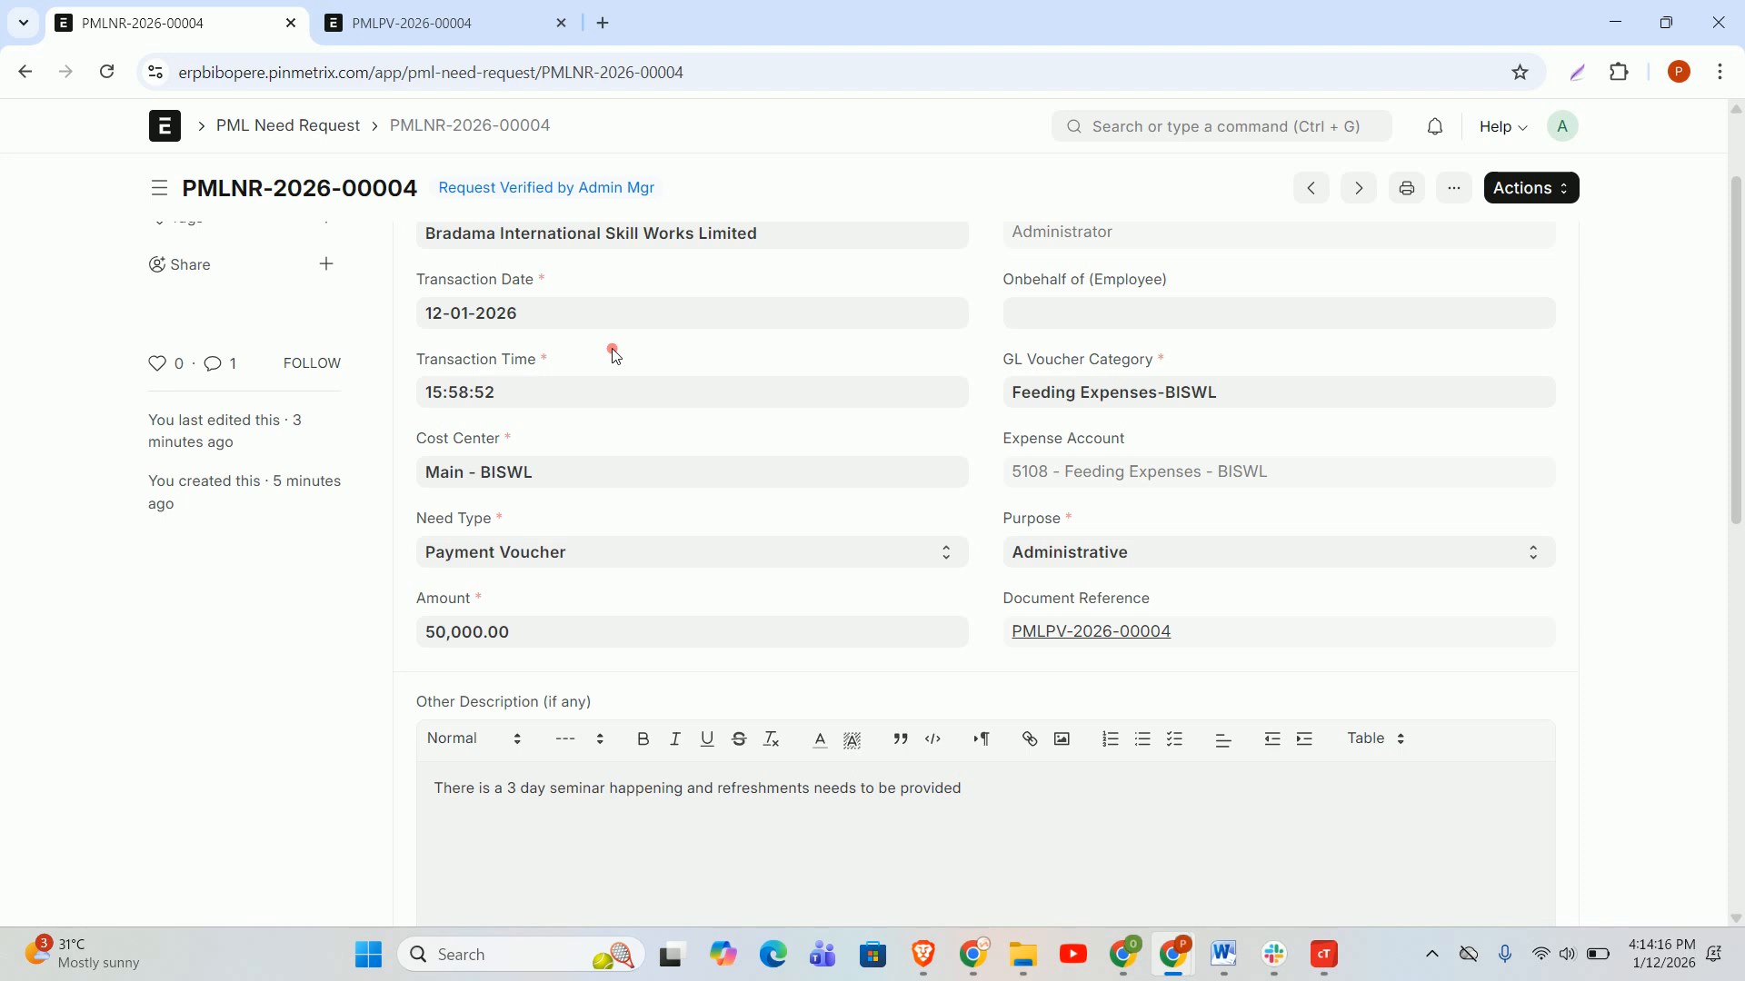
{"action": "left_click", "coordinate": [300, 123]}
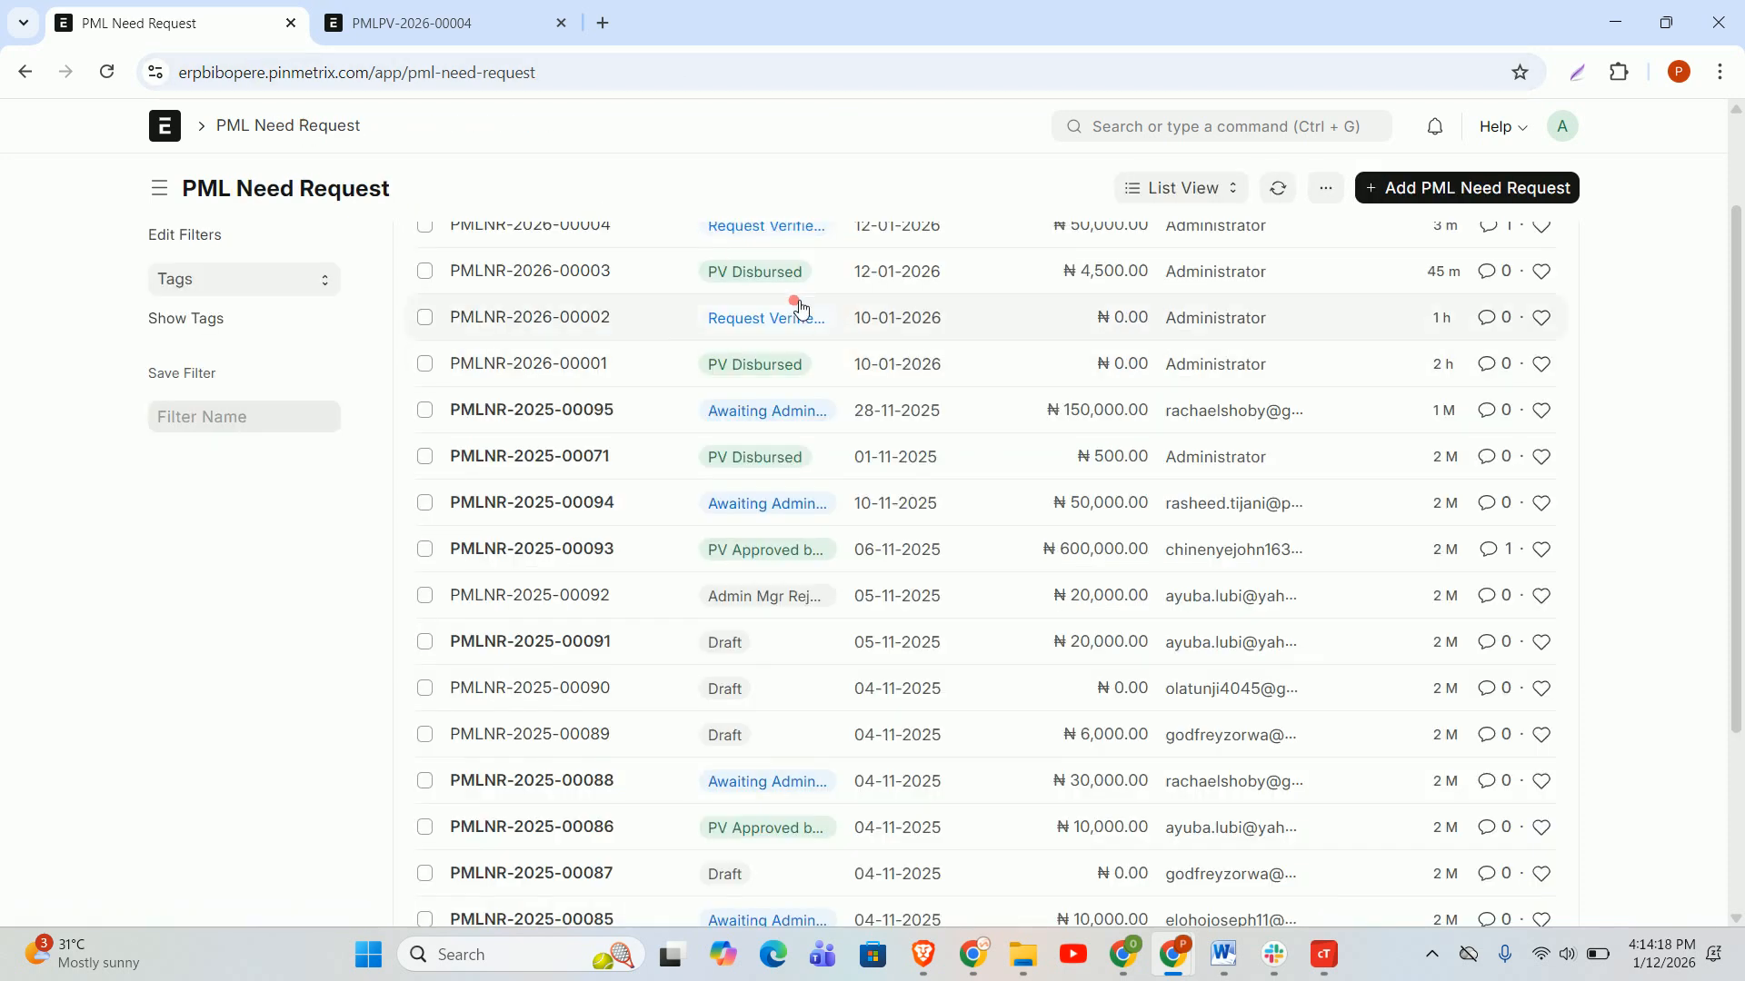
{"action": "scroll", "coordinate": [859, 389], "scroll_direction": "up", "scroll_amount": 2}
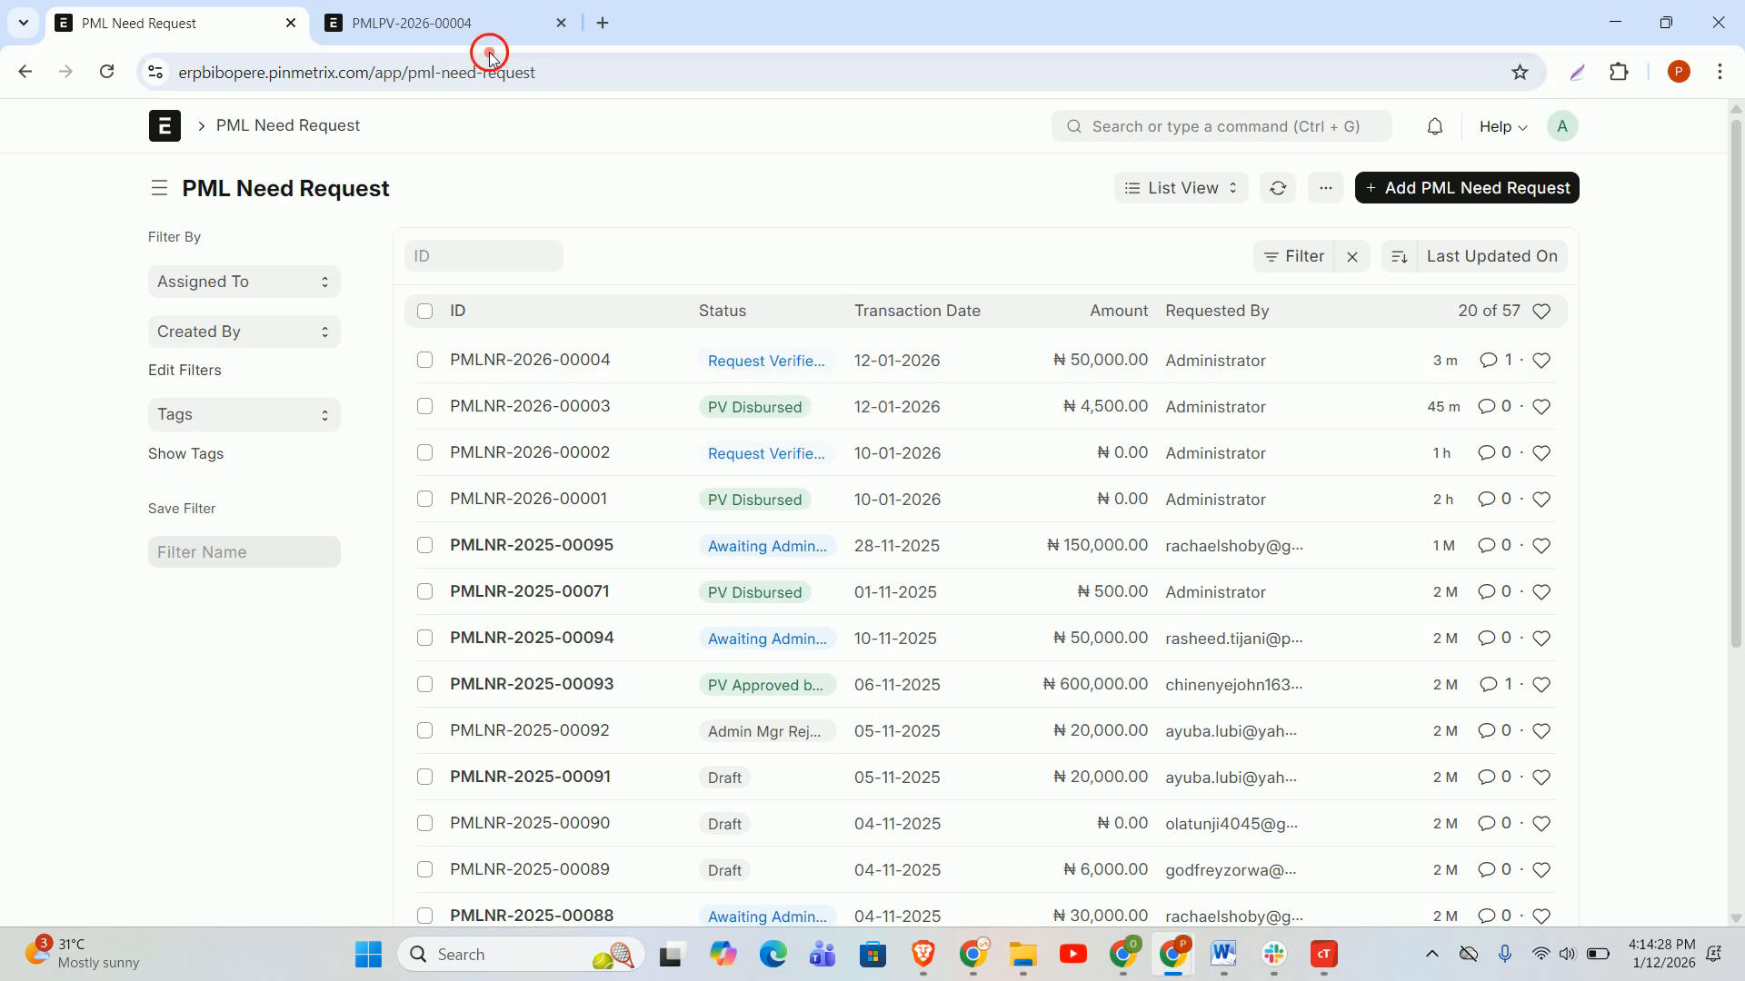
{"action": "left_click", "coordinate": [465, 22]}
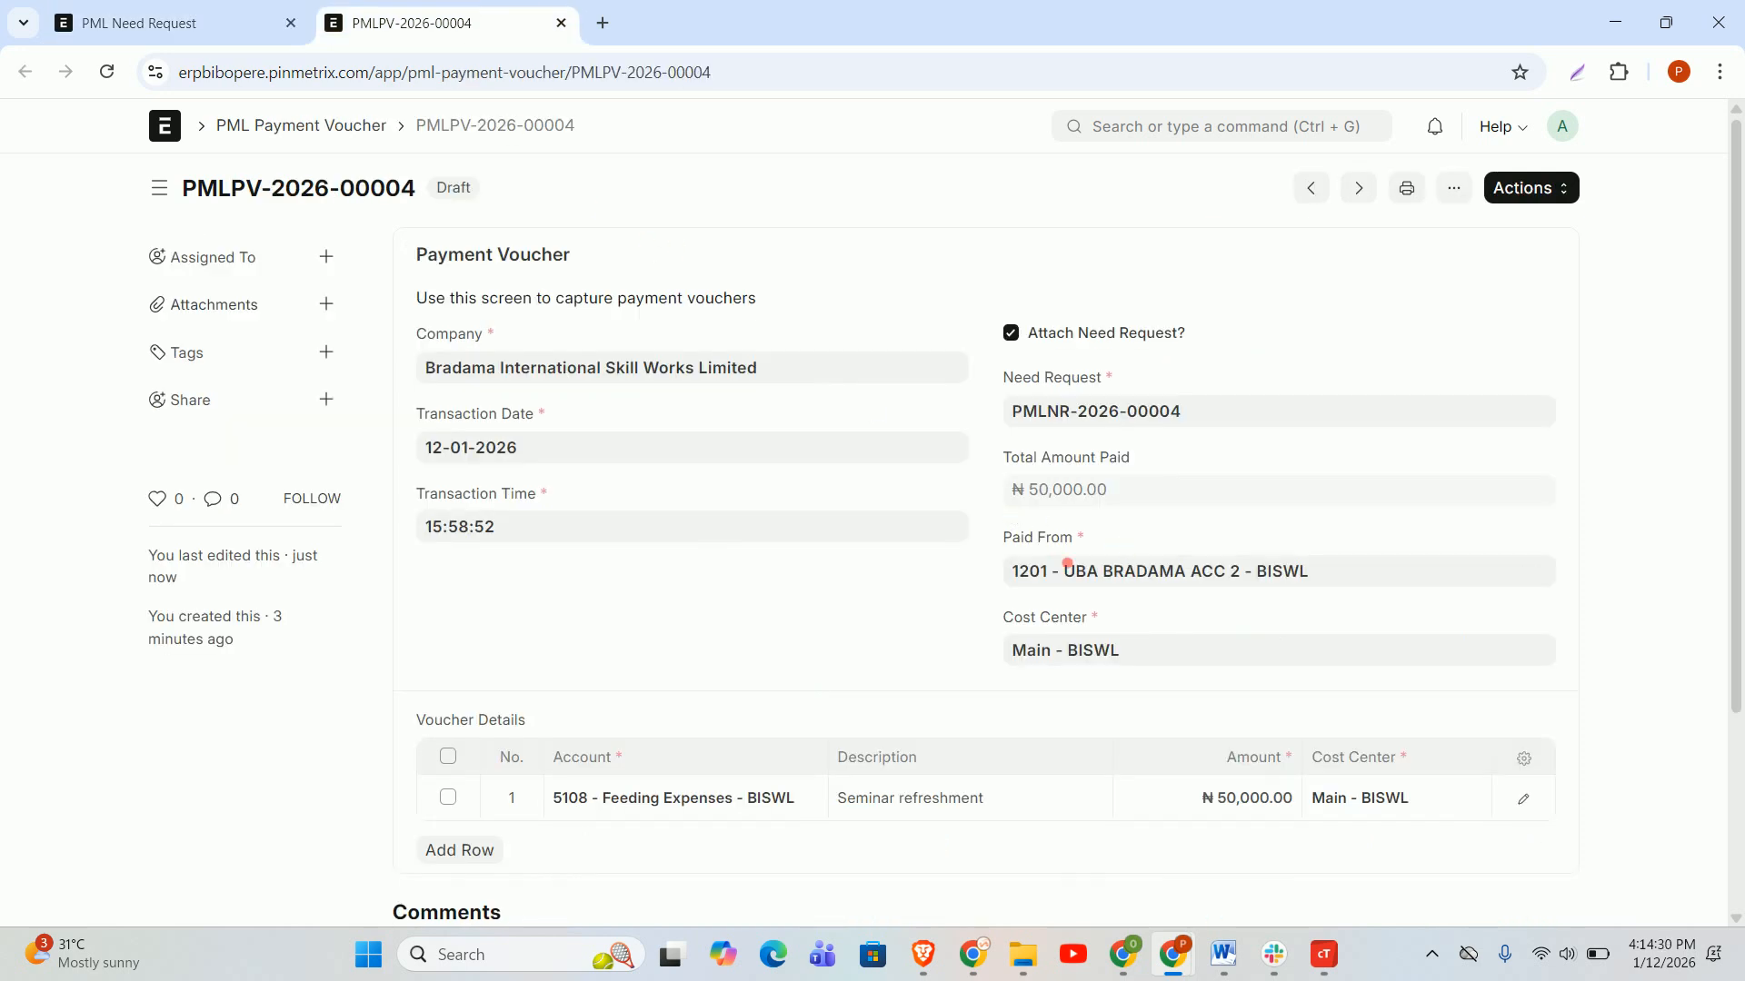
{"action": "scroll", "coordinate": [1086, 590], "scroll_direction": "down", "scroll_amount": 3}
{"action": "scroll", "coordinate": [1043, 480], "scroll_direction": "up", "scroll_amount": 3}
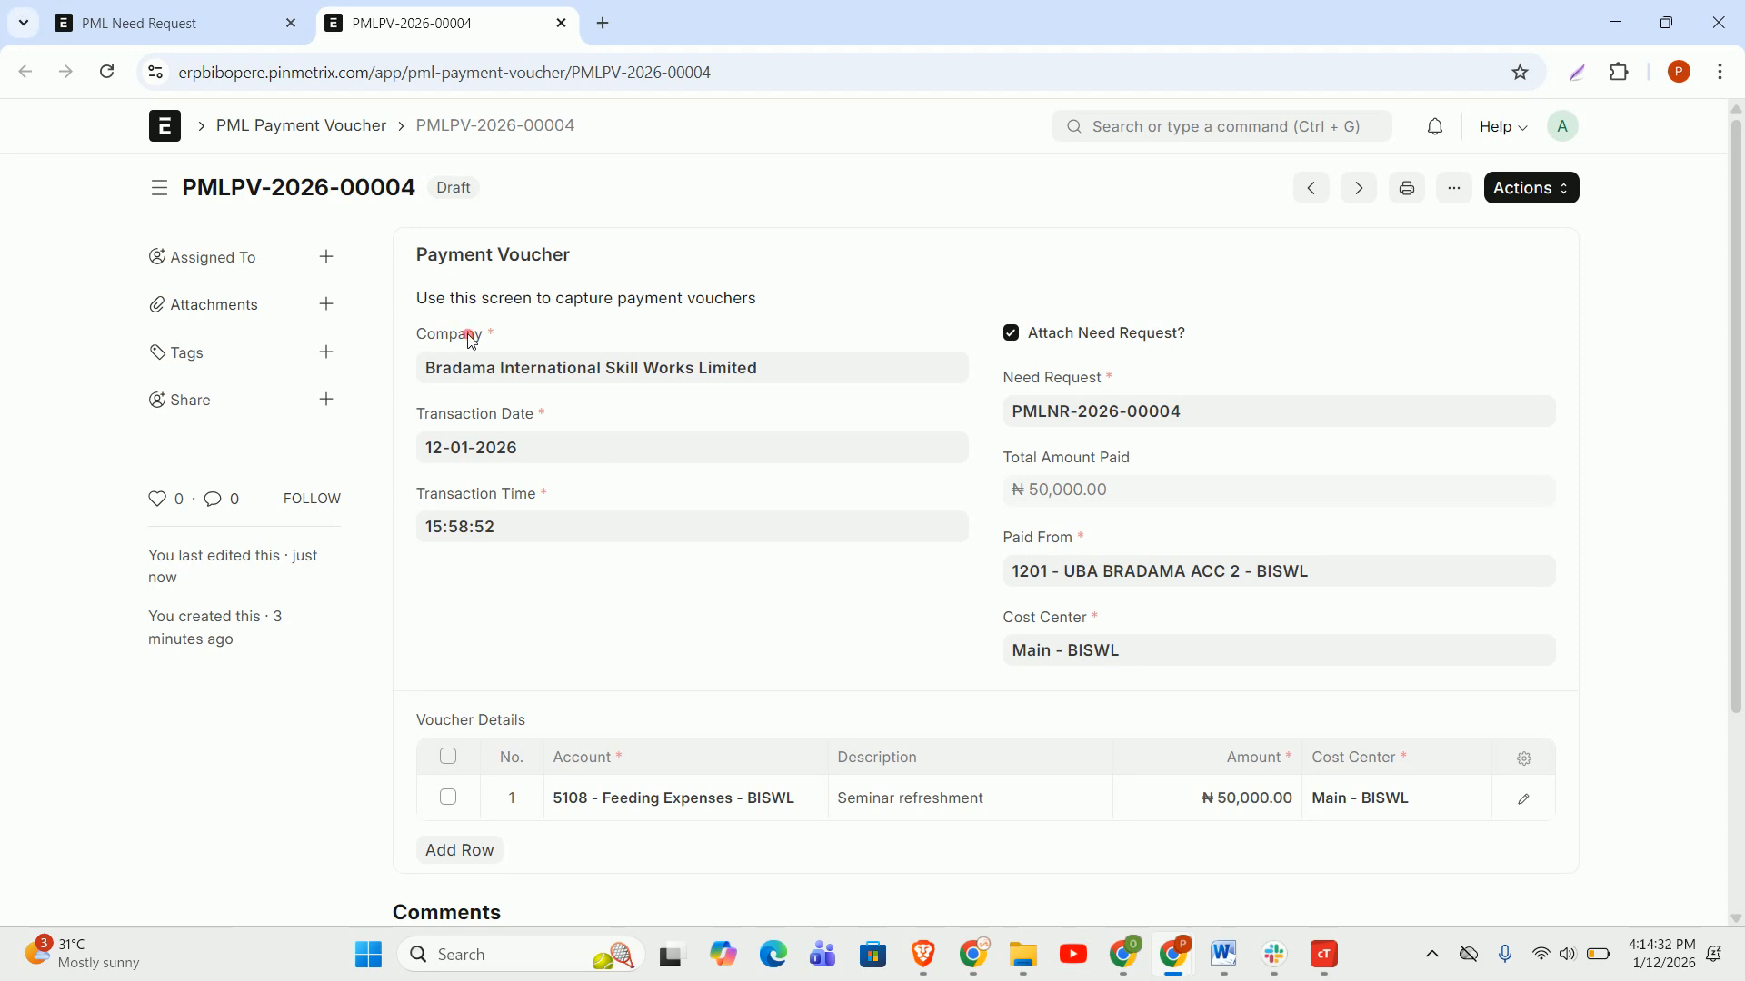
{"action": "left_click", "coordinate": [173, 23]}
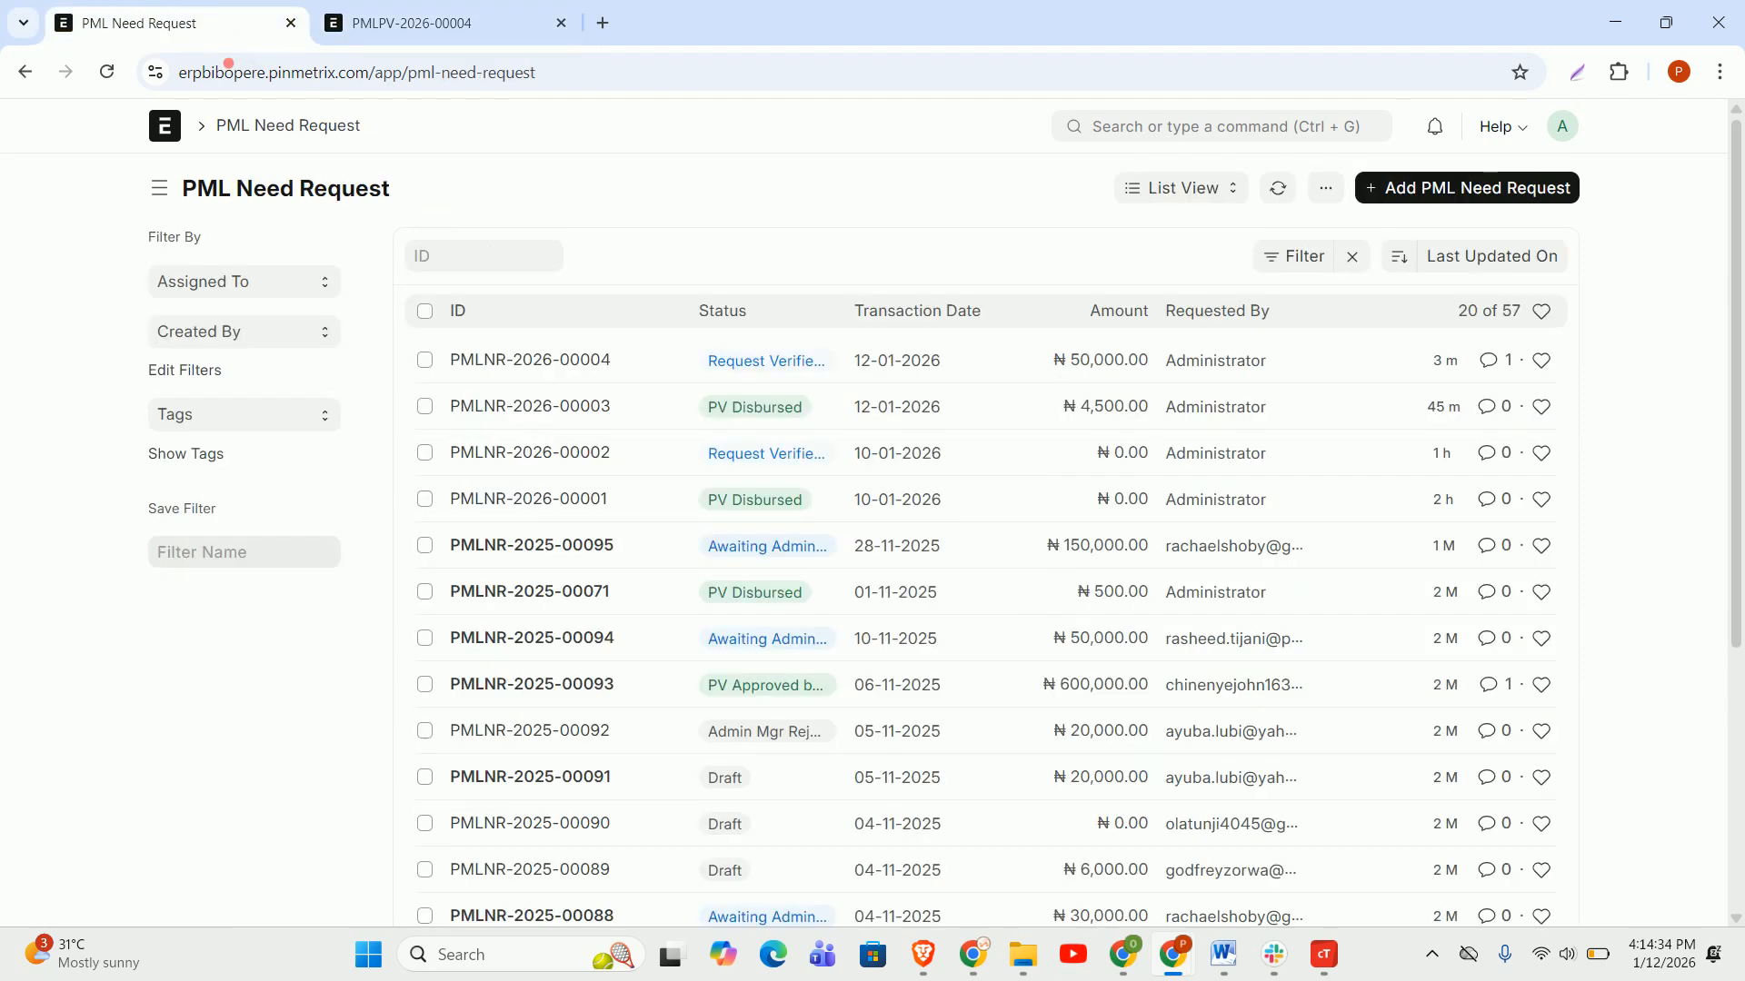
{"action": "left_click", "coordinate": [104, 73]}
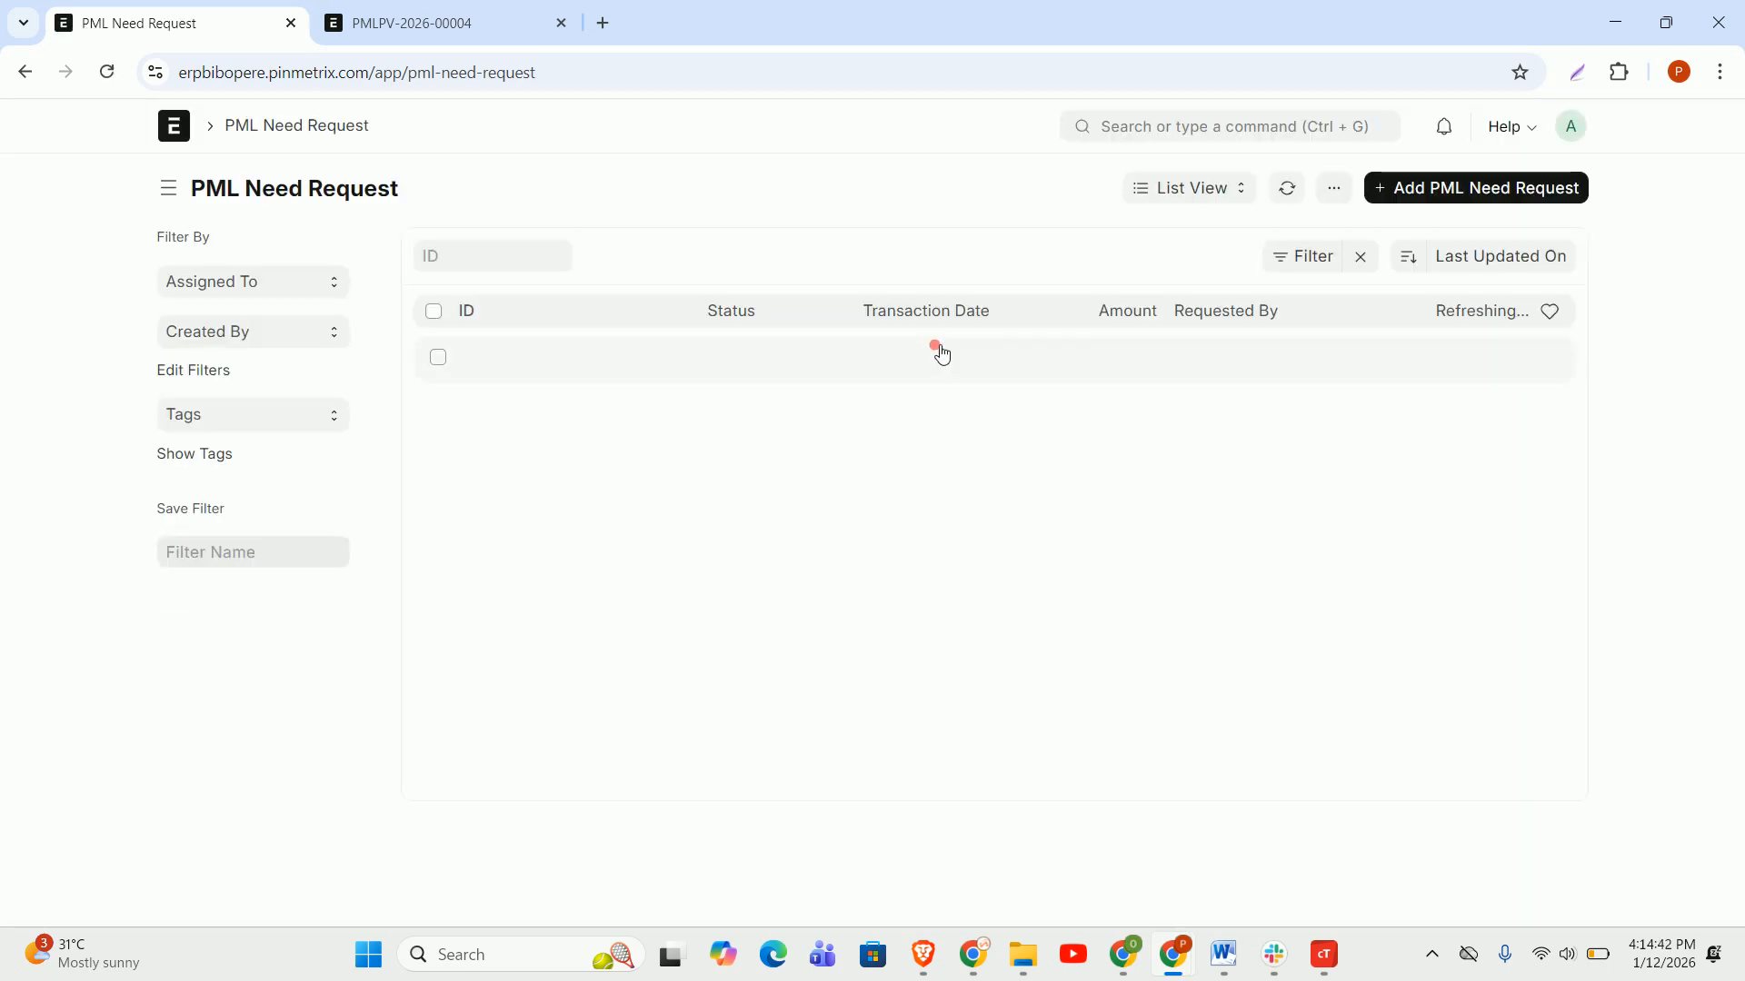
{"action": "key", "text": "ctrl+Tab"}
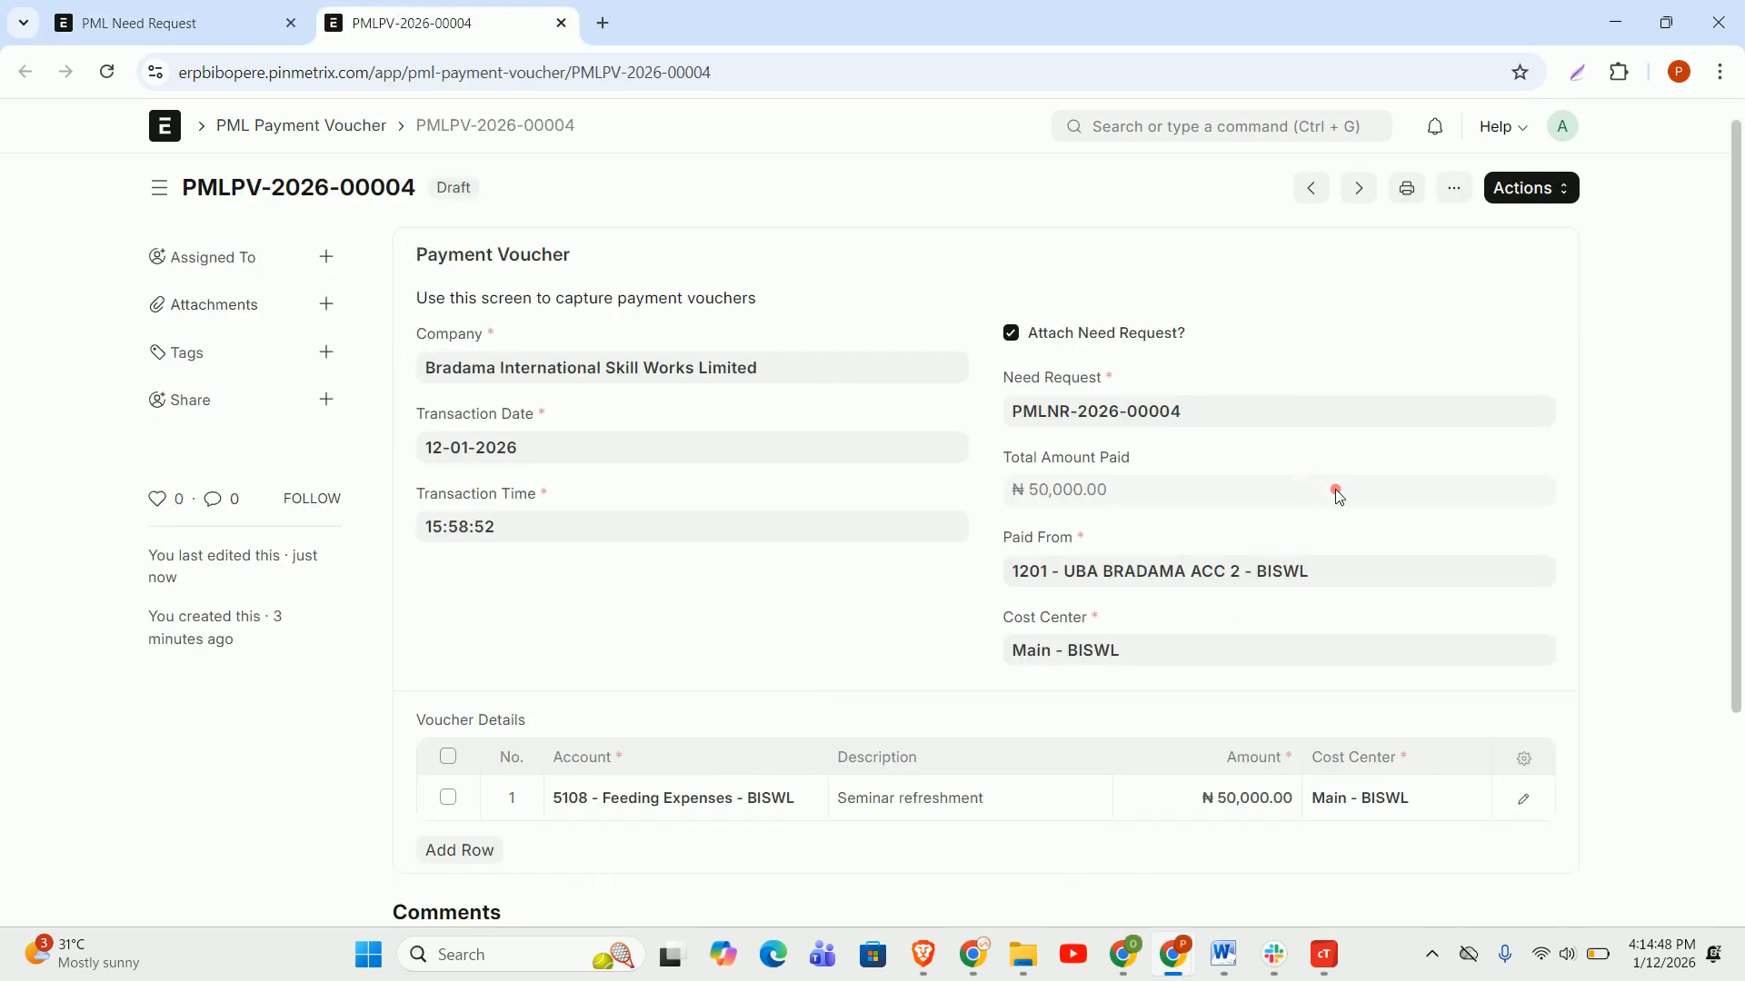
Approve the payment voucher as FC, glance at the need request list, and dismiss the resulting message.
{"action": "left_click", "coordinate": [1527, 193]}
{"action": "left_click", "coordinate": [1411, 233]}
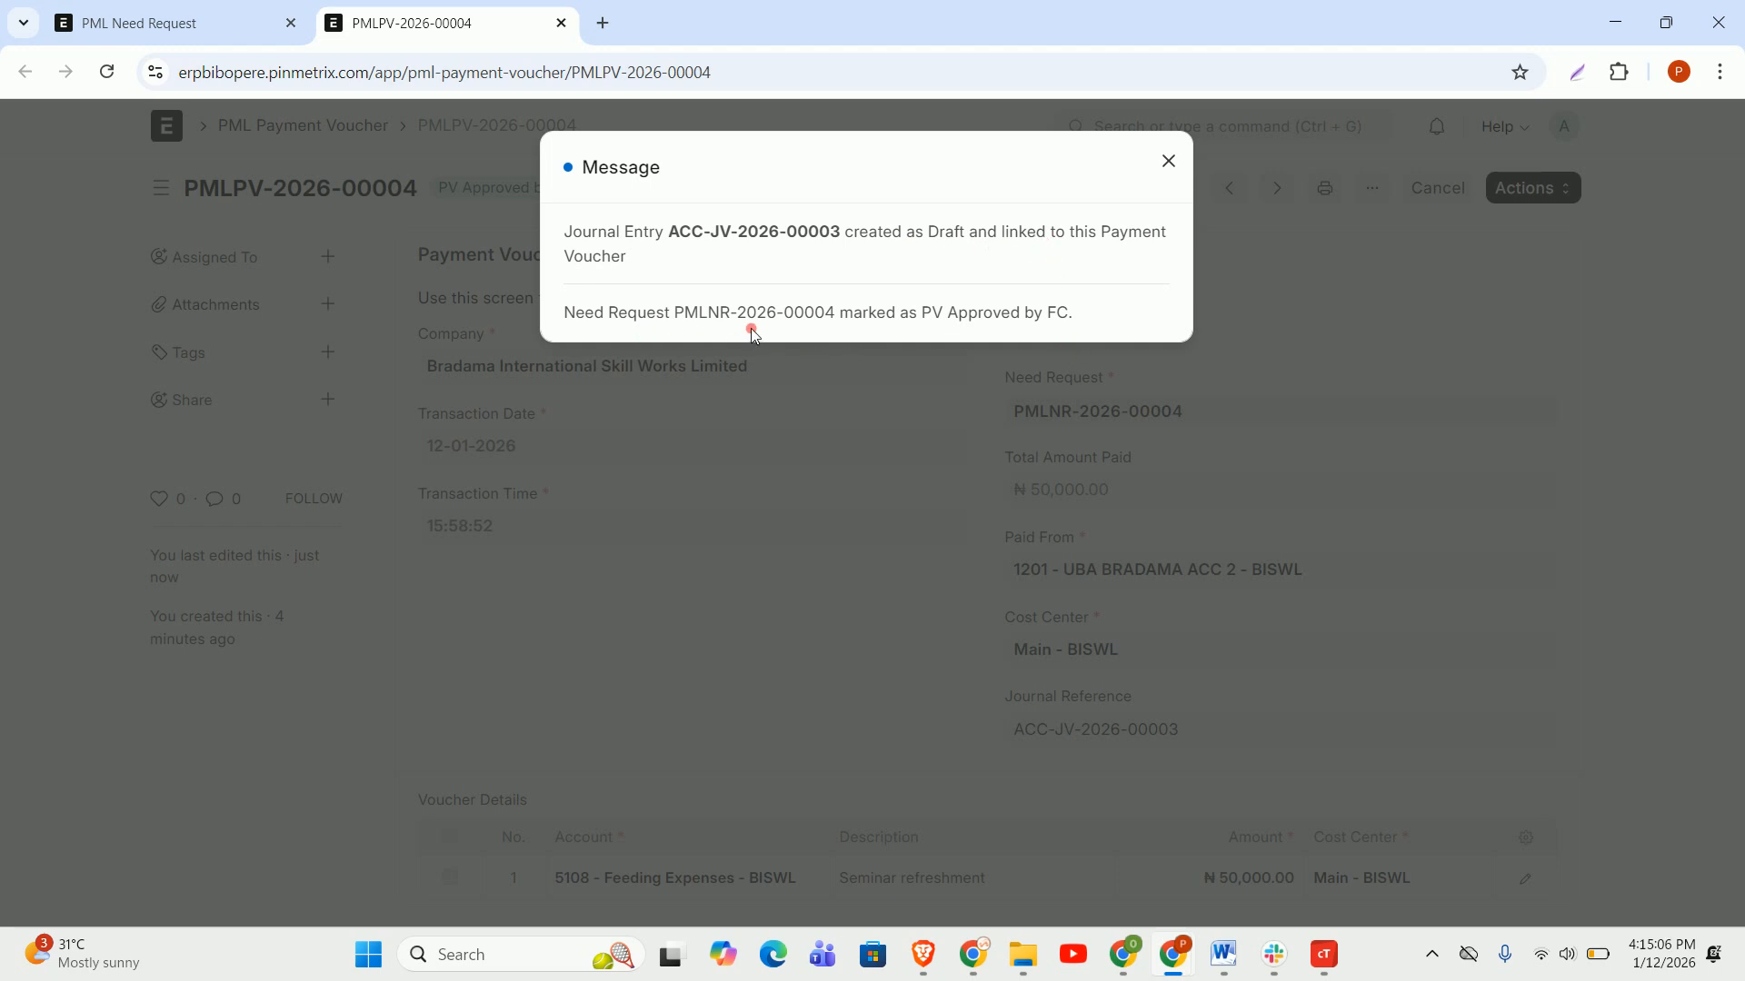
{"action": "left_click", "coordinate": [141, 23]}
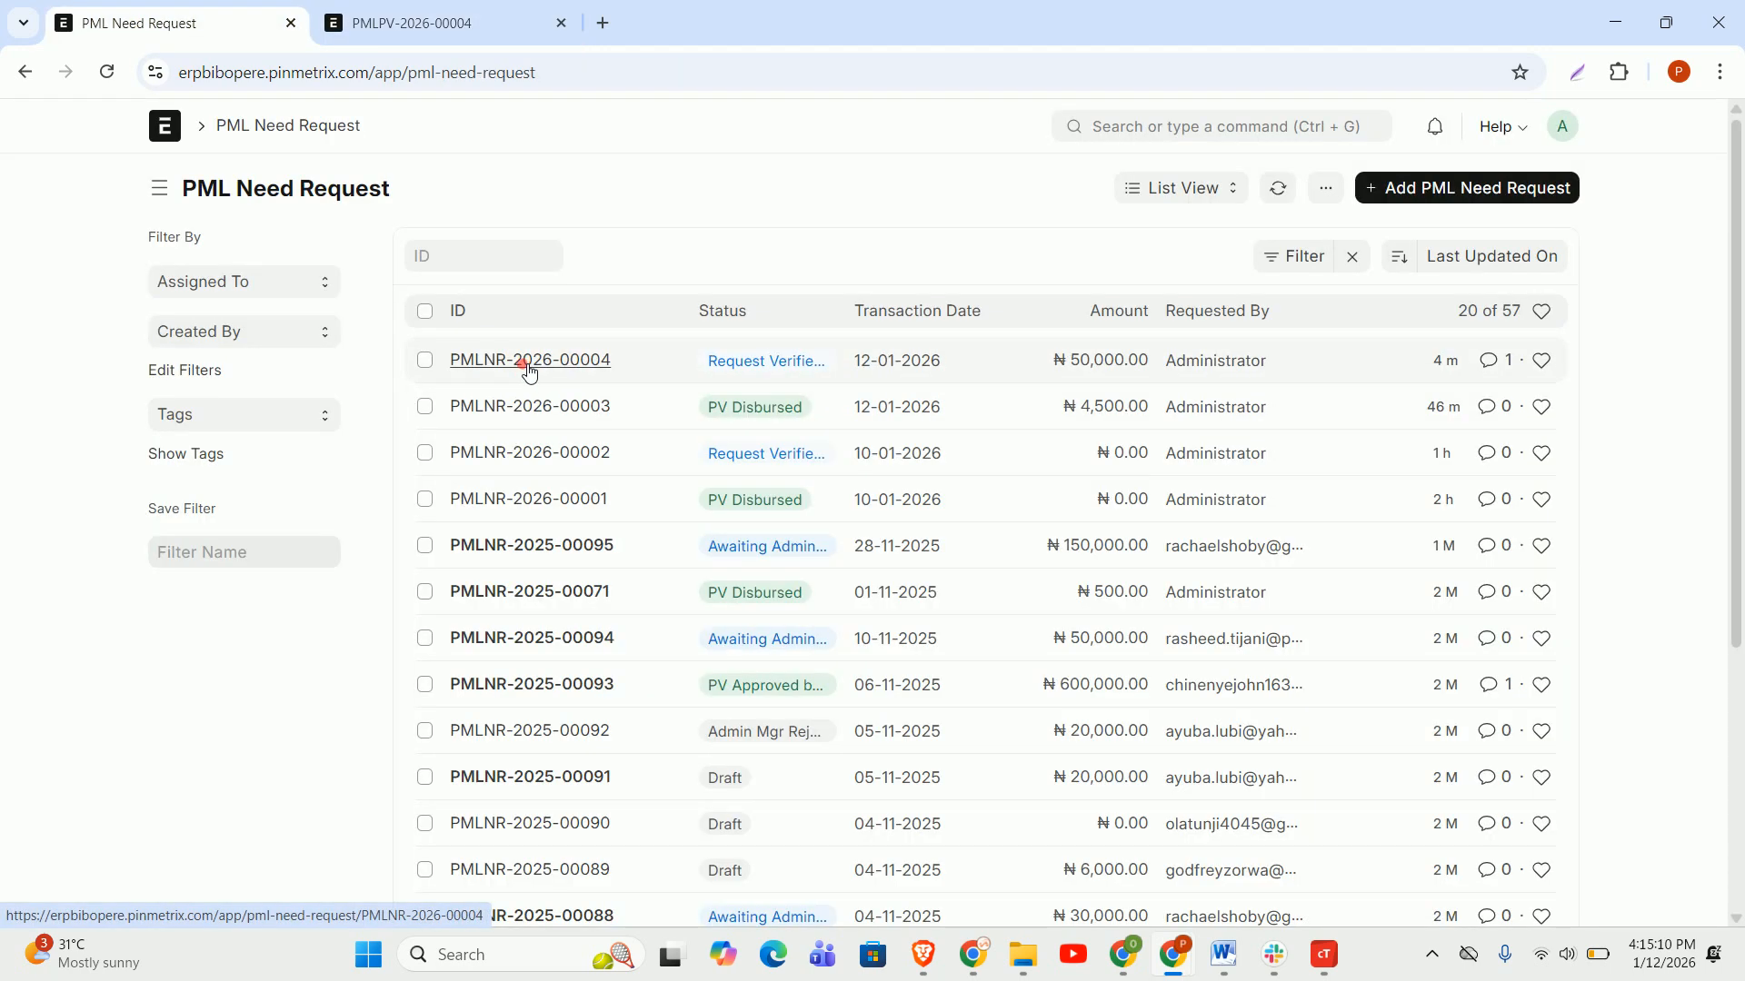
{"action": "left_click", "coordinate": [371, 12]}
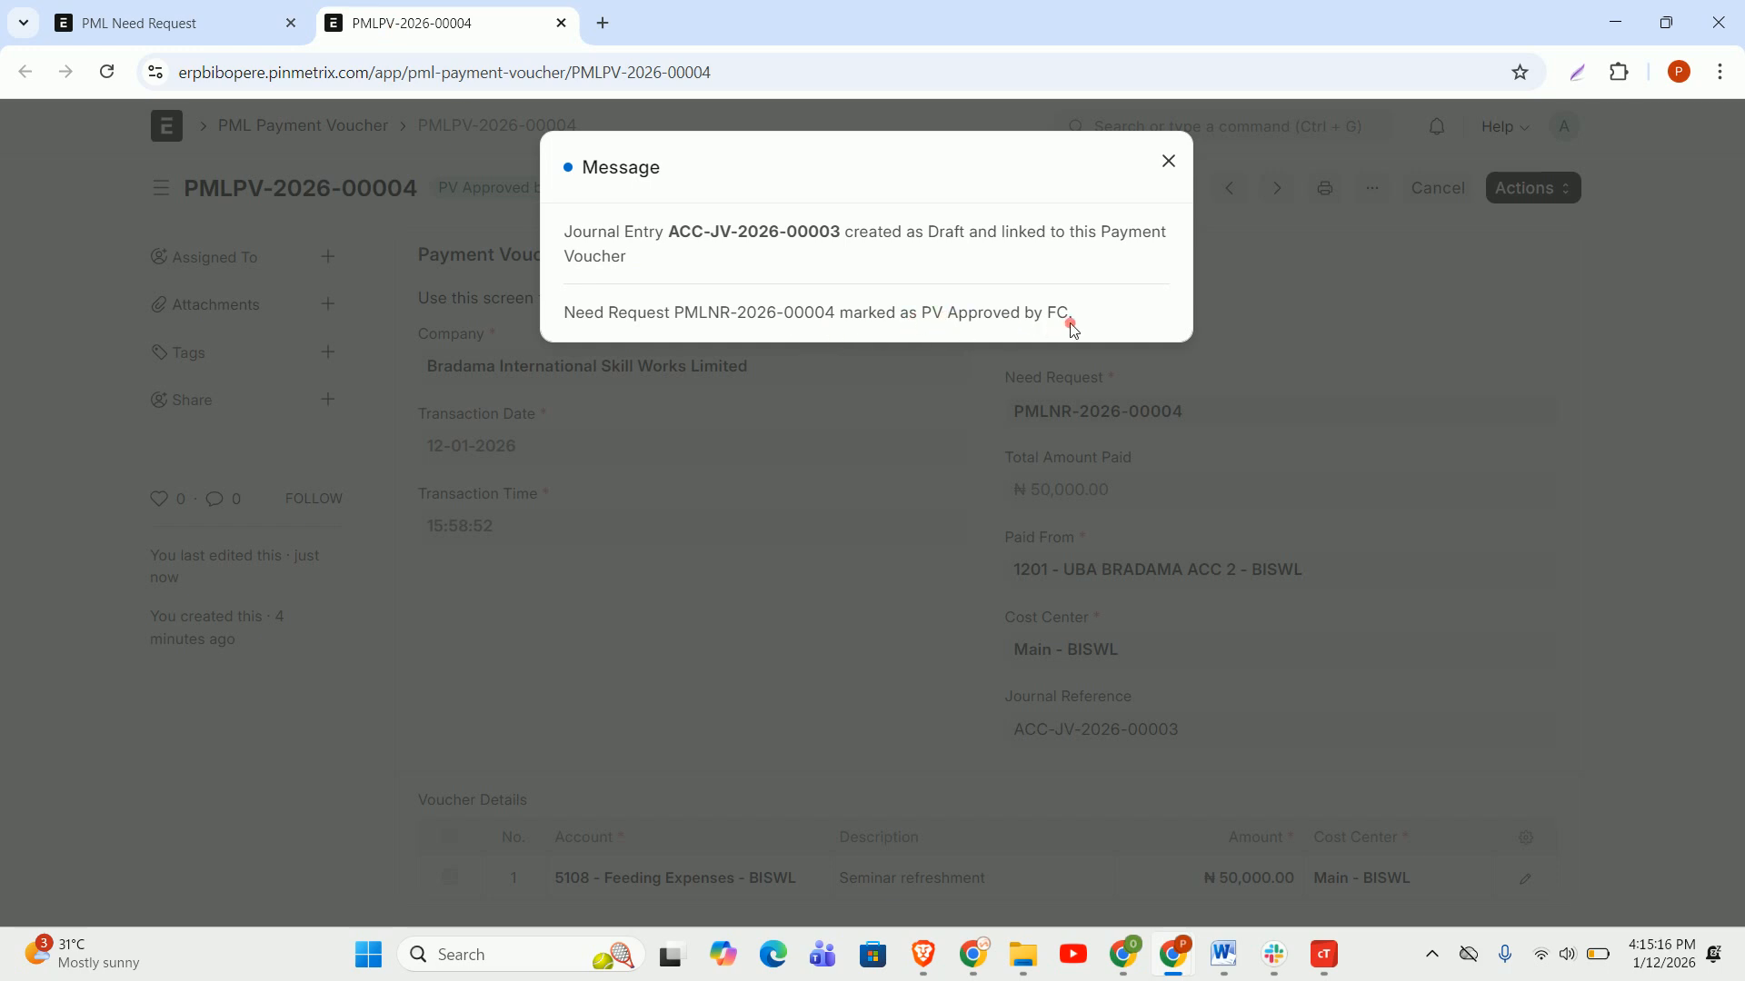
{"action": "left_click", "coordinate": [1168, 163]}
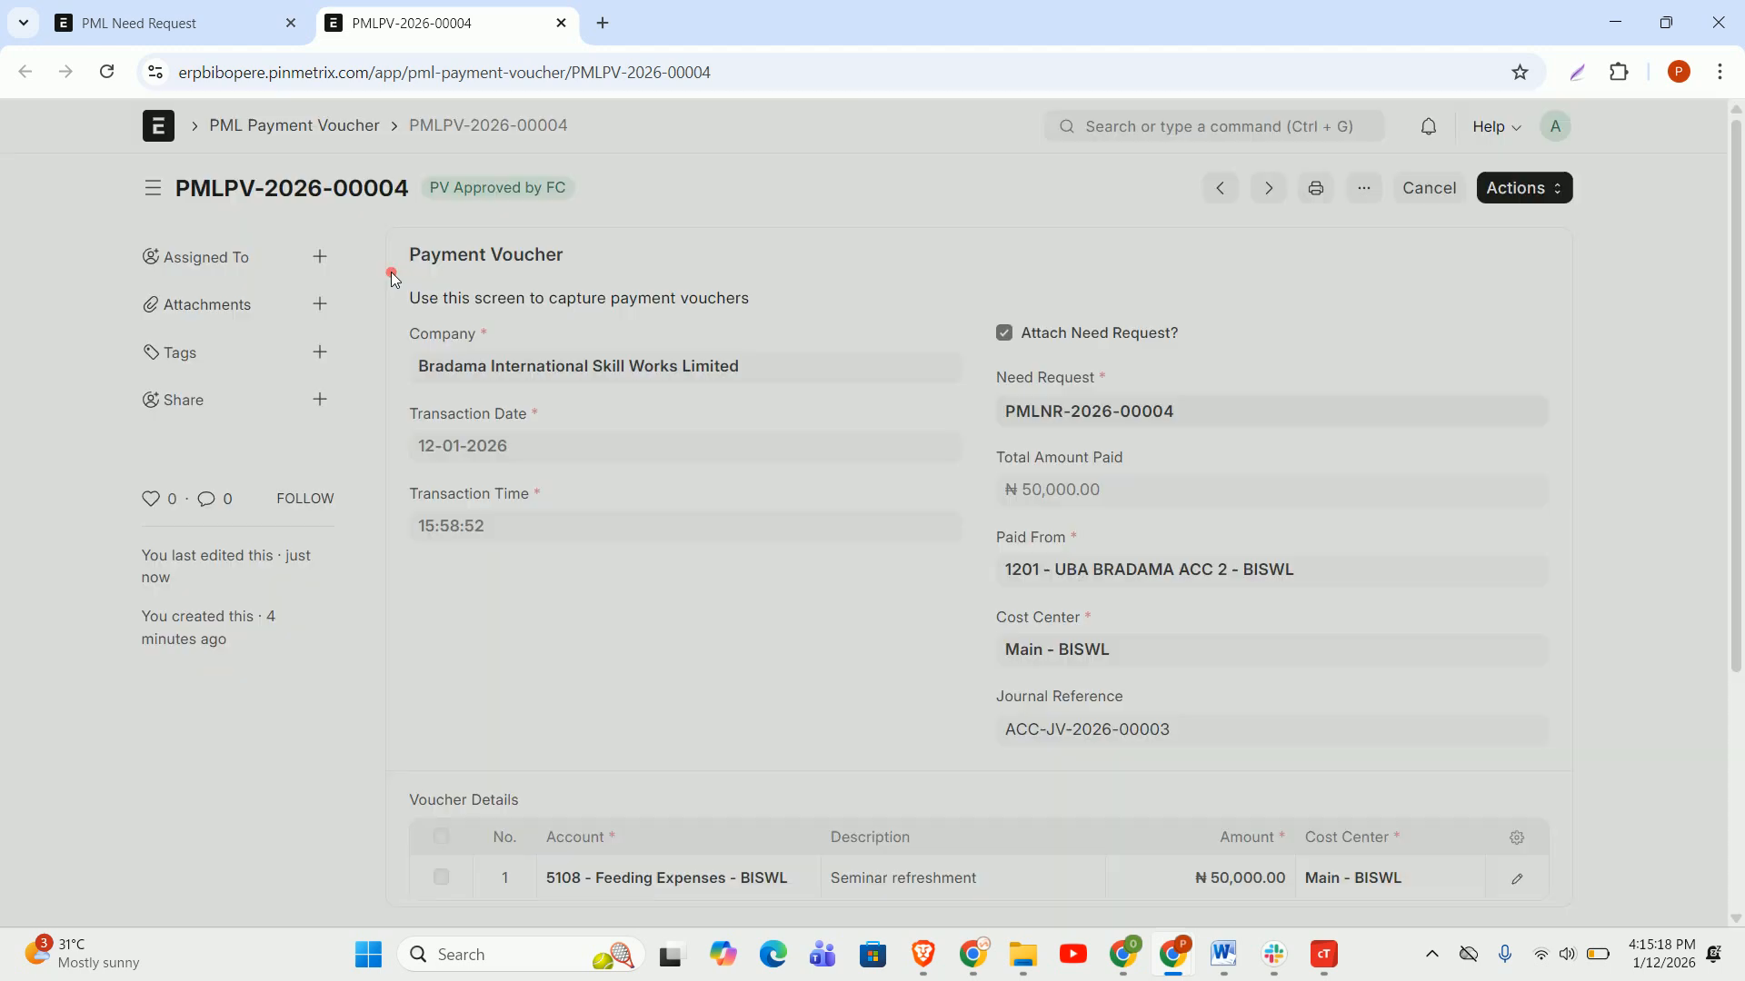
Reload the need request list to check the request's status, and review the voucher's activity and available workflow actions.
{"action": "left_click", "coordinate": [222, 26]}
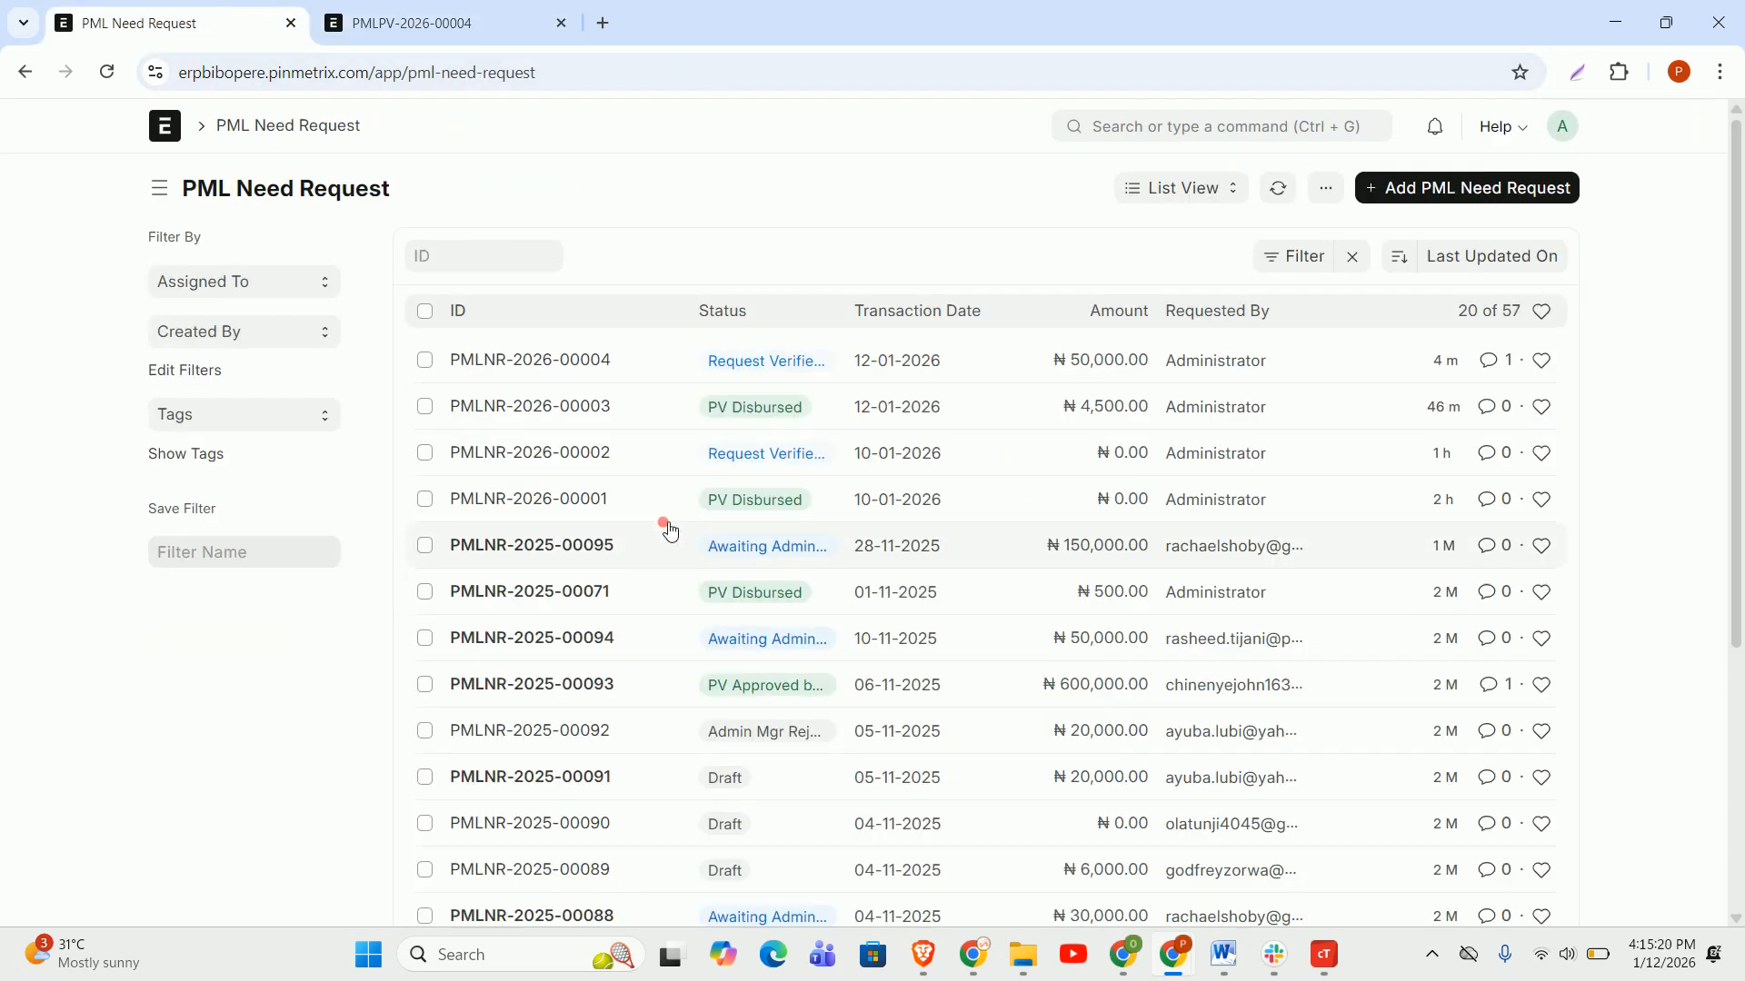
{"action": "left_click", "coordinate": [106, 71]}
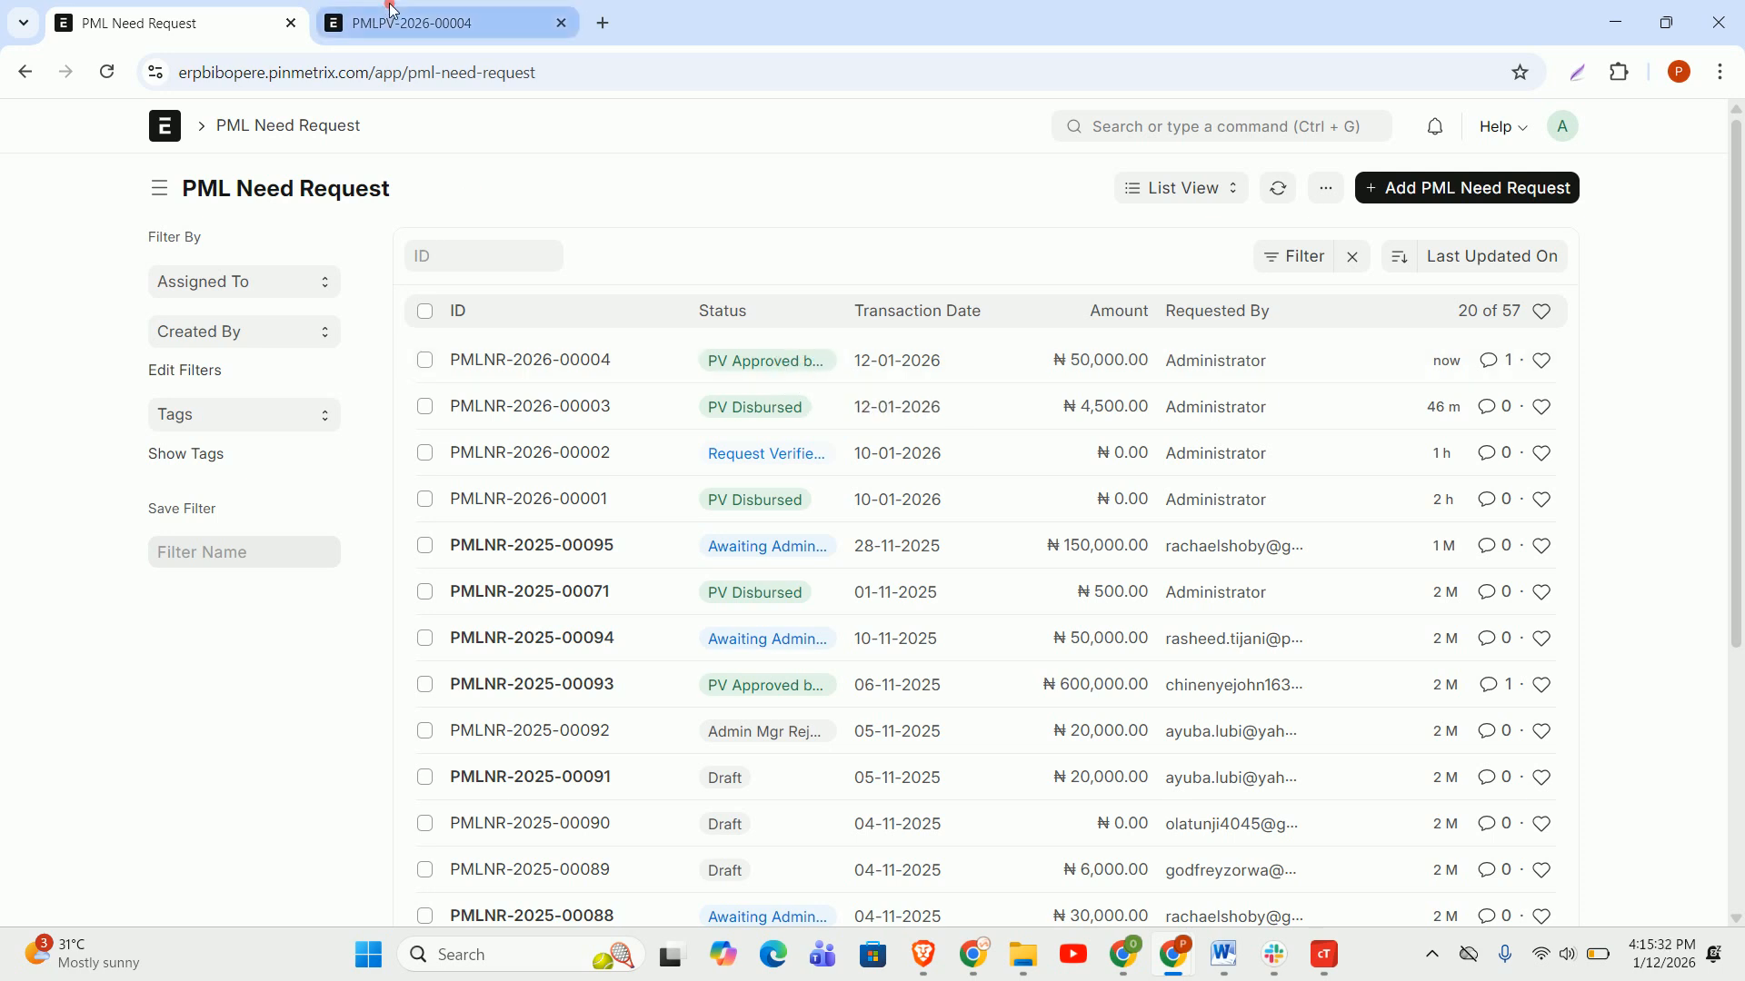
{"action": "left_click", "coordinate": [413, 22]}
{"action": "scroll", "coordinate": [1094, 615], "scroll_direction": "down", "scroll_amount": 4}
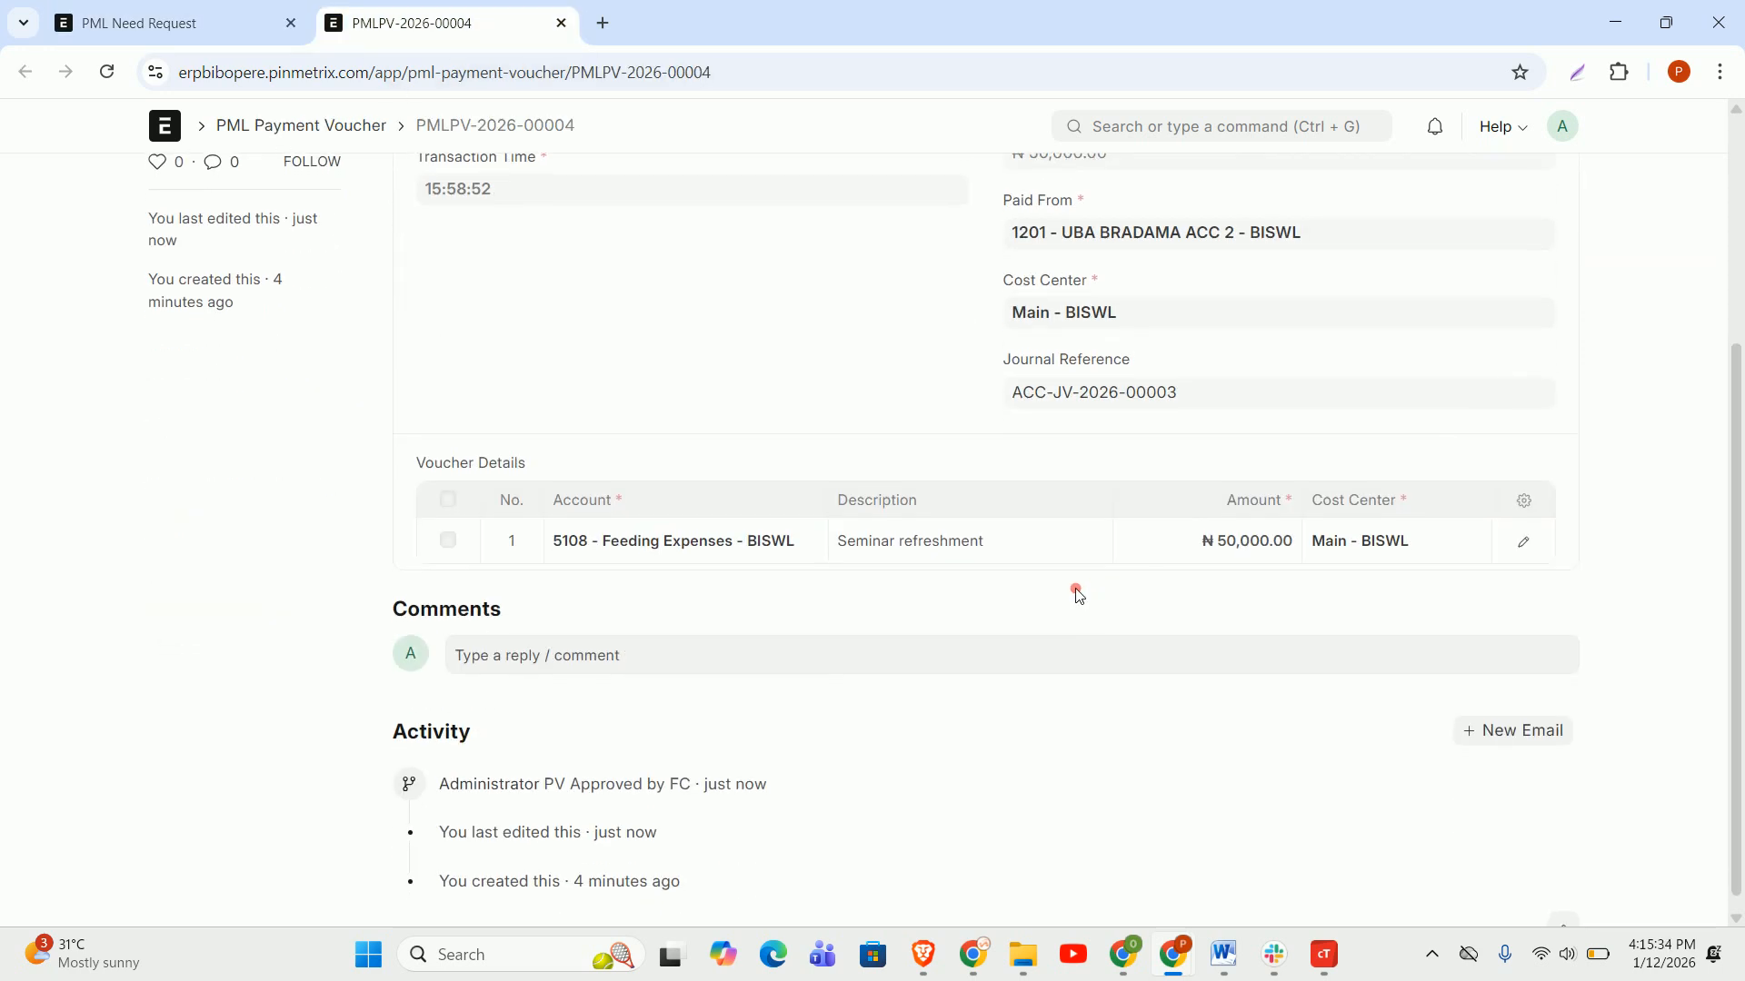
{"action": "scroll", "coordinate": [1079, 591], "scroll_direction": "up", "scroll_amount": 4}
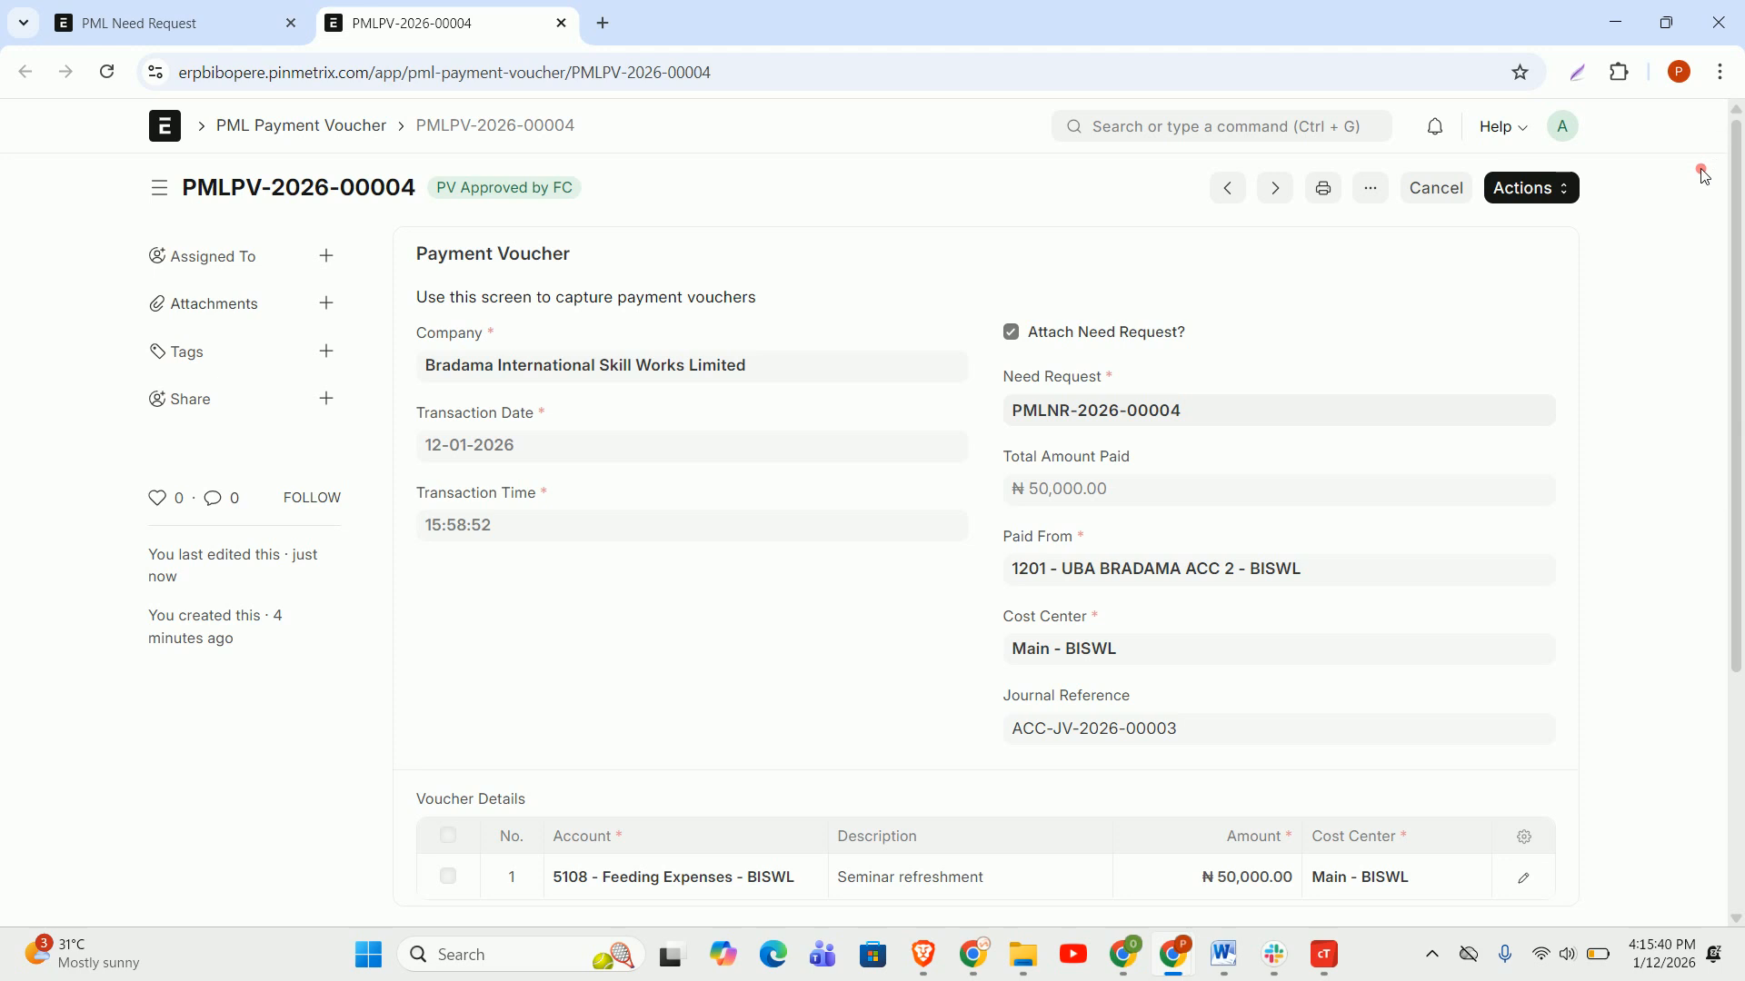
{"action": "left_click", "coordinate": [1561, 187]}
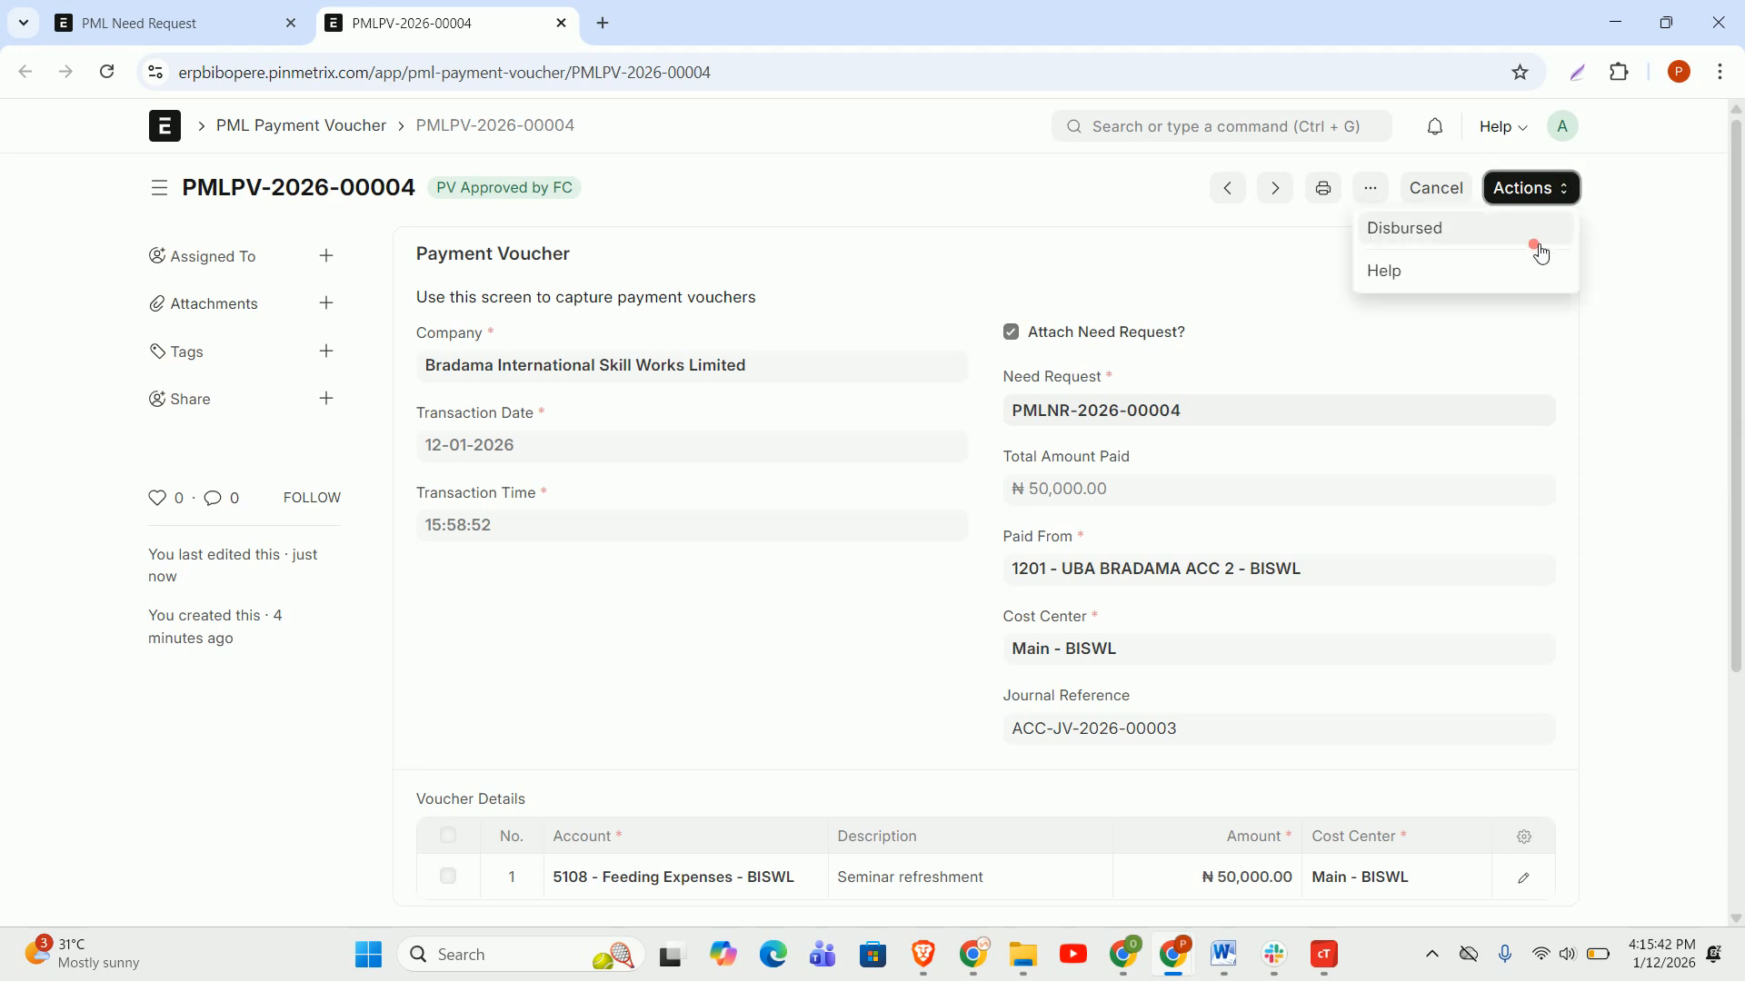
{"action": "left_click", "coordinate": [973, 215]}
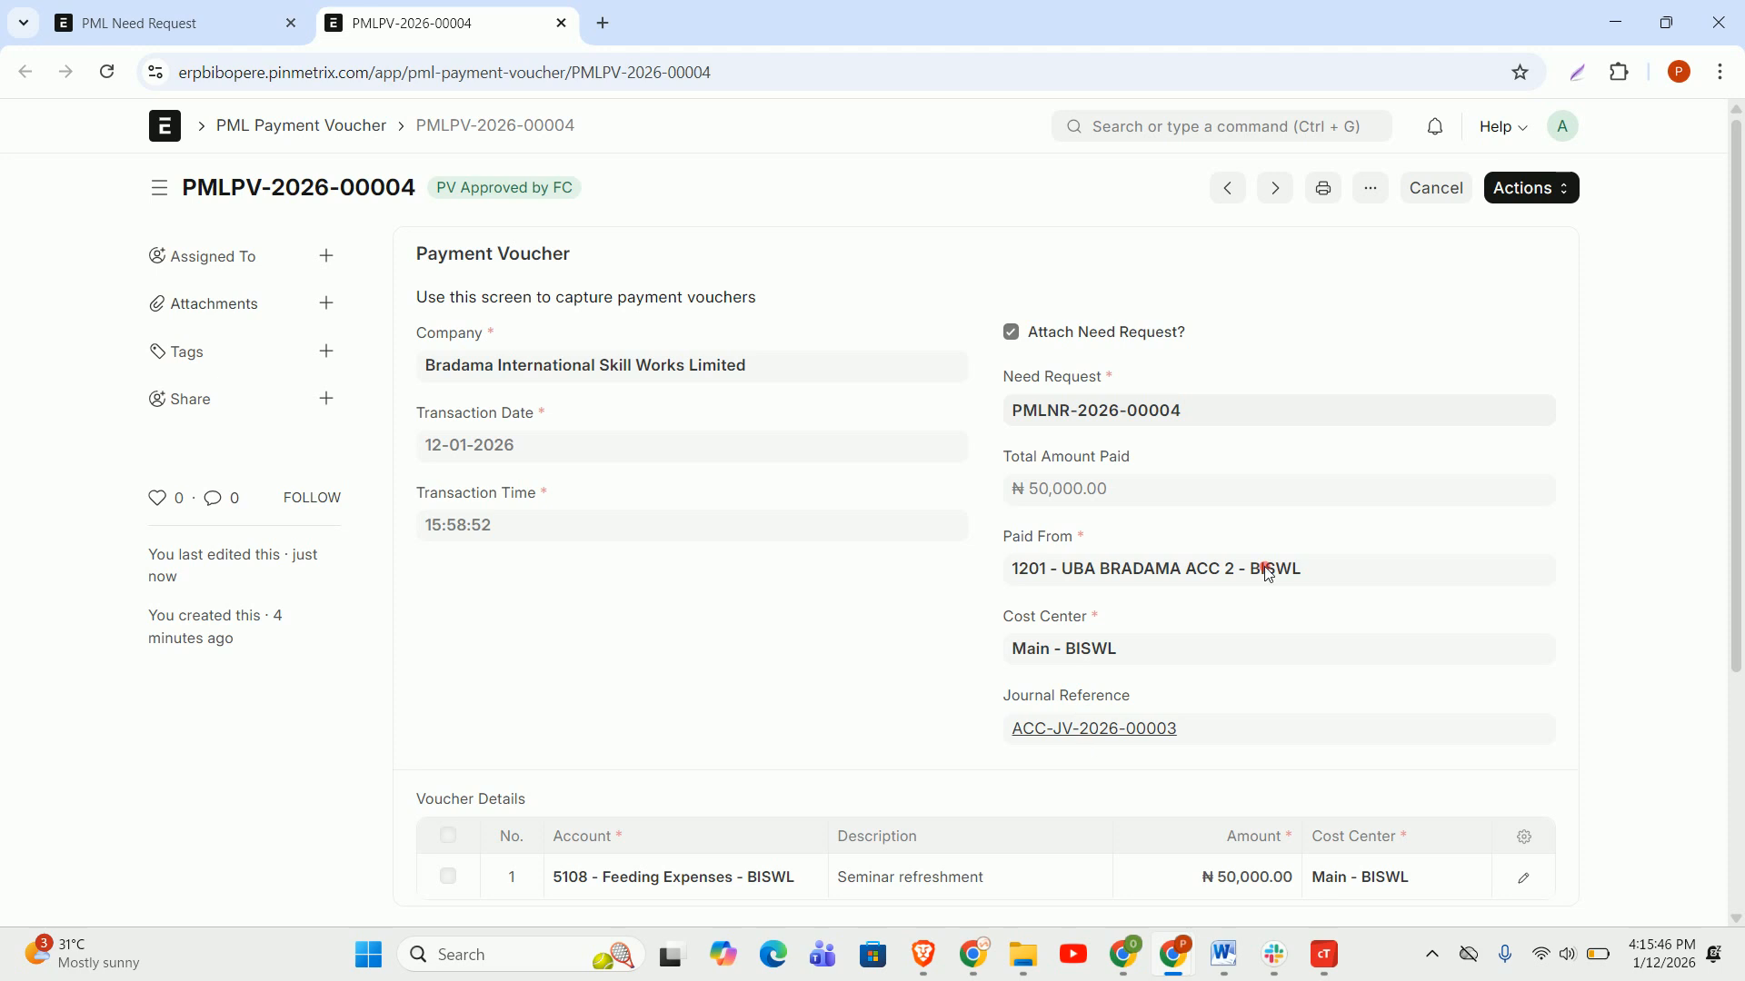
Open the journal entry linked as the voucher's journal reference in a new browser tab.
{"action": "right_click", "coordinate": [1047, 733]}
{"action": "left_click", "coordinate": [1209, 433]}
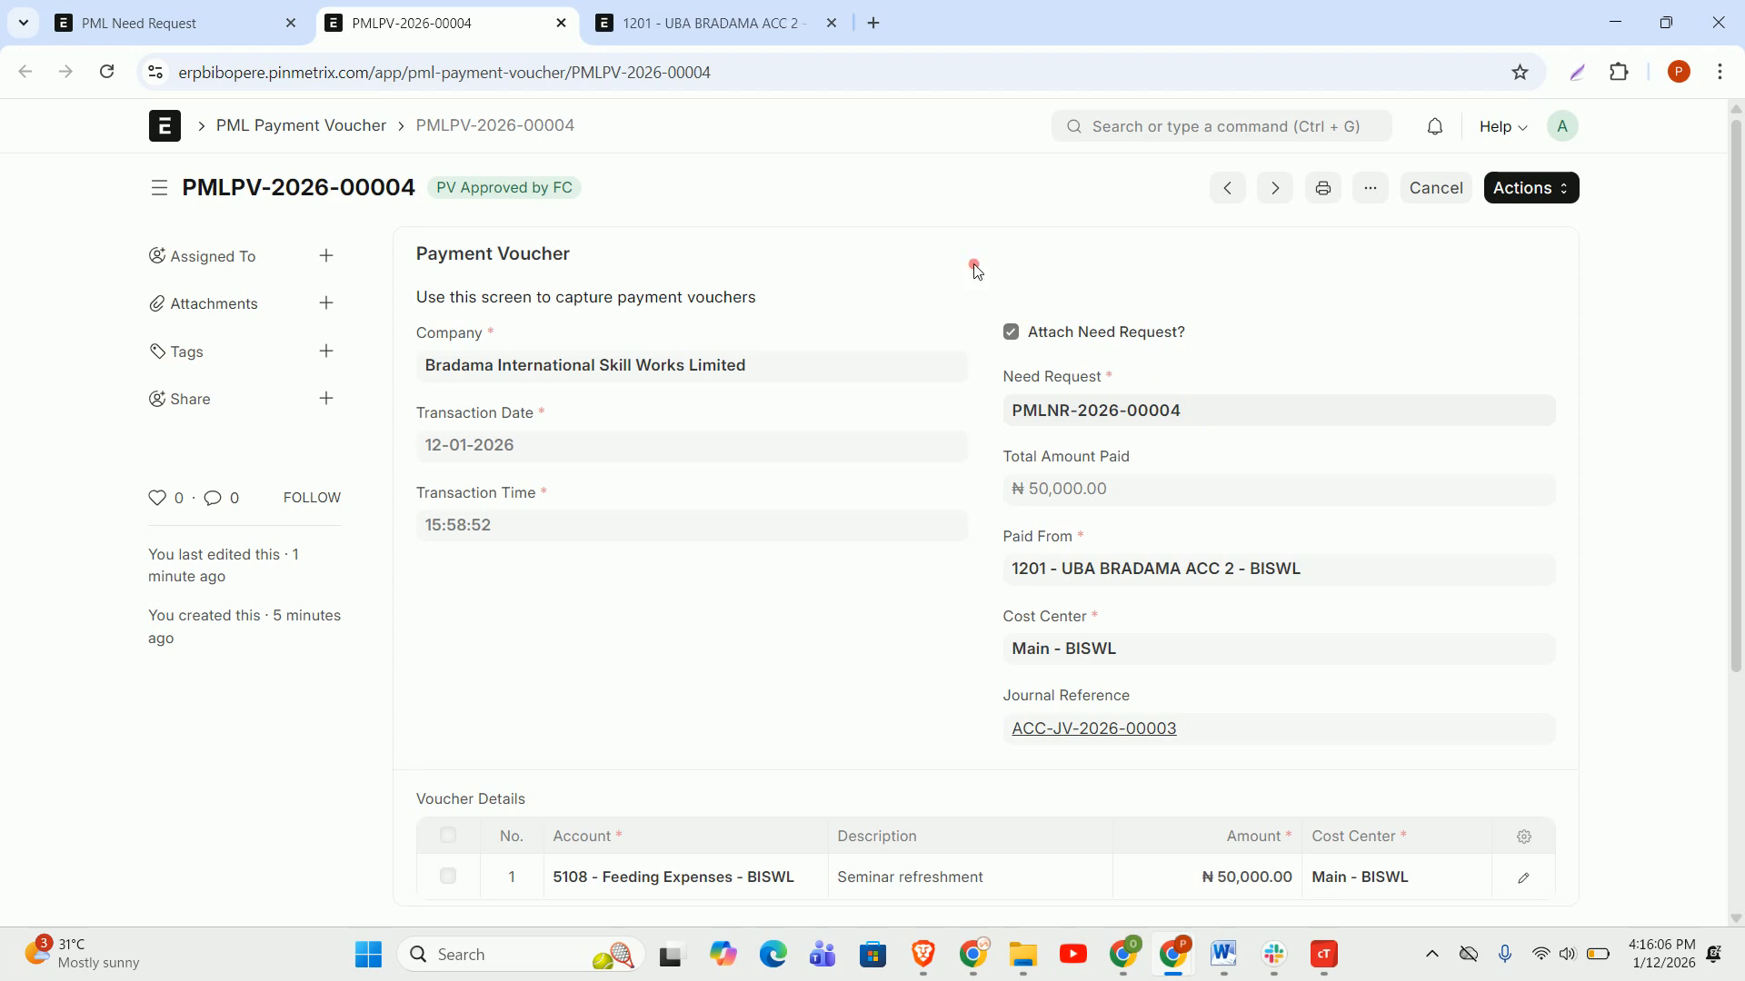
{"action": "left_click", "coordinate": [732, 18]}
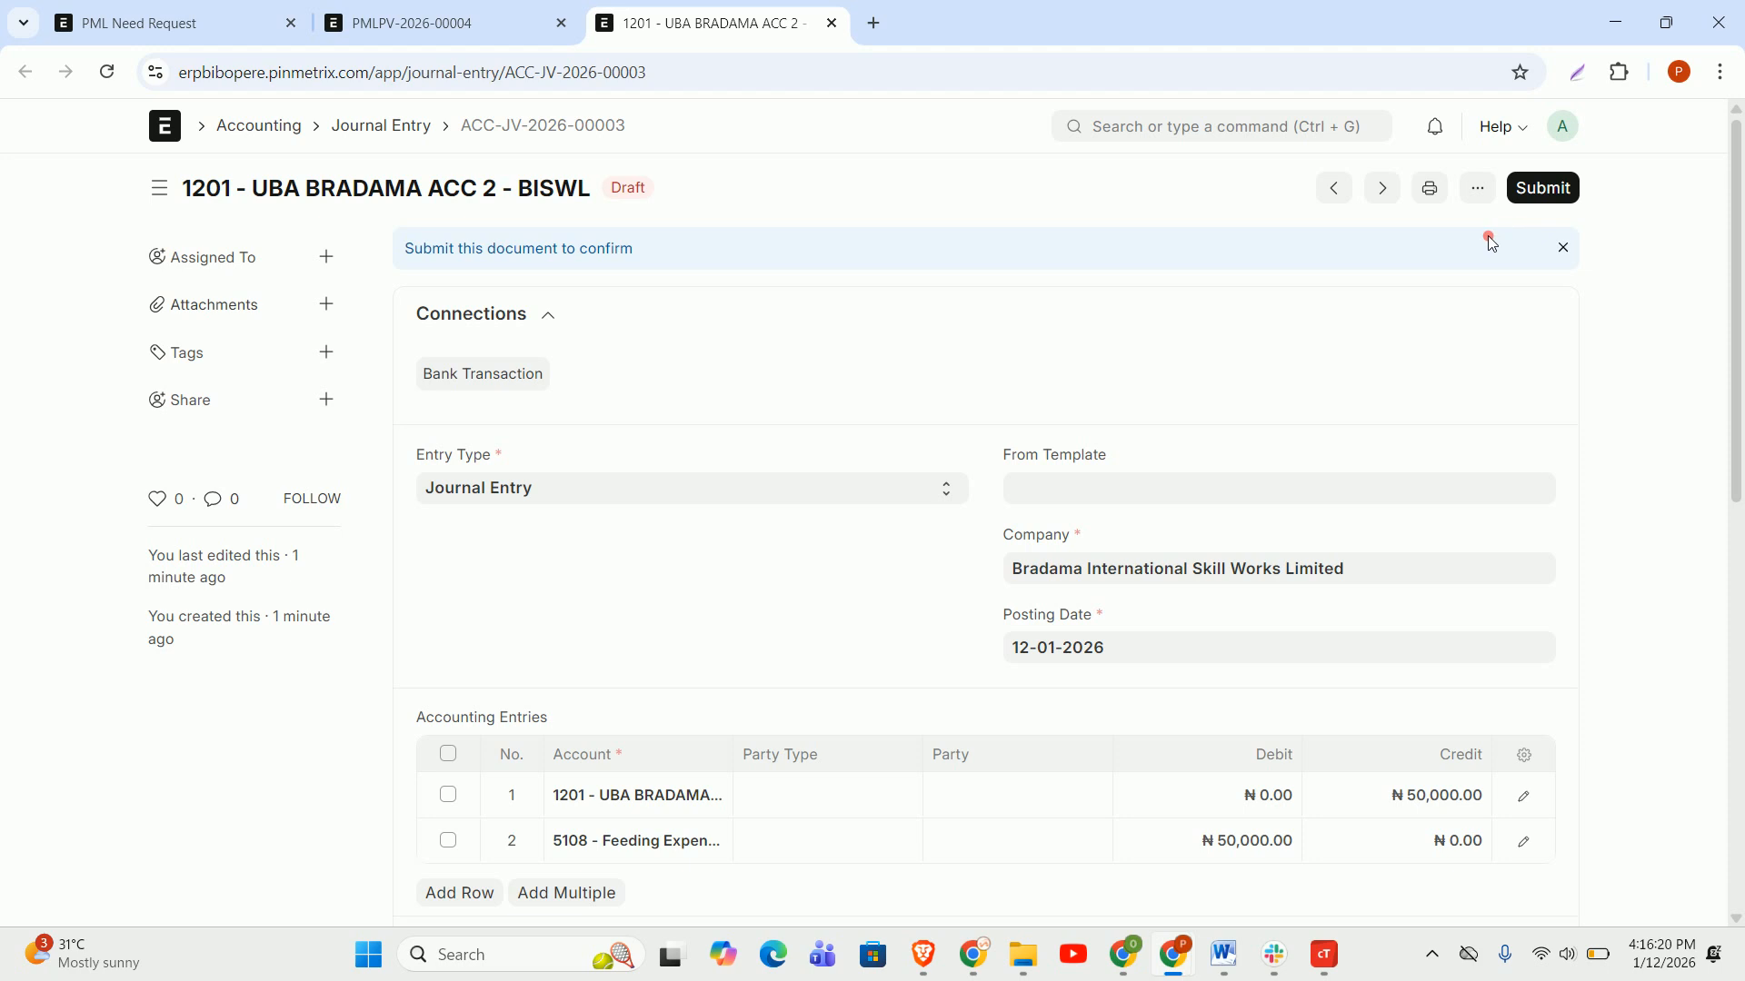
Examine the draft journal entry's accounting rows, totals and voucher reference, including the full details of the UBA BRADAMA ACC 2 credit row.
{"action": "scroll", "coordinate": [1518, 284], "scroll_direction": "down", "scroll_amount": 10}
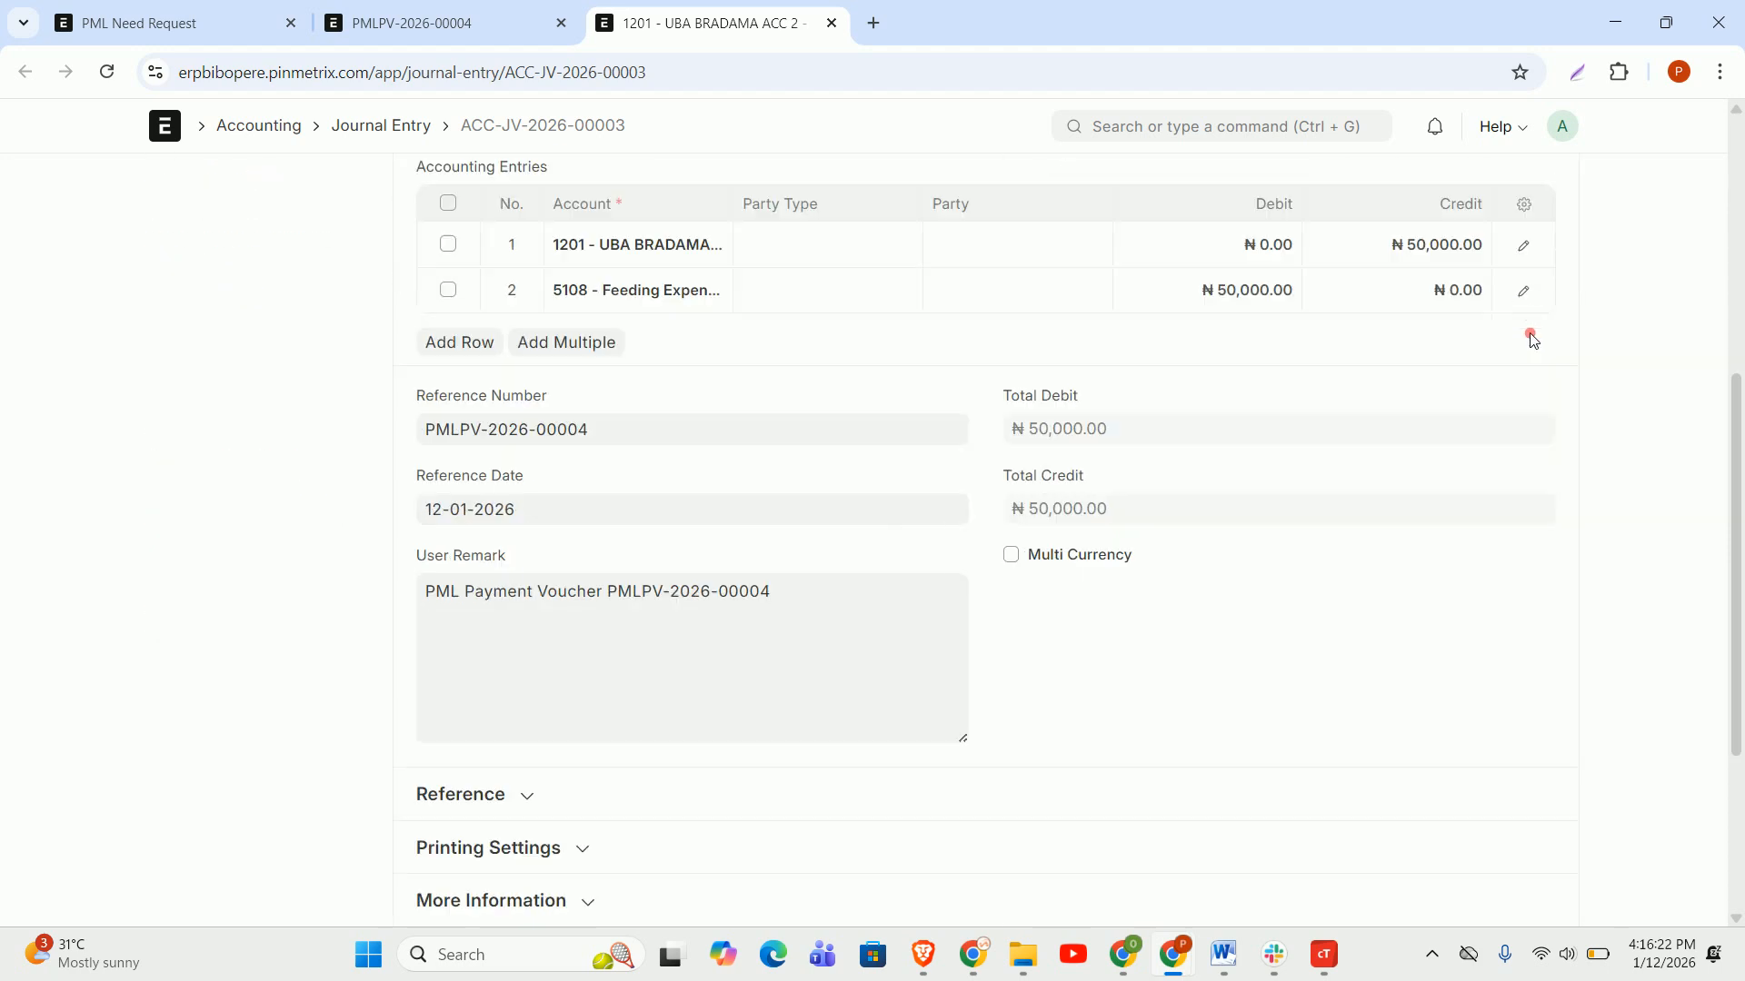
{"action": "scroll", "coordinate": [1351, 381], "scroll_direction": "up", "scroll_amount": 2}
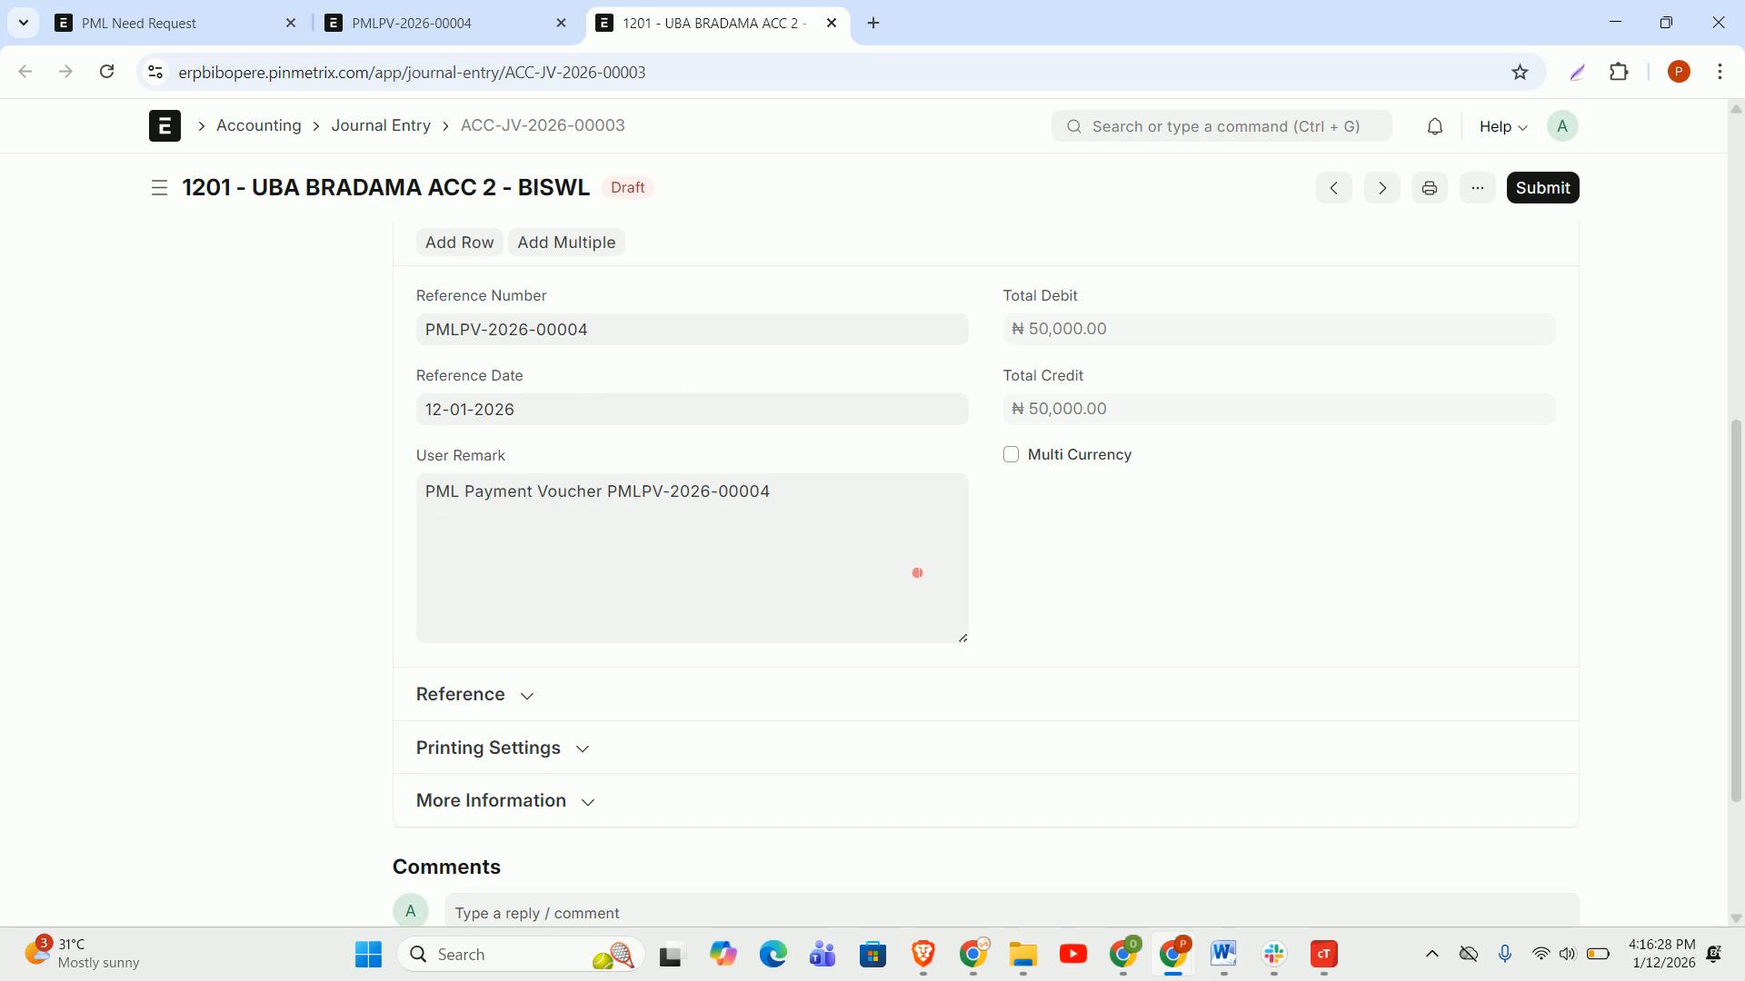
{"action": "scroll", "coordinate": [917, 572], "scroll_direction": "up", "scroll_amount": 3}
{"action": "scroll", "coordinate": [927, 635], "scroll_direction": "down", "scroll_amount": 1}
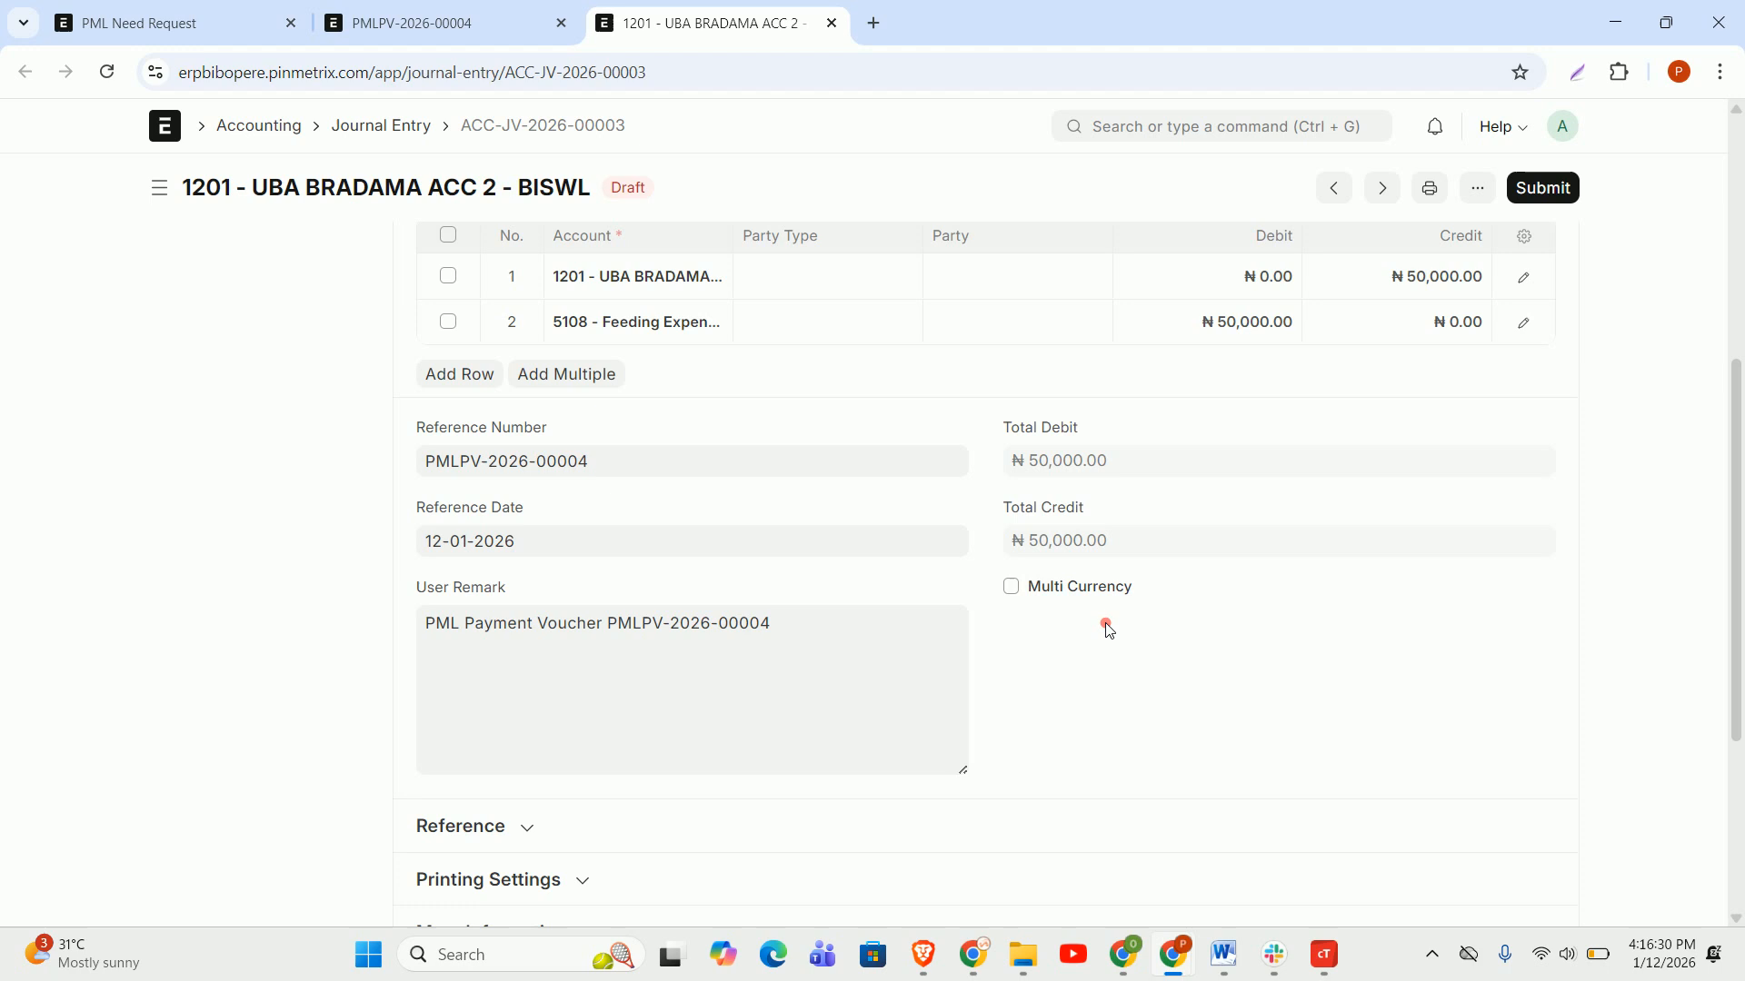
{"action": "scroll", "coordinate": [1020, 658], "scroll_direction": "up", "scroll_amount": 1}
{"action": "scroll", "coordinate": [1019, 660], "scroll_direction": "up", "scroll_amount": 1}
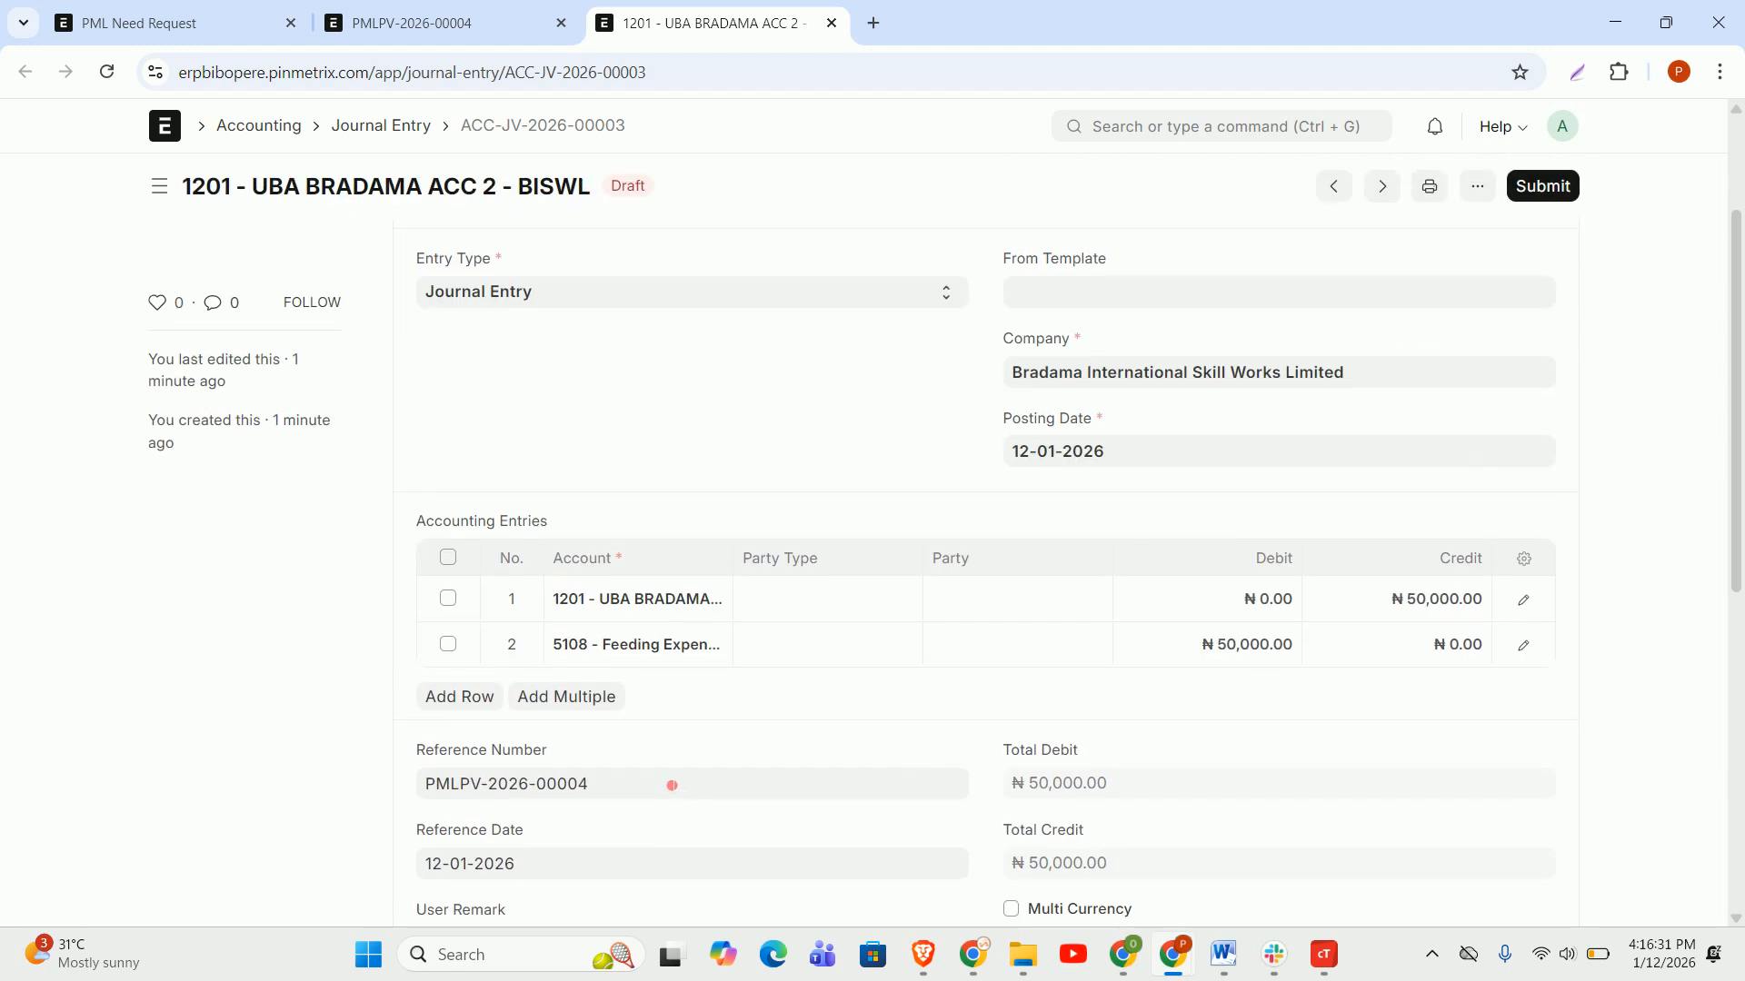
{"action": "left_click", "coordinate": [1522, 605]}
{"action": "scroll", "coordinate": [1188, 635], "scroll_direction": "down", "scroll_amount": 5}
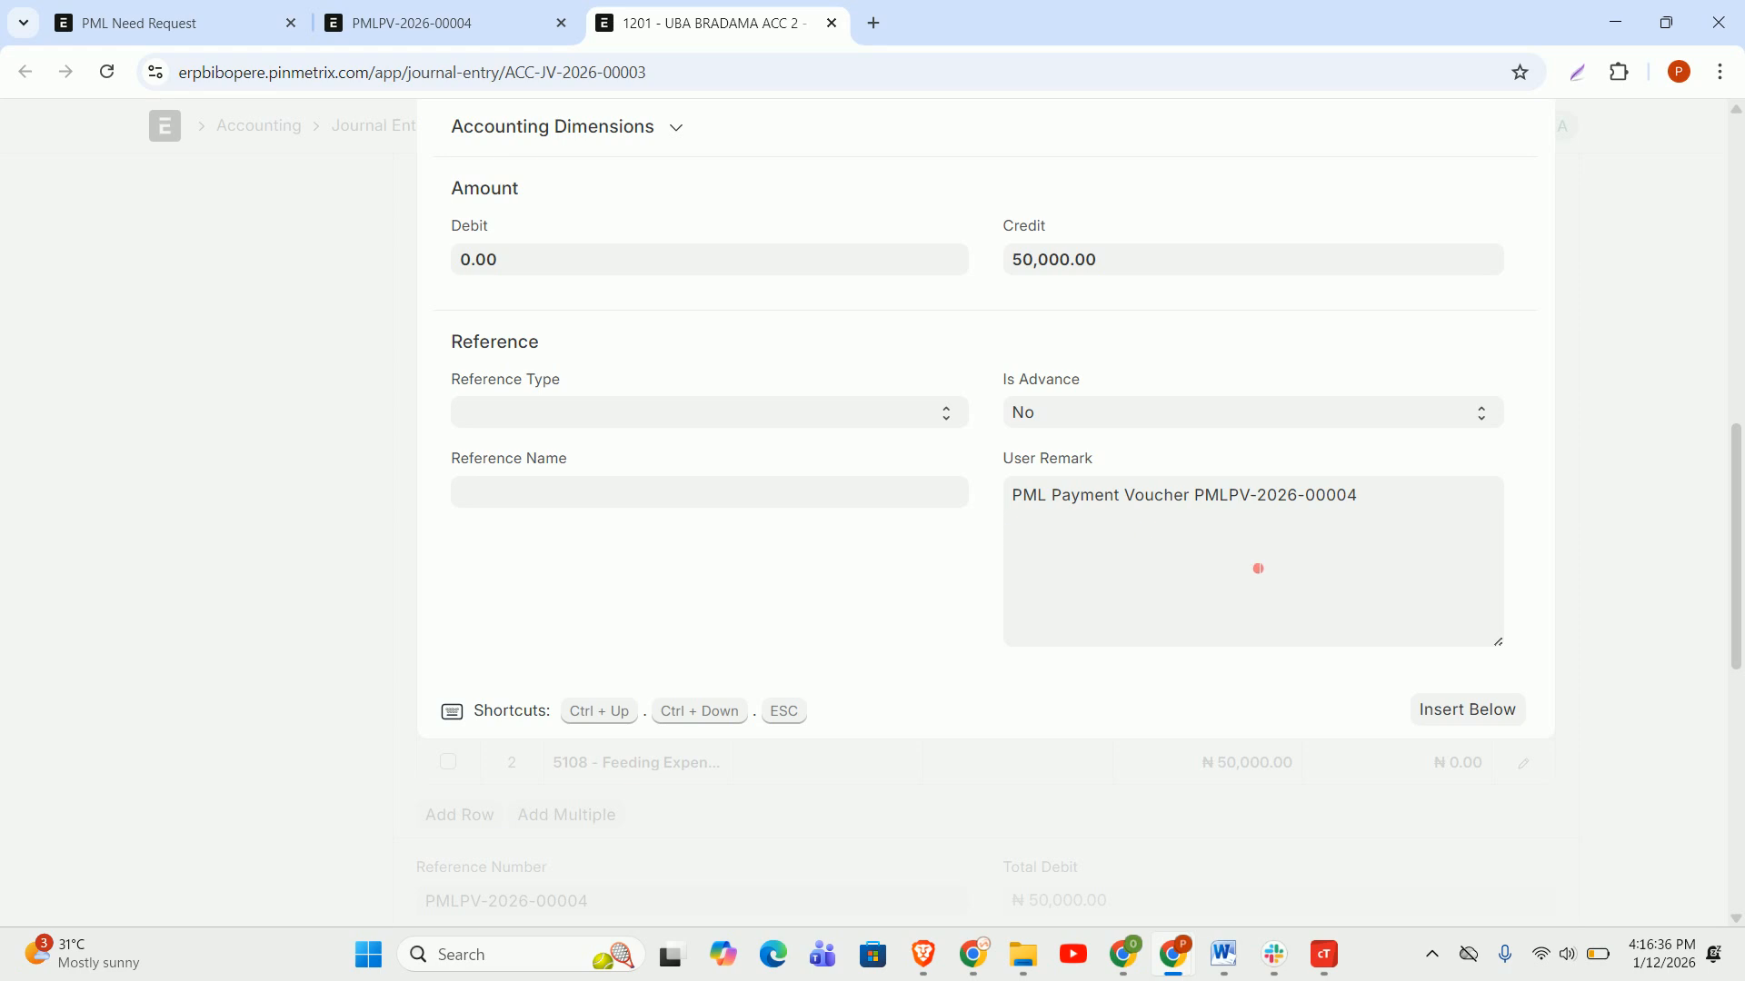
{"action": "left_click", "coordinate": [1632, 401]}
{"action": "scroll", "coordinate": [1513, 497], "scroll_direction": "up", "scroll_amount": 5}
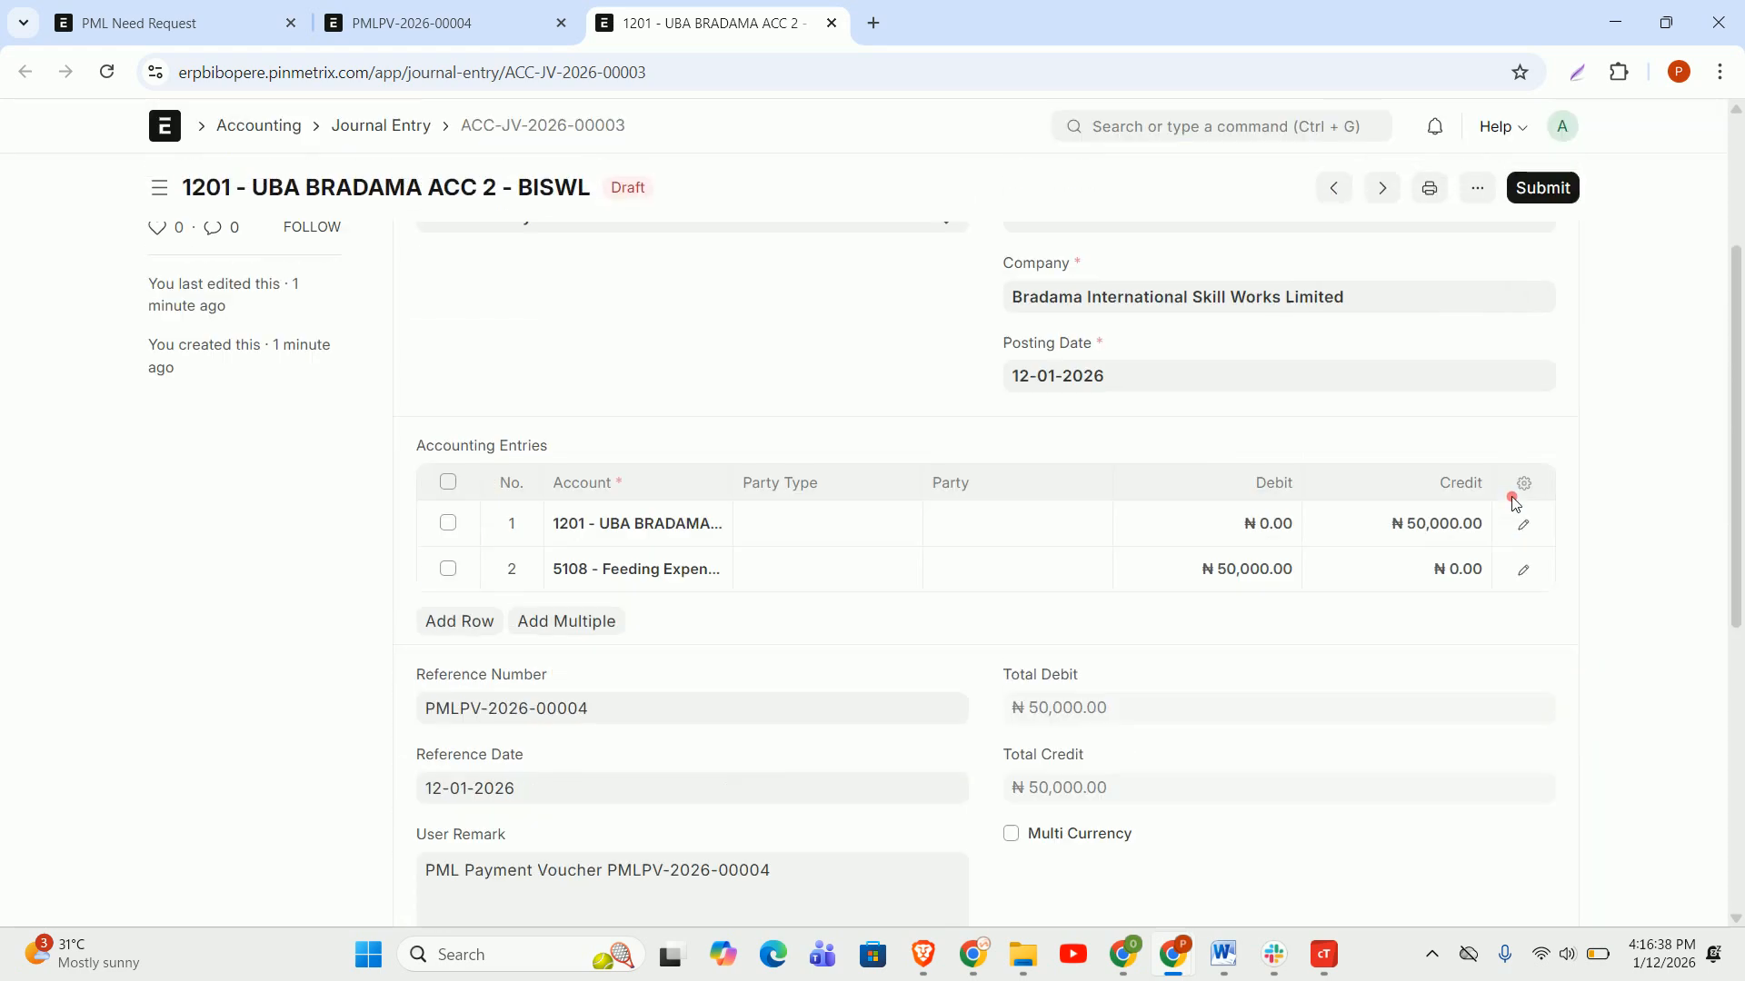
Submit the draft journal entry linked to the payment voucher and confirm its permanent submission.
{"action": "left_click", "coordinate": [1540, 187]}
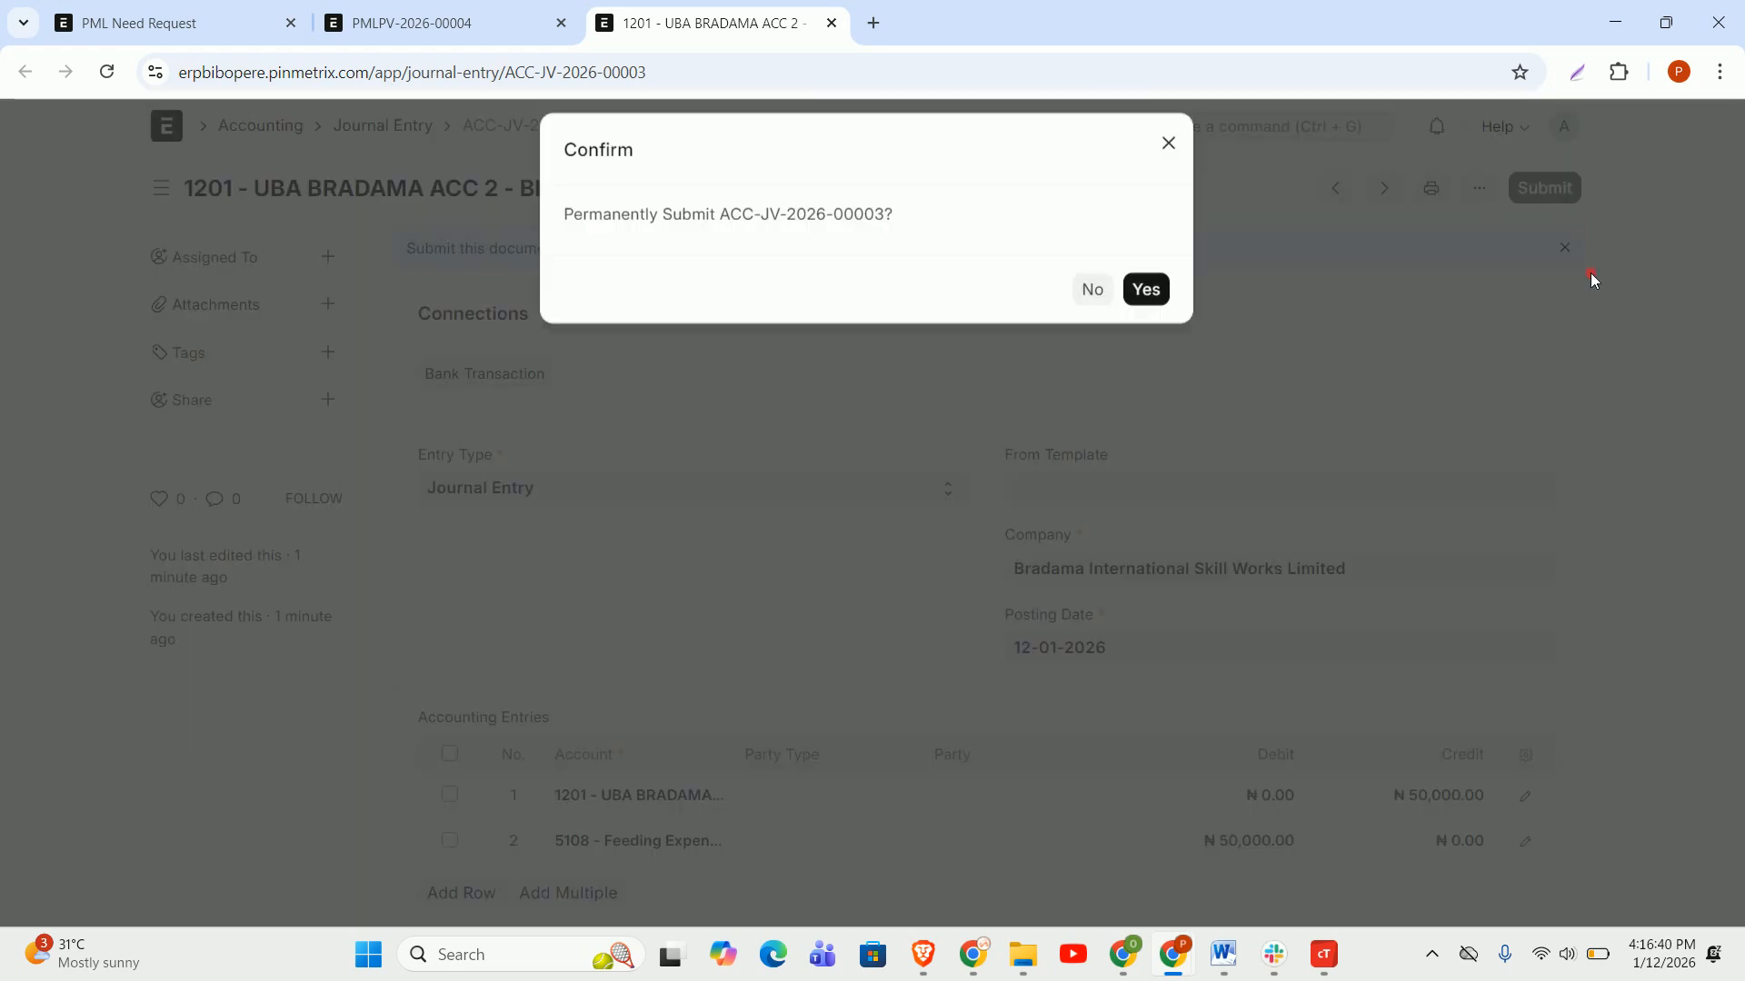
{"action": "left_click", "coordinate": [1145, 306]}
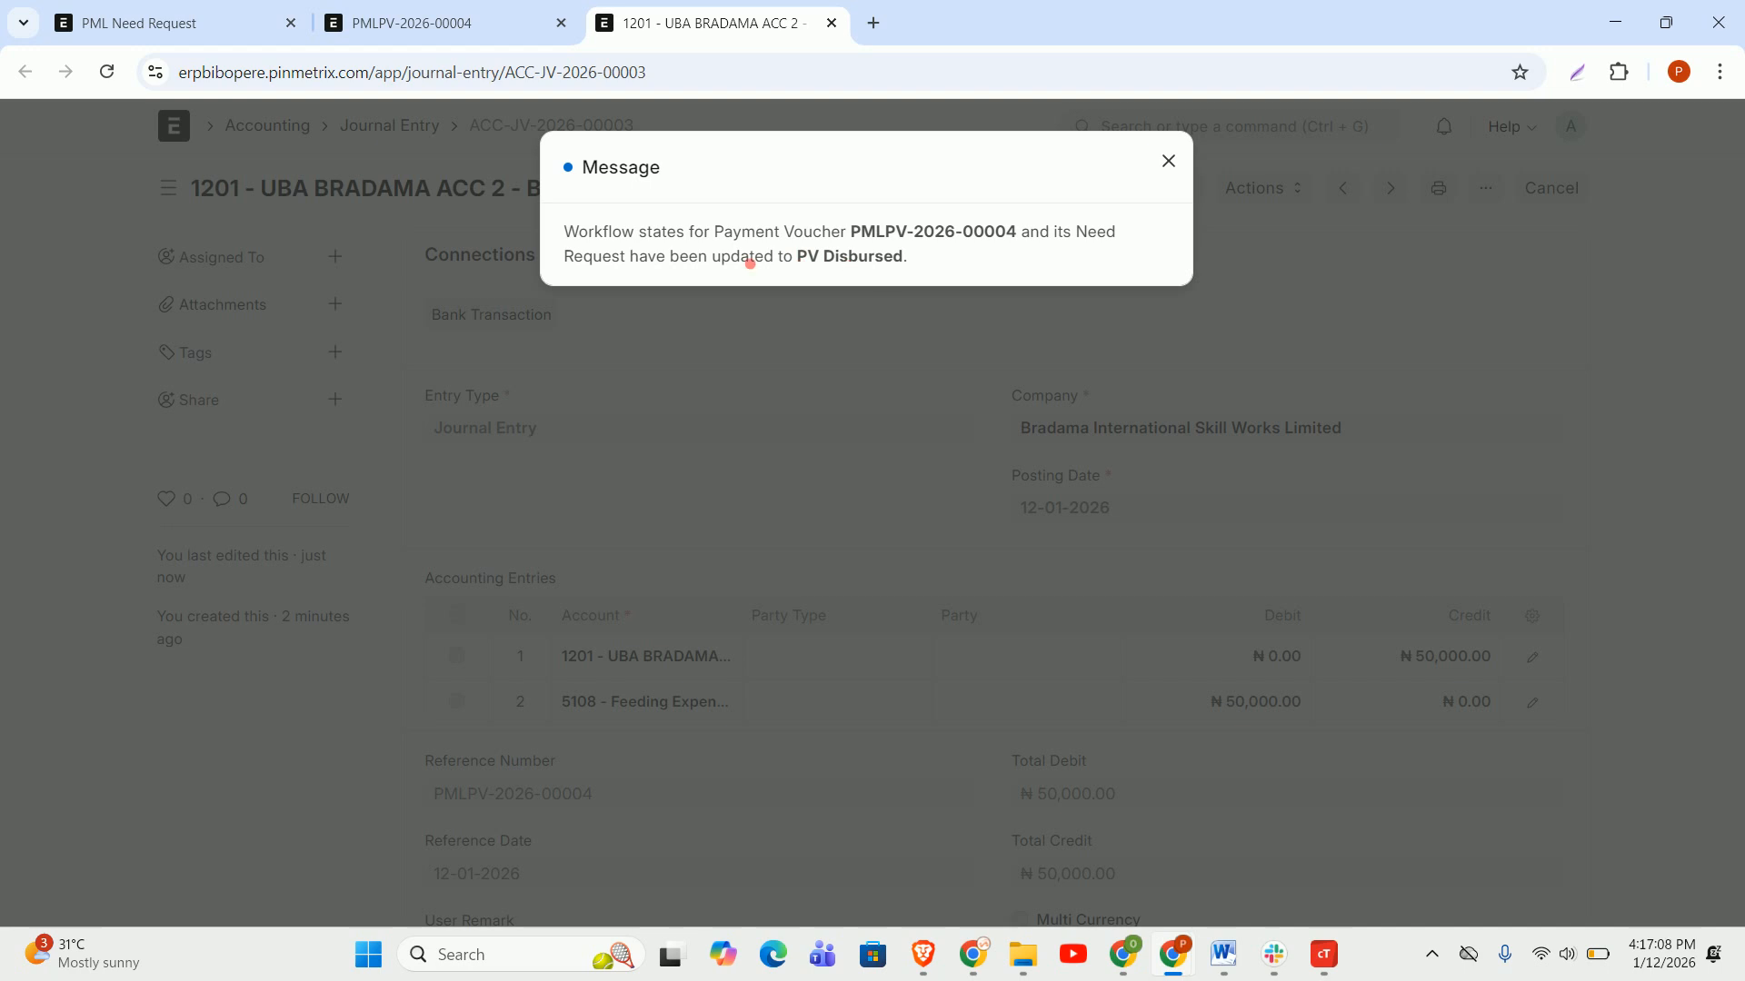
Check the 50,000 request's status in the reloaded PML Need Request list and its voucher's status in the PML Payment Voucher list.
{"action": "left_click", "coordinate": [168, 20]}
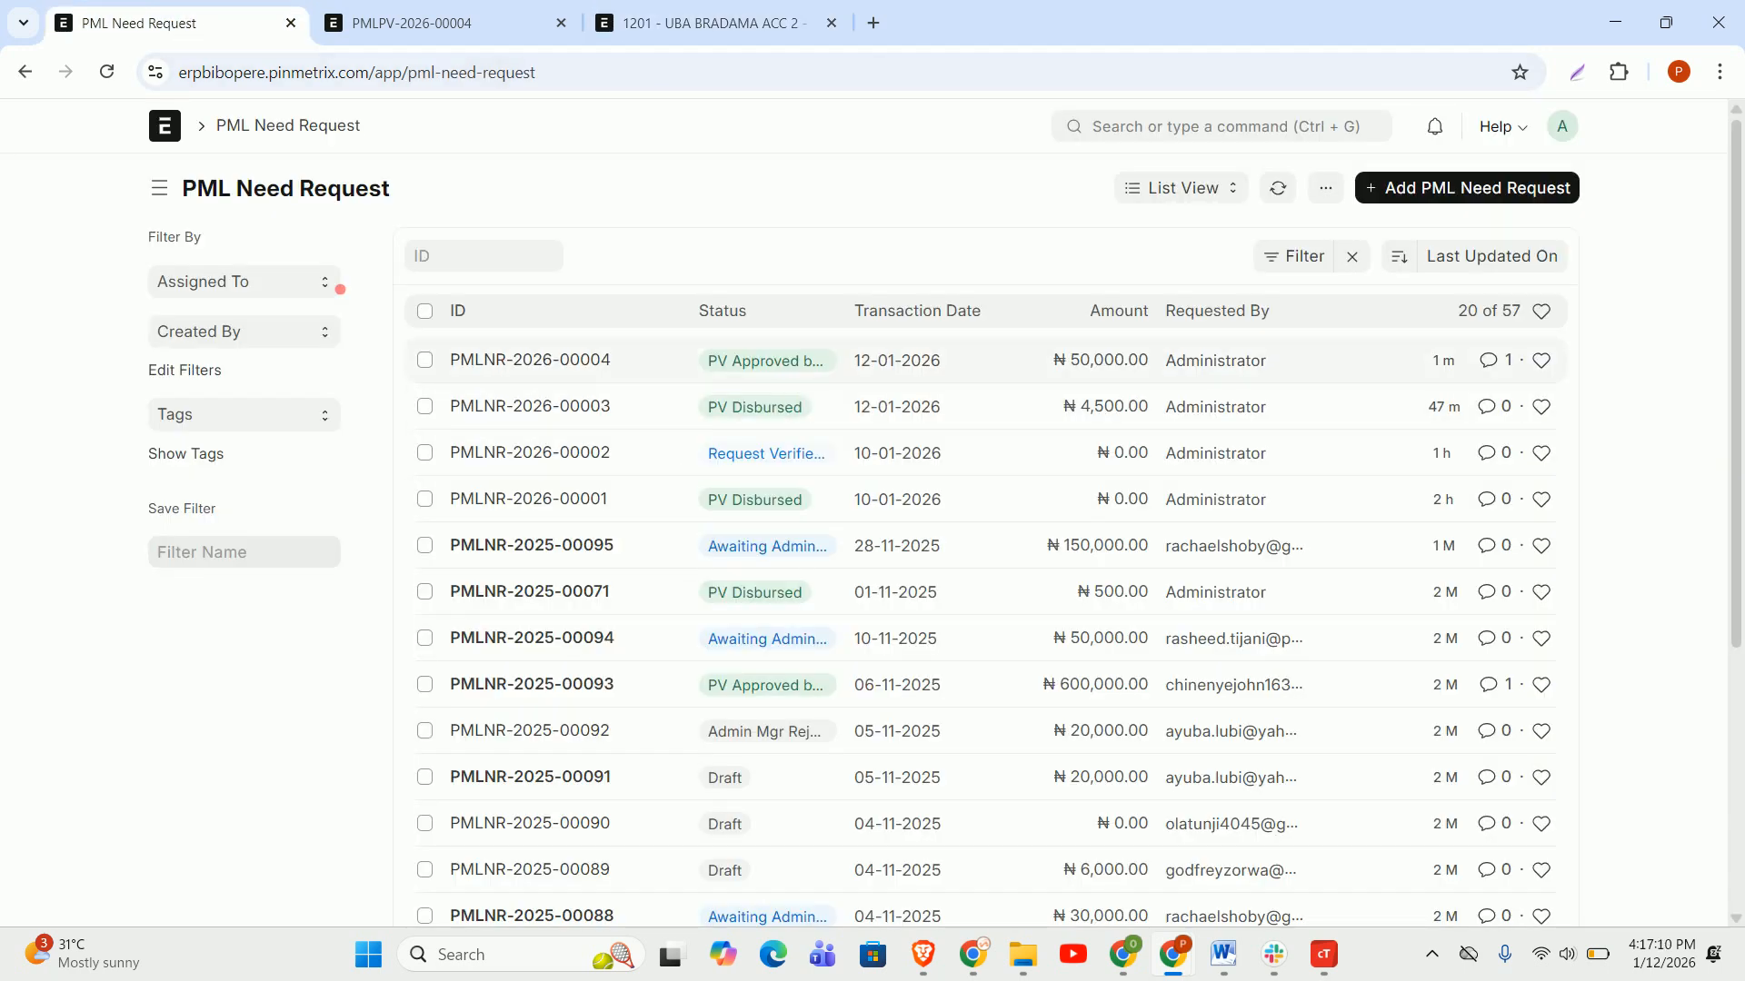
{"action": "left_click", "coordinate": [105, 72]}
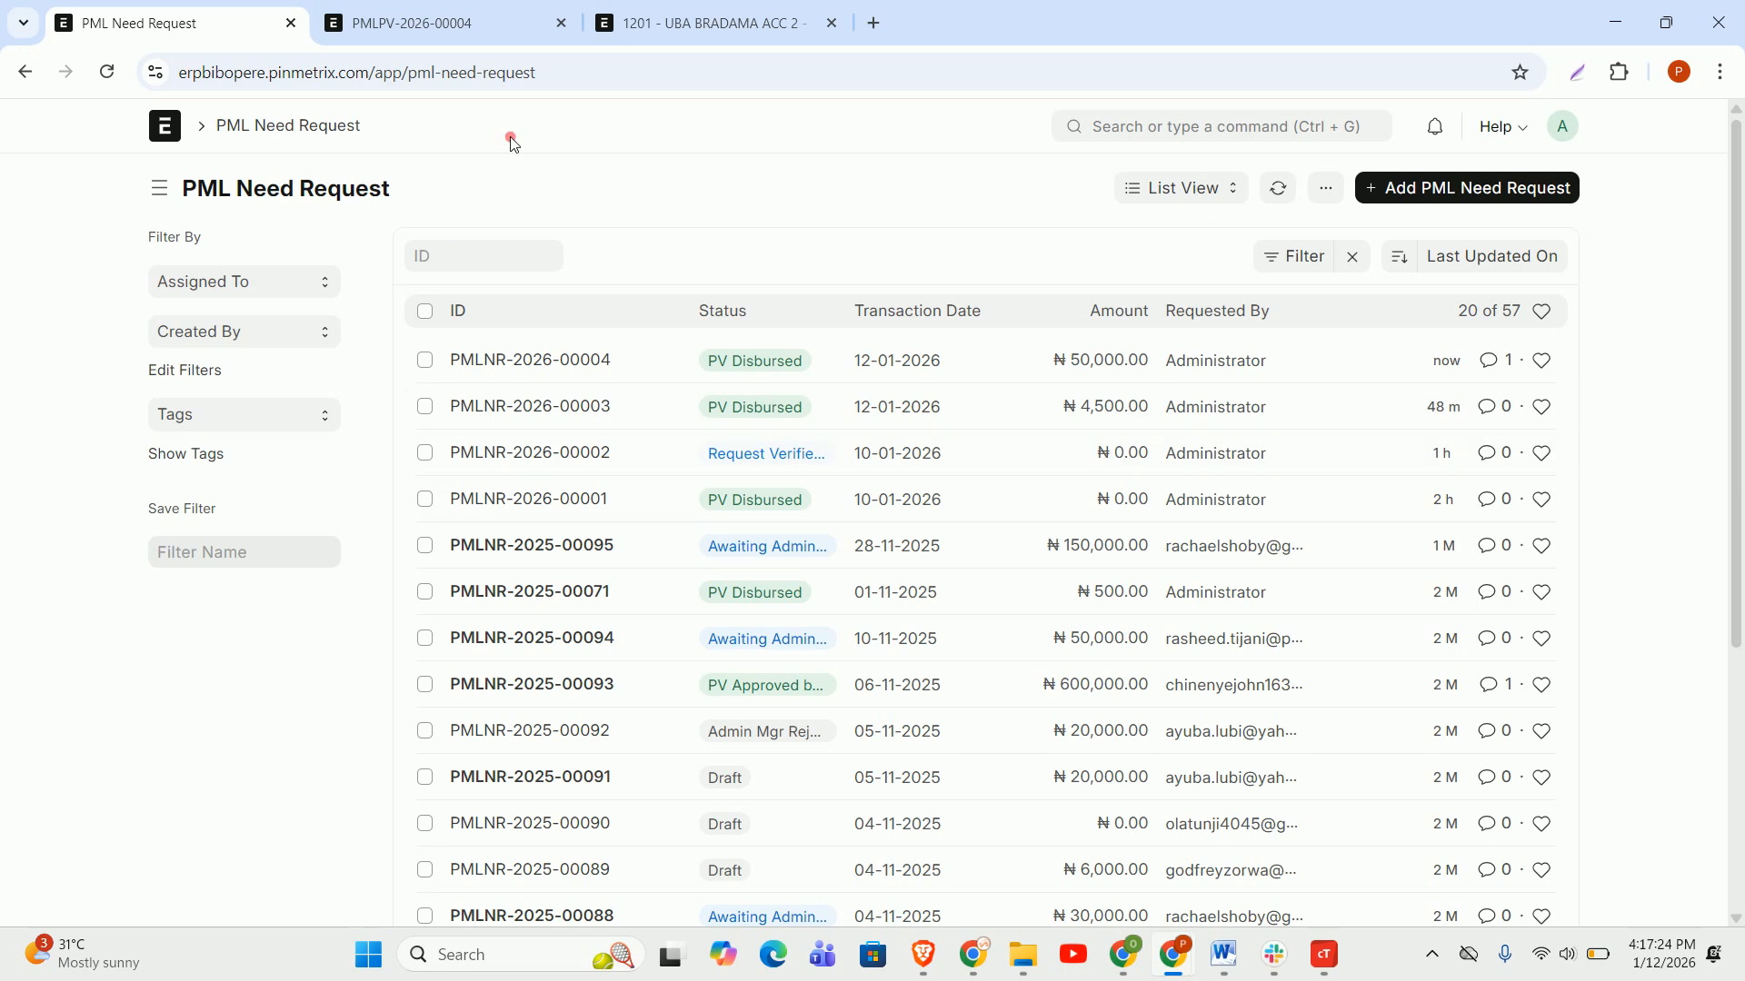
{"action": "mouse_move", "coordinate": [447, 26]}
{"action": "left_click", "coordinate": [472, 7]}
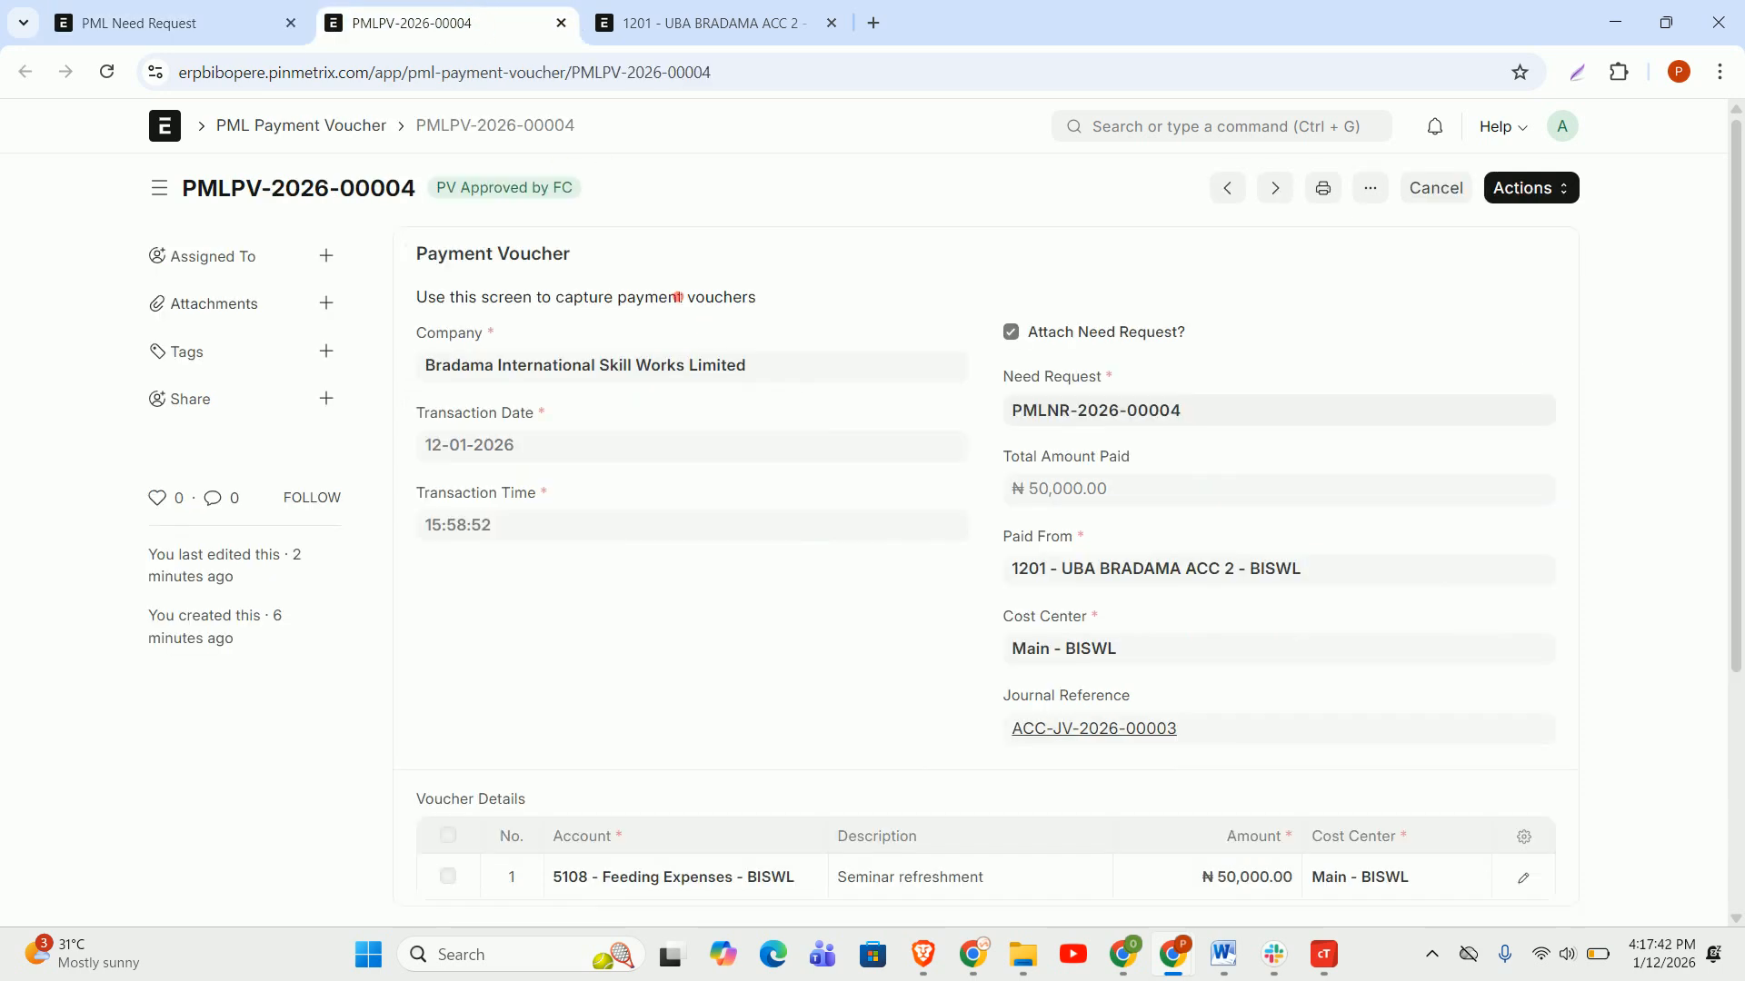
{"action": "left_click", "coordinate": [337, 125]}
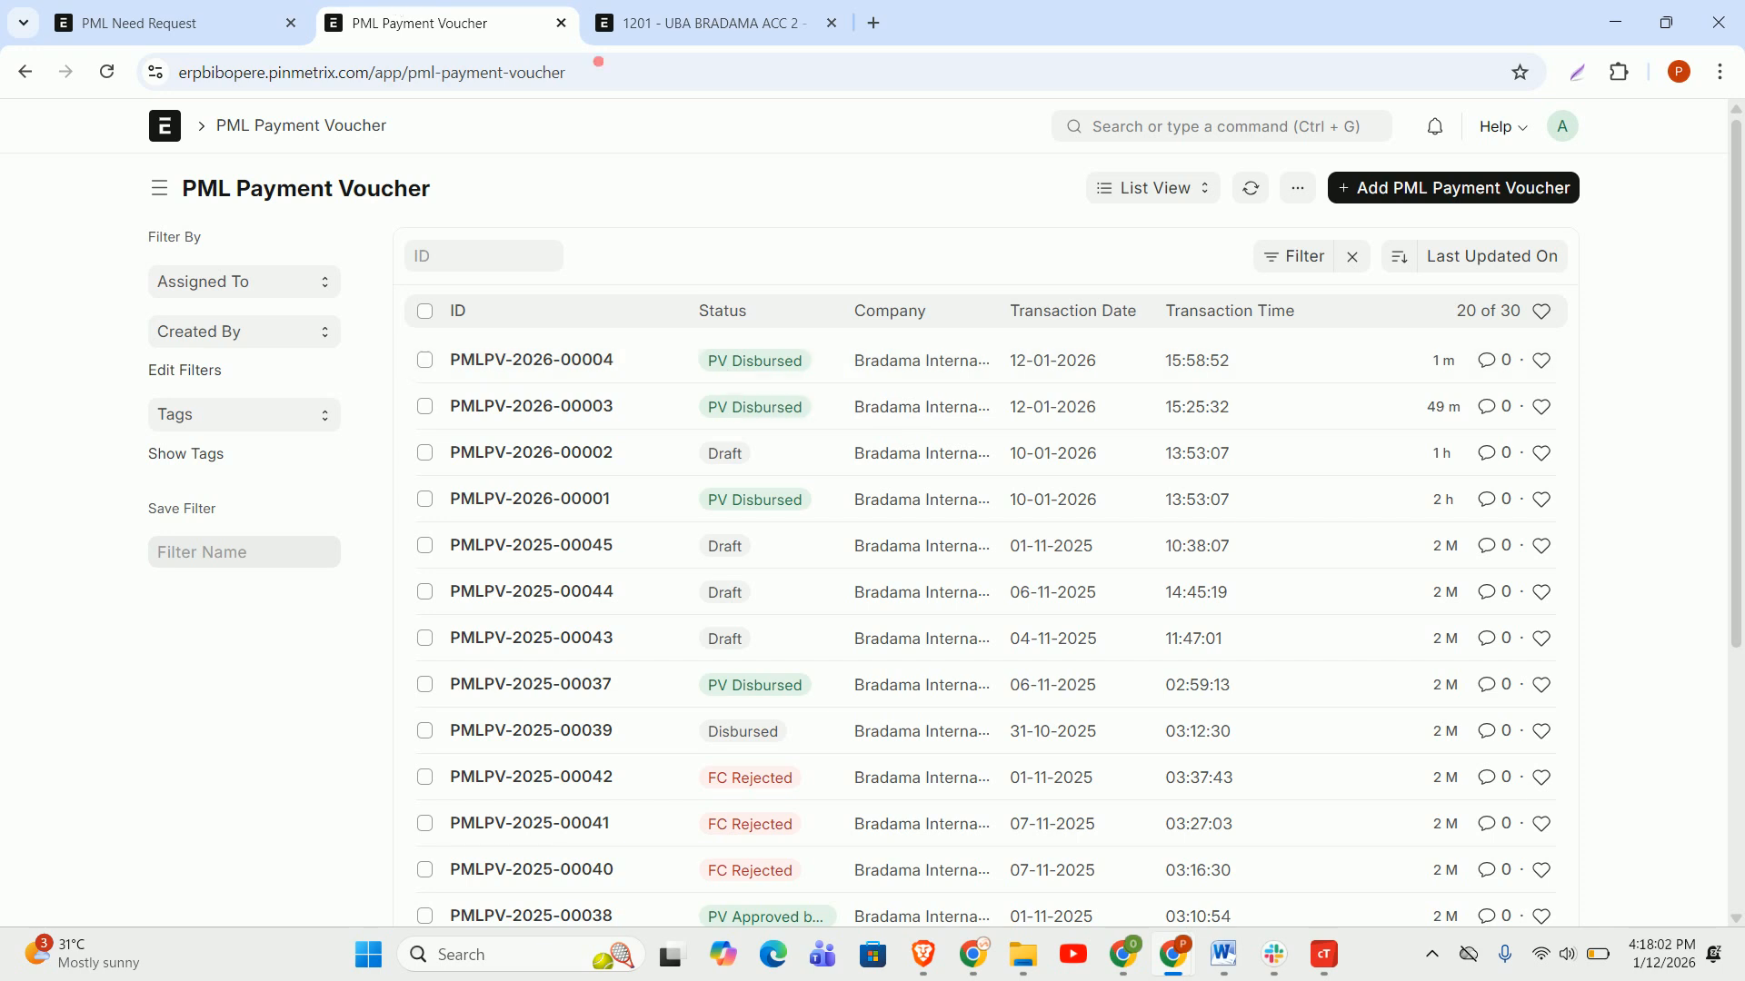
Dismiss the workflow message on the submitted journal entry and go to the Journal Entry list, glancing at the depreciation entry there.
{"action": "left_click", "coordinate": [751, 27]}
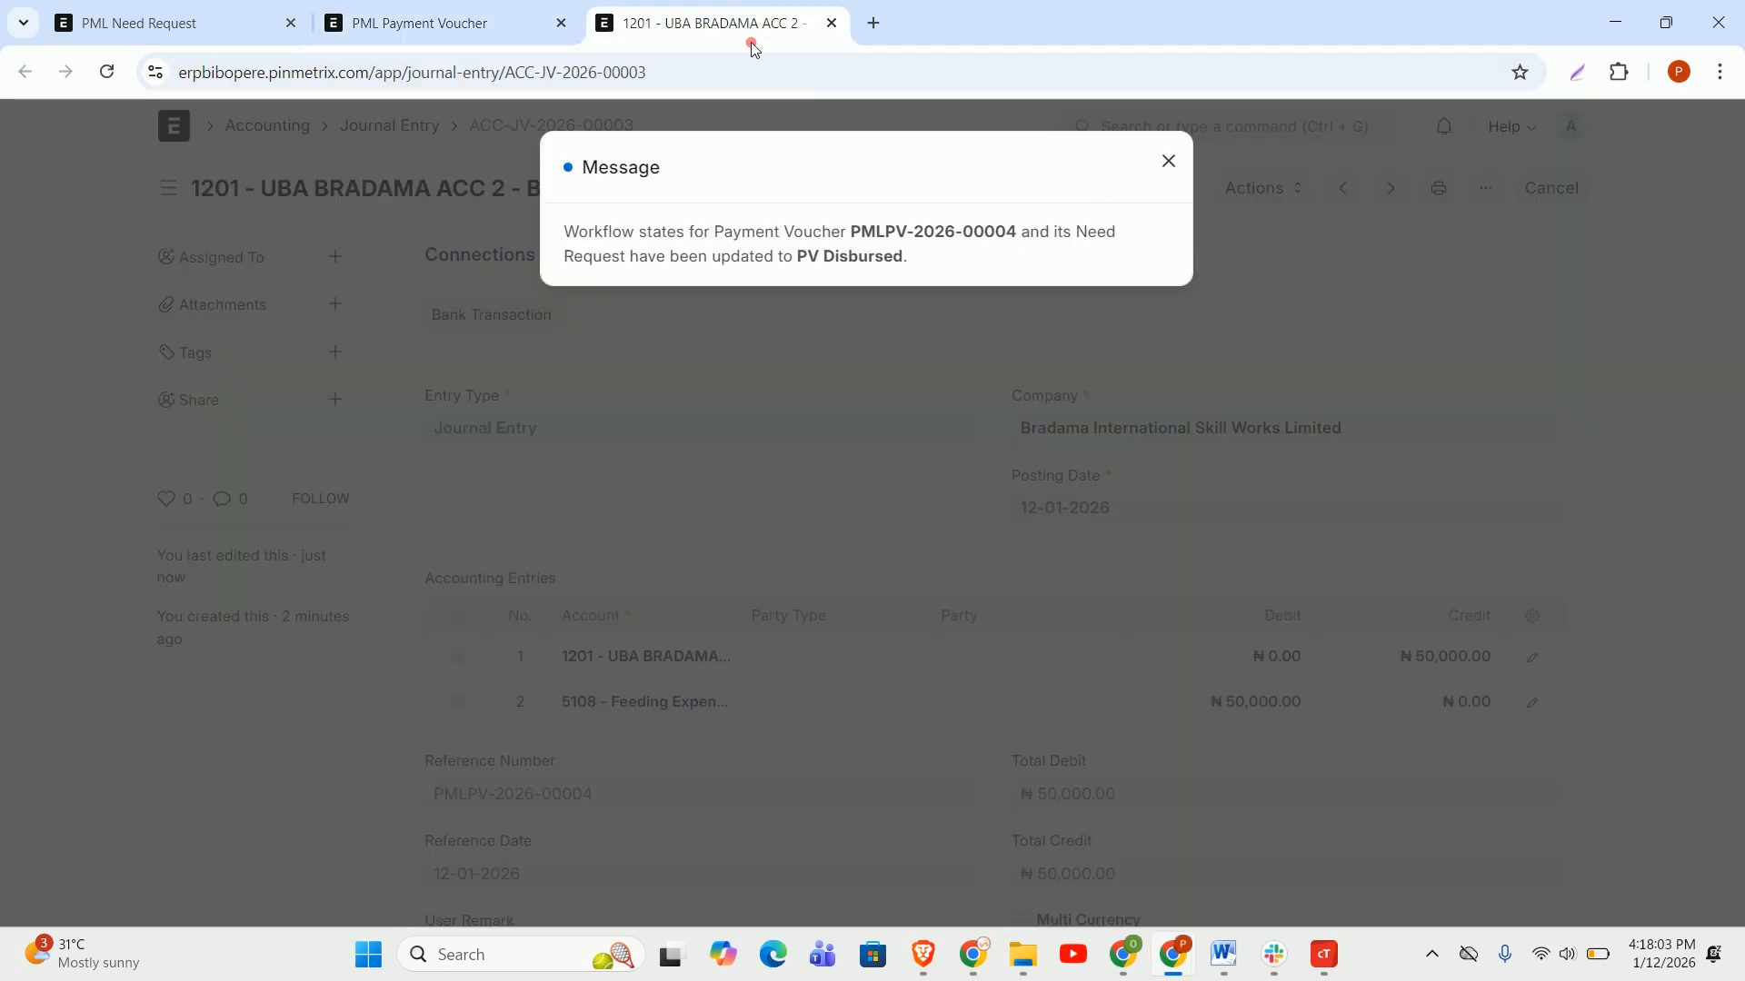
{"action": "left_click", "coordinate": [1168, 161]}
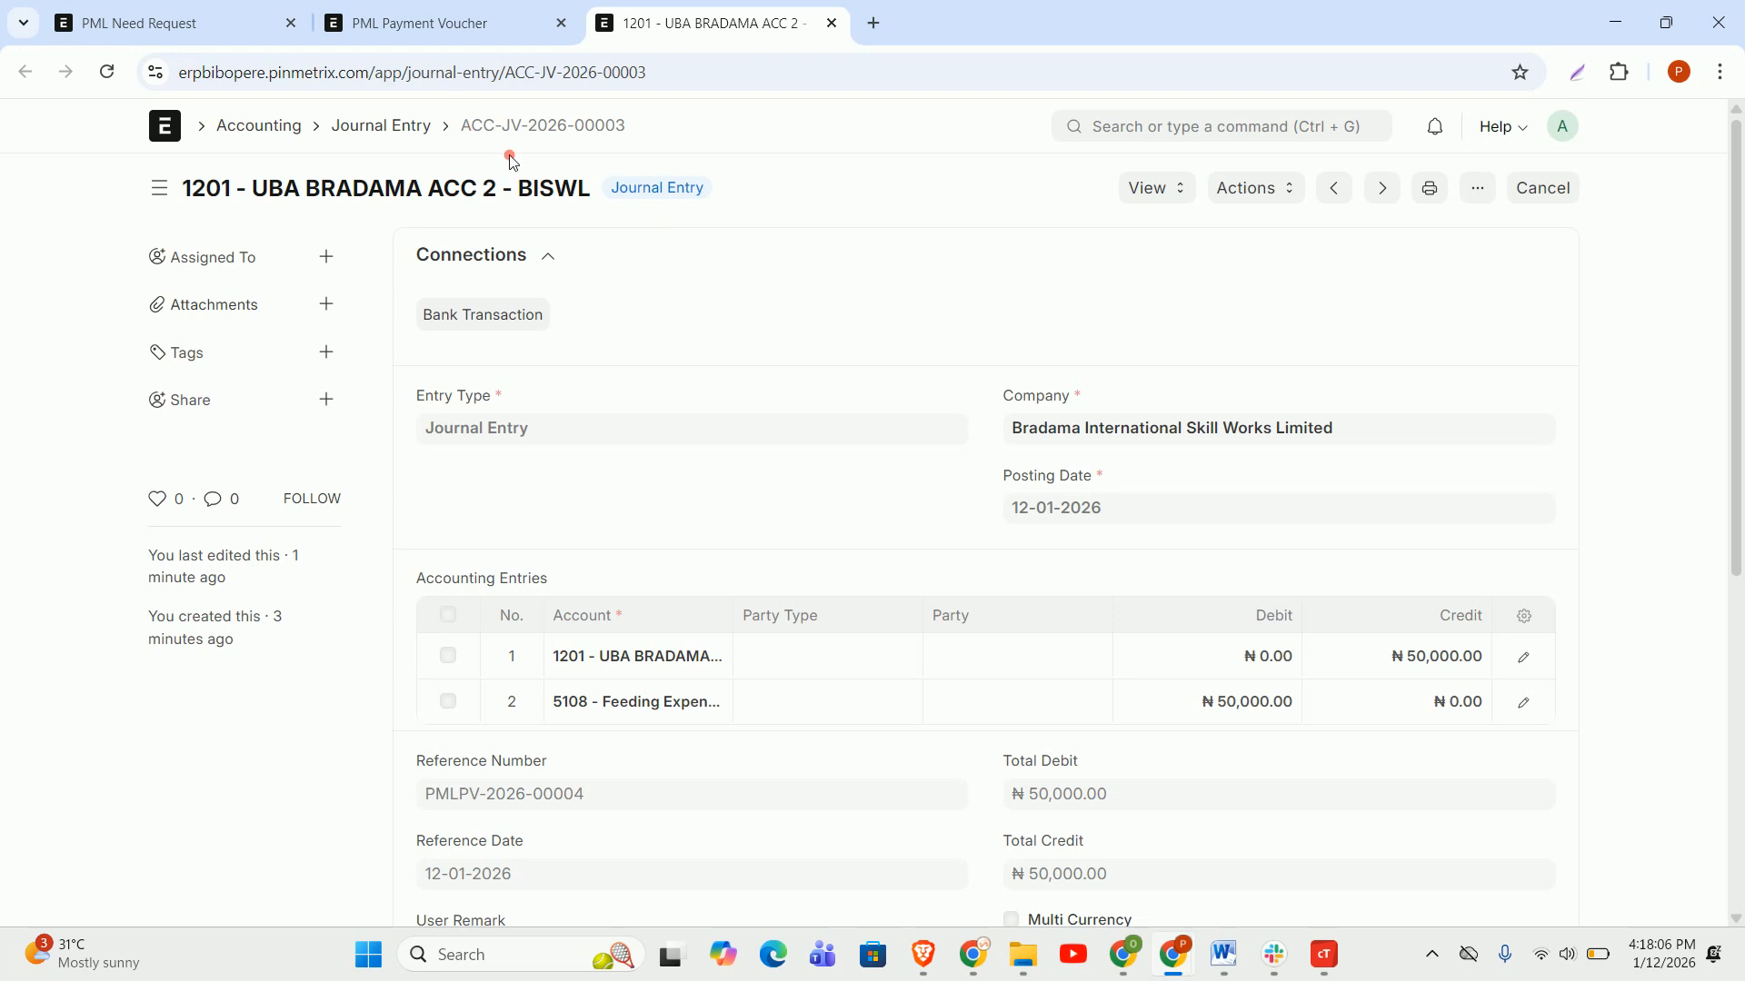
{"action": "left_click", "coordinate": [413, 127]}
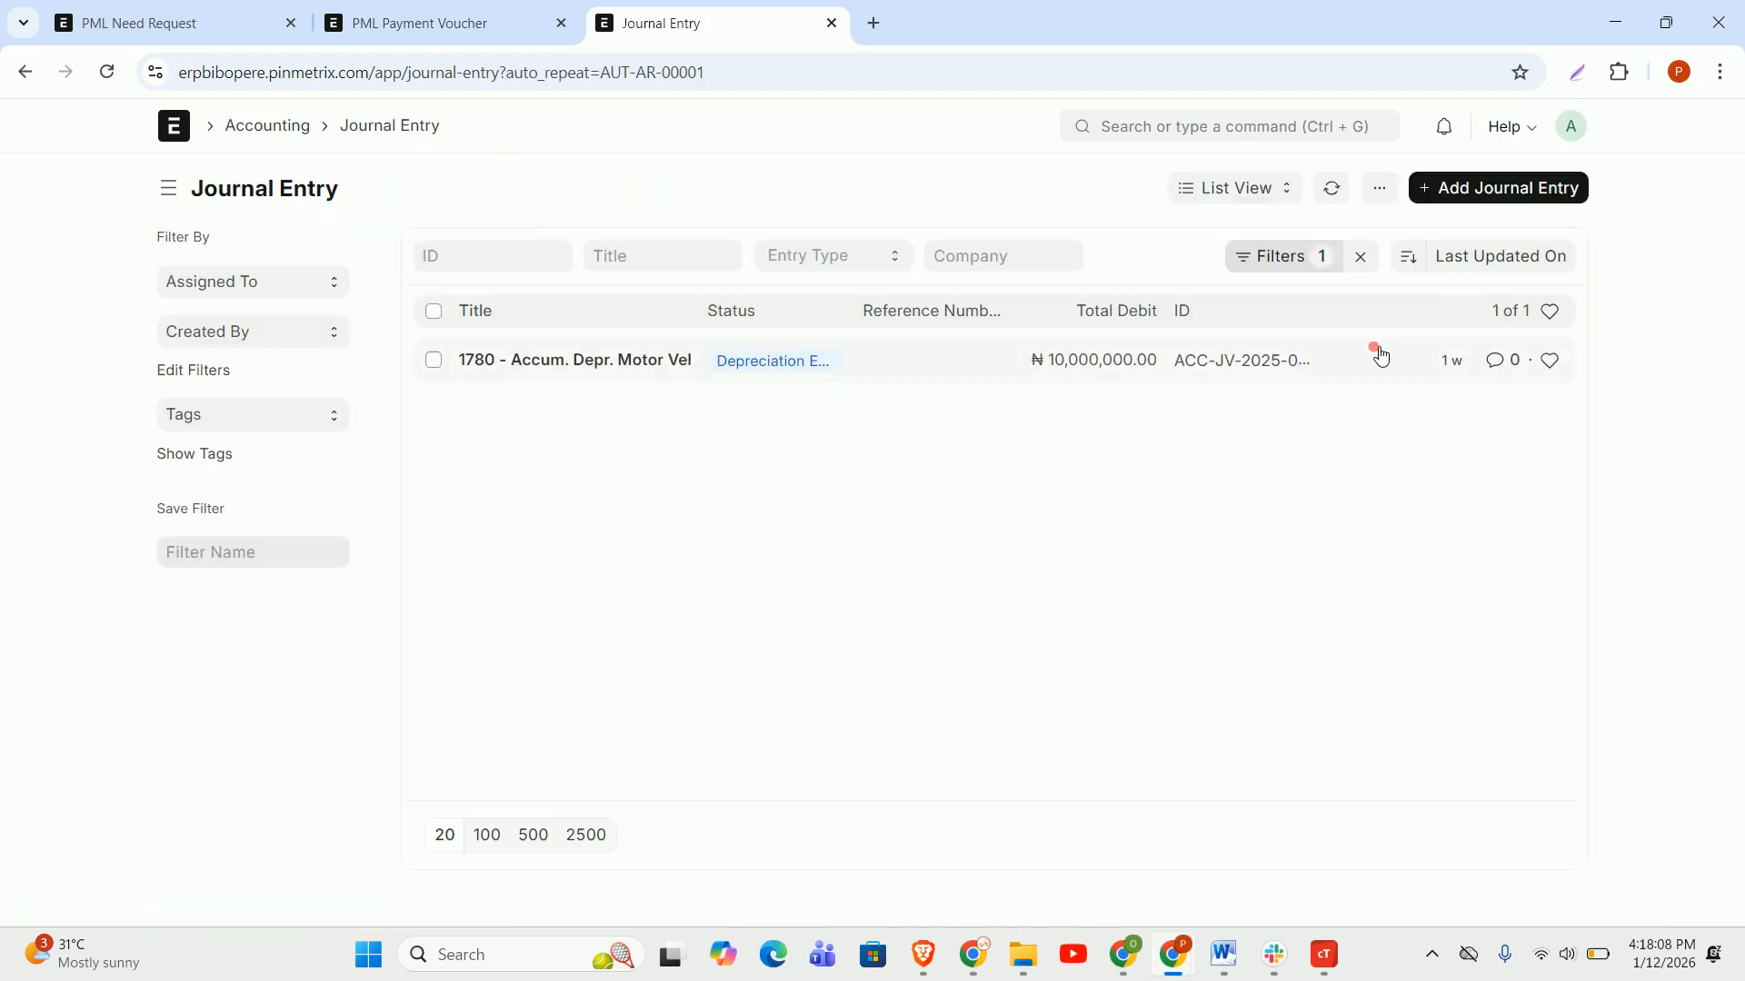
{"action": "left_click", "coordinate": [583, 360]}
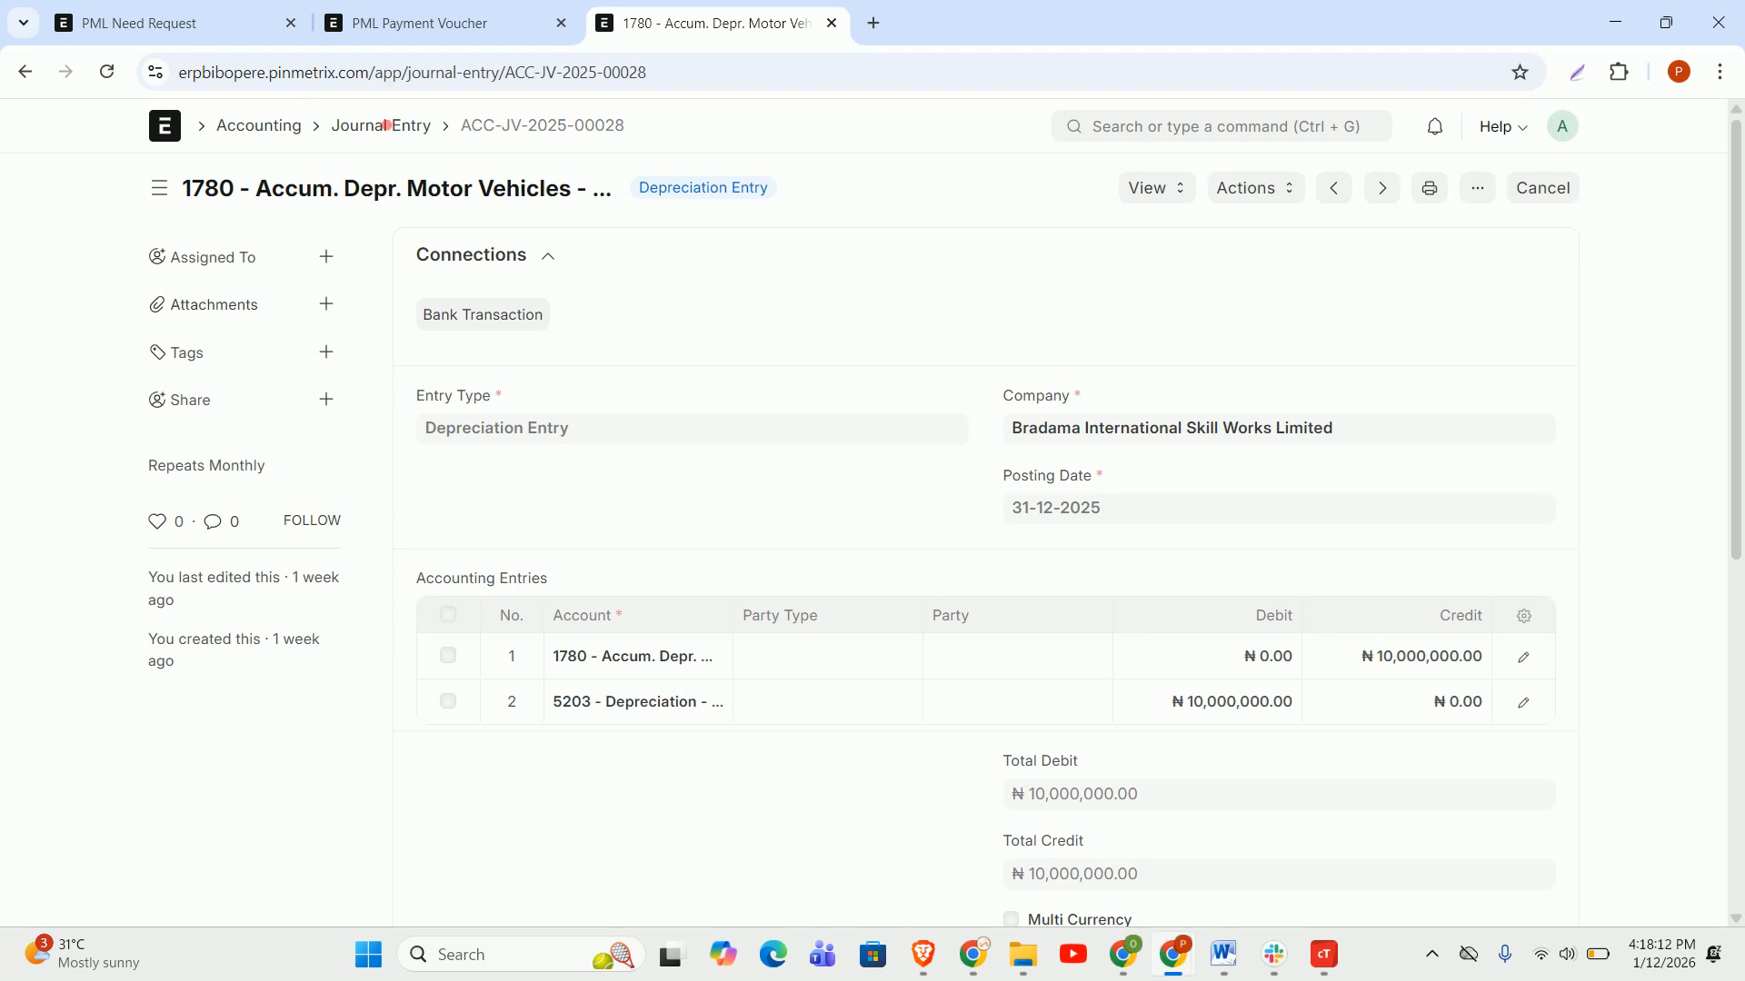
{"action": "left_click", "coordinate": [409, 131]}
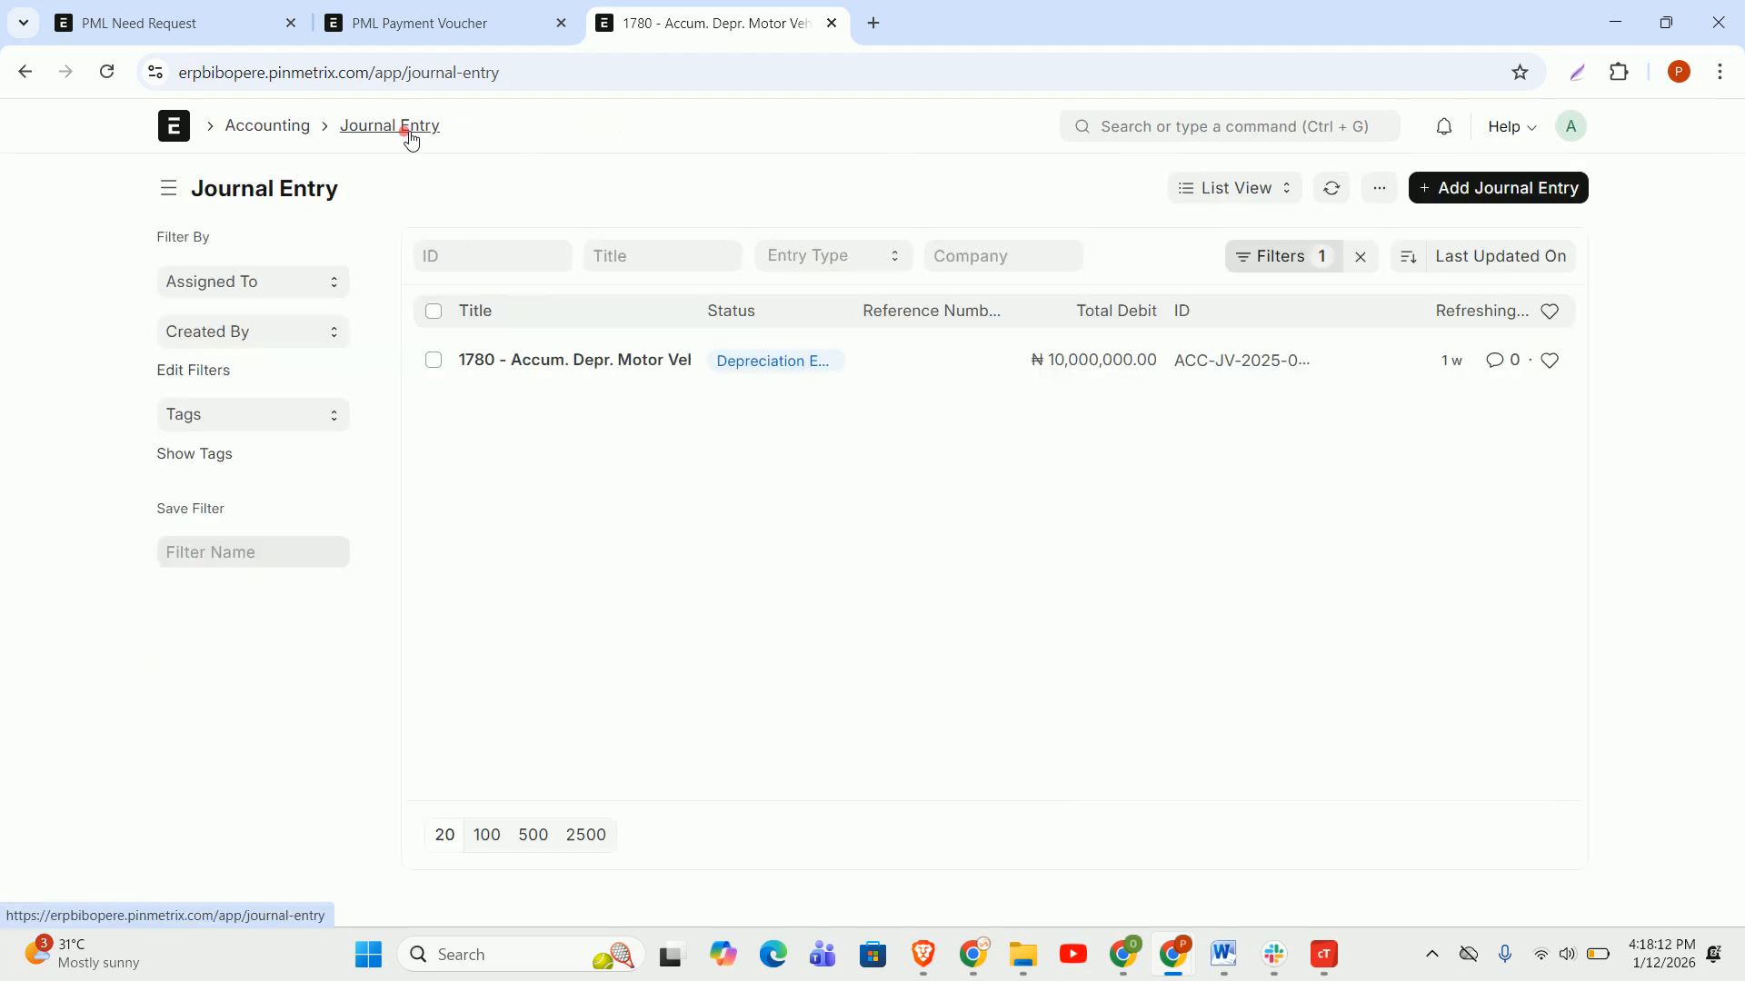
Clear the filter on the Journal Entry list and open the 50,000 journal entry for UBA BRADAMA ACC 2.
{"action": "left_click", "coordinate": [1279, 256]}
{"action": "left_click", "coordinate": [1302, 391]}
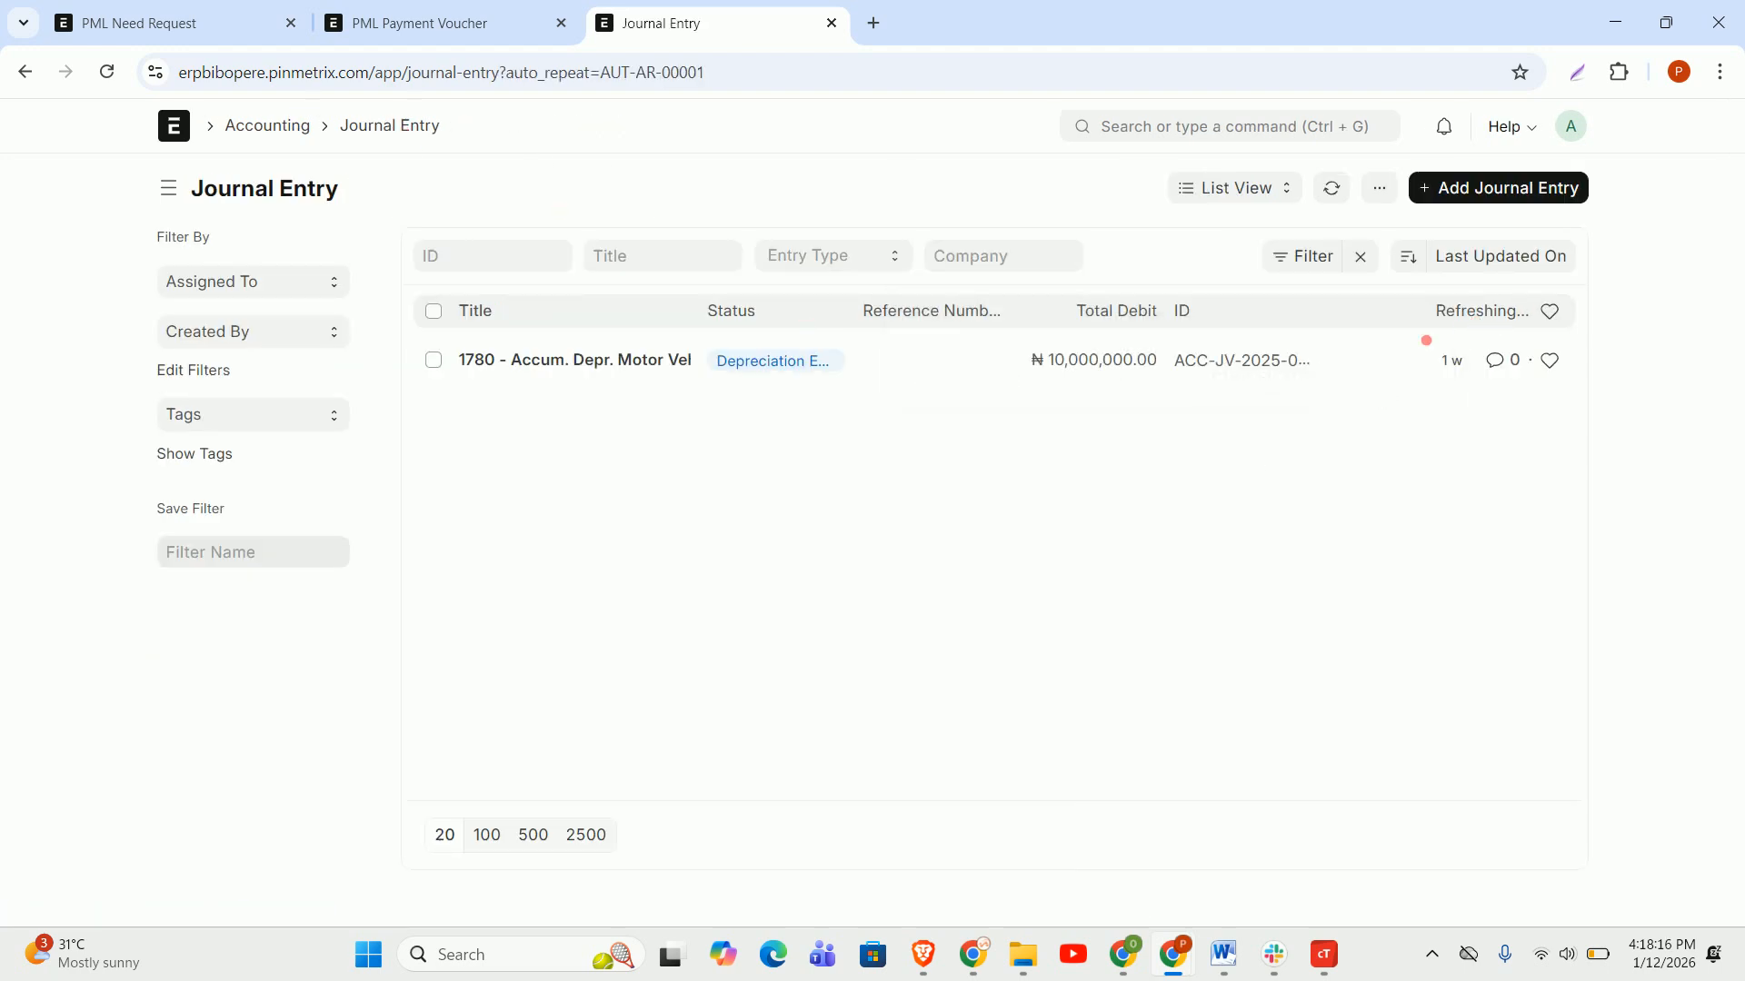
{"action": "left_click", "coordinate": [646, 361]}
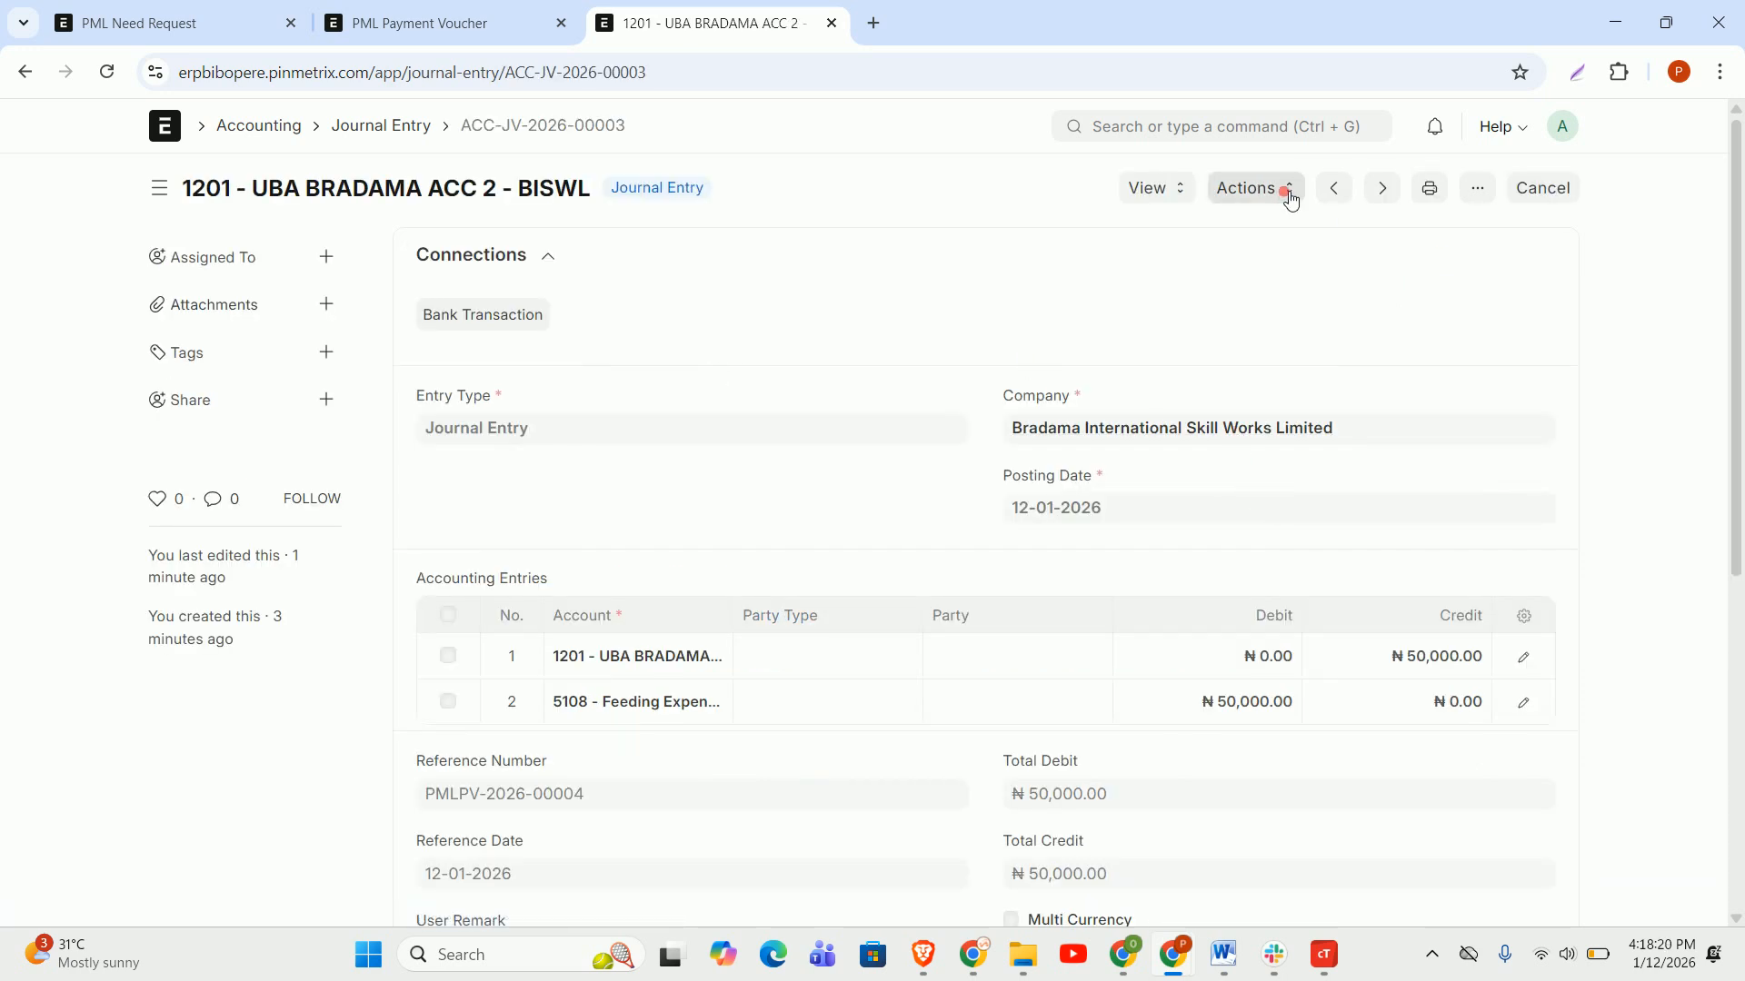
Open the General Ledger report for the submitted journal entry and review its debit and credit postings.
{"action": "left_click", "coordinate": [1141, 180]}
{"action": "left_click", "coordinate": [1227, 230]}
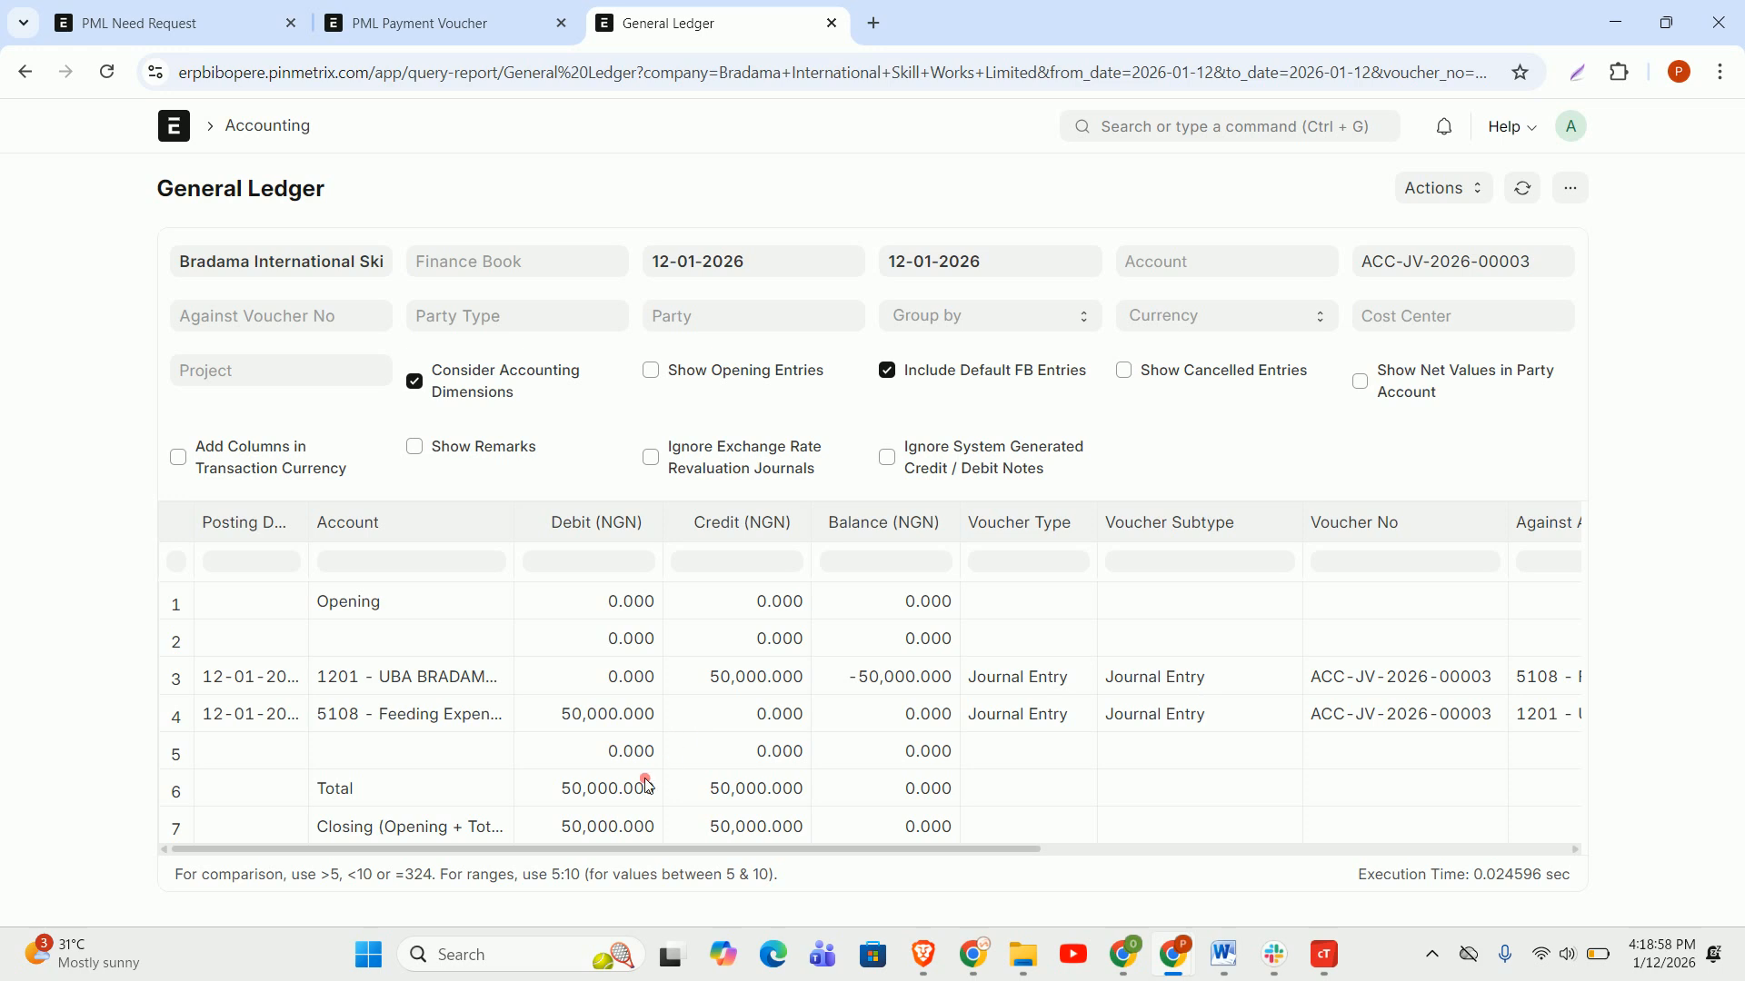
{"action": "mouse_move", "coordinate": [971, 958]}
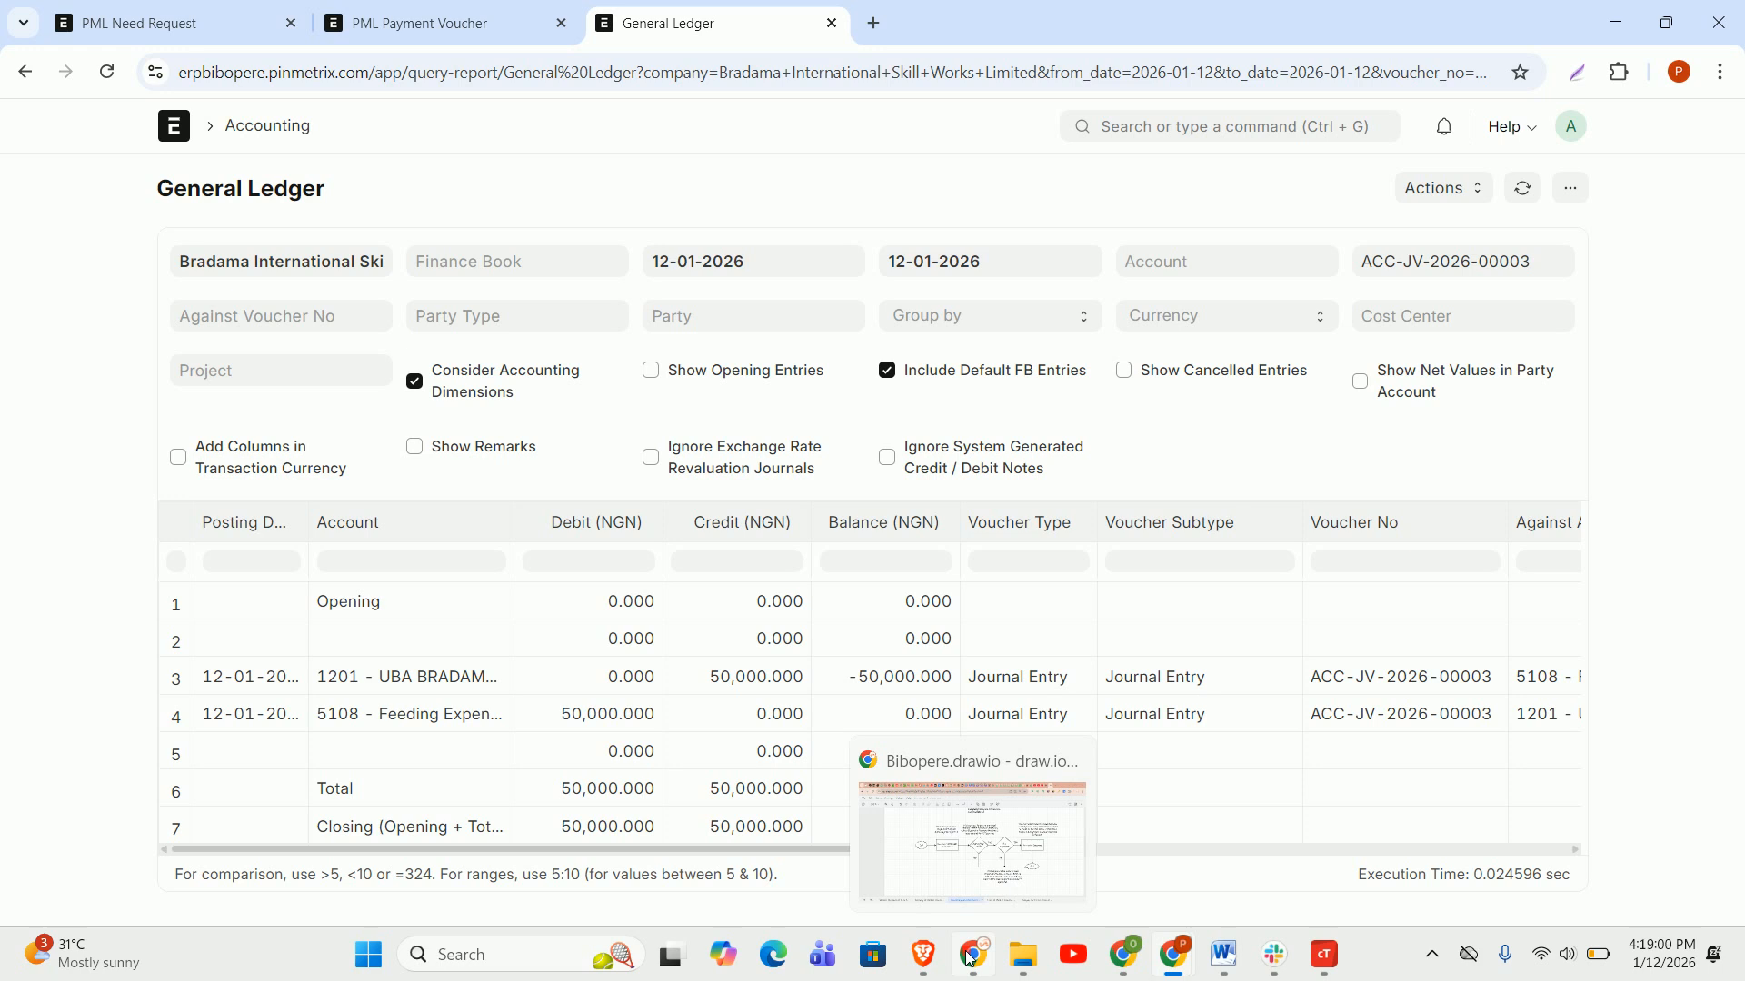